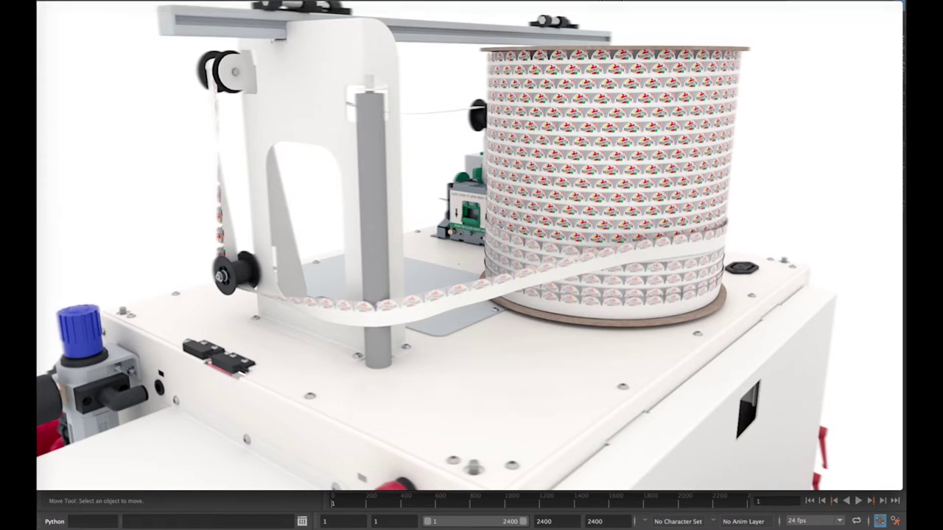
Review the label spool shot in PrinTrayce_Final_Deliverable.mov by scrubbing back around the 24-second mark
mouse_move(669, 234)
mouse_move(389, 329)
mouse_move(611, 140)
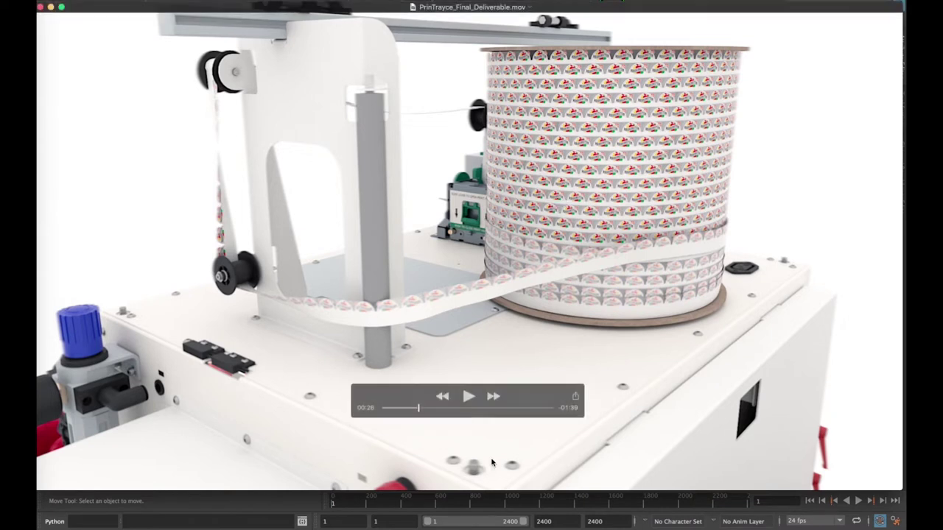
left_click(414, 410)
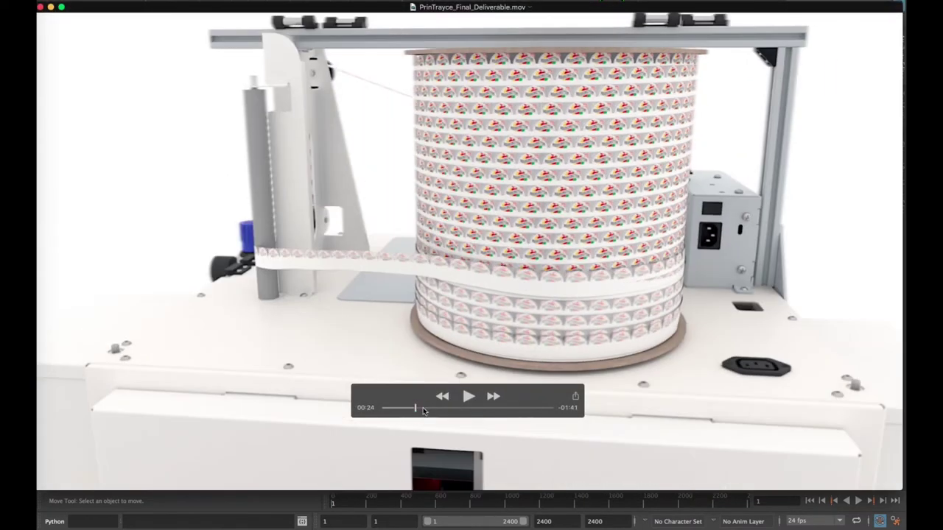
left_click(410, 407)
left_click(464, 400)
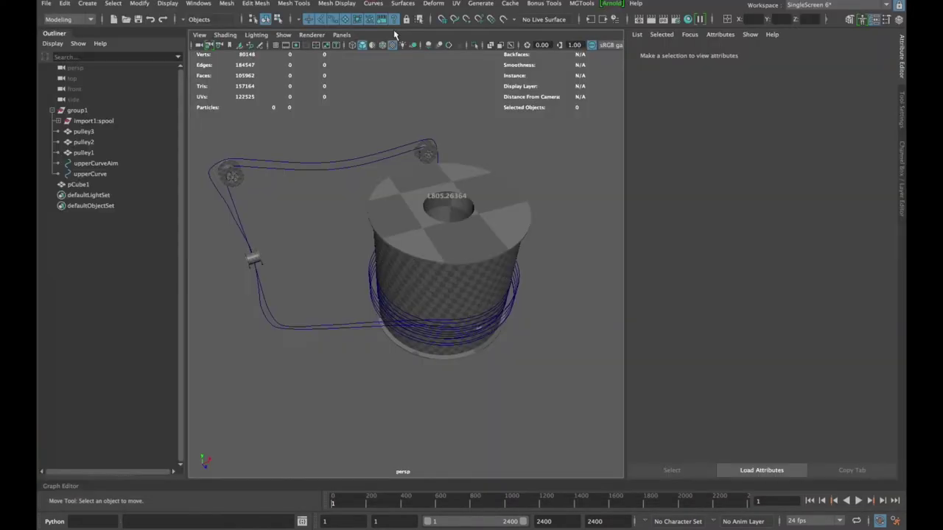
Narrow the Outliner slightly and examine the spool, the pulleys and the two curves running around them
mouse_move(400, 265)
left_mouse_down("alt")
mouse_move(322, 257)
mouse_move(347, 288)
mouse_move(375, 269)
mouse_move(377, 281)
mouse_move(422, 299)
mouse_move(435, 270)
mouse_move(421, 265)
mouse_move(437, 259)
mouse_move(392, 277)
left_mouse_up("alt")
left_click_drag(471, 213, 435, 229, "alt")
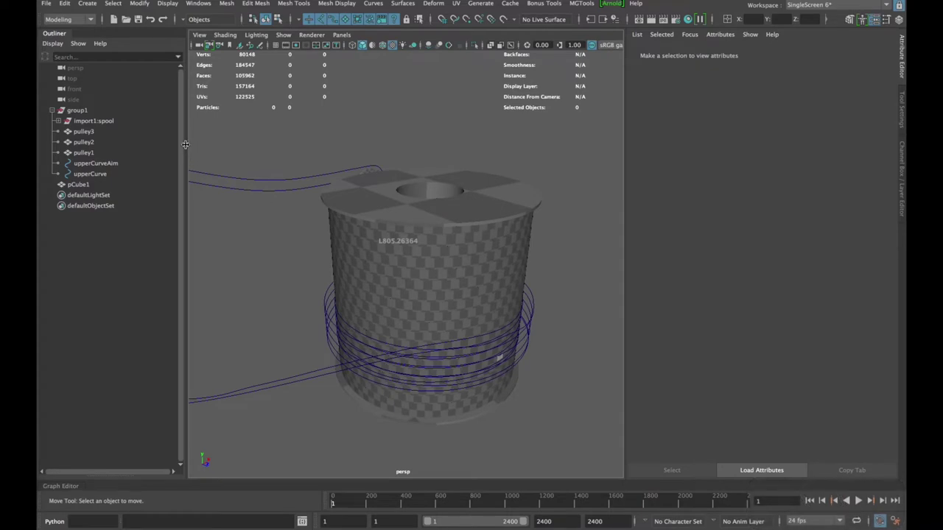
left_click_drag(185, 145, 174, 149)
scroll(414, 285, "down", 3)
middle_click_drag(309, 280, 310, 265, "alt")
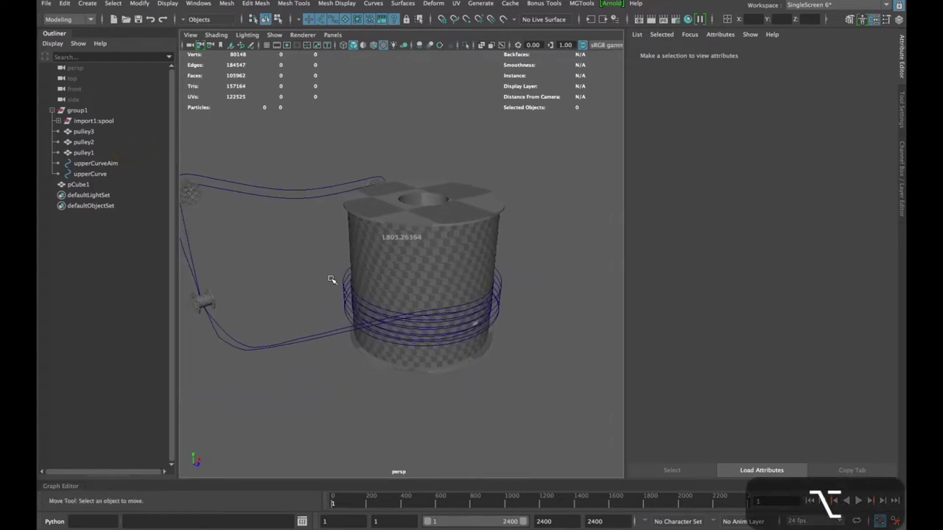
left_click_drag(331, 280, 376, 268, "alt")
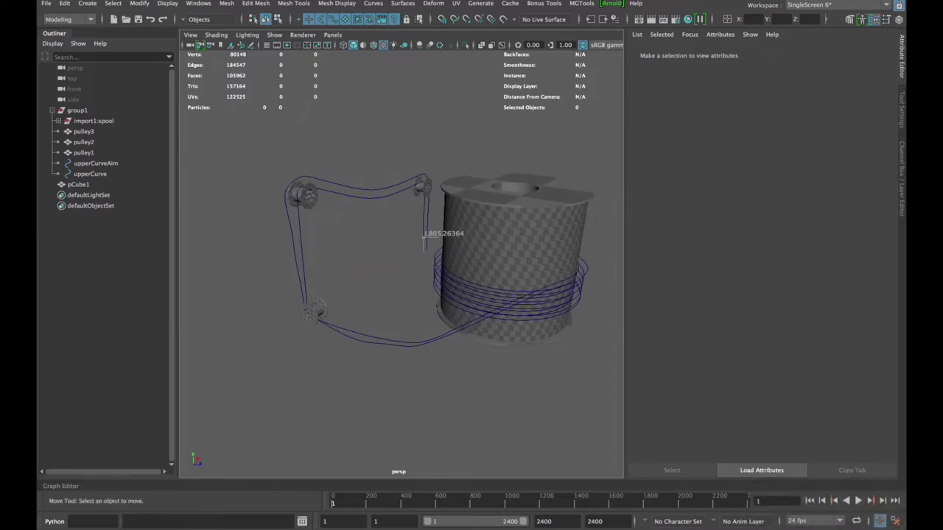
Create a polygon plane at the origin and frame it closely with the Move tool active
left_click(85, 7)
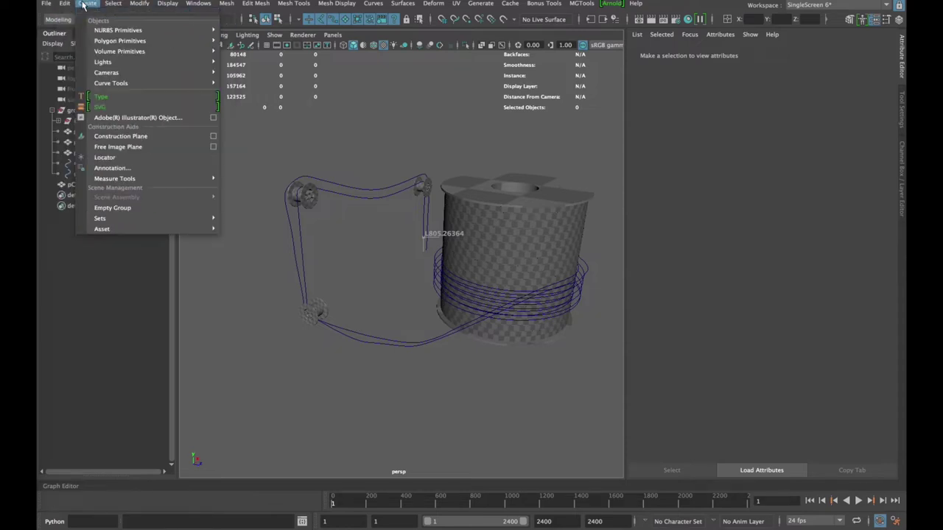
mouse_move(140, 40)
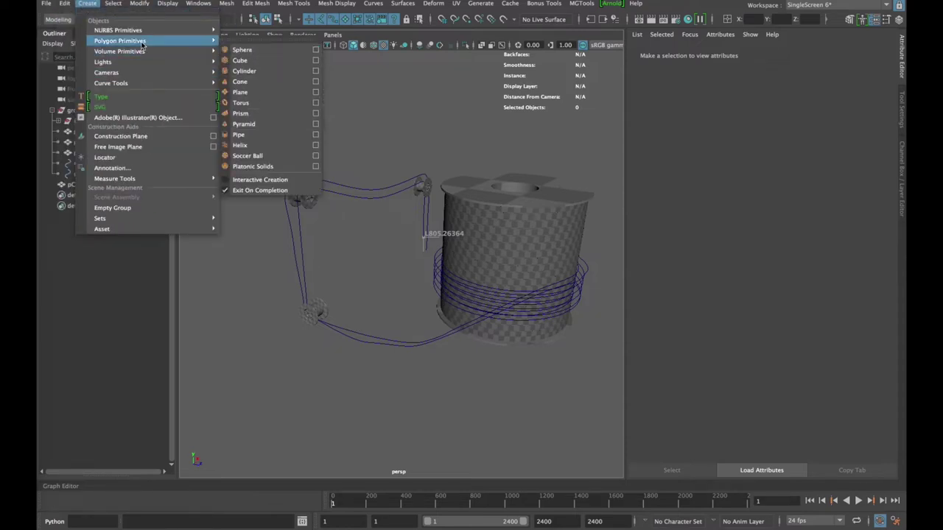
left_click(240, 91)
left_click_drag(411, 361, 450, 319, "alt")
key("f")
scroll(389, 291, "down", 8)
scroll(475, 311, "up", 6)
key("w")
scroll(451, 319, "up", 4)
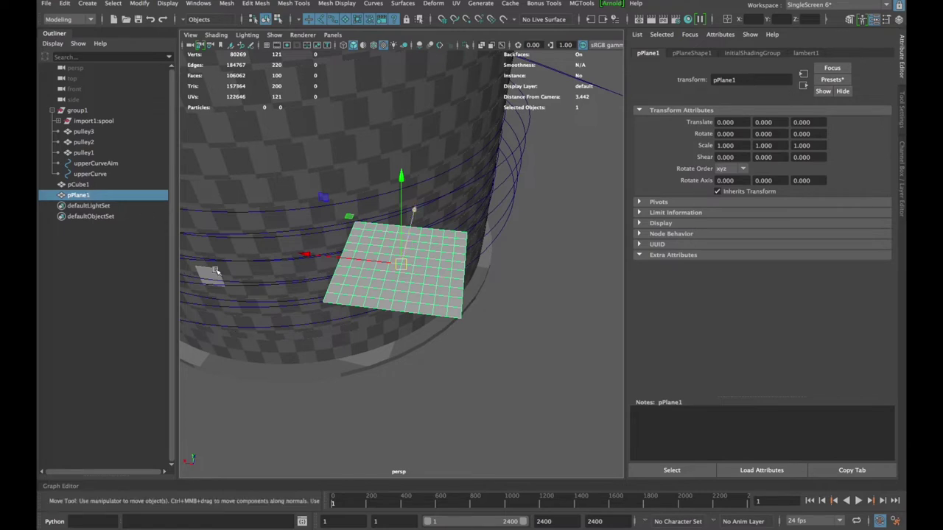
Rename the new polygon plane as stickerElement
double_click(83, 194)
type("s")
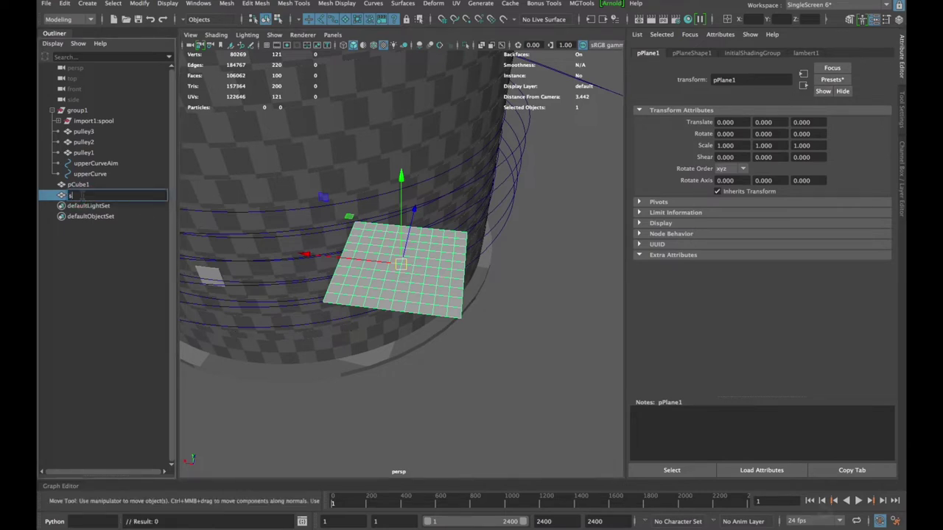
type("tickerElem")
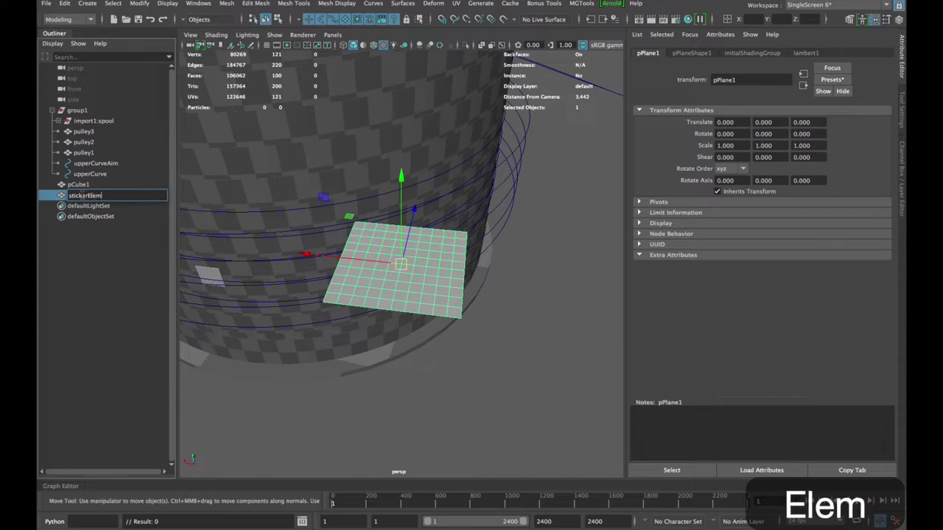
type("ent")
key("Return")
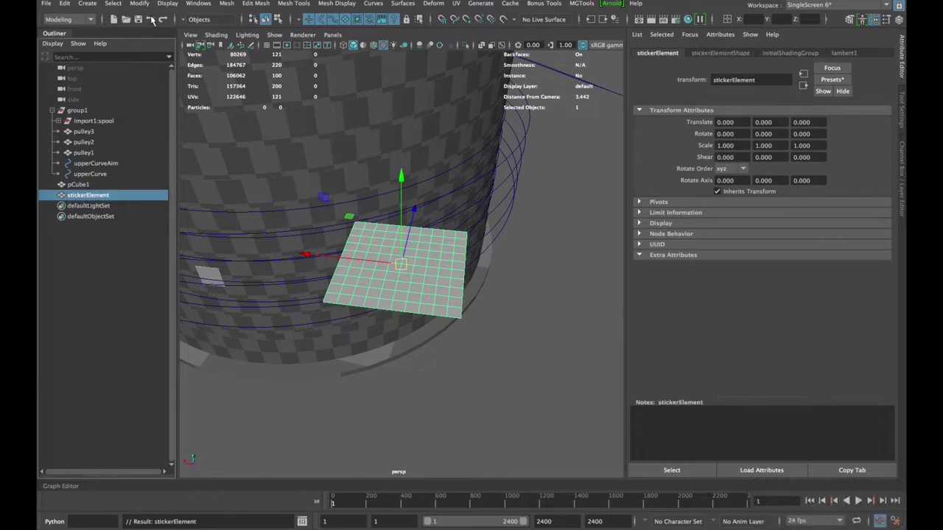
Open the Shelf as a floating window and switch it to the MASH shelf
left_click(113, 4)
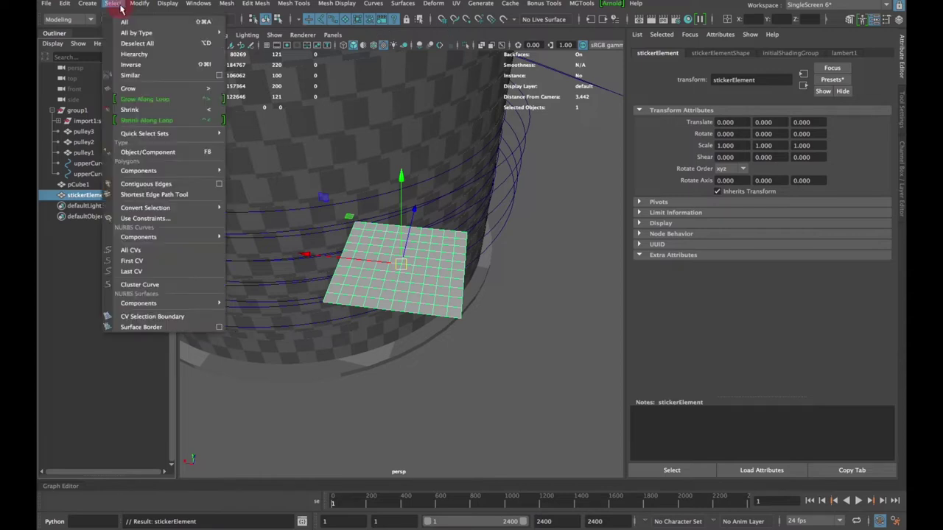
mouse_move(136, 6)
mouse_move(167, 4)
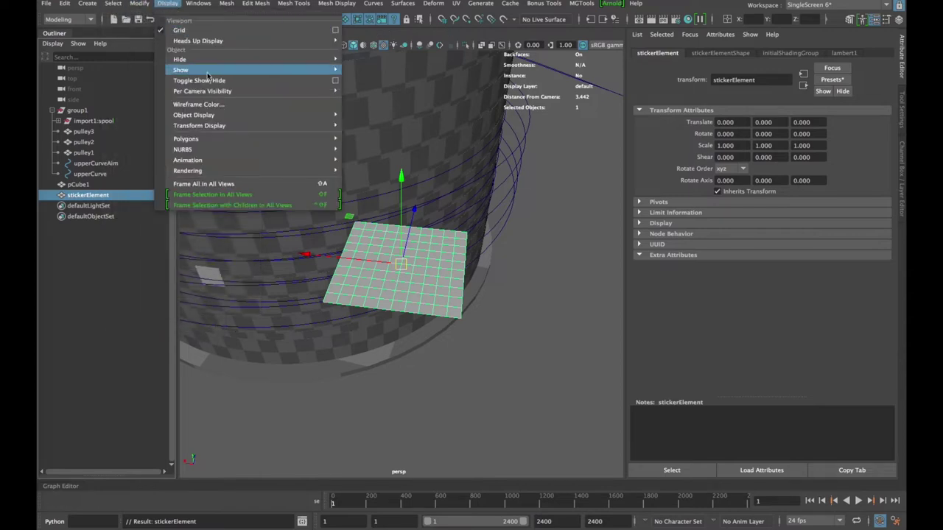
mouse_move(214, 66)
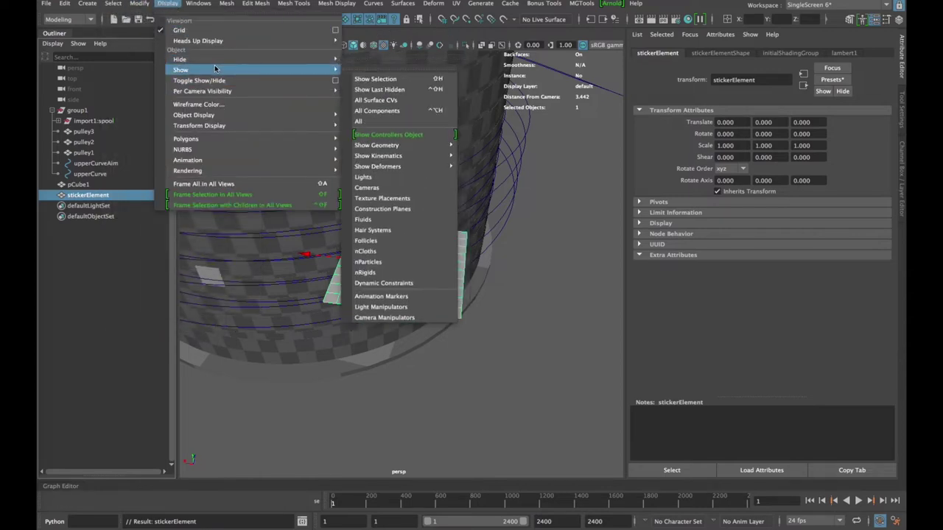
mouse_move(229, 46)
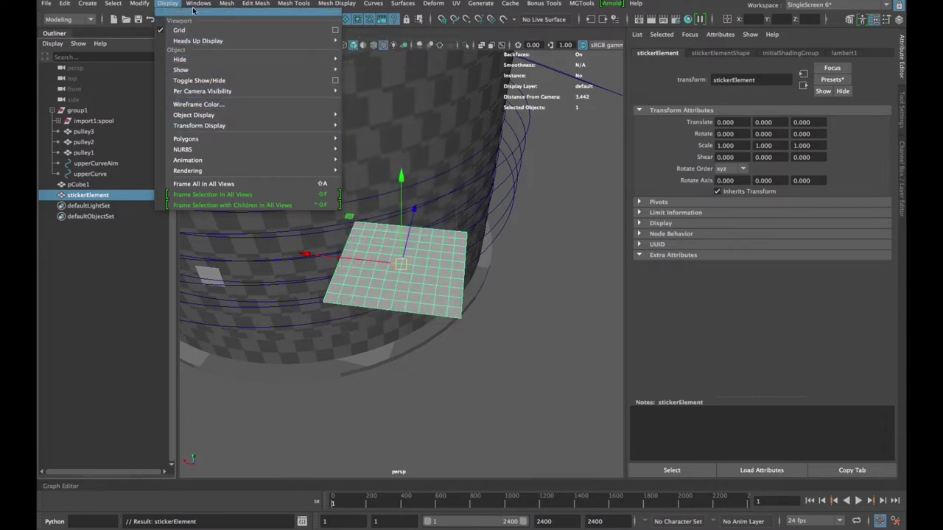
mouse_move(198, 5)
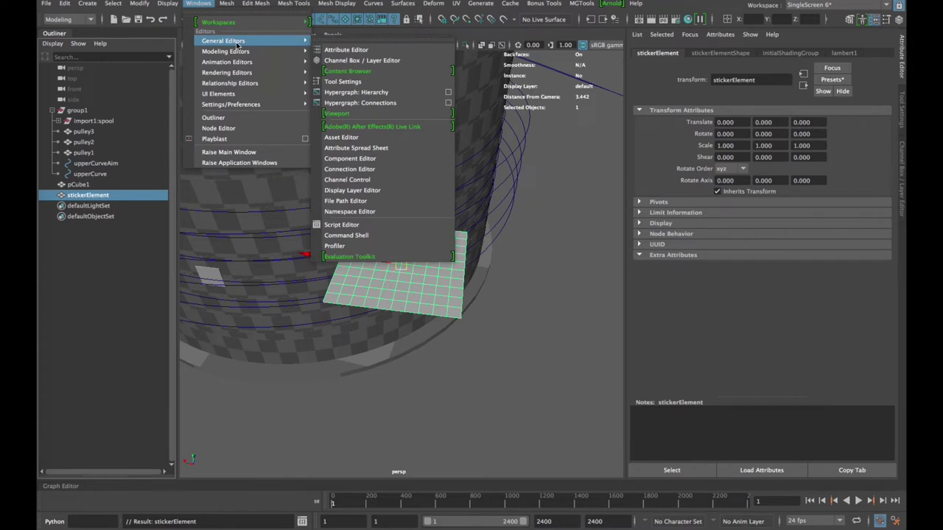
mouse_move(221, 94)
left_click(335, 114)
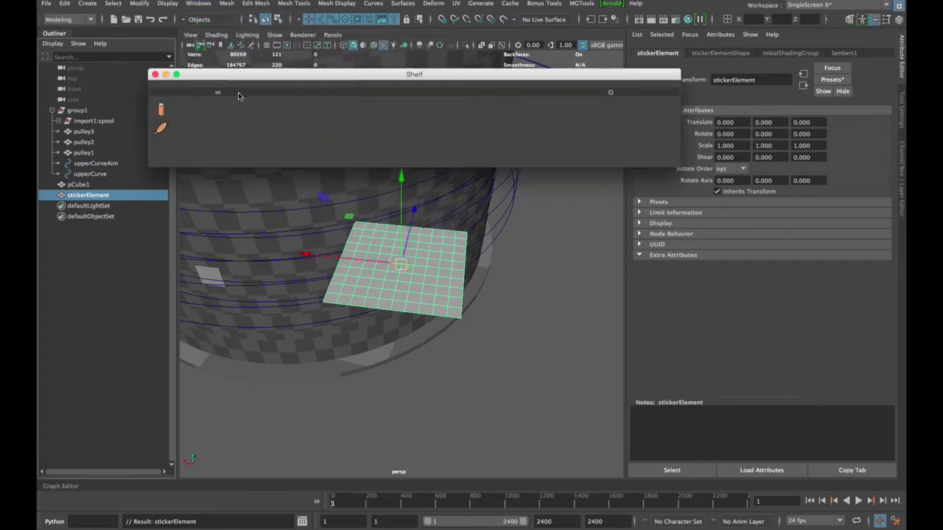
left_click(217, 92)
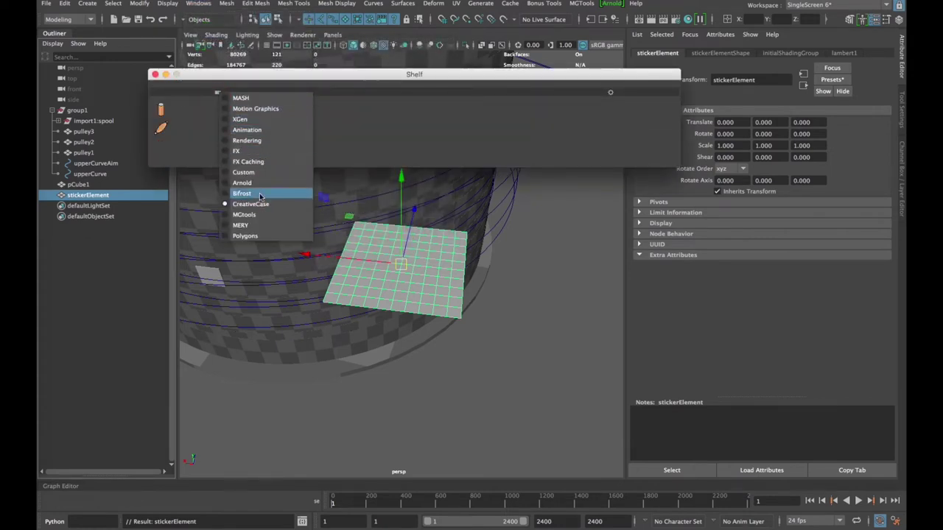
left_click(236, 98)
Shrink the floating shelf, move it clear of the plane and create a MASH network from stickerElement
left_click_drag(238, 73, 442, 127)
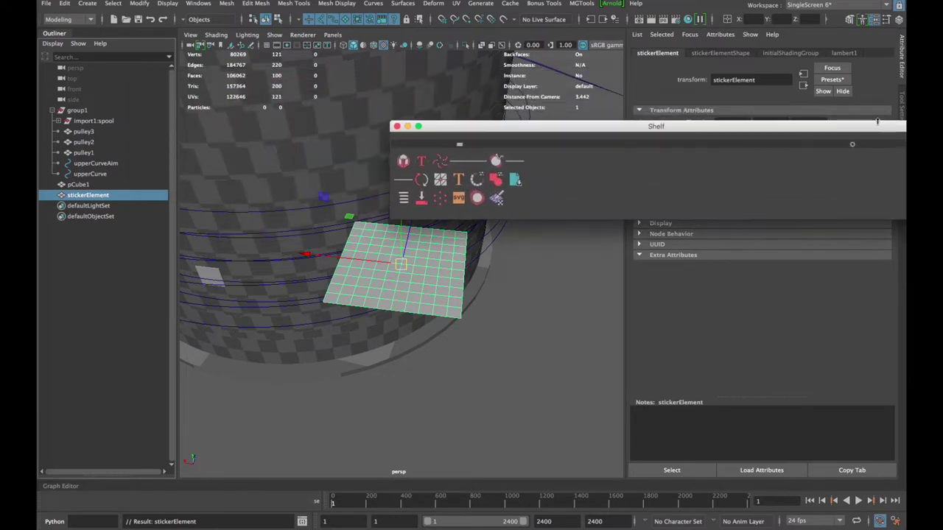
left_click_drag(884, 217, 483, 259)
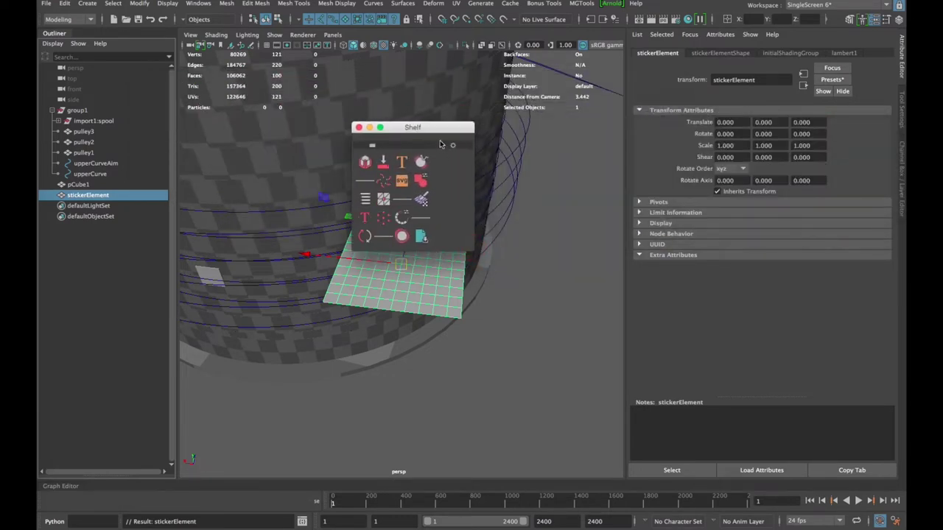
left_click_drag(432, 126, 653, 138)
left_click(587, 174)
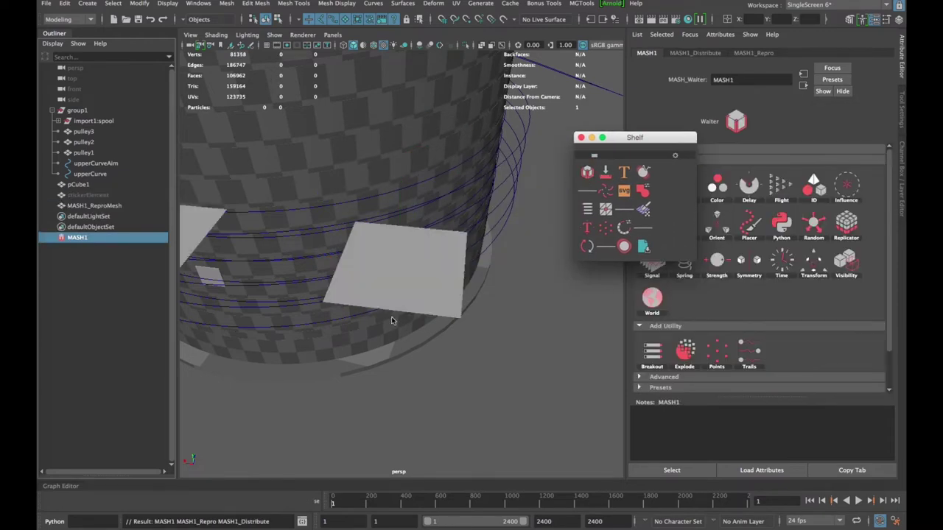
Examine the row of distributed sticker copies in relation to the spool and the curves from several angles
scroll(396, 317, "down", 10)
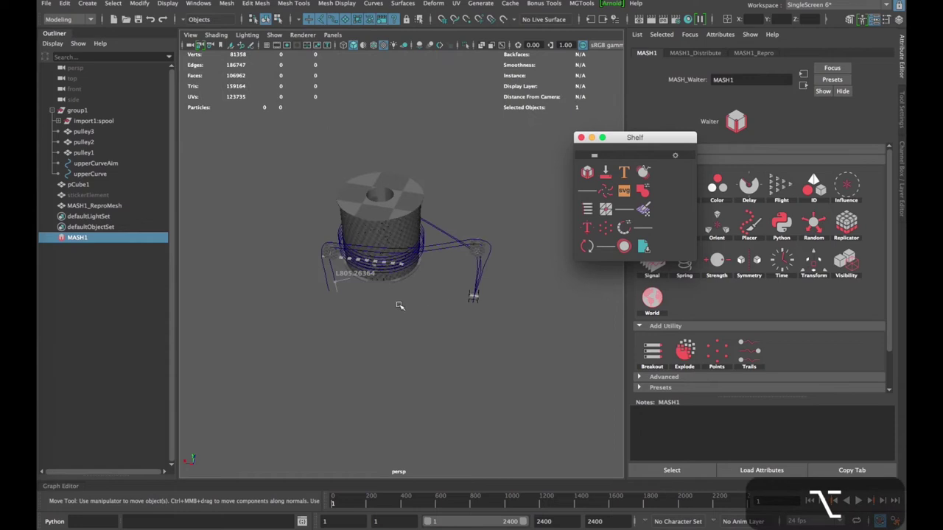
right_click_drag(400, 305, 413, 315, "alt")
left_click_drag(413, 316, 402, 290, "alt")
right_click_drag(402, 290, 419, 305, "alt")
left_click_drag(419, 305, 436, 312, "alt")
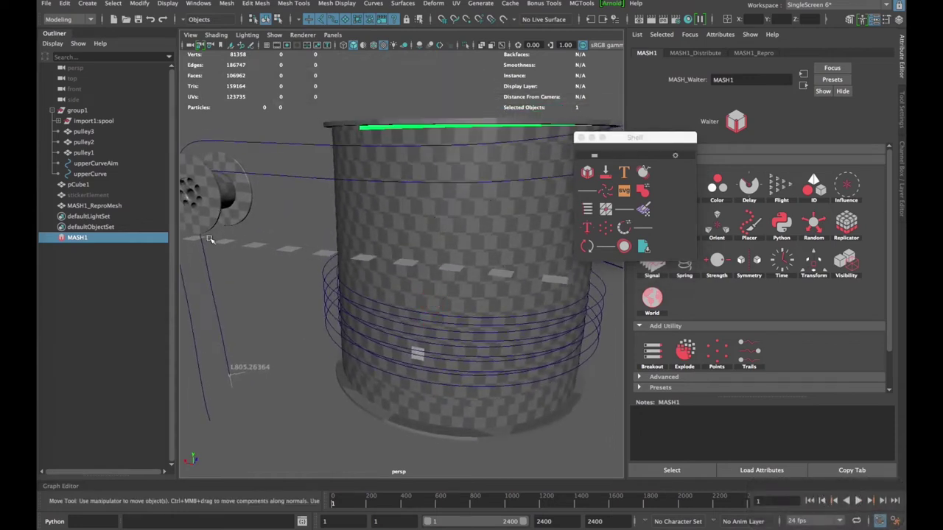
scroll(209, 238, "down", 4)
left_click_drag(302, 270, 375, 302, "alt")
scroll(338, 295, "up", 4)
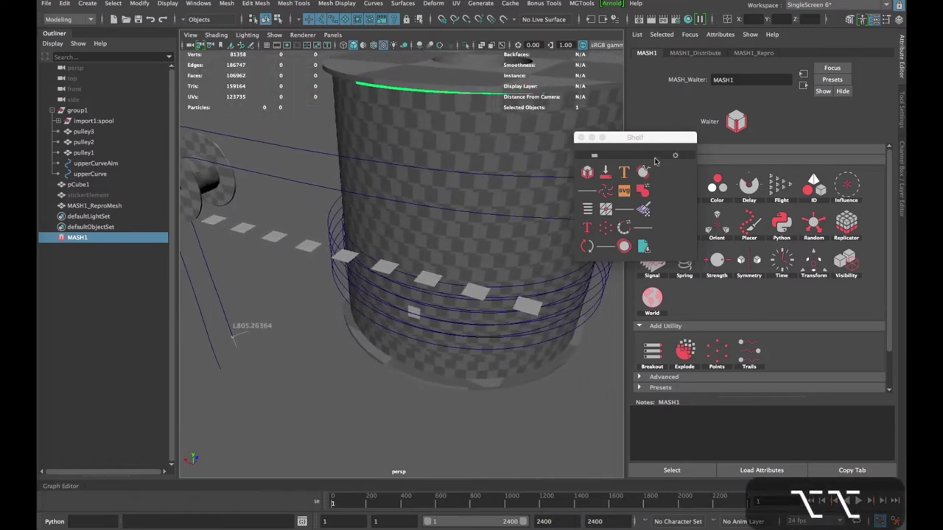
Close the floating shelf and set the MASH1_Distribute number of points to 17
left_click(580, 137)
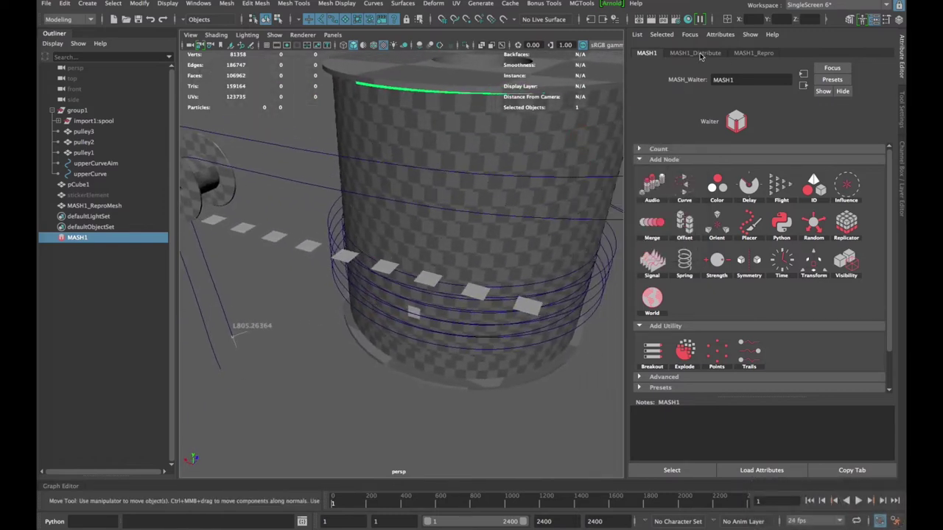
left_click(695, 54)
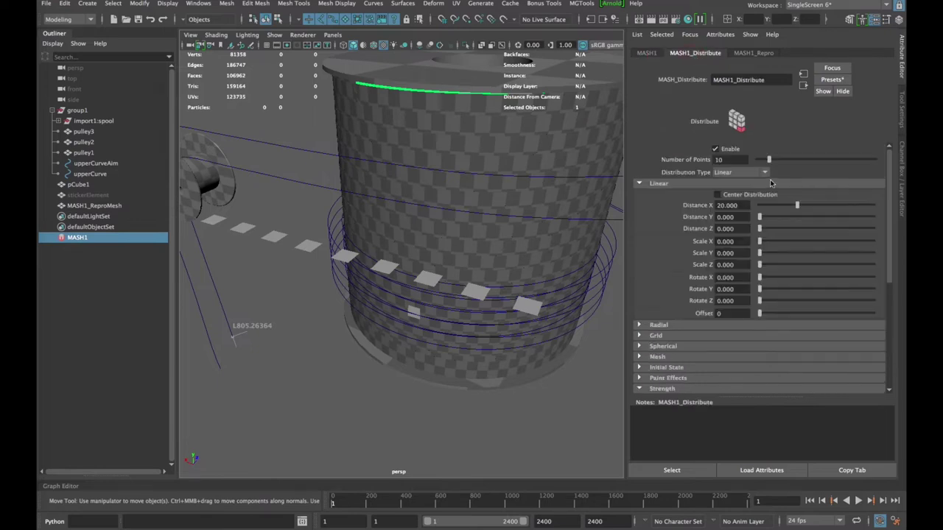
mouse_move(769, 163)
left_mouse_down()
mouse_move(795, 154)
mouse_move(777, 159)
left_mouse_up()
scroll(425, 288, "down", 4)
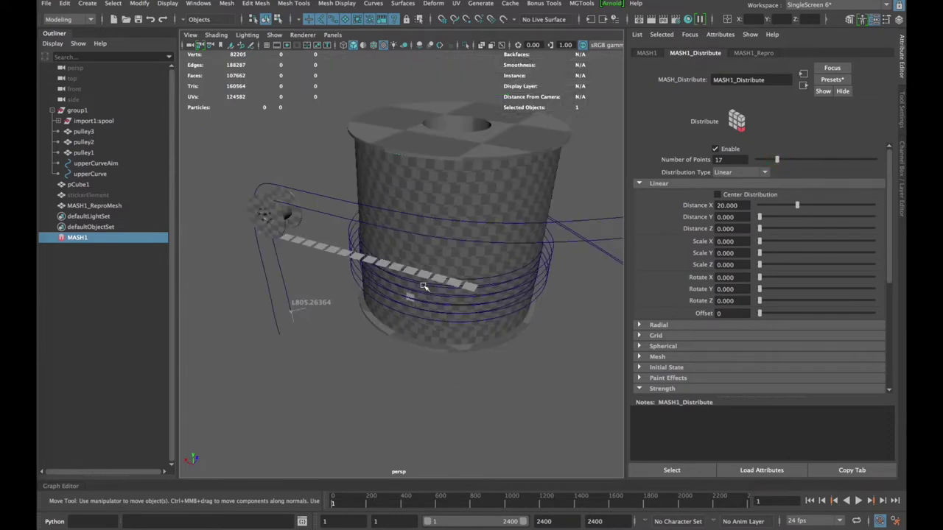
Spread the sticker copies farther apart by raising the linear Distance X to 57.465
left_click_drag(801, 207, 848, 204)
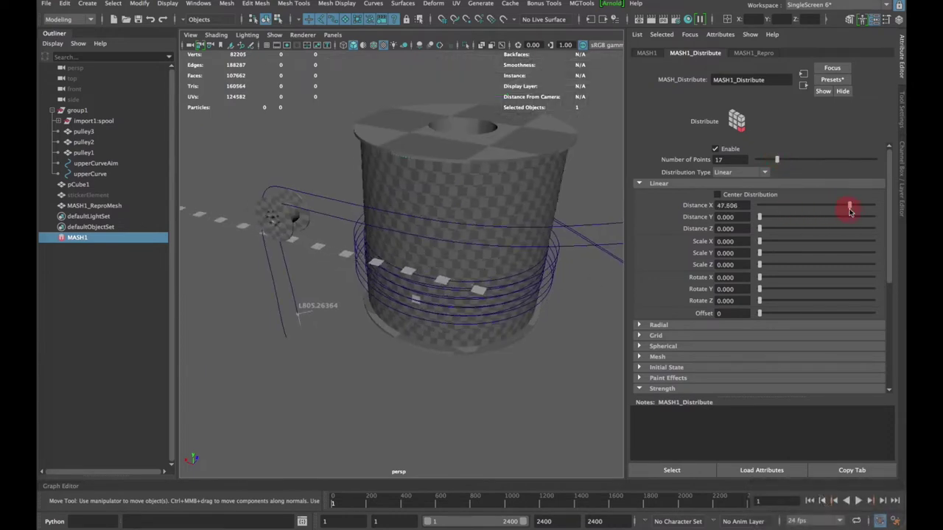
left_click_drag(383, 317, 463, 308, "alt")
left_click_drag(846, 205, 866, 206)
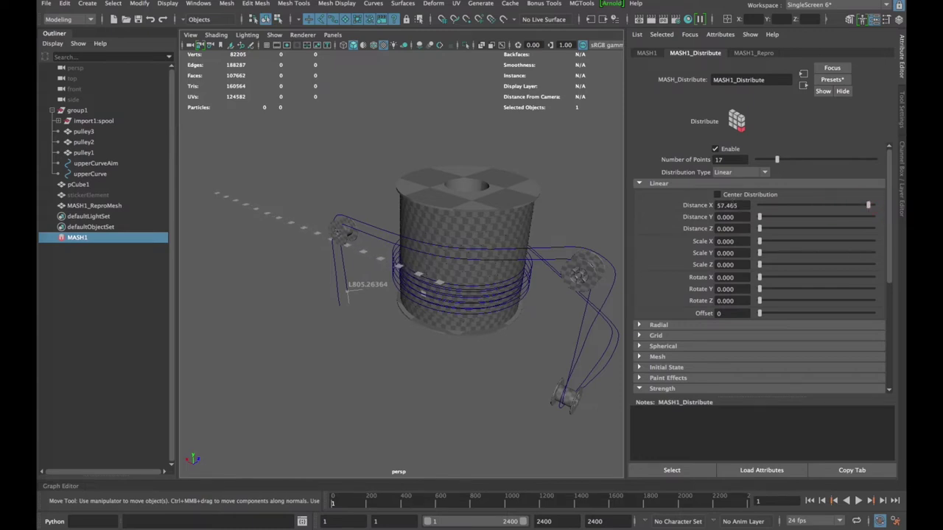
double_click(744, 206)
scroll(422, 307, "up", 2)
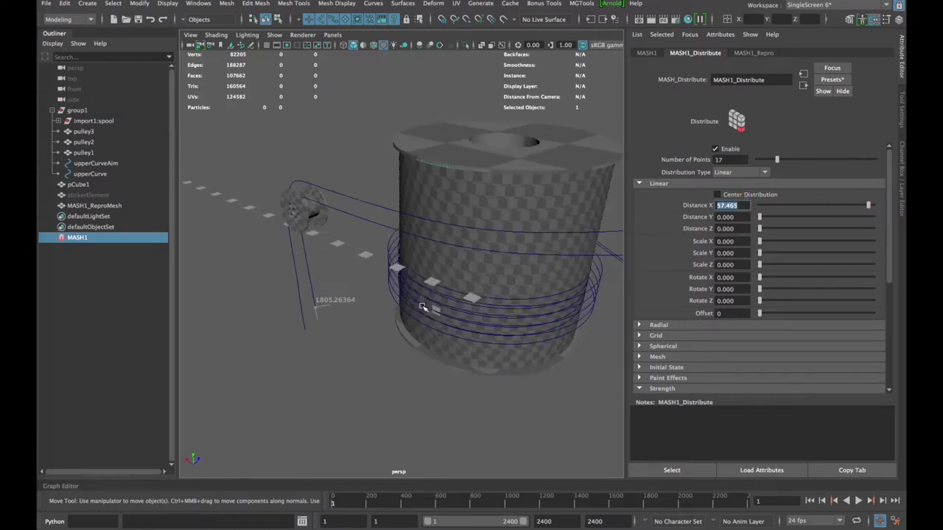
Select upperCurve and examine its path around the spool and its free end at the arc length label
left_click(383, 228)
left_click_drag(358, 280, 434, 307, "alt")
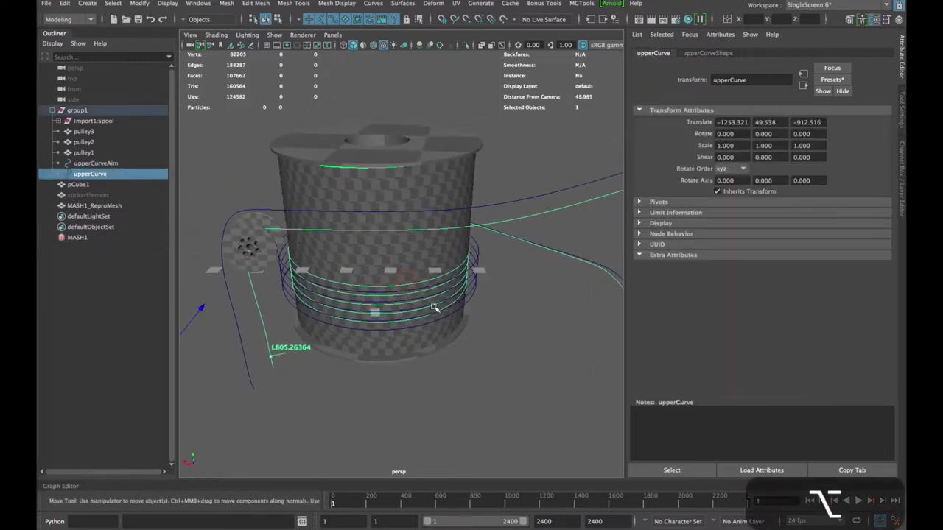
right_click_drag(448, 304, 439, 302, "alt")
left_click_drag(440, 302, 467, 332, "alt")
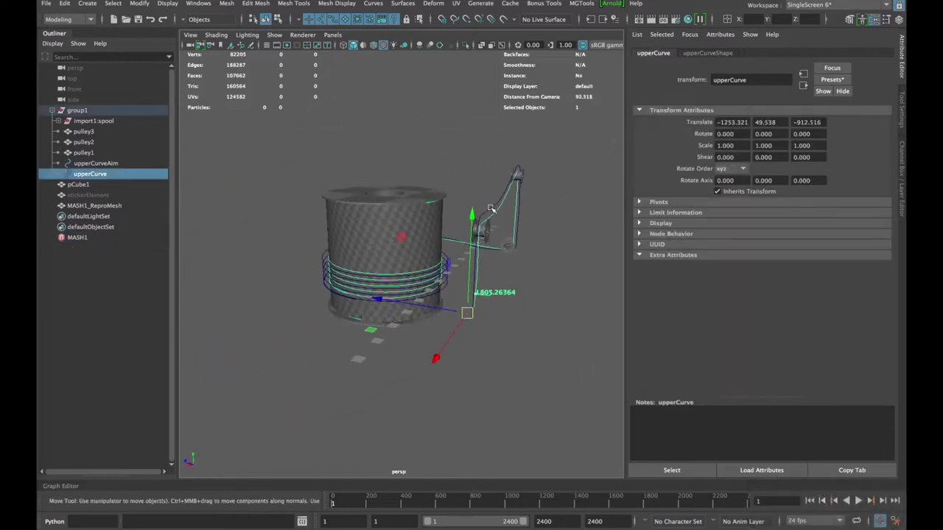
middle_click_drag(467, 332, 375, 325, "alt")
scroll(375, 324, "up", 5)
left_click_drag(375, 324, 420, 313, "alt")
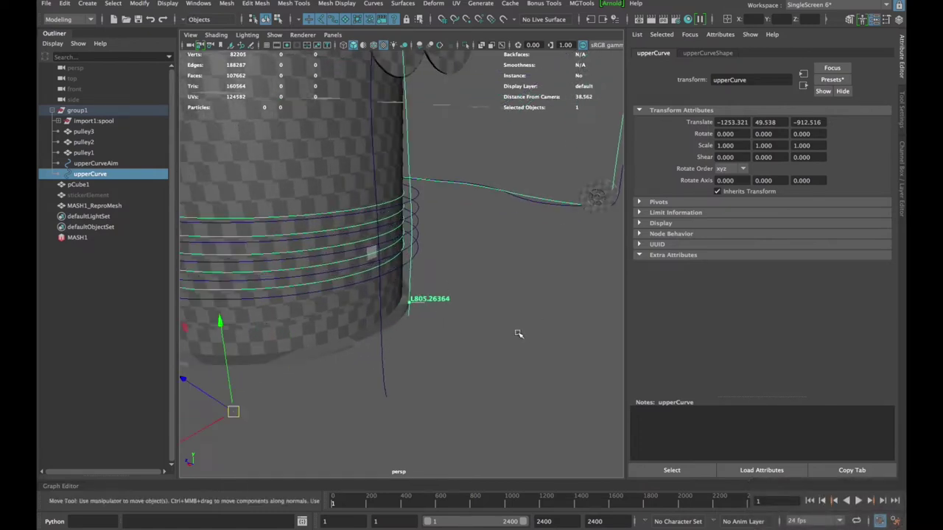
key("alt")
left_click_drag(476, 275, 493, 322, "alt")
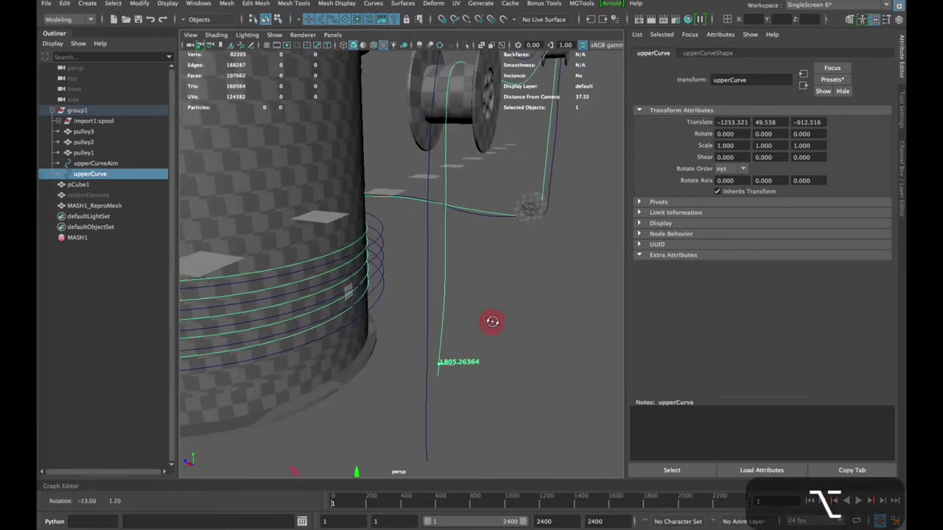
Measure the arc length at a point on upperCurve near the small pulley with the Arc Length Tool, then undo that dimension
left_click(88, 5)
mouse_move(151, 179)
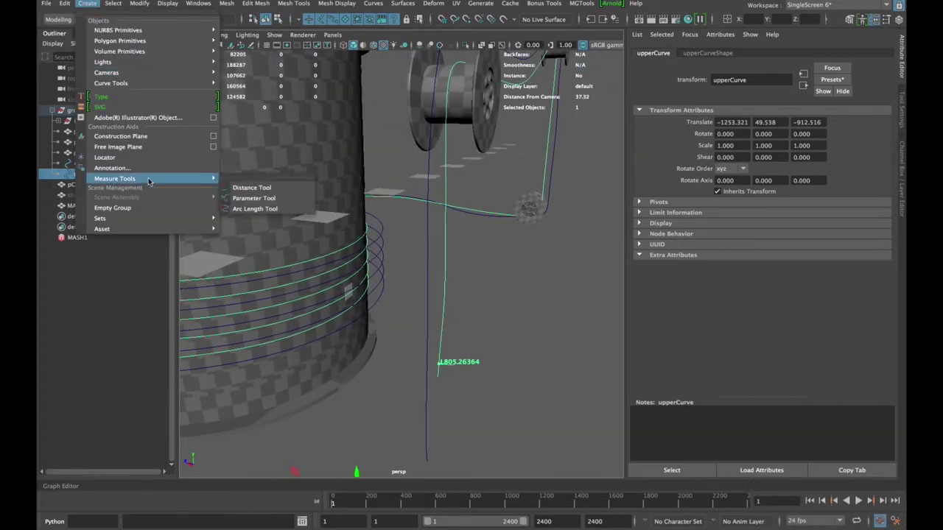
left_click(282, 180)
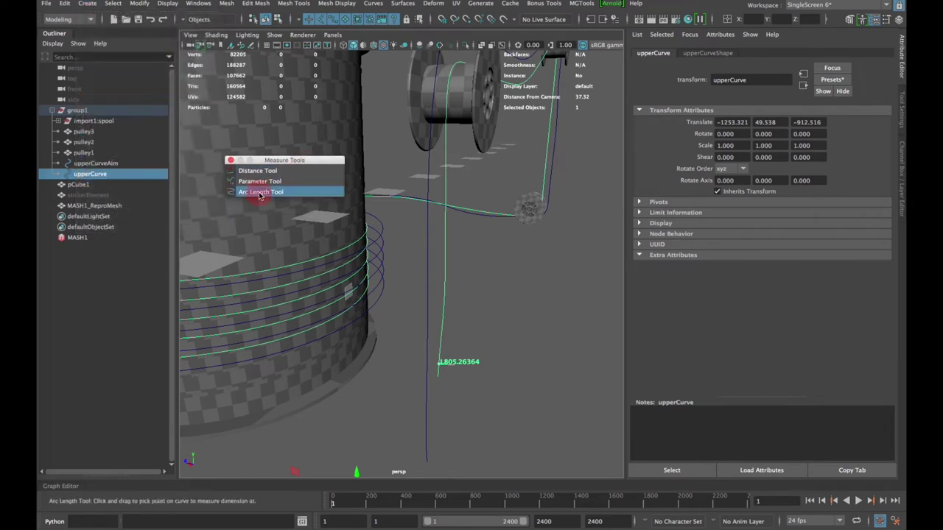
left_click_drag(448, 186, 453, 212)
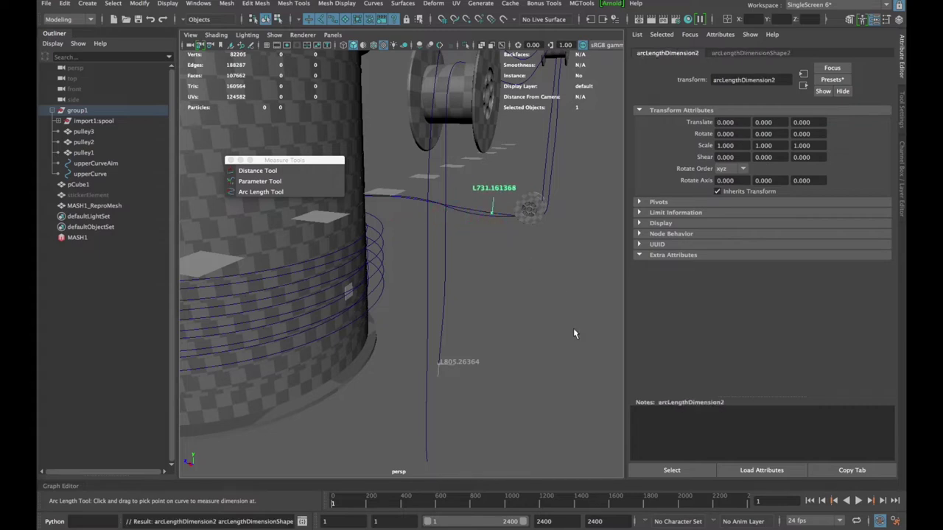
key("super+z")
left_click(230, 160)
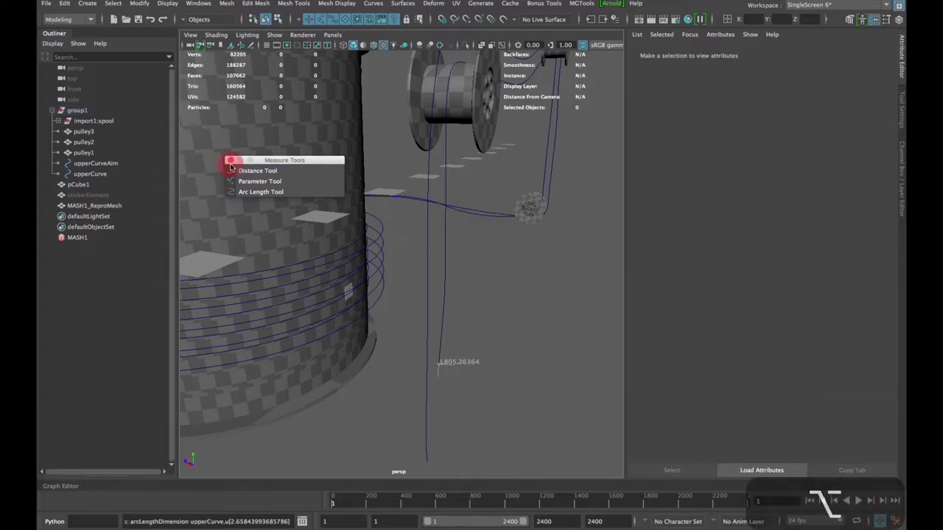
scroll(471, 273, "down", 5)
left_click_drag(486, 258, 416, 302, "alt")
scroll(416, 302, "up", 3)
right_click_drag(417, 302, 424, 318, "alt")
scroll(470, 297, "up", 5)
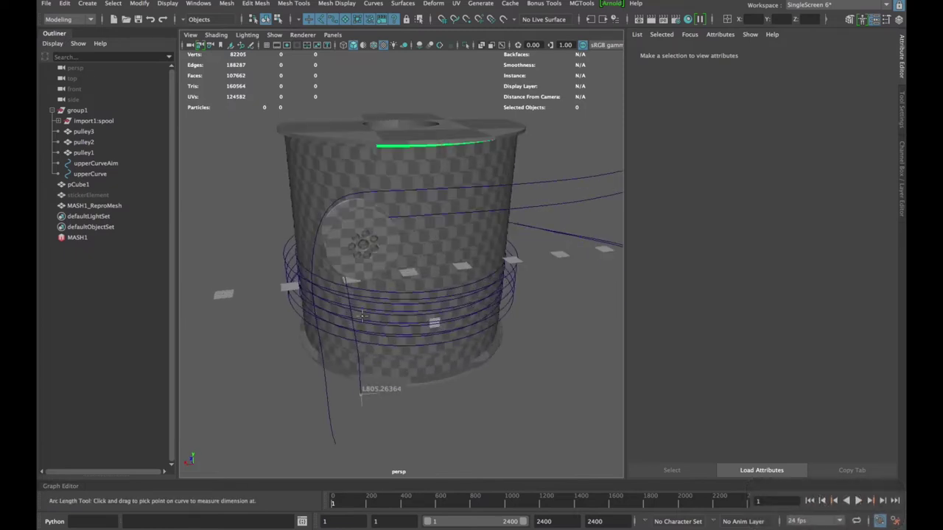
key("w")
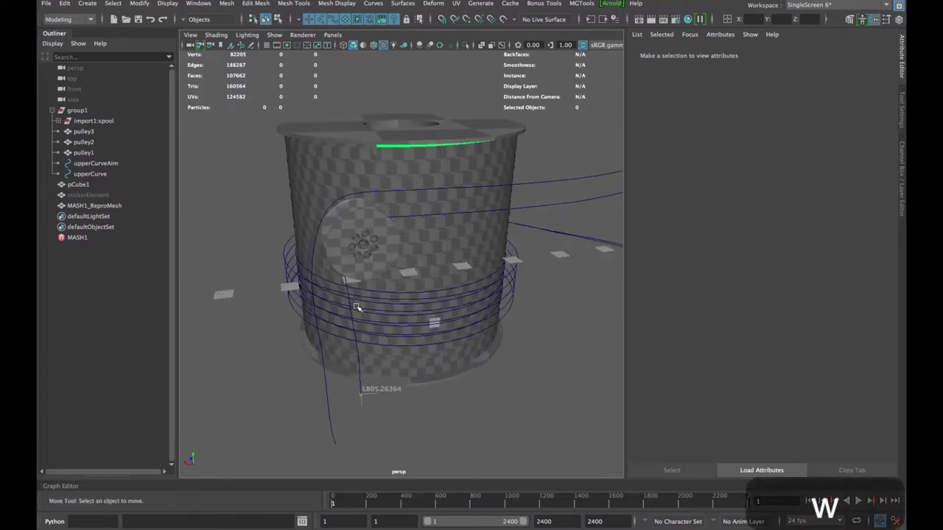
Set the MASH1_Distribute linear Distance X to 400 and the number of points to 400
left_click(78, 237)
left_click(737, 206)
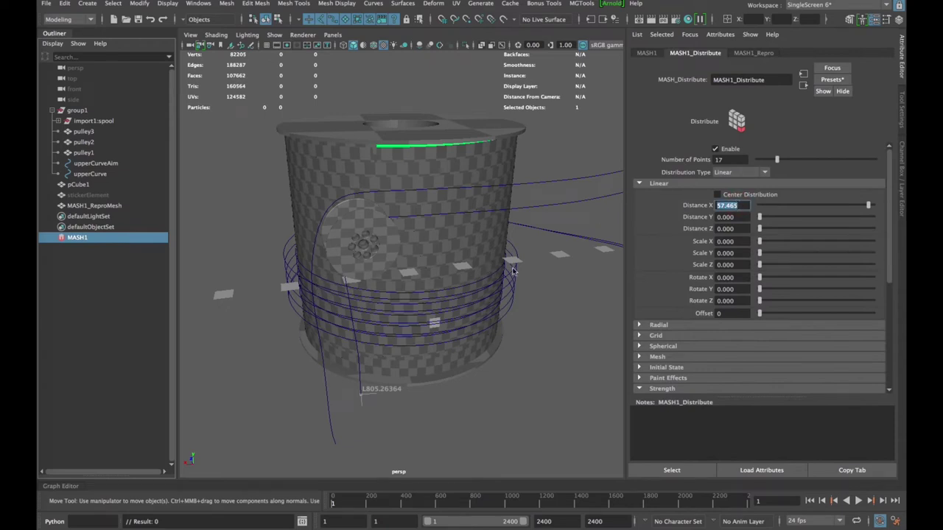
type("400")
key("Return")
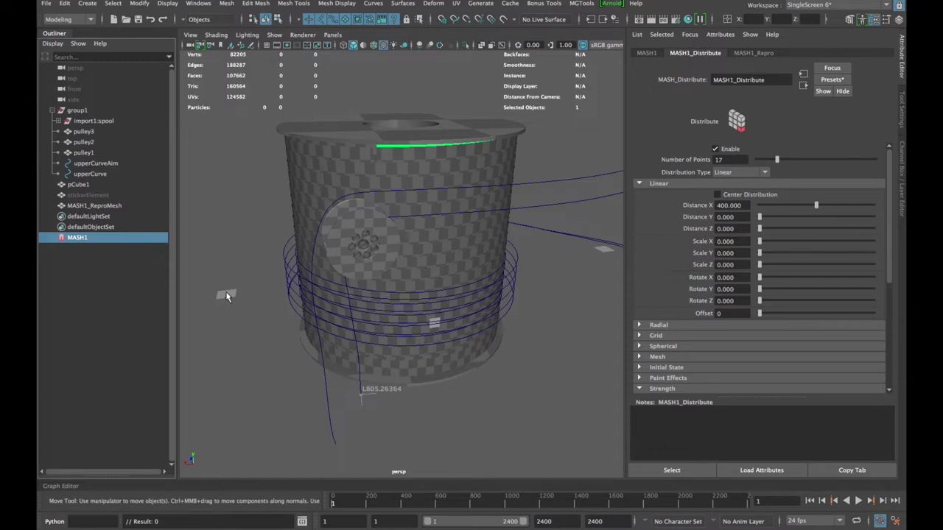
left_click(725, 159)
type("400")
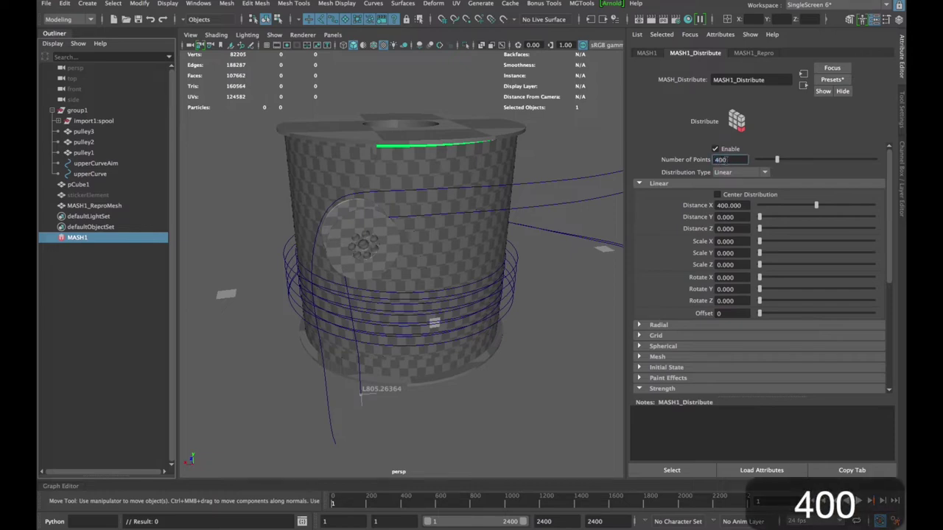
key("Return")
Examine the spacing and seams between neighbouring stickers along the strip in front of the spool from several angles
scroll(554, 345, "up", 5)
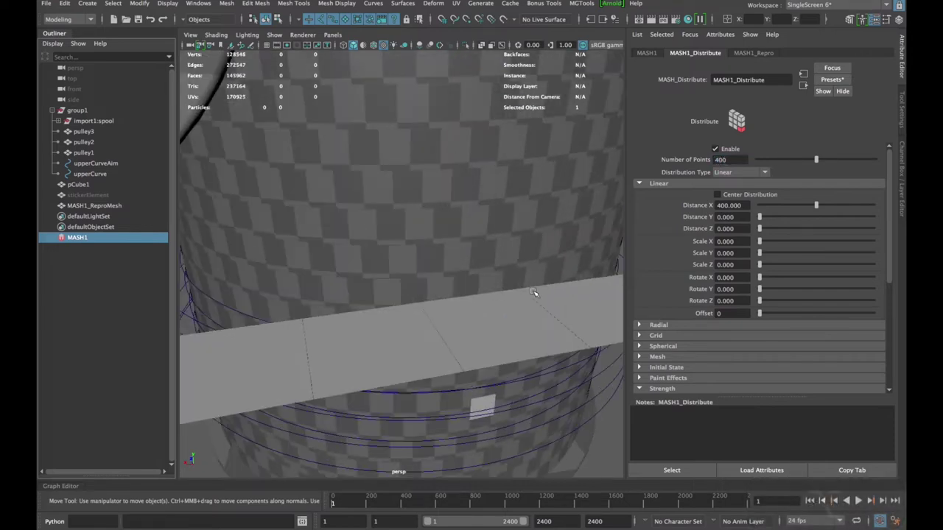
left_click_drag(535, 295, 490, 252, "alt")
right_click_drag(491, 252, 425, 316, "alt")
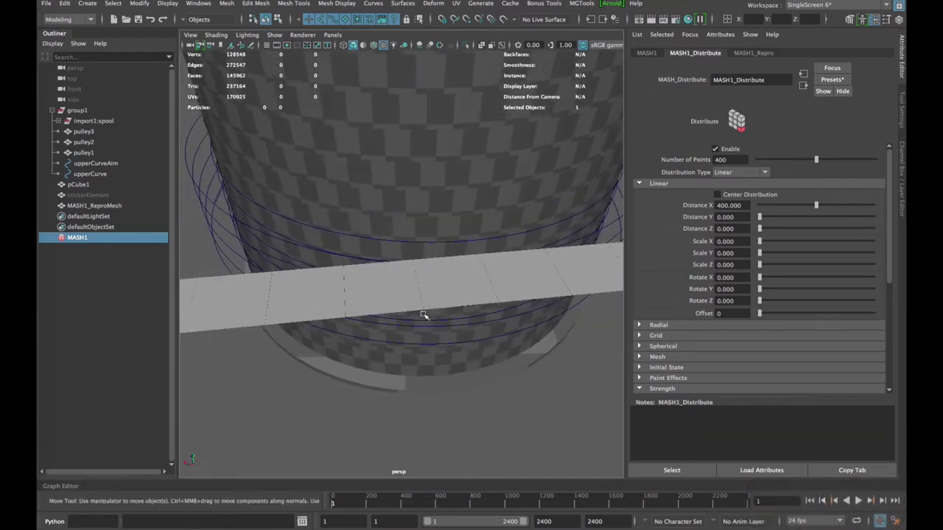
left_click_drag(425, 316, 349, 310, "alt")
right_click_drag(349, 309, 390, 339, "alt")
left_click_drag(391, 339, 364, 324, "alt")
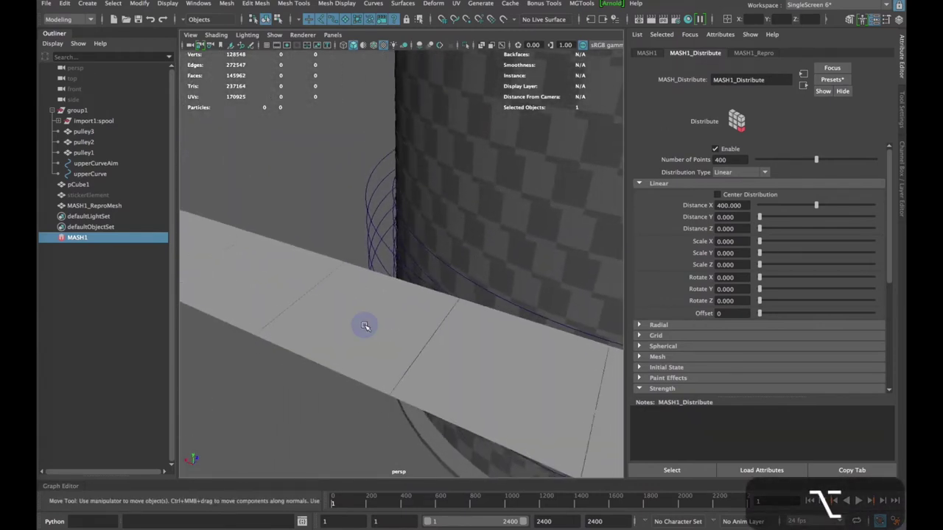
left_click(364, 324)
left_click(332, 241)
left_click_drag(332, 240, 369, 238, "alt")
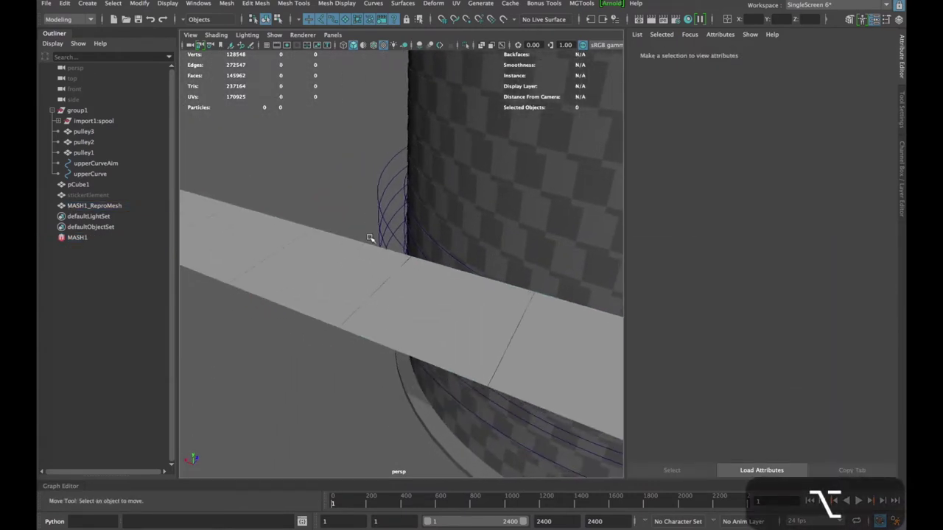
left_click_drag(375, 276, 444, 309, "alt")
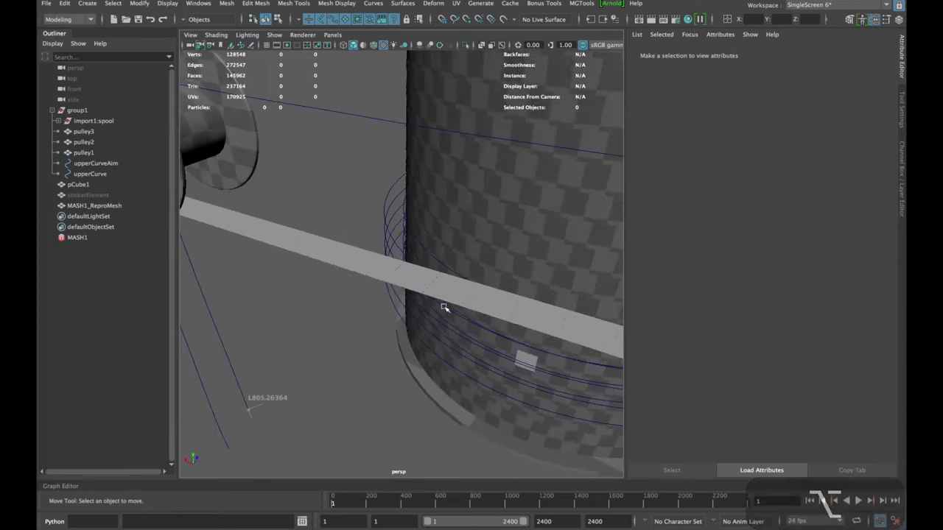
Select the hidden stickerElement source plane and assign a new Blinn material to it
left_click(97, 192)
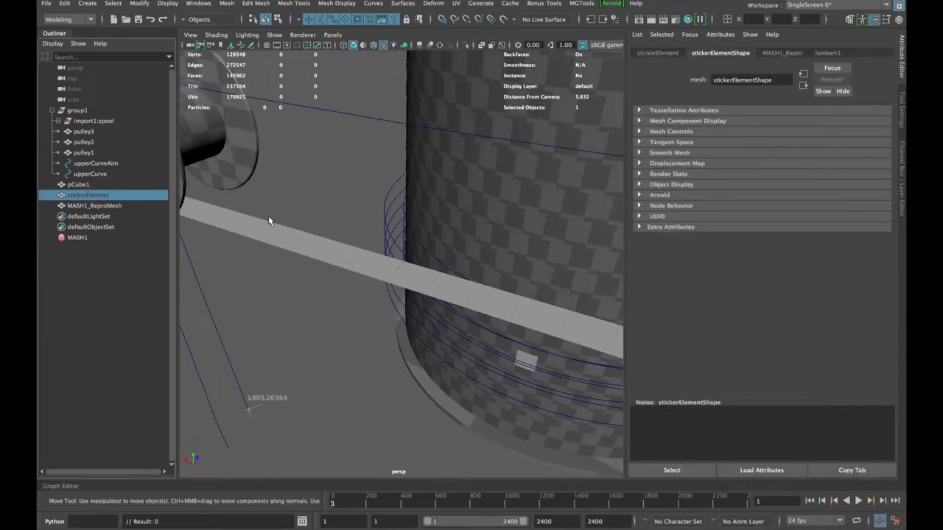
key("f")
left_click_drag(413, 274, 433, 305, "alt")
middle_click_drag(538, 305, 462, 330, "alt")
scroll(511, 317, "up", 3)
scroll(462, 330, "up", 3)
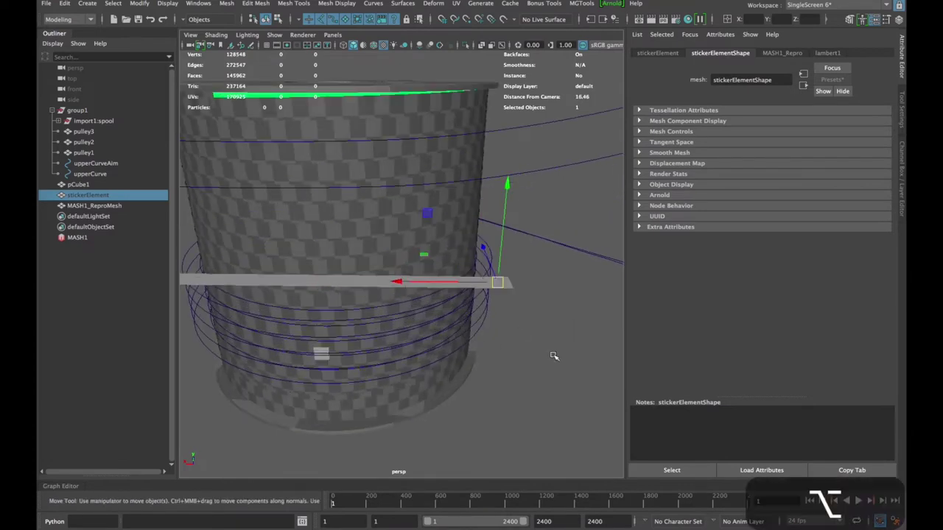
left_click_drag(553, 356, 496, 361, "alt")
scroll(499, 368, "up", 4)
middle_click_drag(500, 375, 485, 340, "alt")
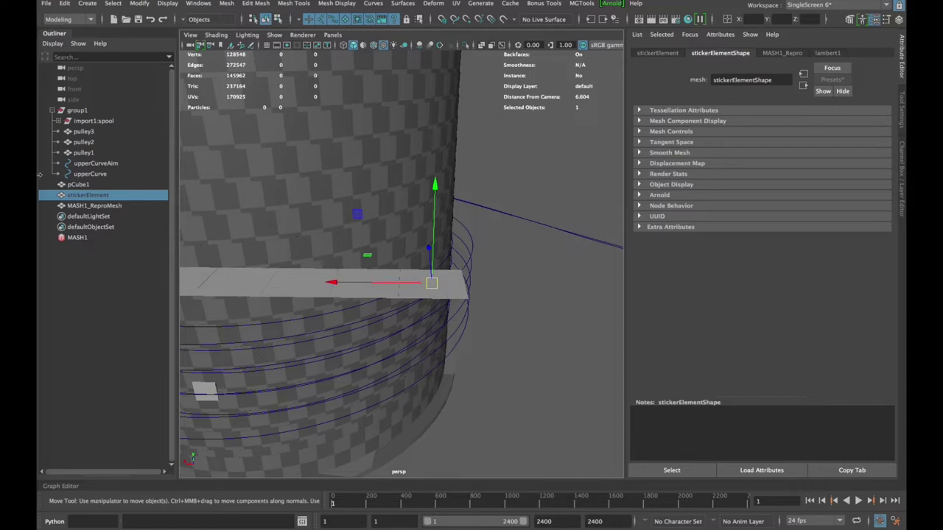
double_click(89, 195)
right_click(430, 280)
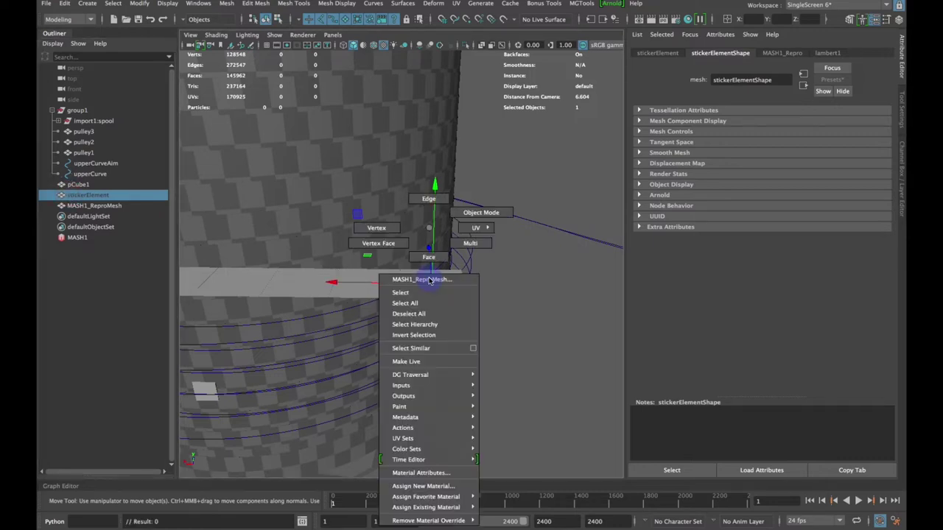
mouse_move(437, 499)
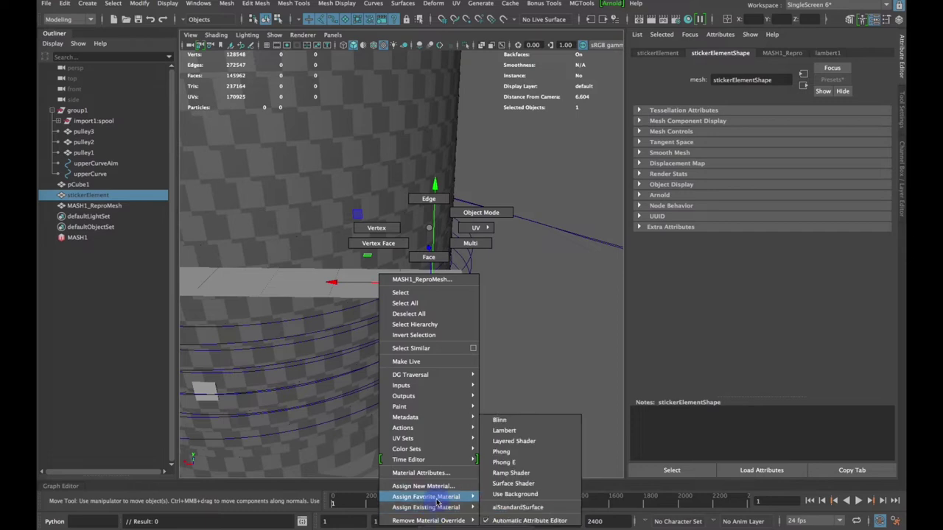
left_click(503, 423)
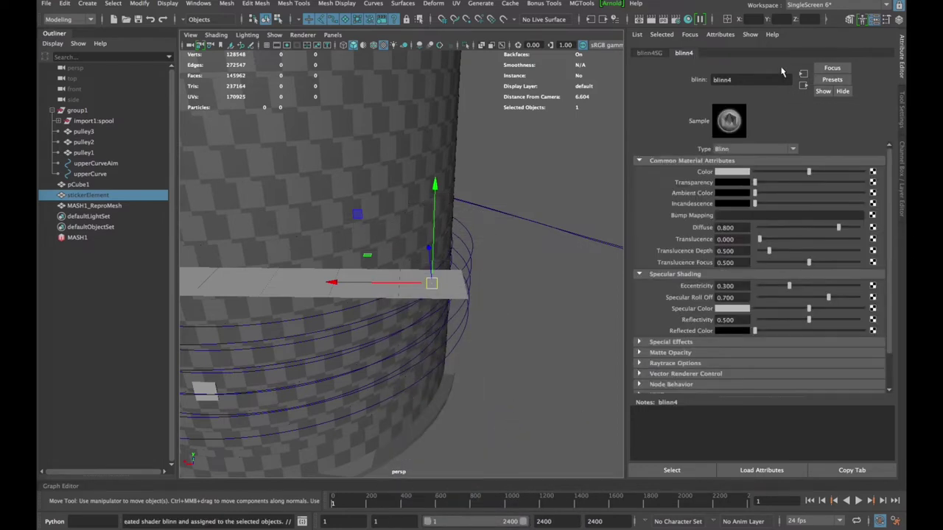
Rename the new Blinn material as sticker_shd
double_click(744, 79)
type("st")
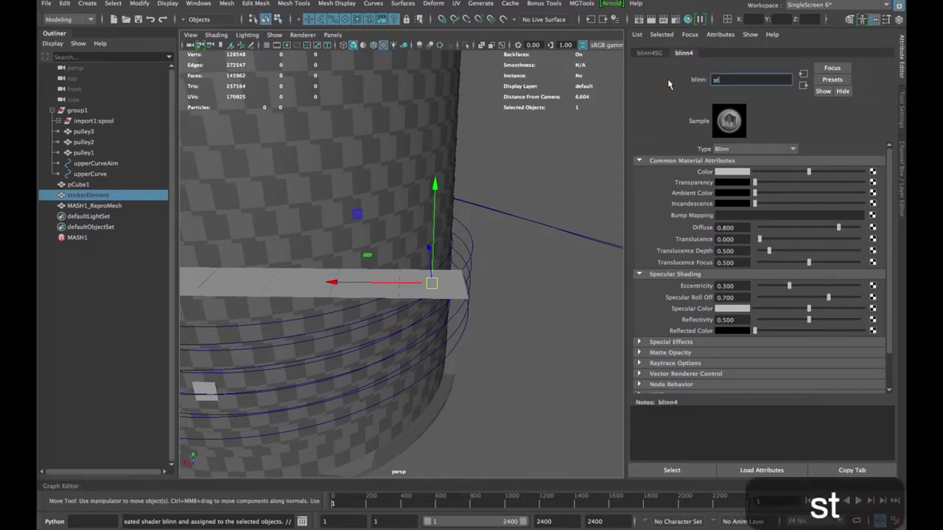
type("icker")
key("Return")
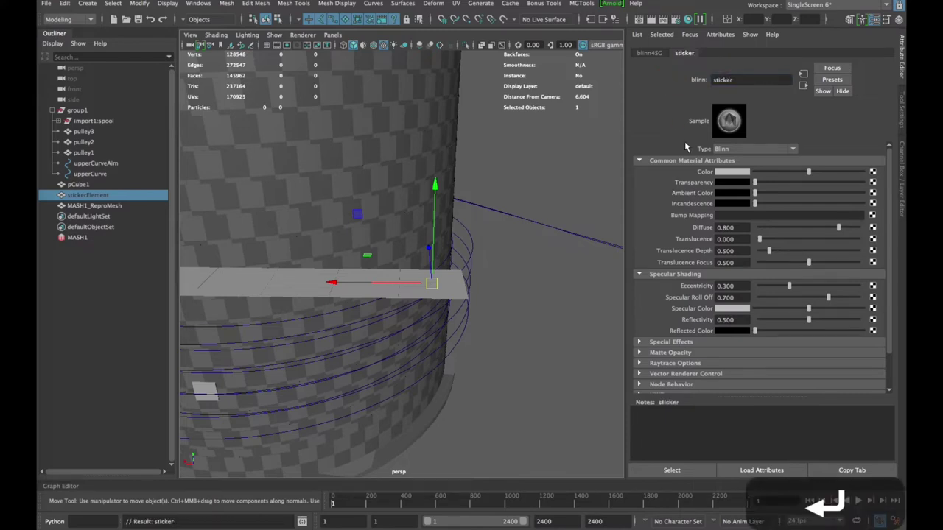
left_click(750, 81)
type("_shd")
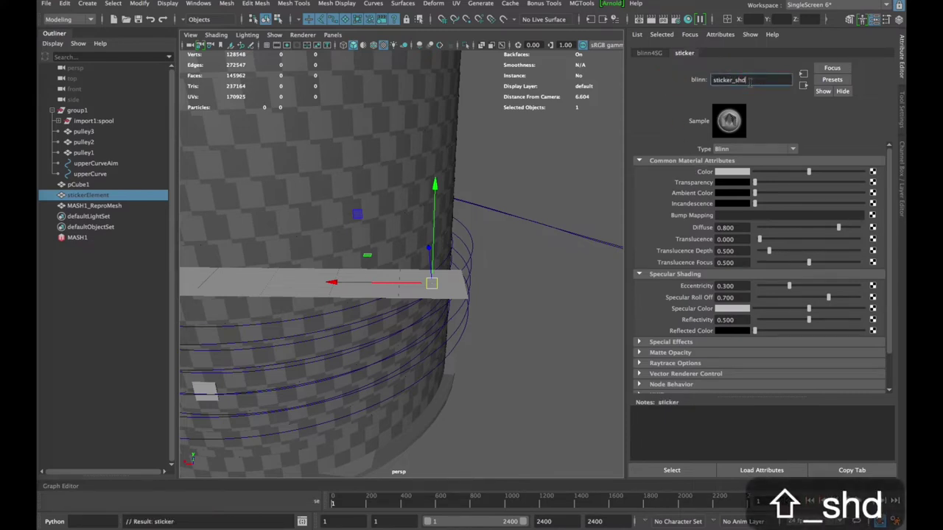
key("Return")
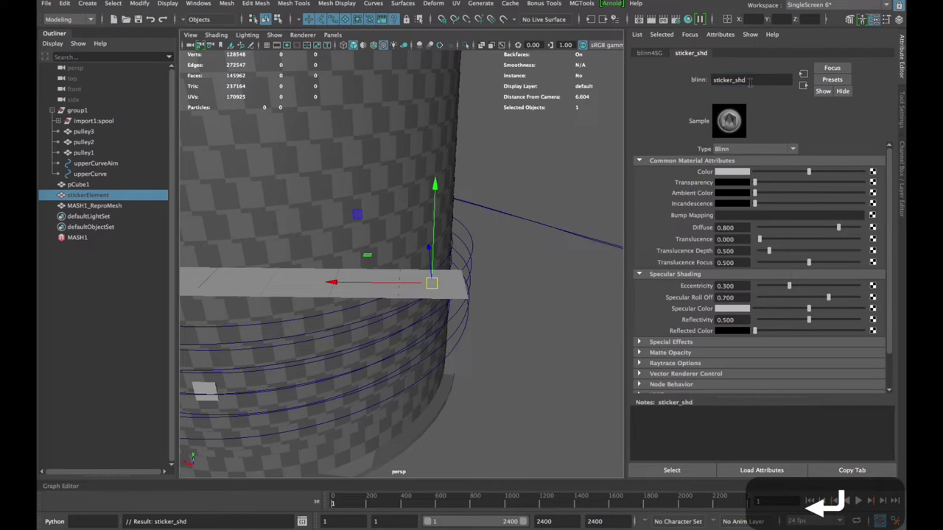
Map the color of sticker_shd with a File texture that loads Untitled-1.jpg from the sourceimages folder
left_click(872, 173)
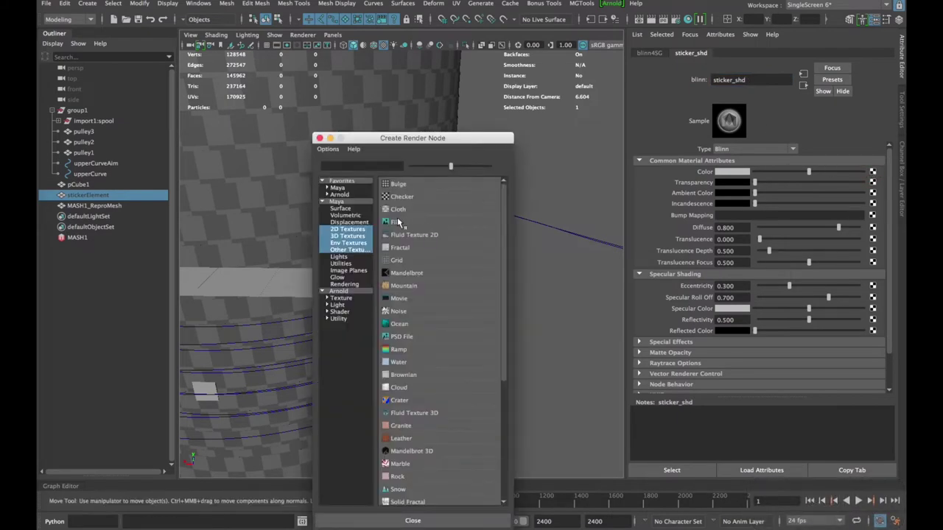
left_click(397, 222)
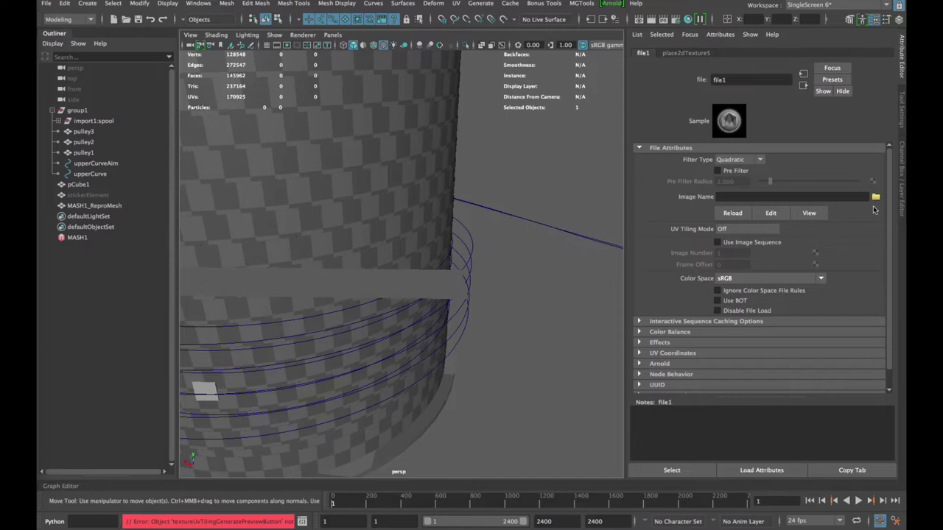
left_click(875, 197)
left_click(190, 58)
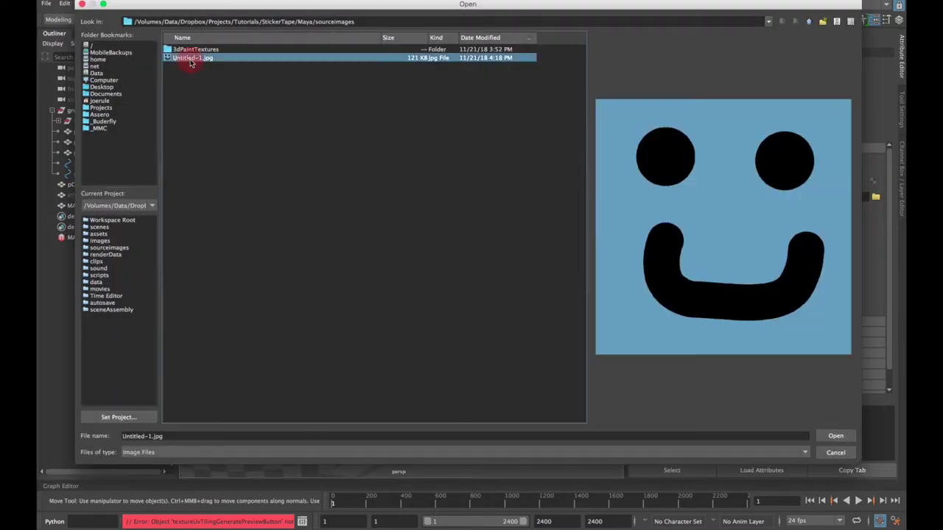
left_click(835, 437)
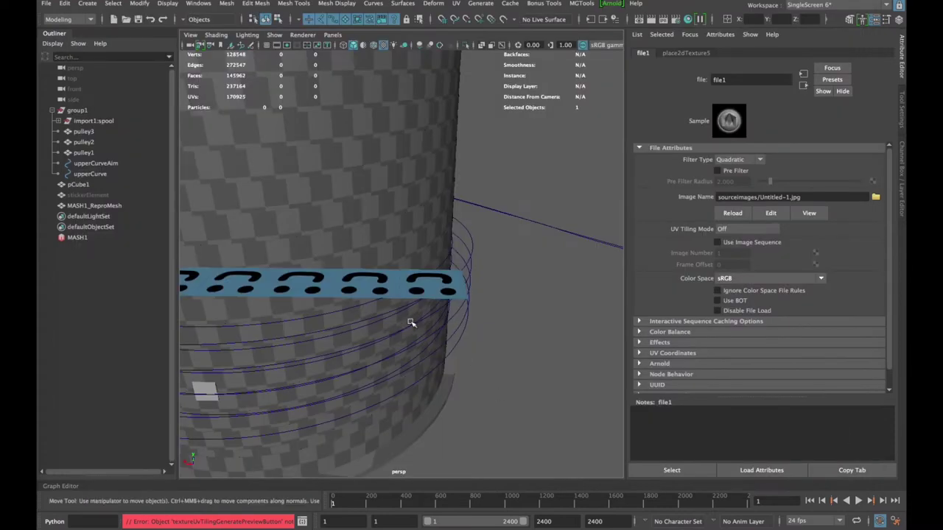
Inspect the textured sticker strip beside the spool and add a Curve node to the MASH1 network
mouse_move(410, 322)
left_mouse_down("alt")
mouse_move(397, 324)
mouse_move(440, 332)
mouse_move(387, 319)
mouse_move(508, 383)
mouse_move(400, 309)
mouse_move(400, 347)
mouse_move(434, 337)
mouse_move(423, 324)
left_mouse_up("alt")
left_click_drag(397, 286, 571, 261, "alt")
right_click_drag(570, 261, 515, 314, "alt")
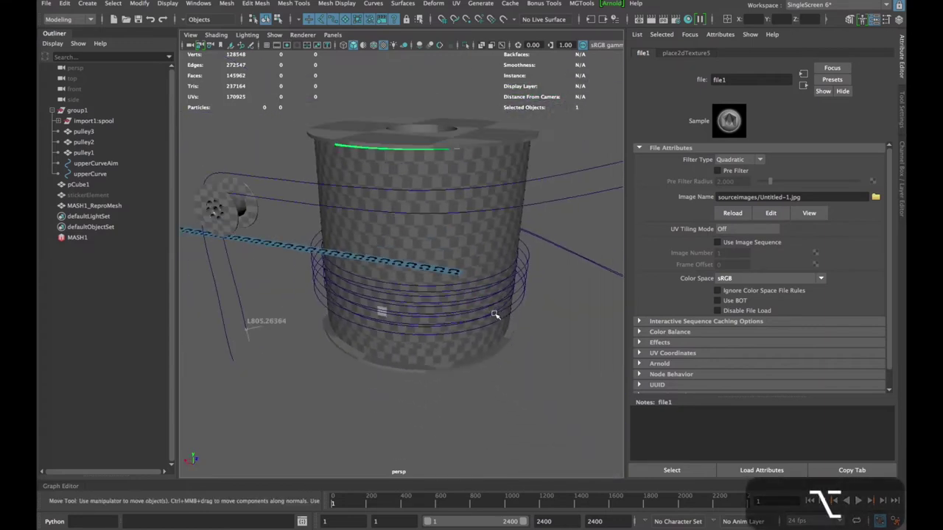
left_click_drag(494, 316, 515, 352, "alt")
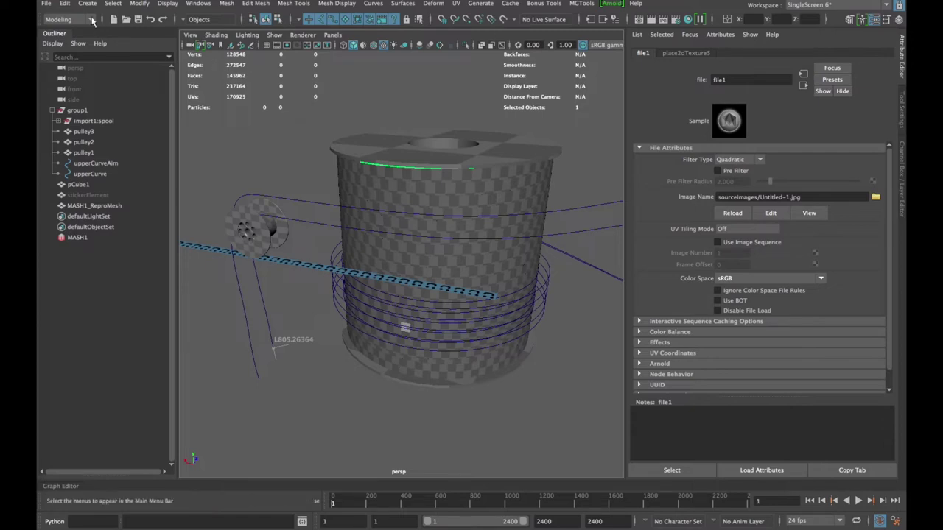
left_click(76, 238)
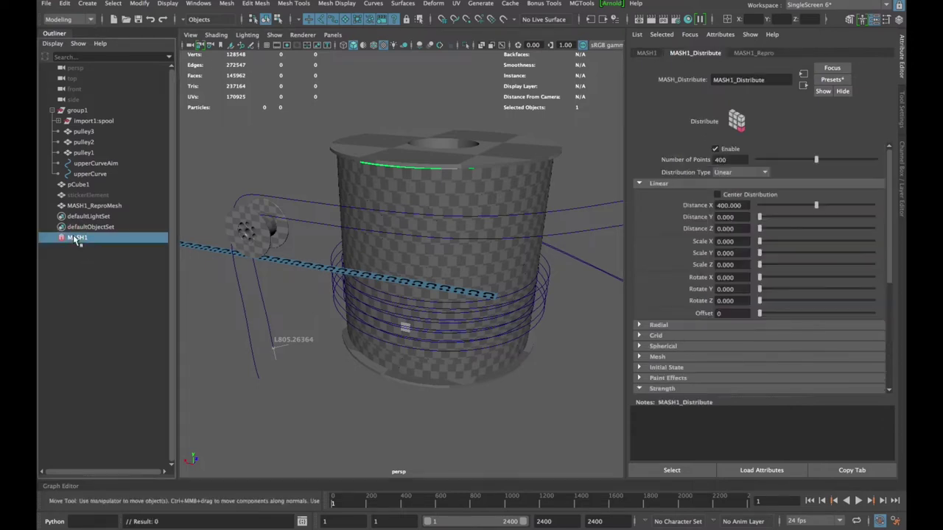
left_click(655, 53)
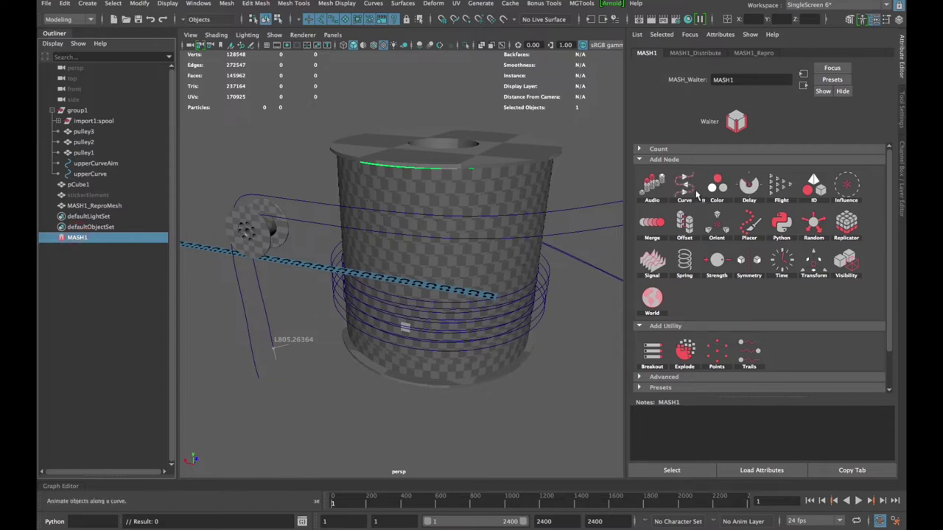
left_click(693, 187)
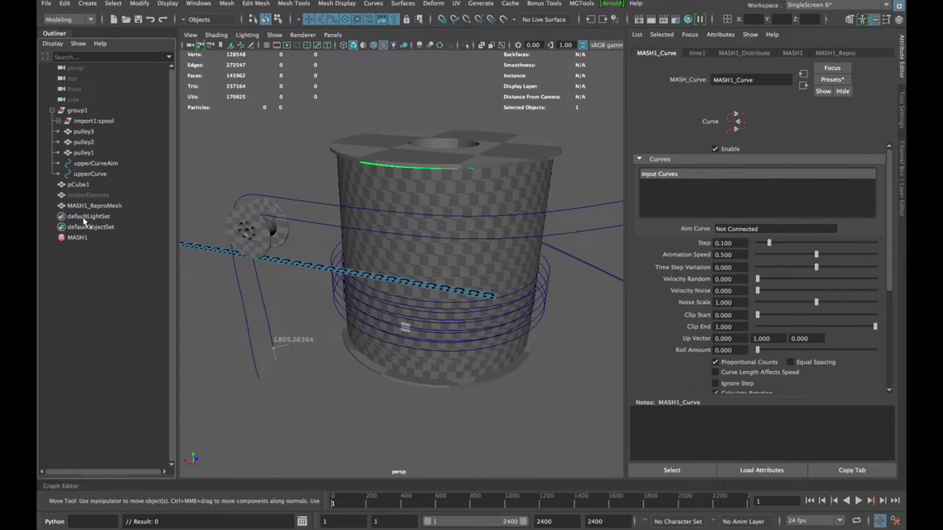
Connect upperCurve as the input curve of the MASH1_Curve node
left_click(90, 174)
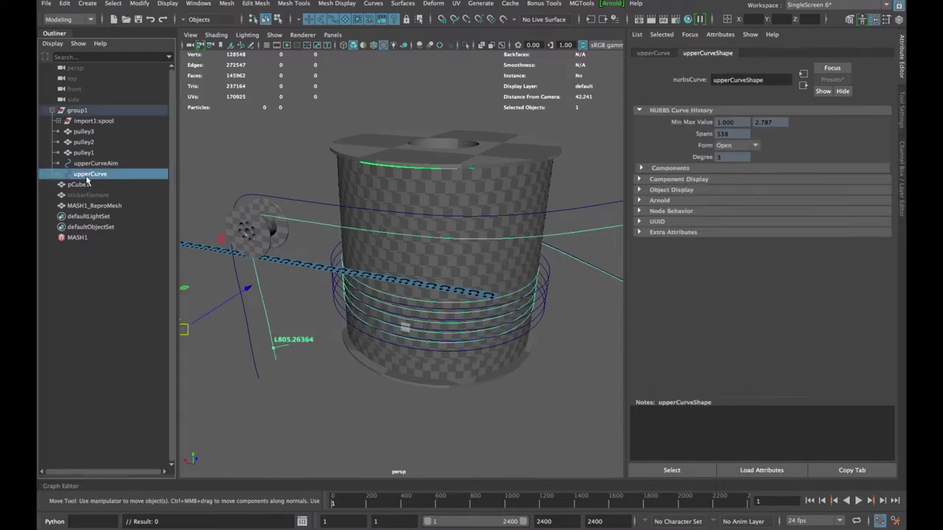
left_click_drag(581, 332, 515, 327, "alt")
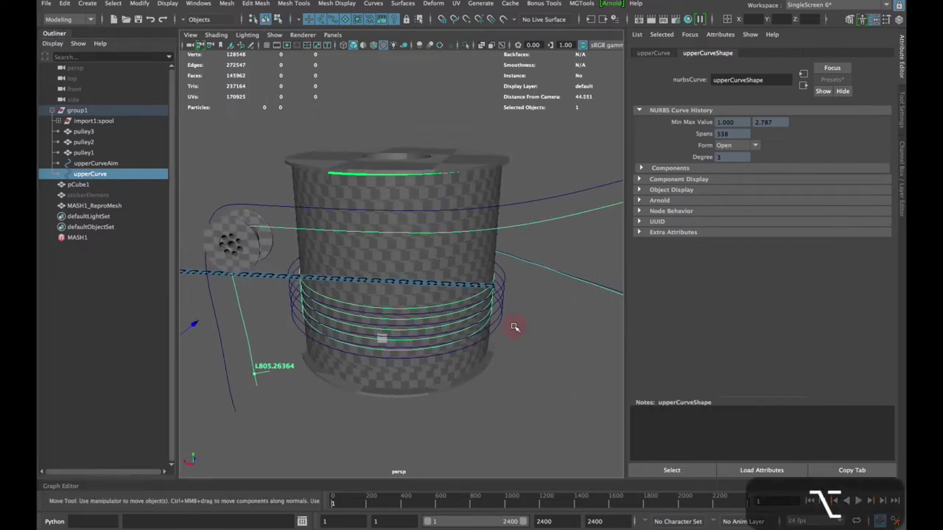
left_click_drag(554, 263, 496, 238, "alt")
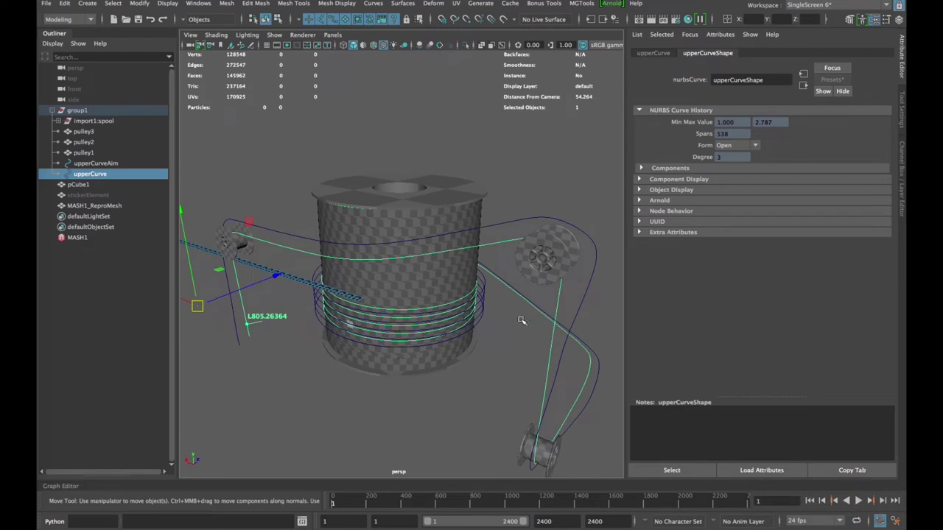
left_click_drag(486, 306, 473, 259, "alt")
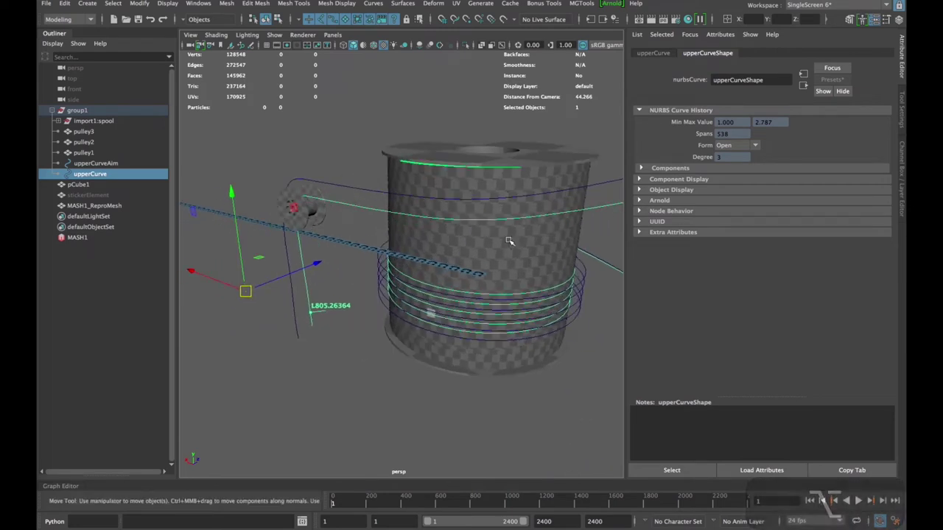
middle_click_drag(498, 258, 477, 263, "alt")
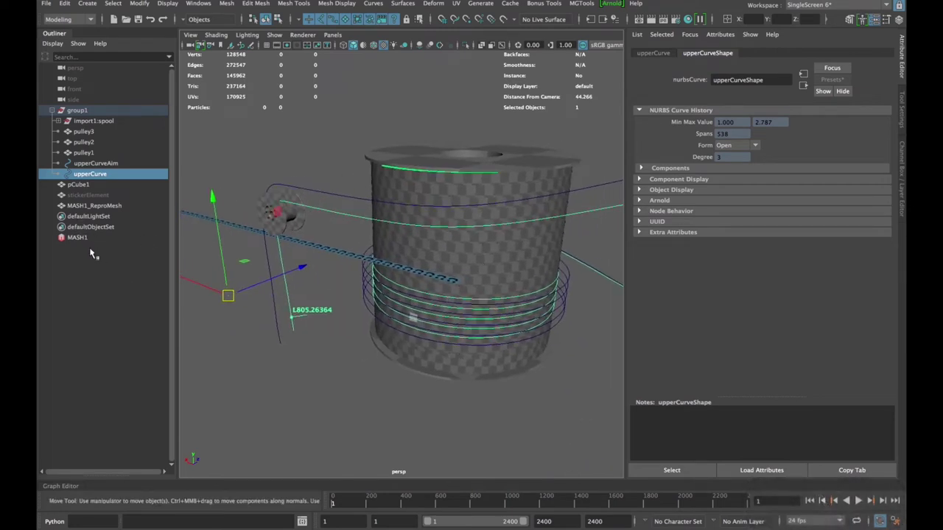
left_click(81, 239)
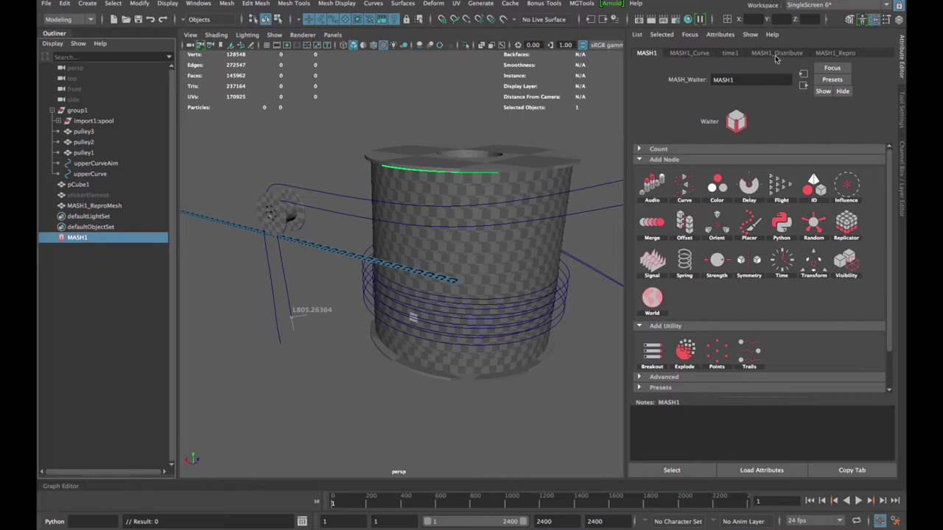
left_click(690, 54)
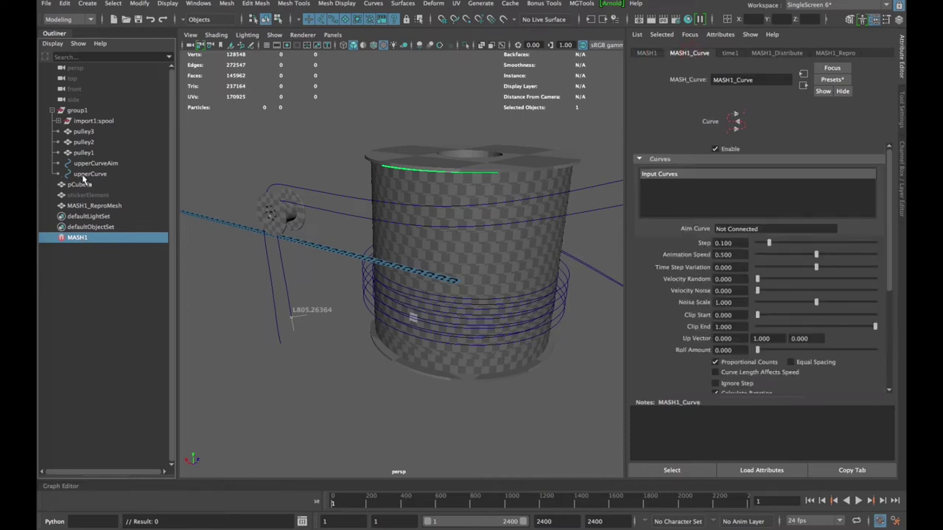
middle_click_drag(83, 179, 700, 195)
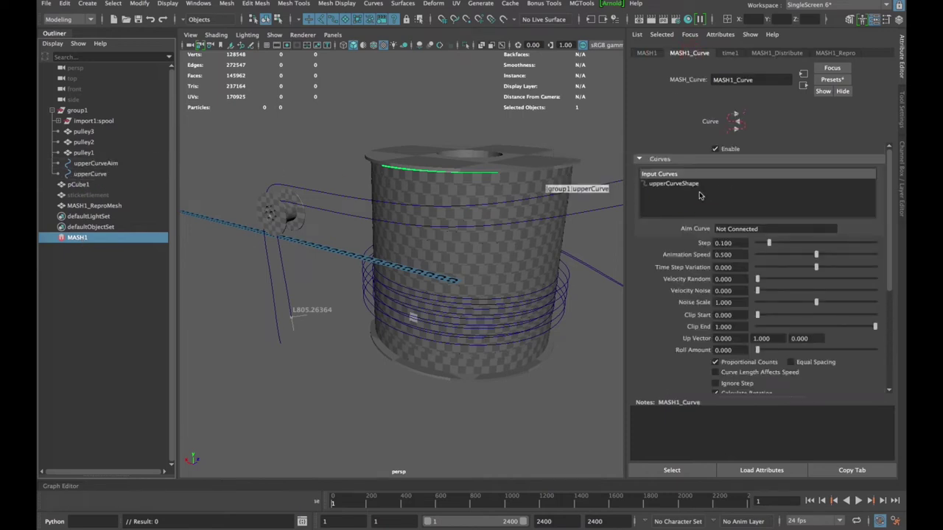
Set the linear Distance X of MASH1_Distribute to 0
left_click_drag(416, 313, 330, 293, "alt")
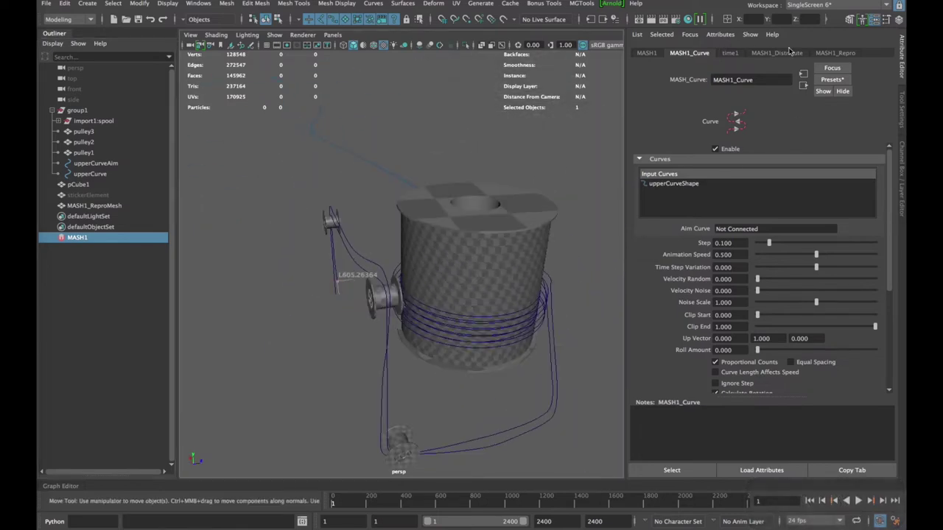
left_click(781, 53)
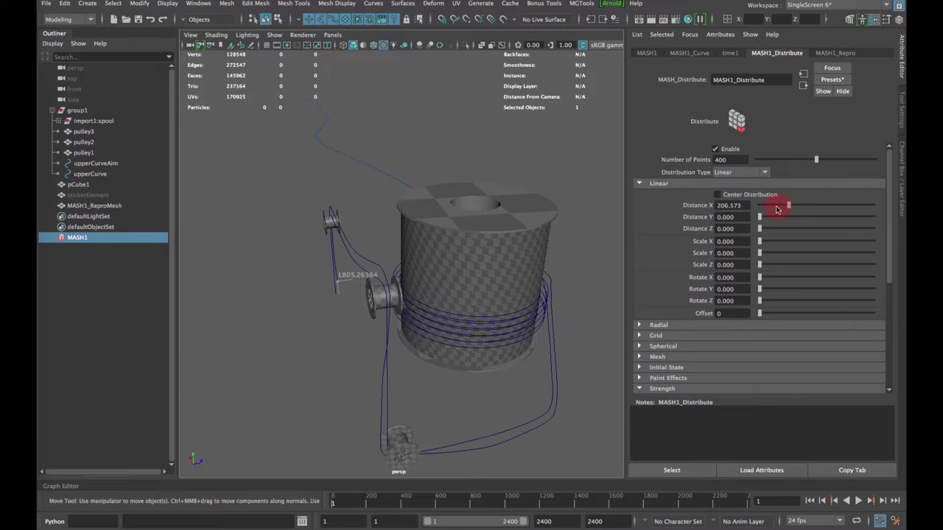
left_click_drag(754, 209, 737, 210)
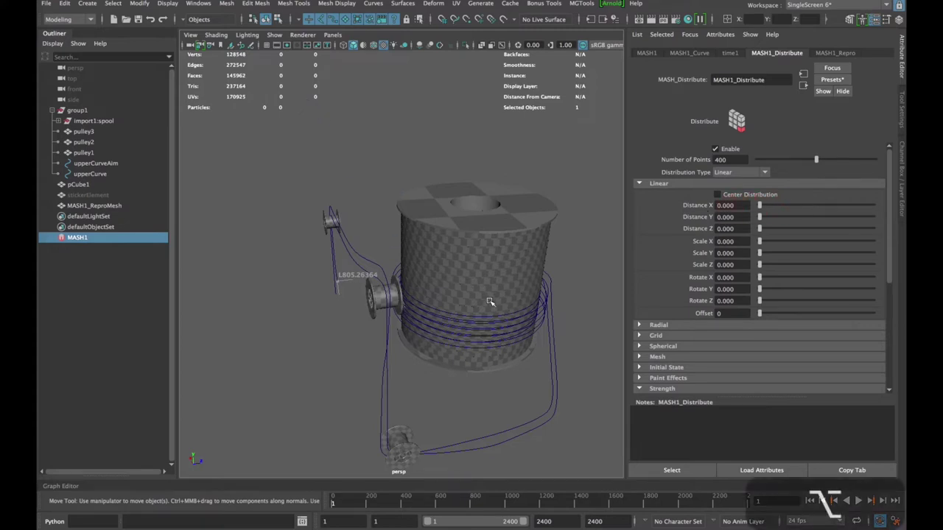
Set the Step of the MASH1_Curve node to 1.000 to spread the sticker instances along the curve
left_click_drag(491, 302, 339, 286, "alt")
middle_click_drag(445, 318, 360, 259, "alt")
left_click_drag(389, 276, 542, 277, "alt")
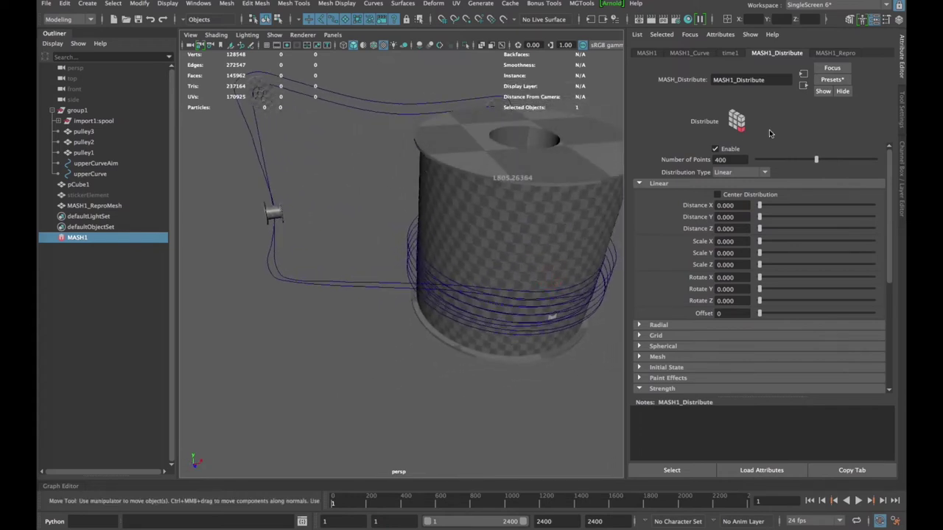
left_click(690, 53)
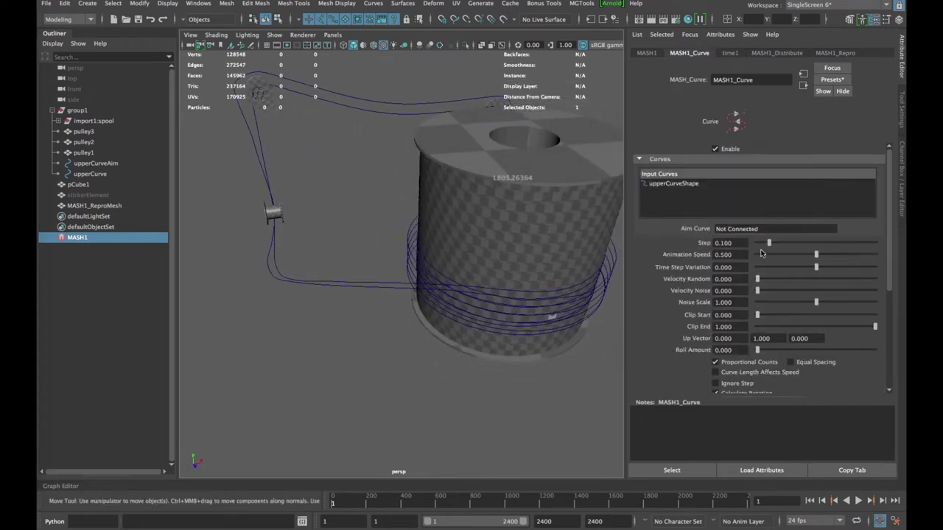
left_click_drag(851, 246, 895, 241)
Examine how the sticker instances follow the curve around the pulleys and the spool
middle_click_drag(454, 338, 377, 341, "alt")
right_click_drag(377, 341, 413, 335, "alt")
left_click_drag(412, 336, 458, 275, "alt")
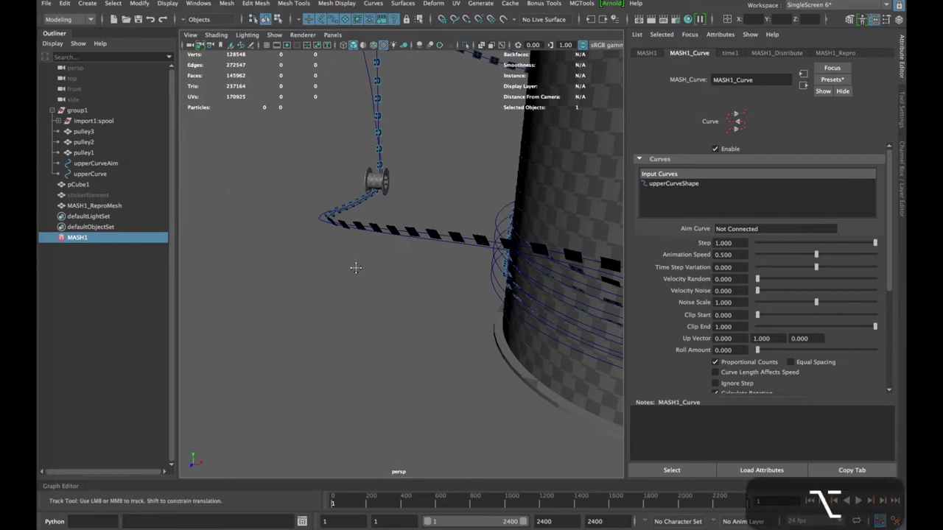
left_click_drag(353, 268, 492, 302, "alt")
middle_click_drag(405, 305, 476, 314, "alt")
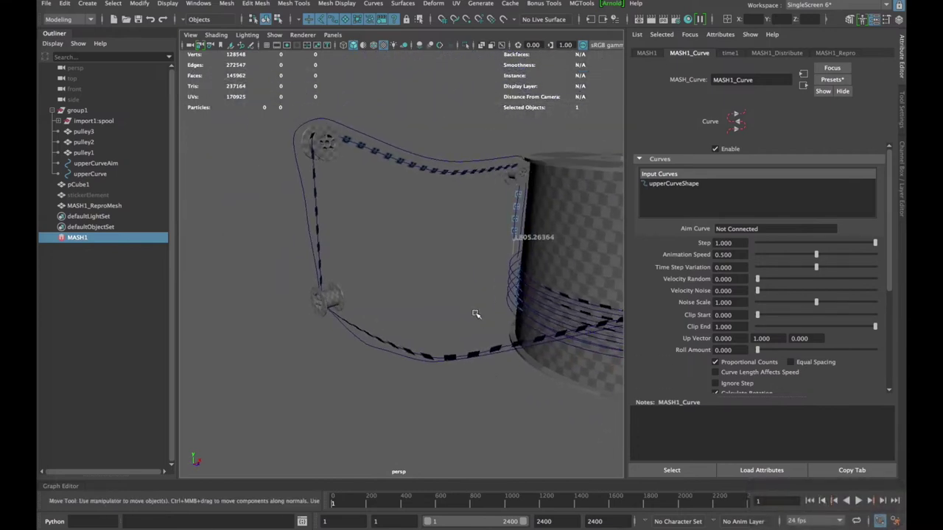
left_click_drag(346, 236, 515, 272, "alt")
middle_click_drag(516, 273, 677, 302, "alt")
middle_click_drag(533, 290, 450, 305, "alt")
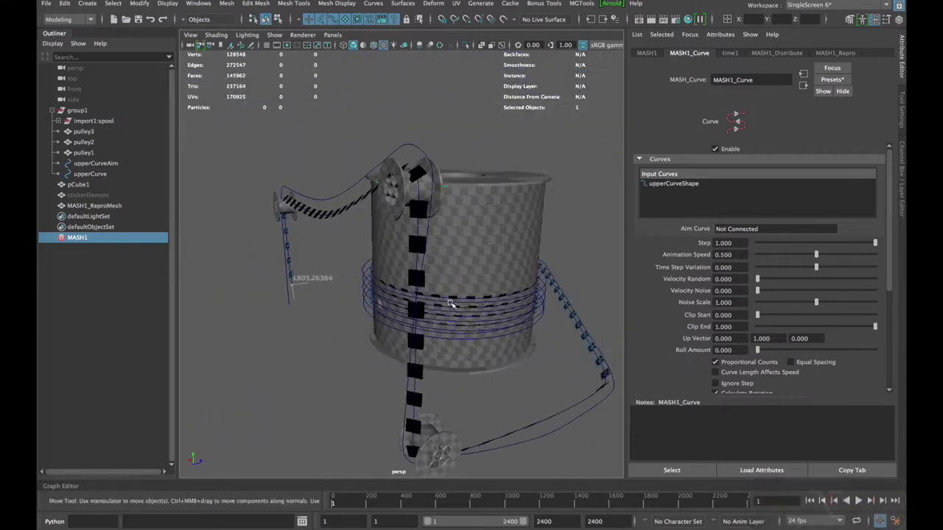
left_click_drag(456, 280, 459, 287, "alt")
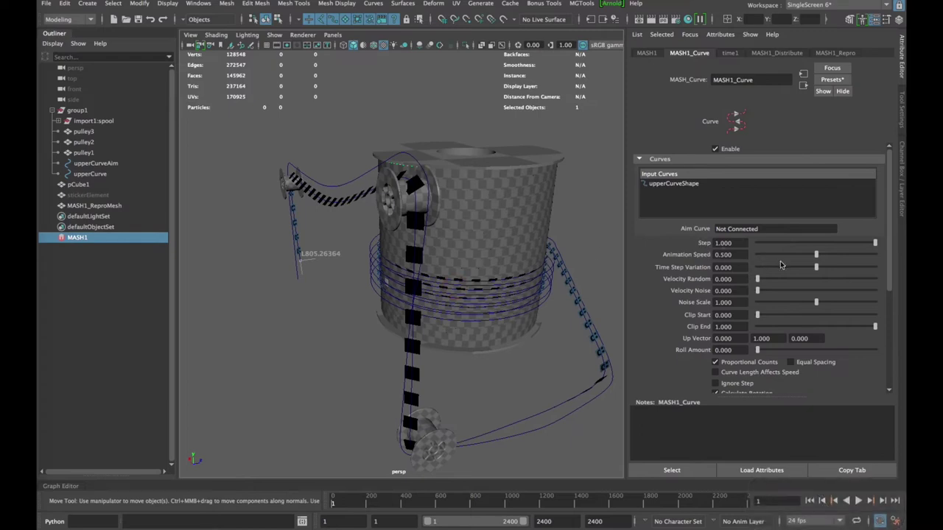
Set the curve node's Animation Speed to 0 and test lower Clip End values, returning it to 1
left_click_drag(775, 255, 741, 258)
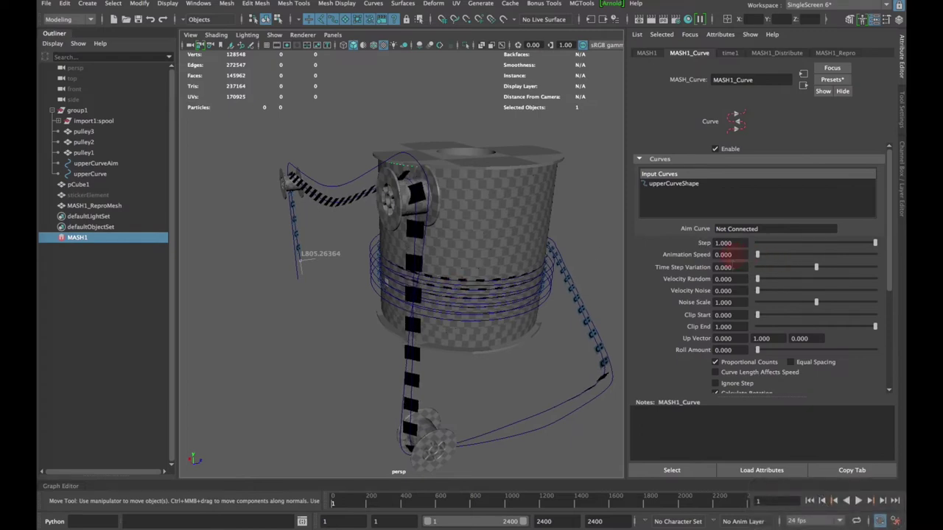
left_click_drag(834, 328, 822, 330)
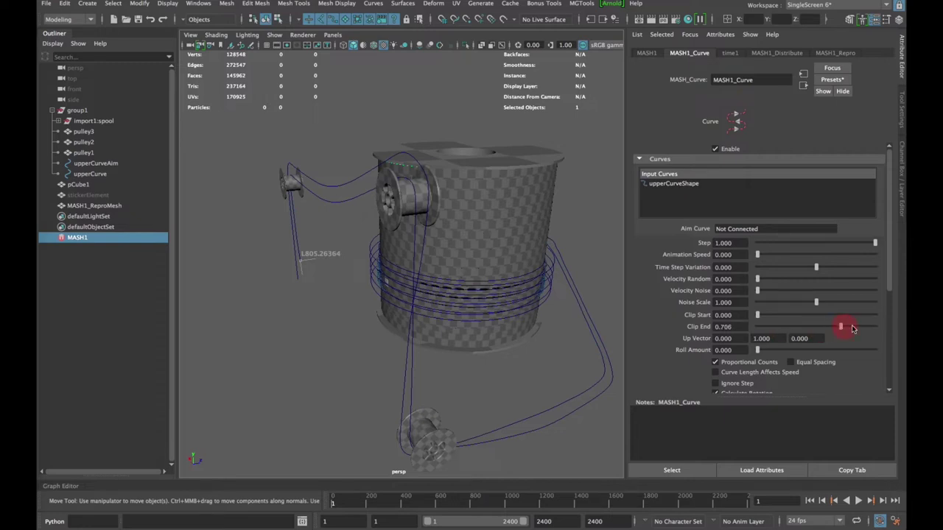
left_click_drag(853, 329, 903, 322)
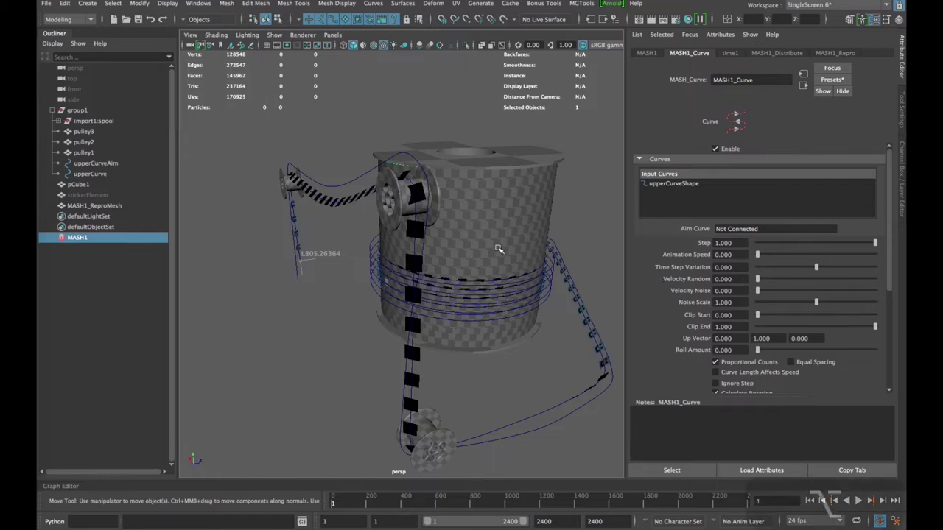
Set the Number of Points in MASH1_Distribute to 800 to close the gaps between the stickers
left_click_drag(499, 248, 526, 240, "alt")
right_click_drag(383, 241, 467, 280, "alt")
middle_click_drag(467, 280, 461, 333, "alt")
left_click_drag(461, 333, 352, 308, "alt")
middle_click_drag(353, 308, 331, 331, "alt")
left_click_drag(332, 331, 435, 324, "alt")
left_click(774, 53)
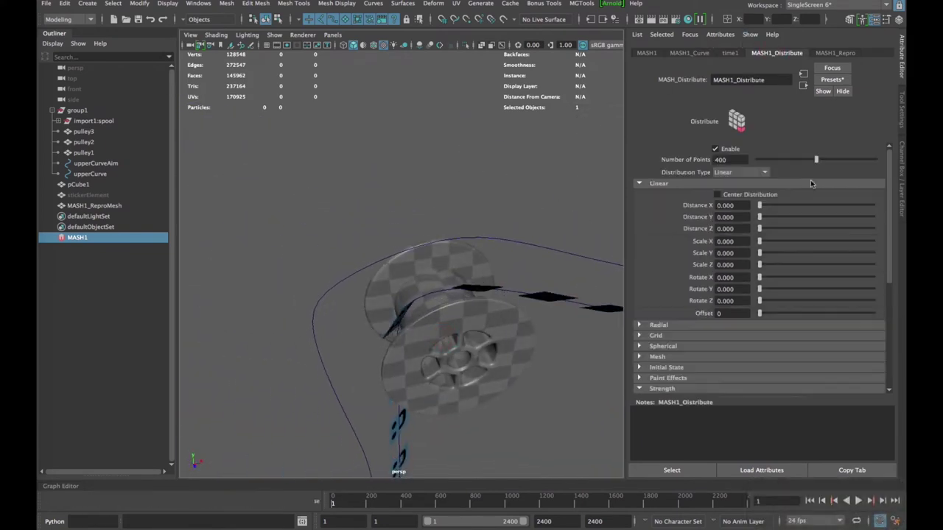
left_click(733, 159)
type("800")
key("Return")
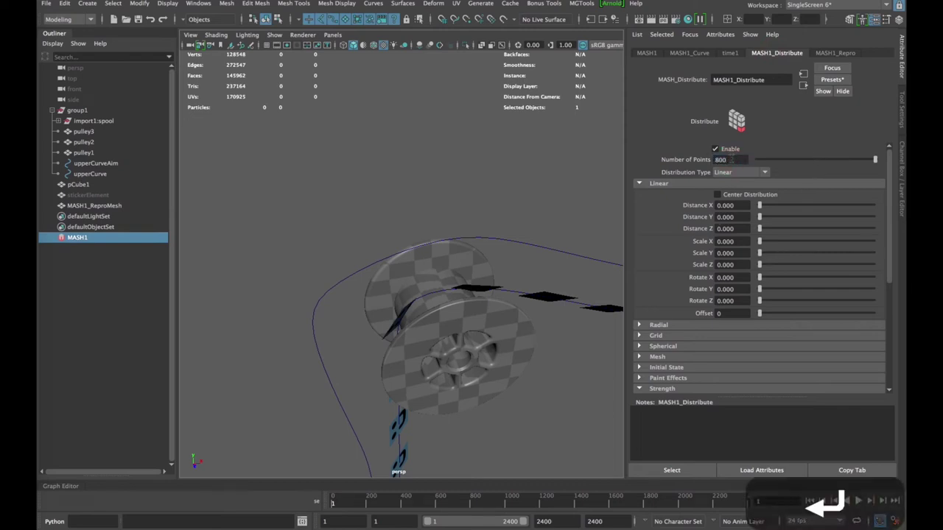
Examine how the denser sticker strip bends and overlaps around each pulley, framing pulley1 up close
left_click_drag(464, 309, 254, 259, "alt")
right_click_drag(255, 259, 397, 305, "alt")
left_click_drag(397, 304, 508, 341, "alt")
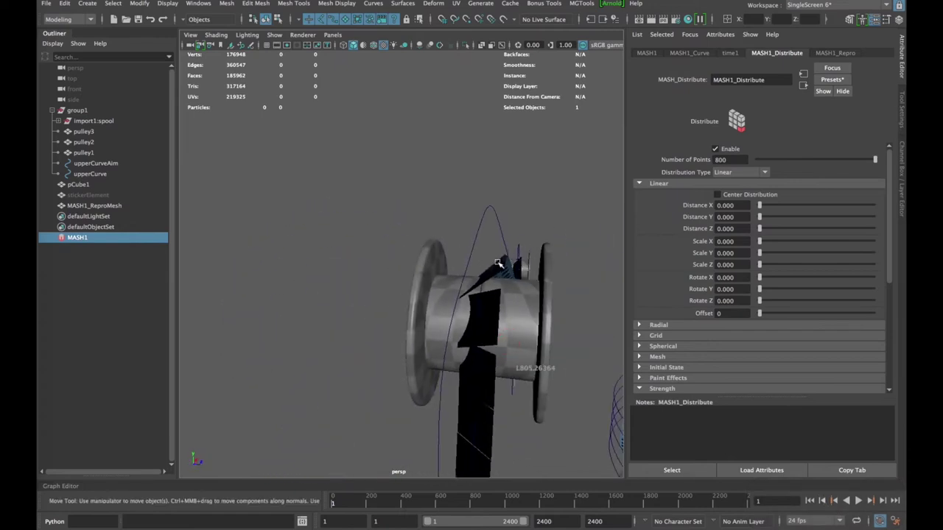
left_click_drag(498, 264, 364, 253, "alt")
middle_click_drag(374, 372, 434, 303, "alt")
right_click_drag(434, 303, 456, 375, "alt")
left_click_drag(456, 375, 412, 264, "alt")
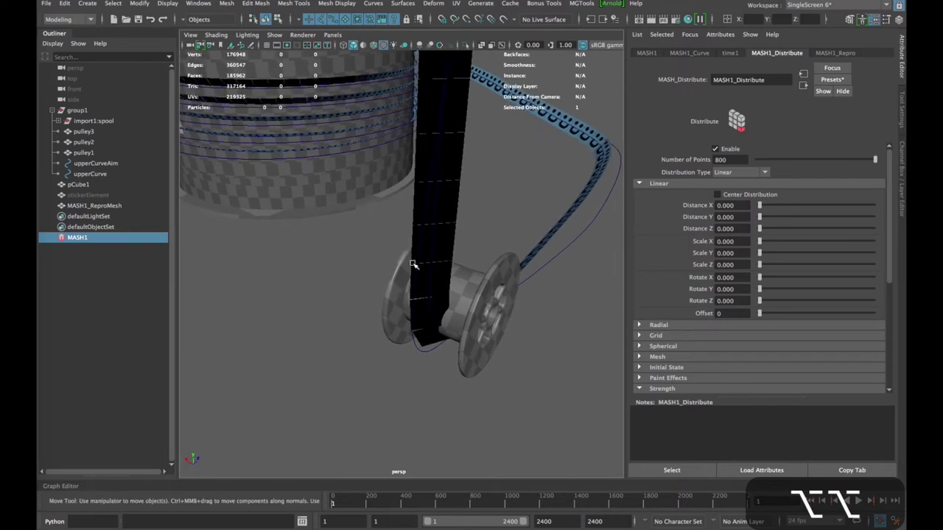
left_click(445, 322)
key("f")
left_click_drag(390, 319, 501, 295, "alt")
left_click(554, 311)
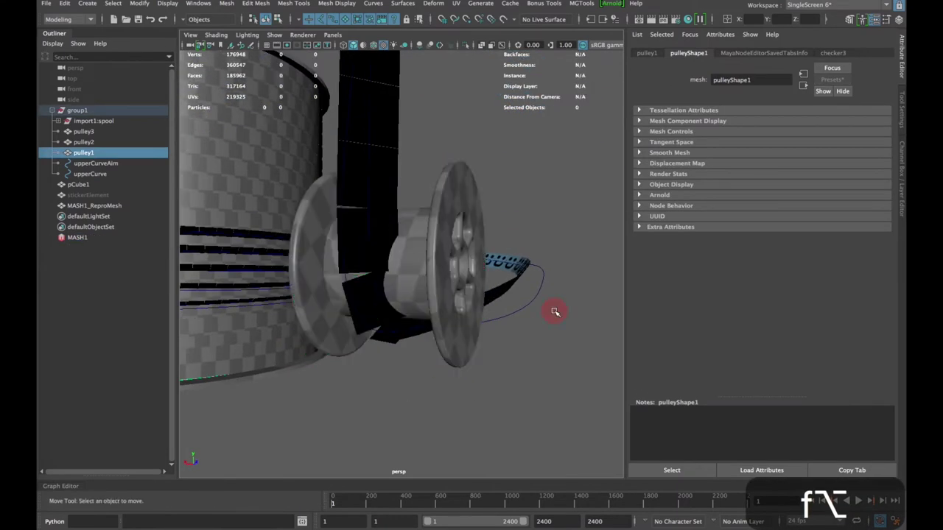
left_click_drag(554, 311, 375, 305, "alt")
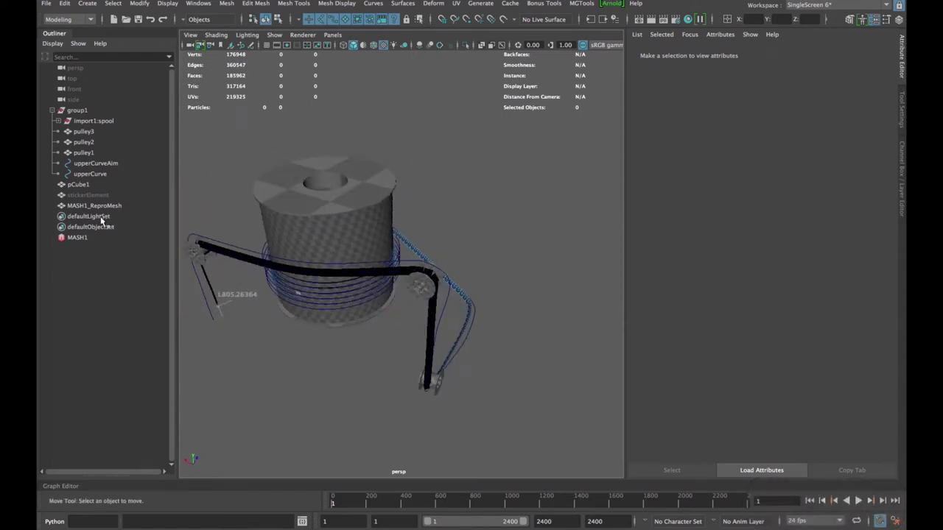
Switch to the Rigging menu set and point out the Curve Warp deformer among the deformation commands
left_click(74, 20)
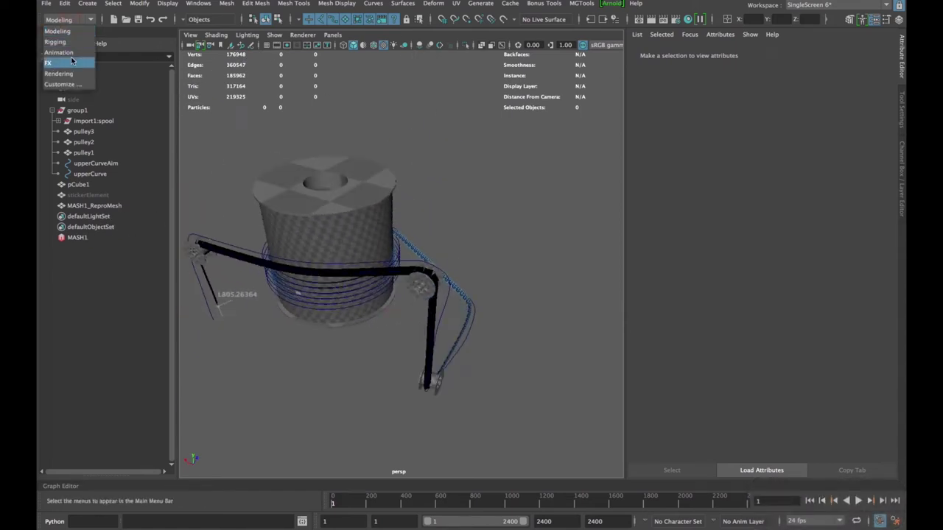
left_click(58, 43)
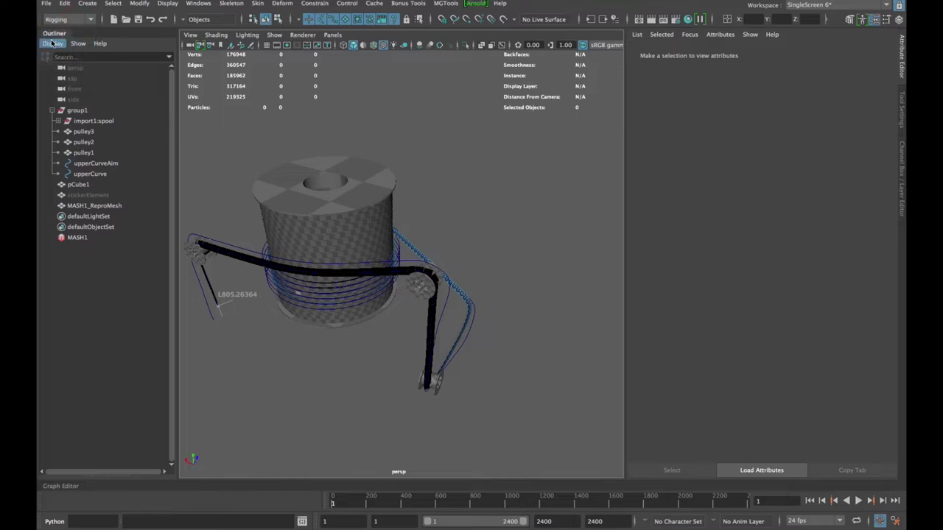
left_click(292, 5)
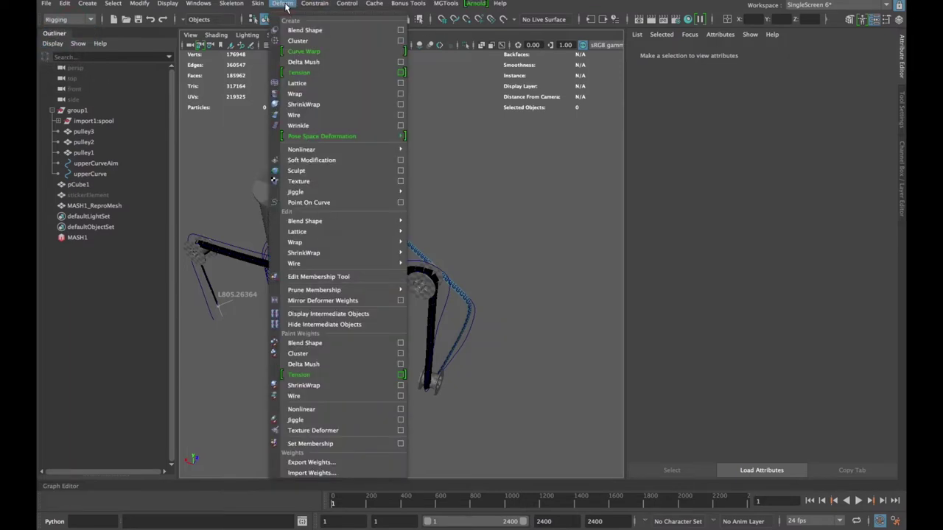
left_click(333, 52)
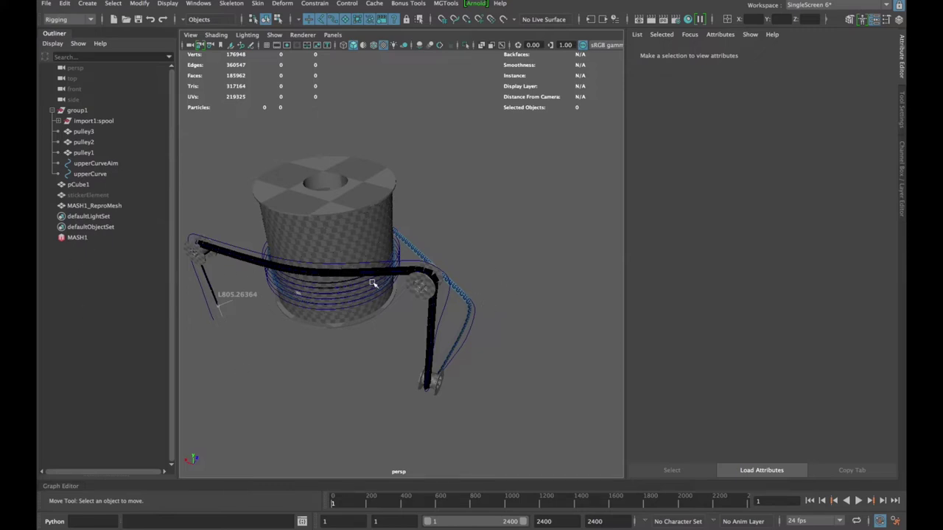
Delete the MASH1_Curve node from the MASH1 network so the stickers no longer follow the curve
scroll(373, 283, "up", 6)
left_click_drag(537, 339, 435, 282, "alt")
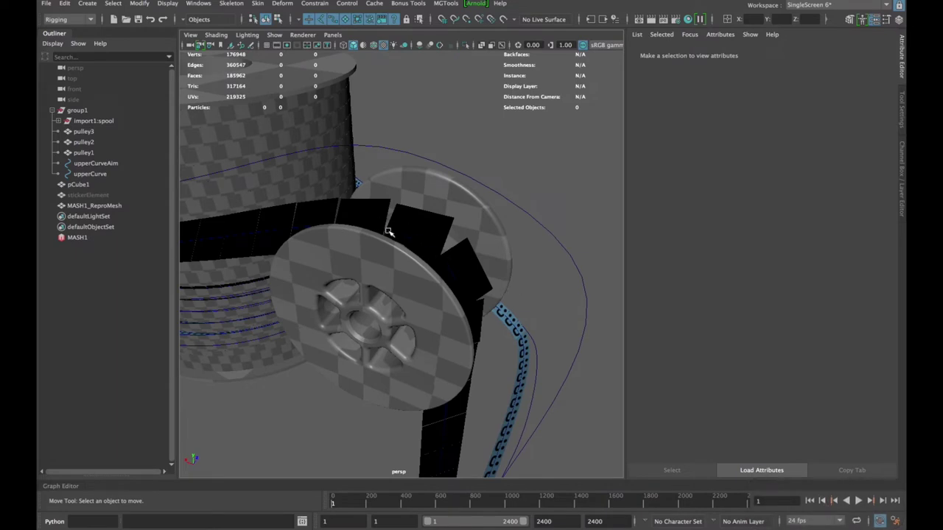
left_click(78, 237)
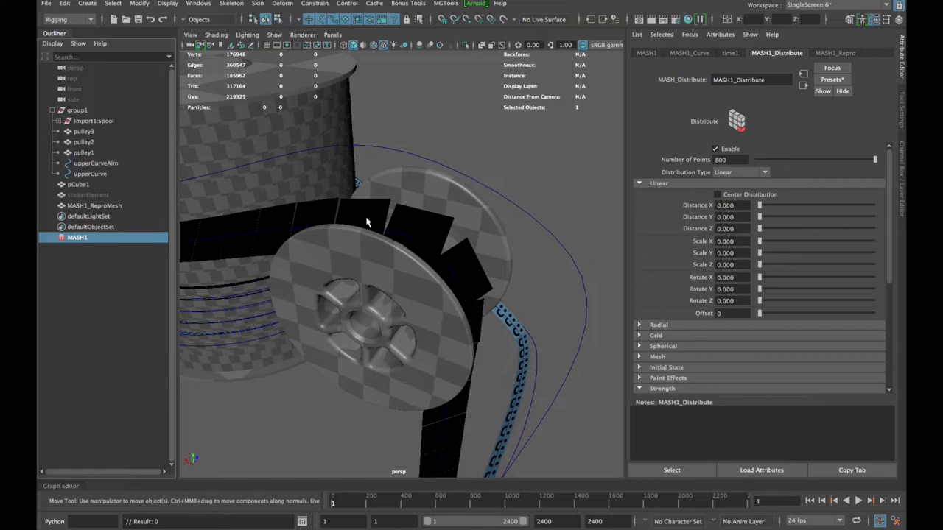
left_click(700, 54)
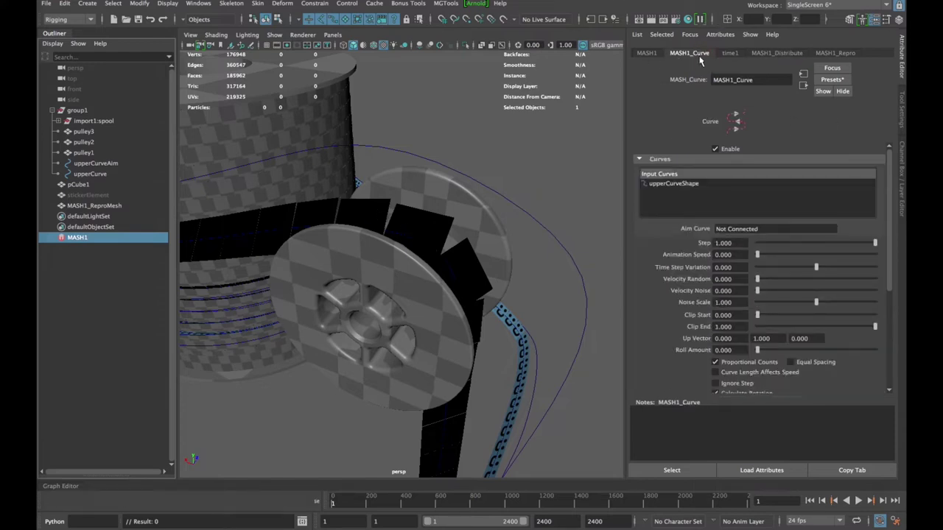
scroll(715, 269, "down", 5)
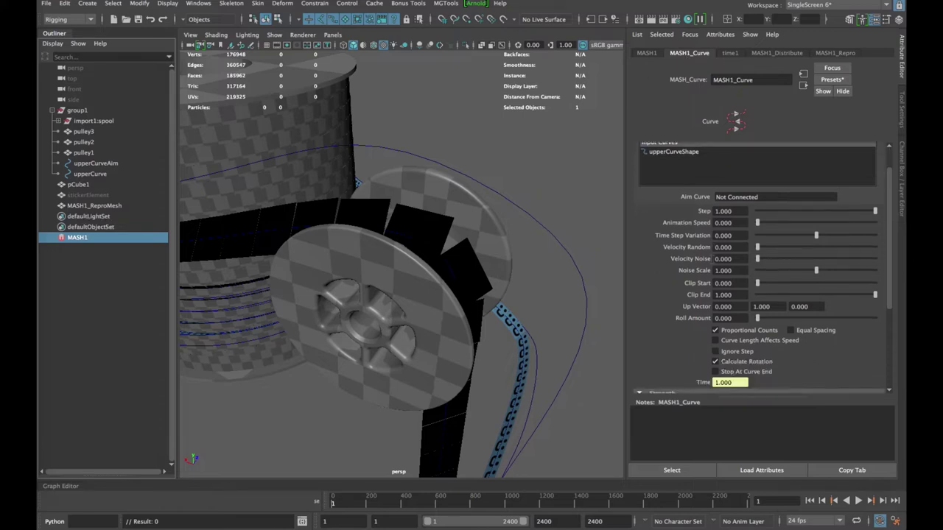
left_click(659, 355)
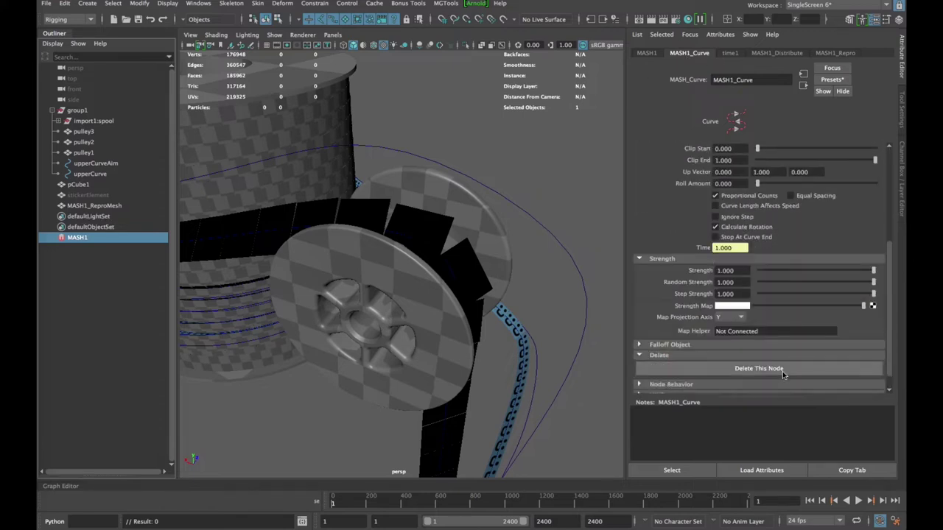
left_click(780, 370)
left_click(445, 259)
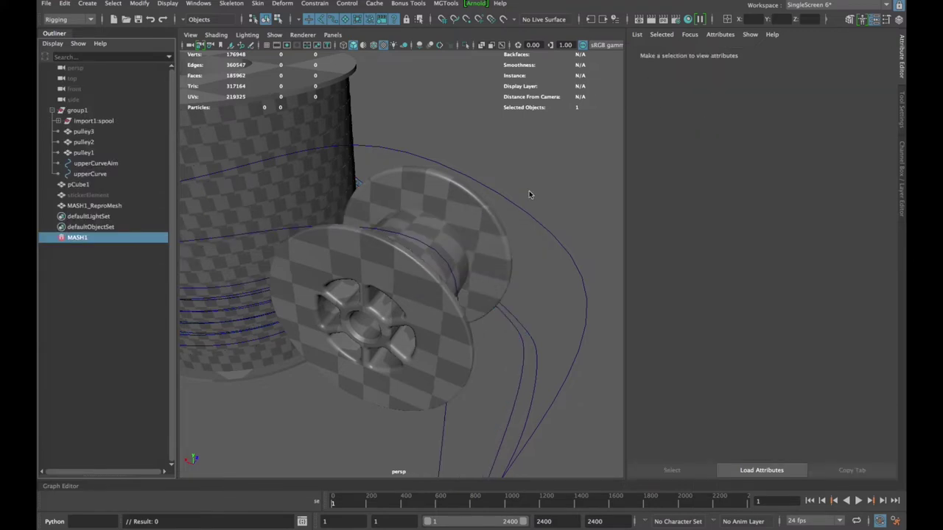
Set the Number of Points in MASH1_Distribute to 400
left_click(80, 240)
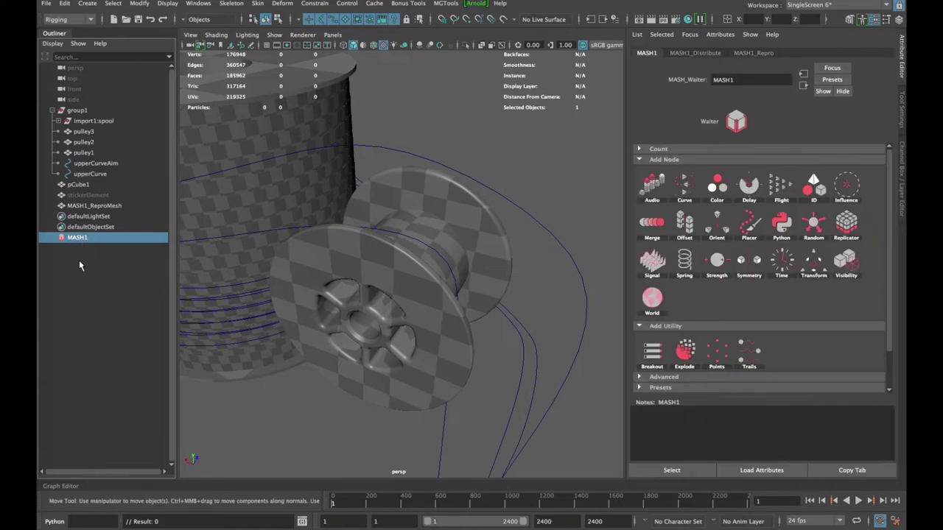
left_click(714, 56)
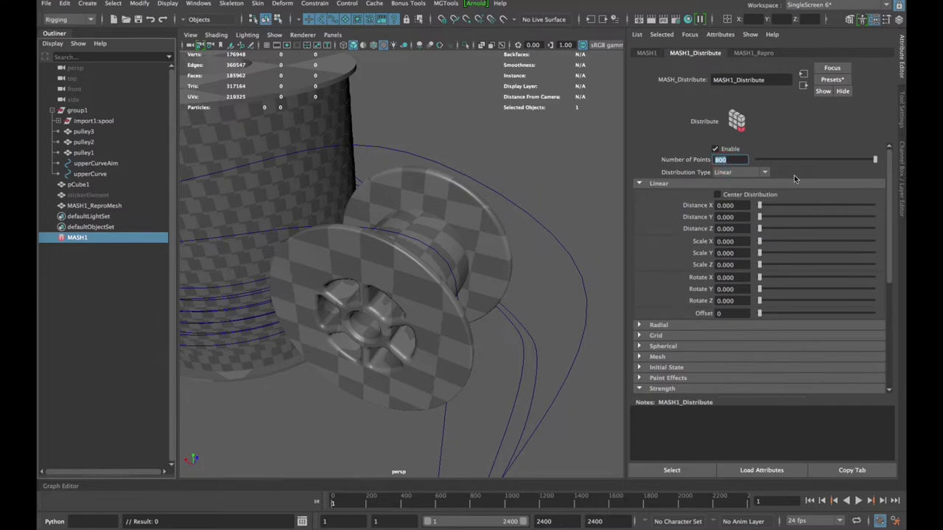
type("400")
key("Return")
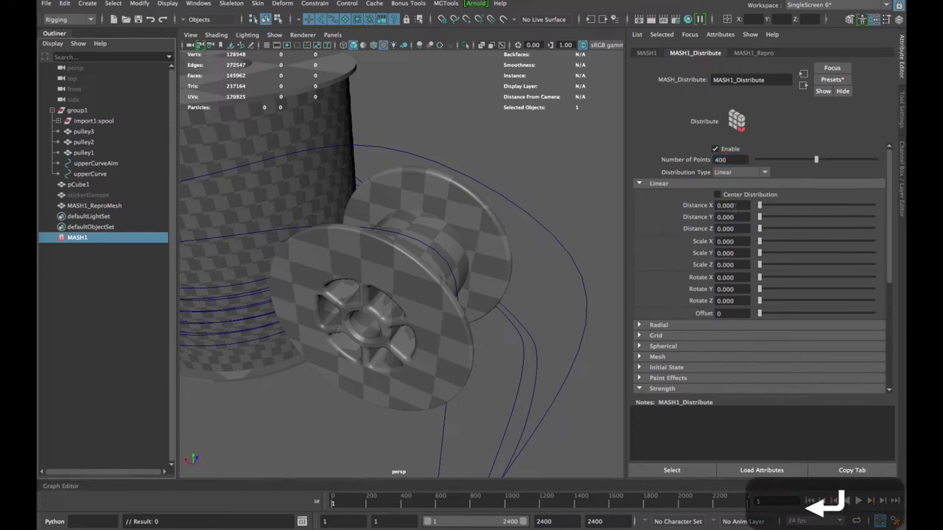
Set the linear Distance X in MASH1_Distribute to 400 to spread the stickers into a straight strip
scroll(735, 208, "down", 1)
scroll(383, 284, "down", 8)
left_click_drag(335, 299, 416, 308, "alt")
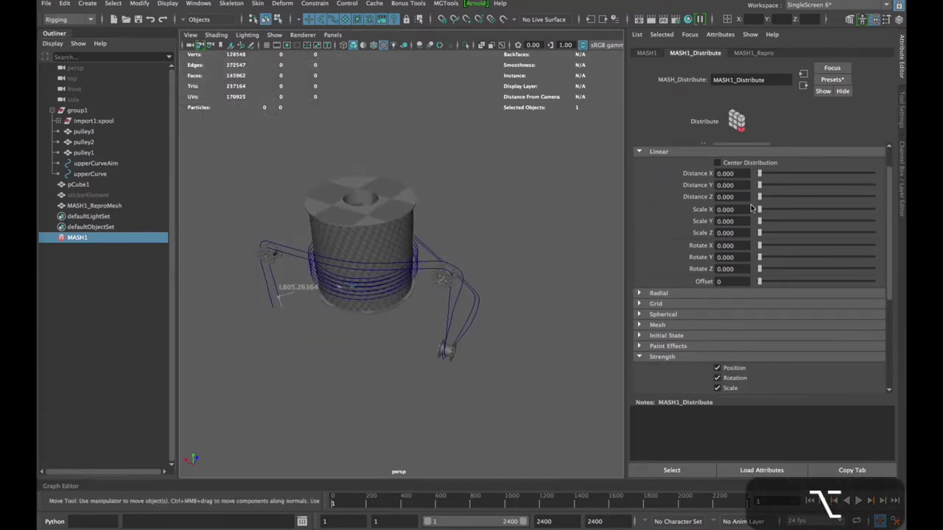
double_click(737, 174)
type("40")
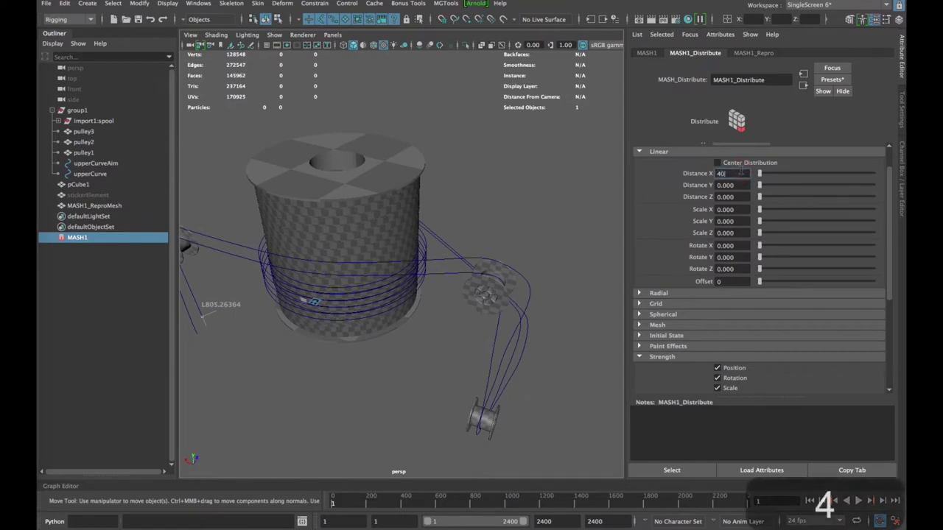
type("0")
key("Return")
left_click_drag(330, 336, 387, 322, "alt")
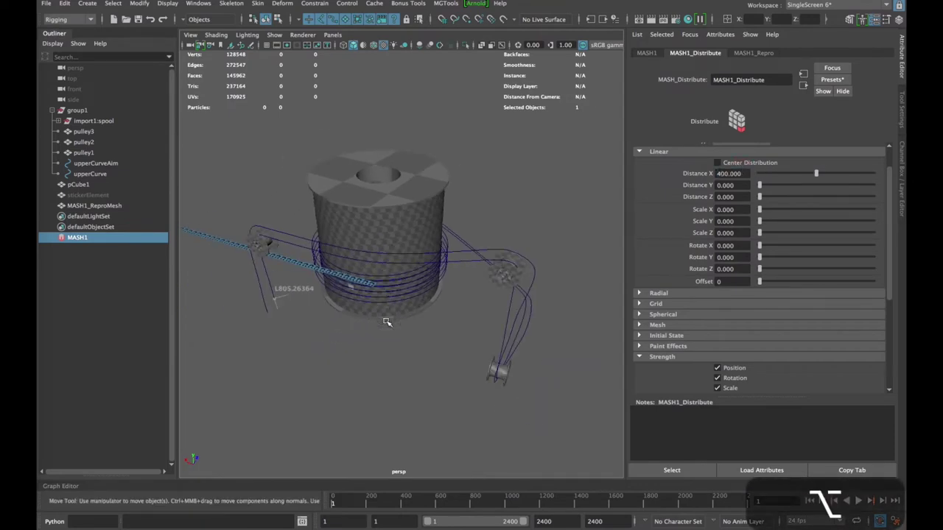
right_click_drag(325, 291, 406, 314, "alt")
middle_click_drag(278, 265, 335, 248, "alt")
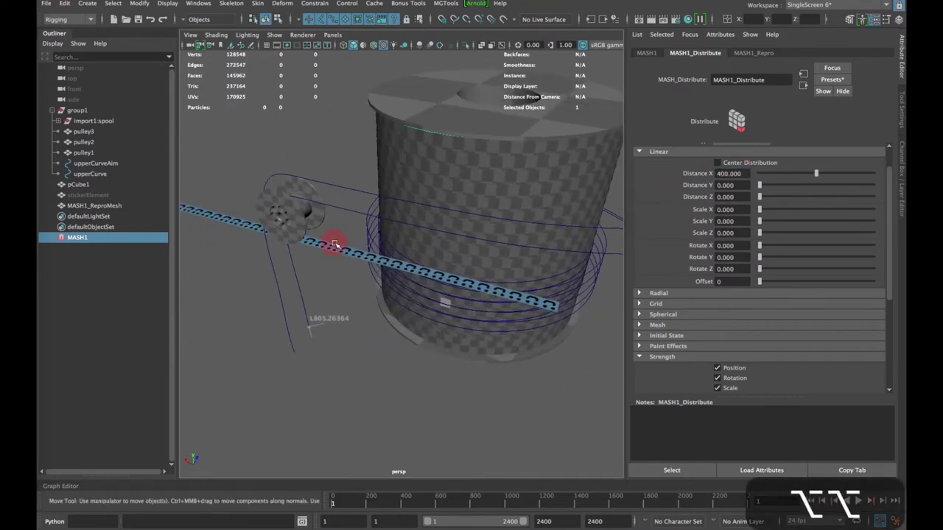
Apply a Curve Warp deformer to the MASH1_ReproMesh sticker strip using upperCurve as the path
left_click(334, 245)
left_click_drag(333, 244, 302, 275, "alt")
left_click(446, 313, "shift")
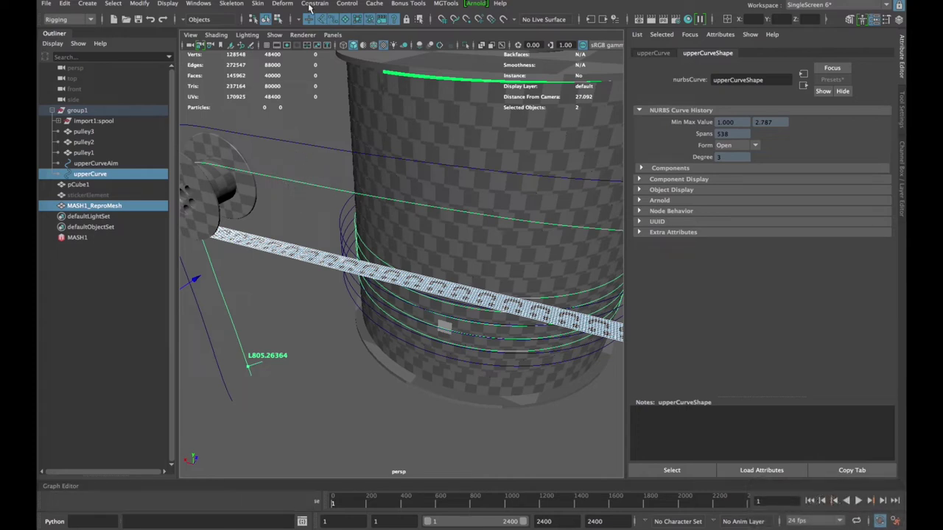
left_click(282, 3)
left_click(339, 52)
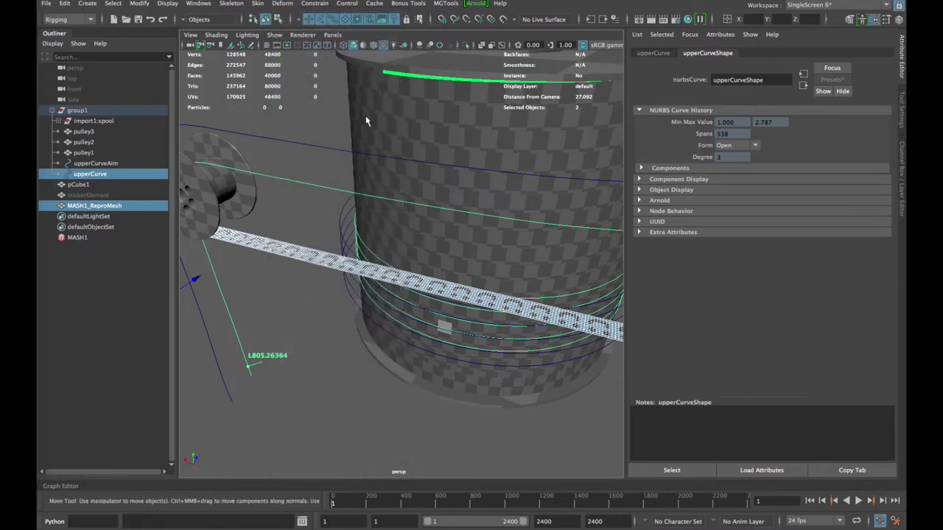
Examine how the warped sticker strip lies around the spool, looking closely at its starting end
scroll(415, 298, "down", 3)
left_click_drag(412, 297, 135, 118, "alt")
left_click_drag(302, 221, 295, 290, "alt")
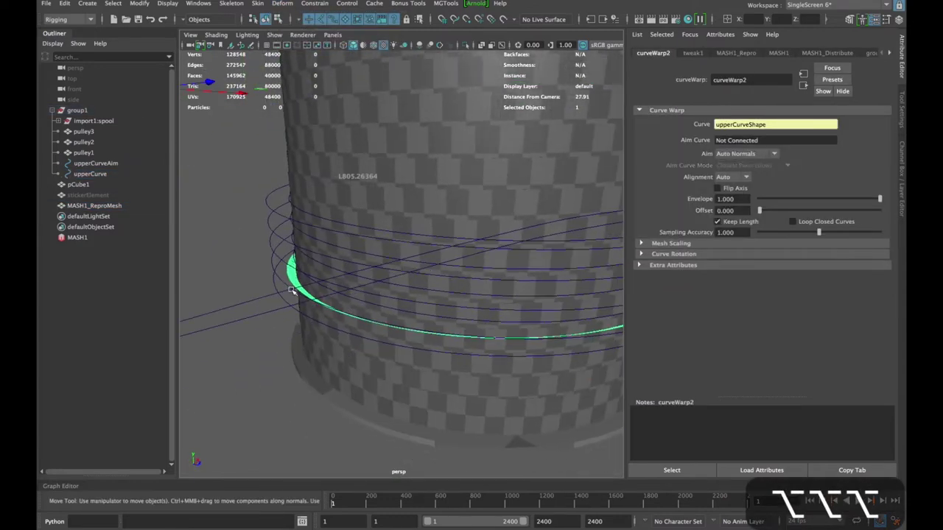
scroll(449, 324, "down", 4)
middle_click_drag(460, 326, 355, 314, "alt")
scroll(355, 314, "up", 6)
left_click_drag(331, 261, 307, 257, "alt")
left_click(557, 221)
left_click_drag(467, 259, 417, 232, "alt")
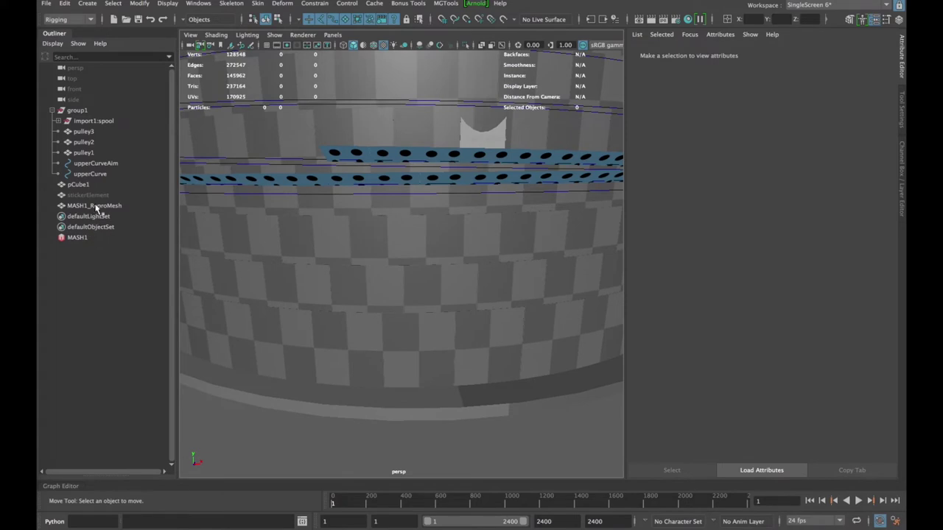
Slide the sticker strip along the curve by setting the Curve Warp Offset to about 0.502
left_click(355, 153)
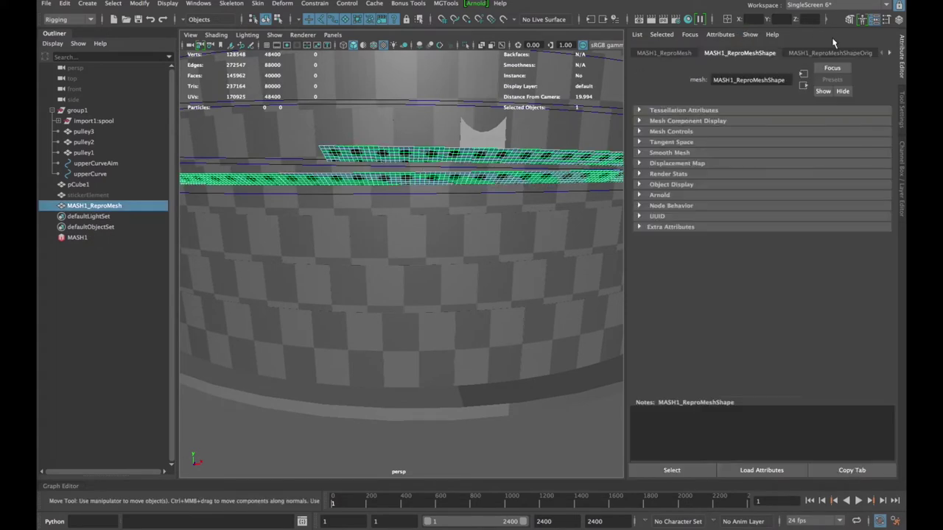
left_click(819, 55)
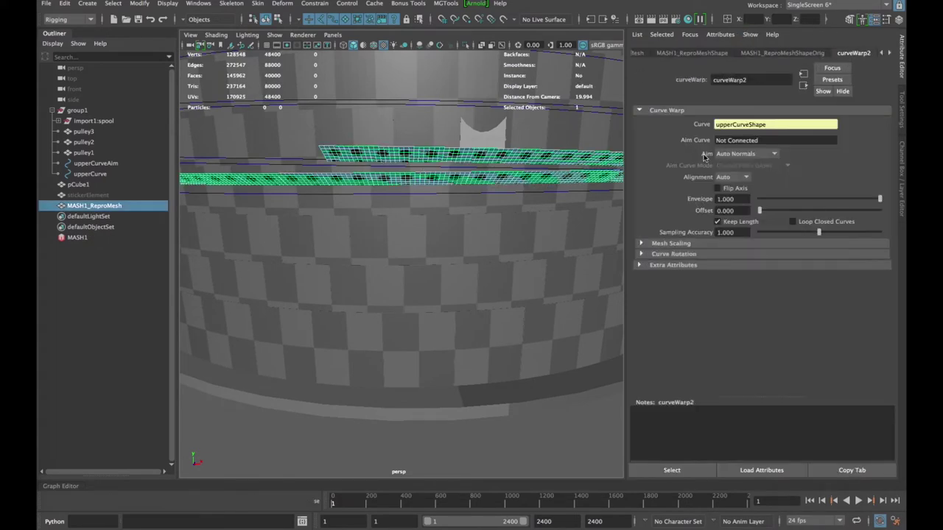
left_click_drag(760, 210, 823, 211)
scroll(361, 194, "down", 5)
left_click_drag(362, 194, 394, 275, "alt")
middle_click_drag(314, 239, 384, 268, "alt")
left_click_drag(383, 267, 413, 167, "alt")
left_click_drag(419, 212, 379, 251, "alt")
scroll(419, 257, "down", 3)
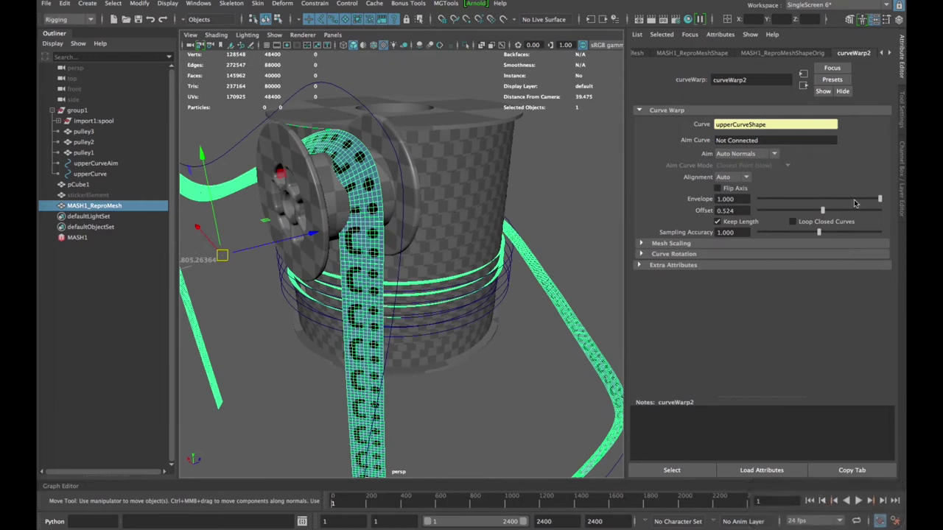
mouse_move(820, 209)
left_mouse_down()
mouse_move(831, 213)
mouse_move(819, 212)
left_mouse_up()
scroll(479, 239, "down", 2)
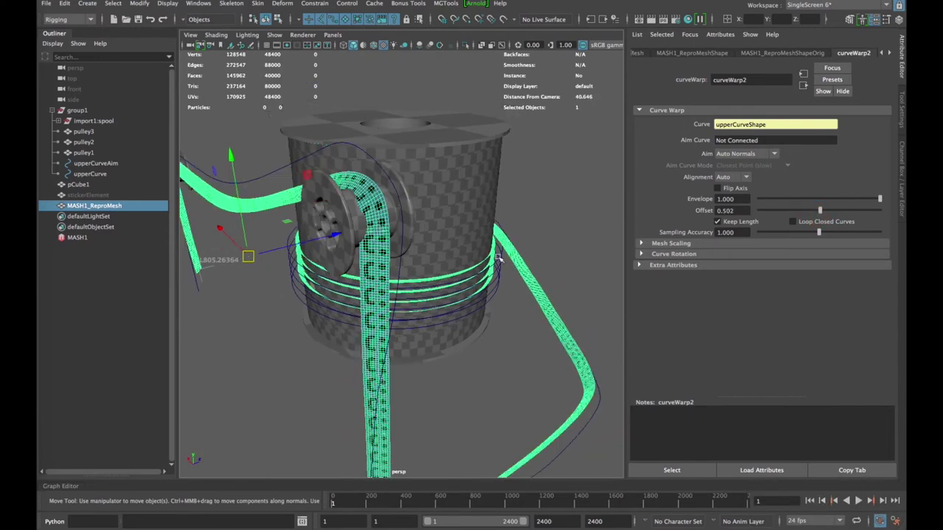
Examine the orientation and twisting of the warped strip along the pulleys and the windings on the spool
left_click_drag(471, 237, 391, 245, "alt")
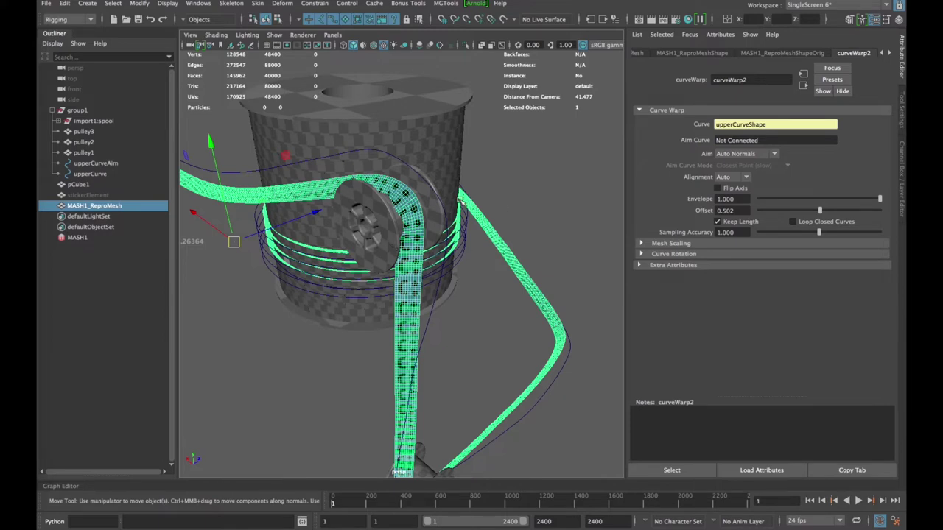
left_click_drag(390, 190, 372, 214, "alt")
left_click_drag(462, 331, 436, 313, "alt")
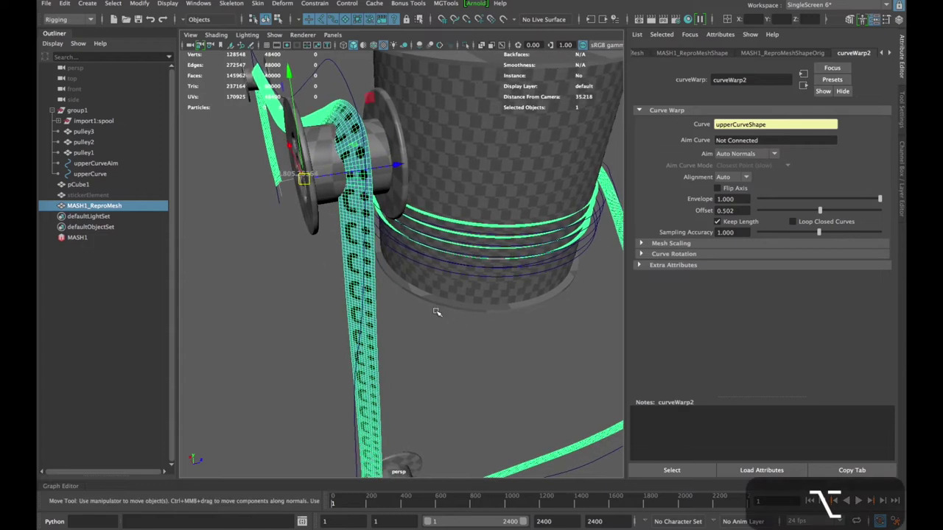
right_click_drag(361, 143, 481, 380, "alt")
left_click_drag(482, 380, 413, 368, "alt")
middle_click_drag(478, 390, 200, 233, "alt")
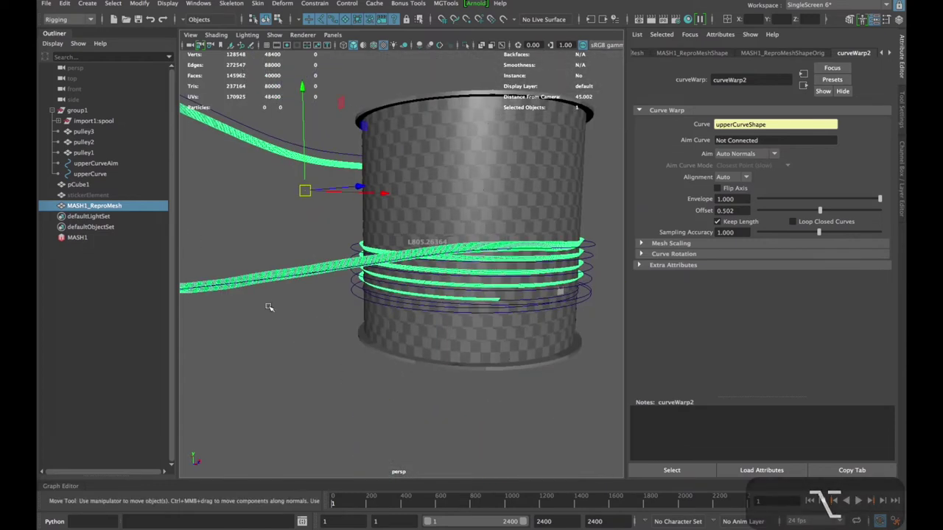
middle_click_drag(267, 307, 354, 233, "alt")
left_click_drag(354, 232, 386, 332, "alt")
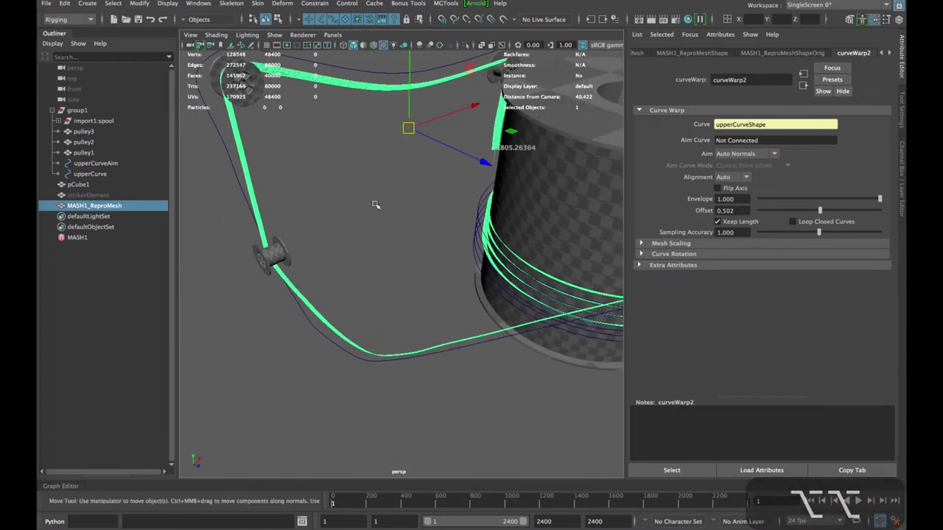
left_click_drag(375, 205, 312, 278, "alt")
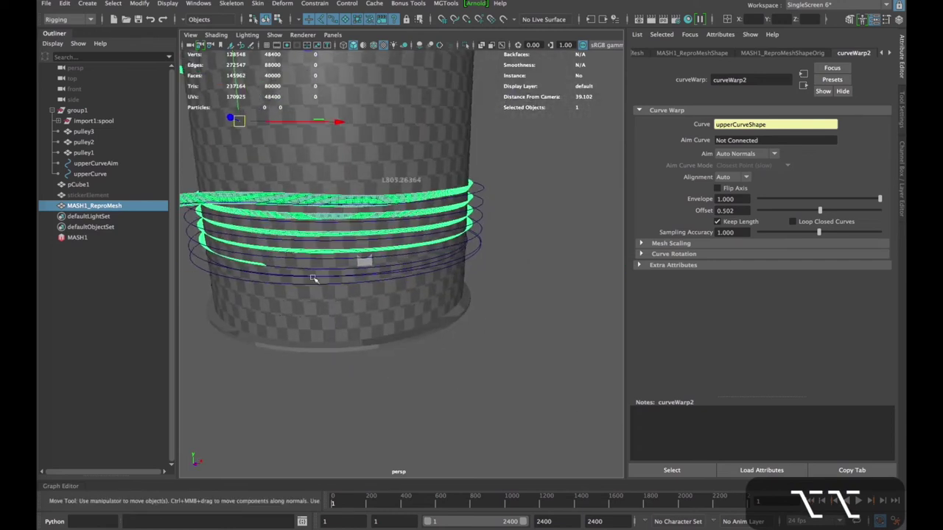
right_click_drag(312, 278, 379, 211, "alt")
middle_click_drag(378, 211, 447, 212, "alt")
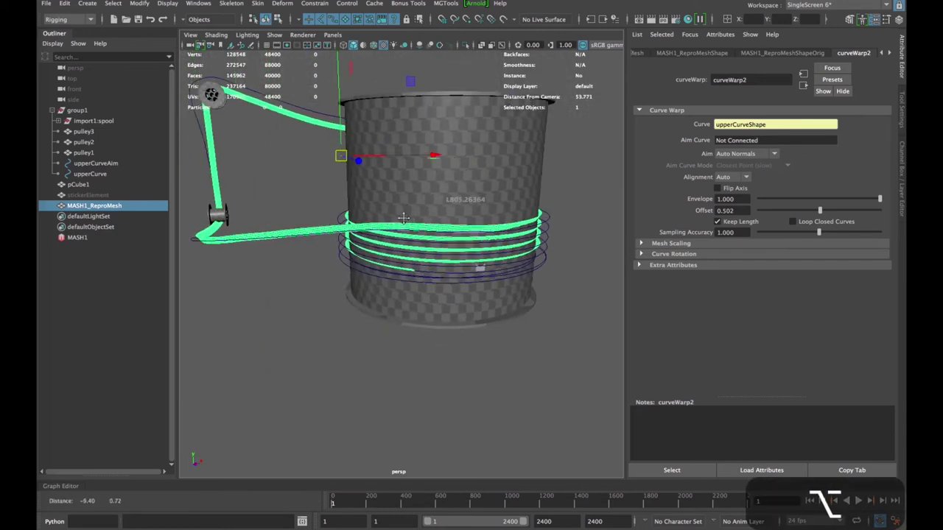
left_click_drag(236, 247, 267, 249, "alt")
middle_click_drag(268, 248, 396, 232, "alt")
right_click_drag(280, 235, 323, 202, "alt")
left_click_drag(322, 202, 417, 256, "alt")
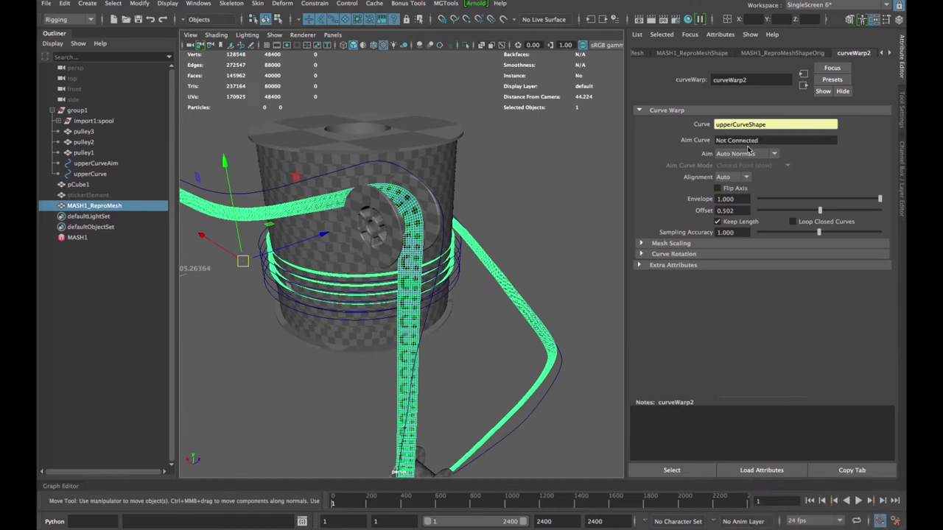
Identify upperCurveAim, and open the strip's Curve Warp attributes in a separate window that leaves the Outliner reachable
left_click(390, 163)
left_click_drag(390, 164, 389, 201, "alt")
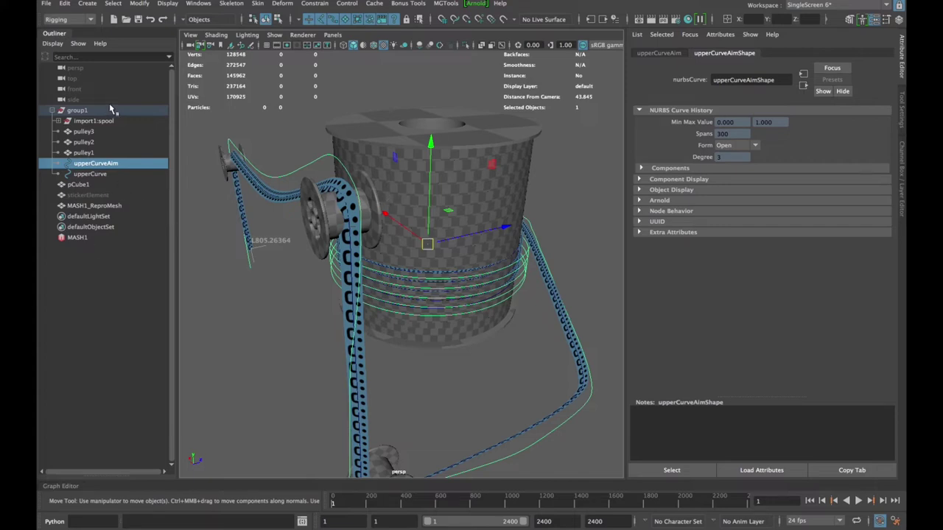
left_click(345, 191)
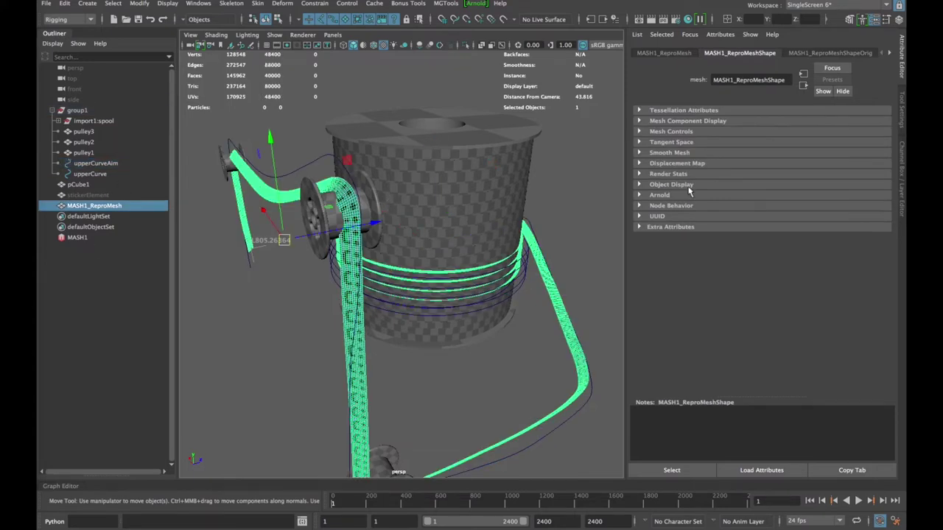
left_click(845, 53)
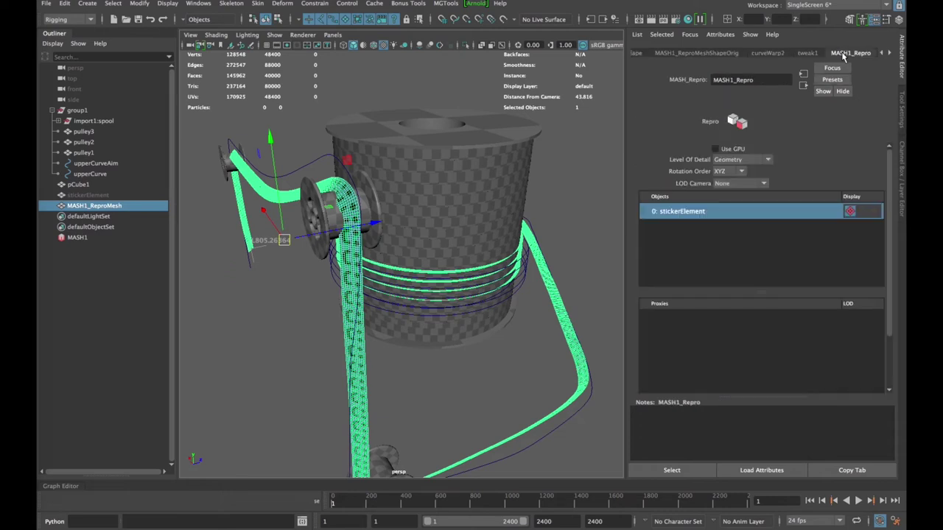
left_click(769, 54)
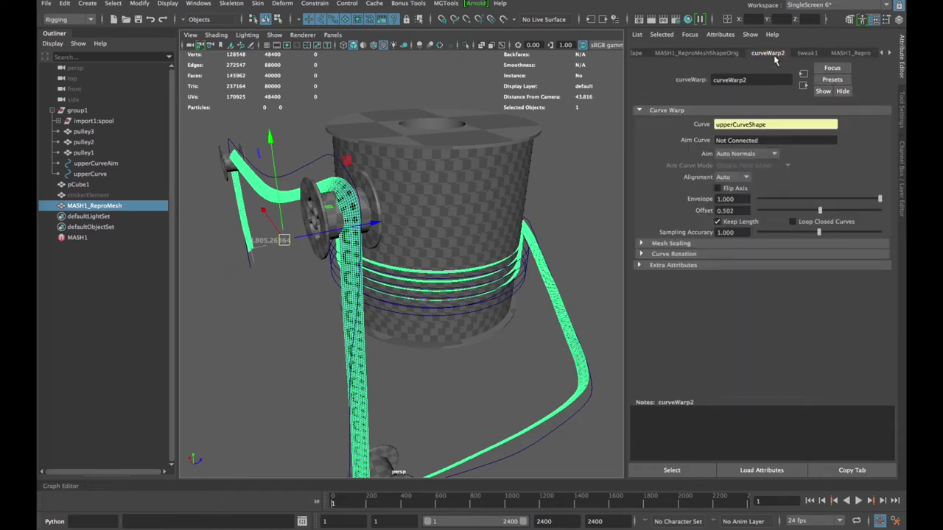
left_click(851, 470)
left_click_drag(480, 81, 734, 31)
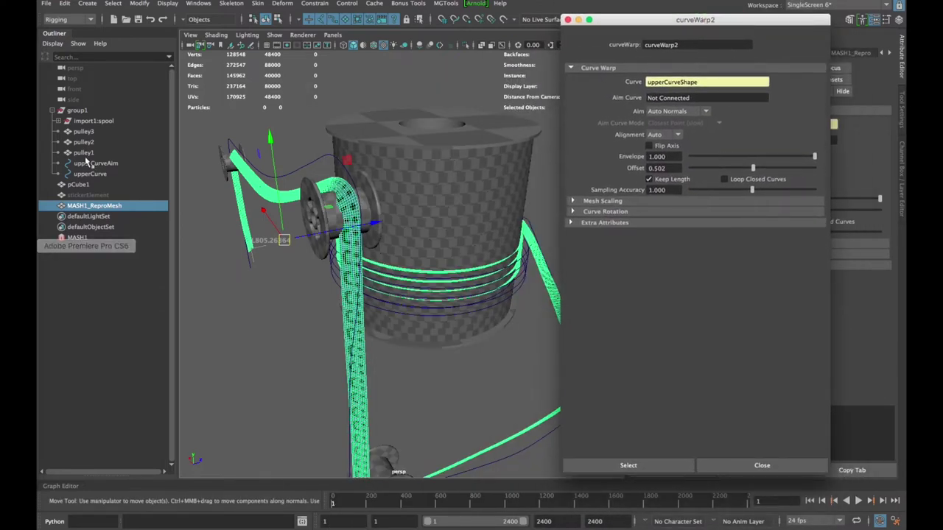
Assign upperCurveAim as the Aim Curve of the Curve Warp deformer and check the strip's orientation around the spool
middle_click_drag(95, 163, 703, 100)
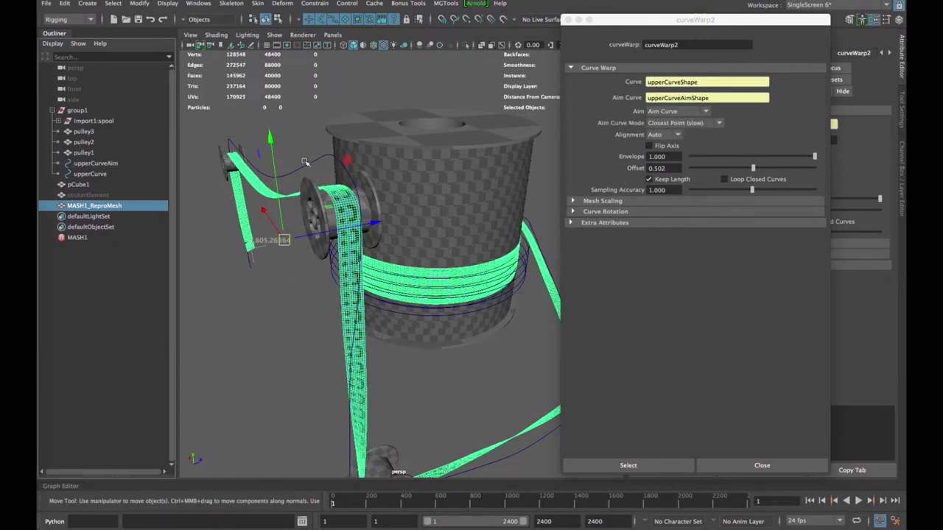
middle_click_drag(409, 375, 376, 320, "alt")
left_click(402, 344)
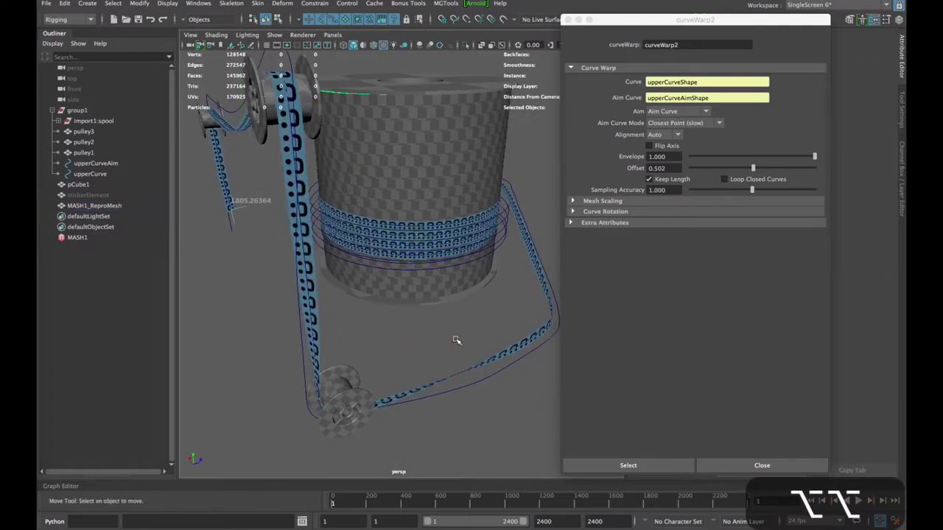
Examine the strip's orientation where it passes the lower pulley and wraps around the spool
left_click_drag(457, 341, 363, 240, "alt")
right_click_drag(362, 240, 354, 262, "alt")
left_click_drag(354, 262, 380, 285, "alt")
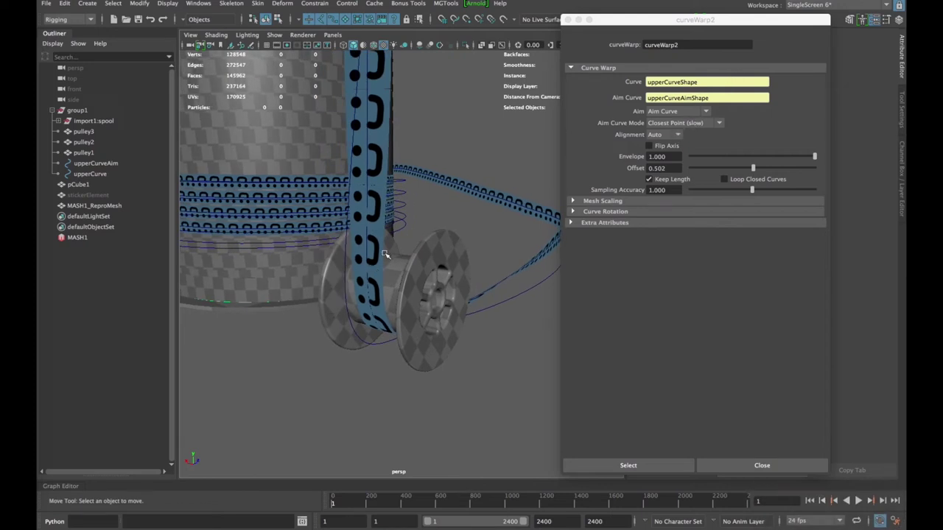
left_click(376, 165)
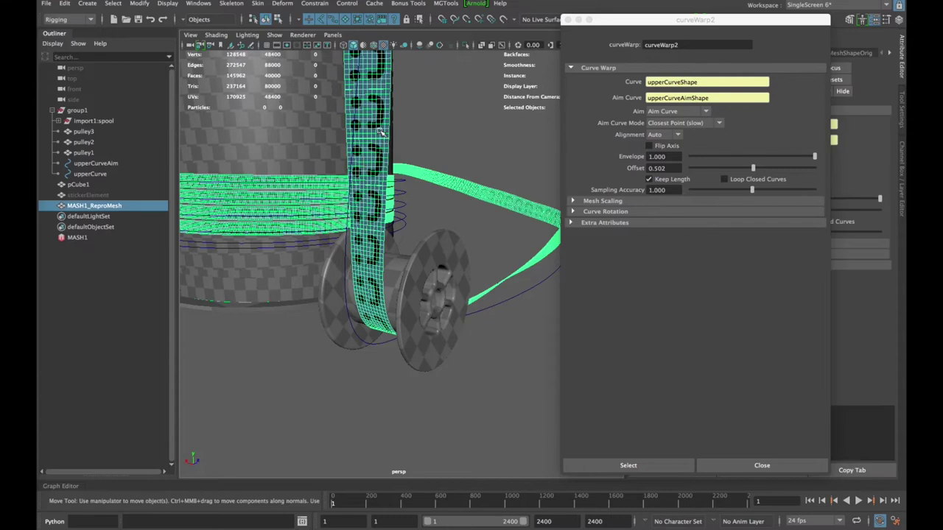
left_click(430, 116)
left_click_drag(351, 131, 319, 325, "alt")
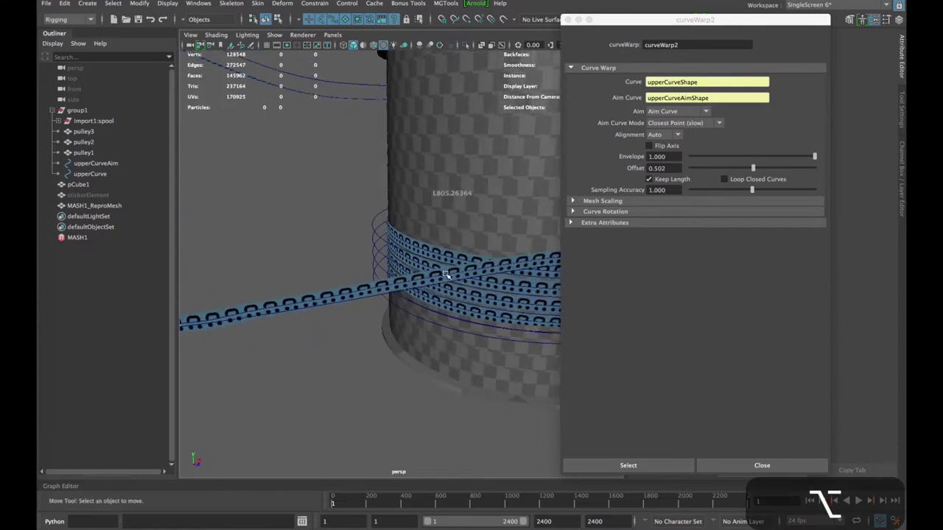
Set the Number of Points of the MASH1 network's linear distribution to 100
left_click(77, 238)
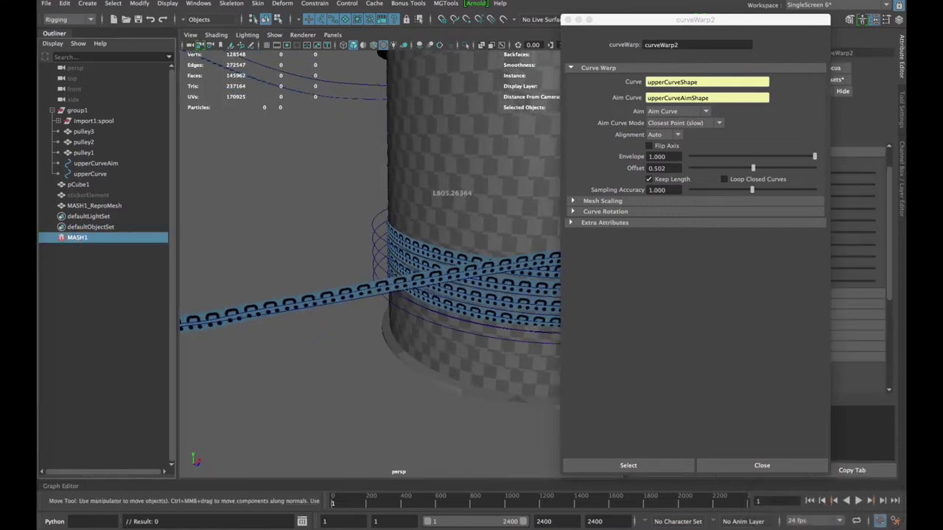
left_click_drag(716, 22, 723, 258)
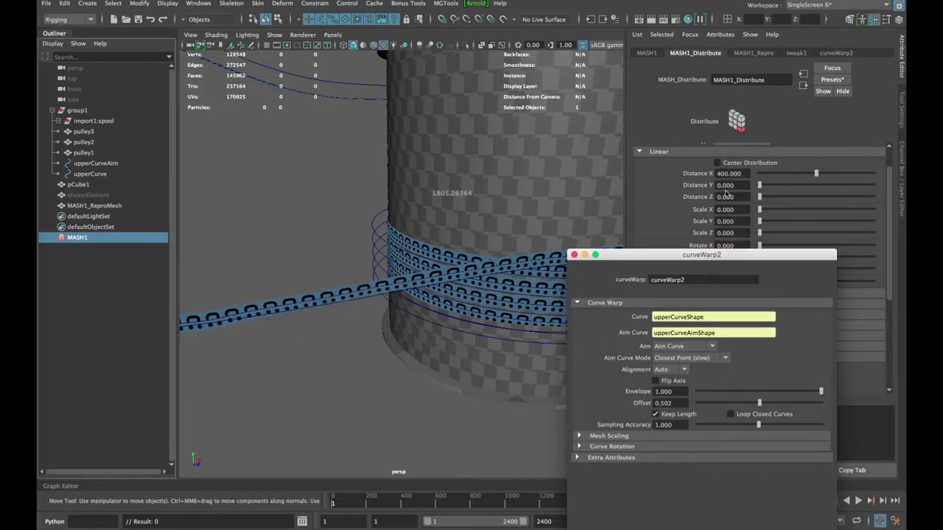
scroll(726, 193, "up", 2)
double_click(735, 160)
type("100")
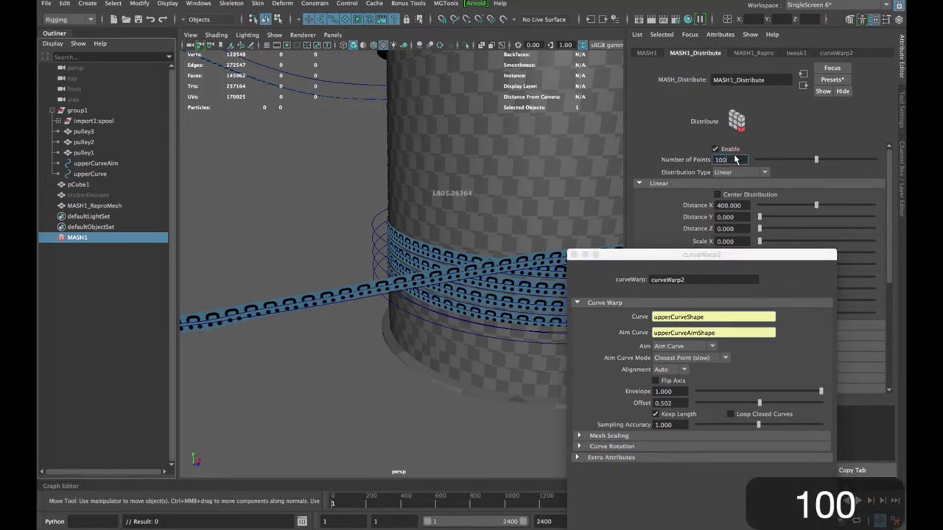
key("Return")
Select a control vertex of upperCurveAim on its uppermost winding around the spool
left_click_drag(457, 353, 396, 243, "alt")
left_click_drag(526, 196, 419, 225, "alt")
left_click(492, 177)
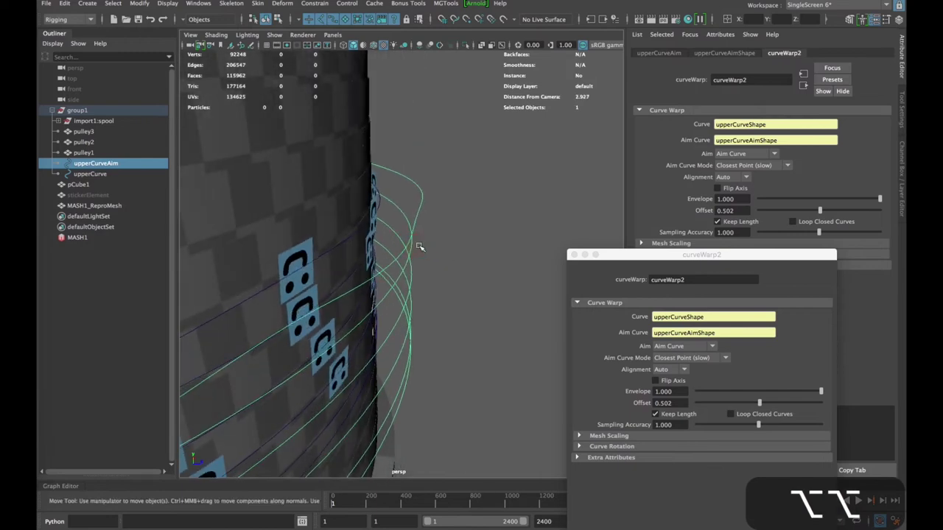
left_click(419, 226)
right_click_drag(425, 205, 350, 201)
left_click_drag(416, 237, 375, 261, "alt")
left_click(352, 255)
Adjust the soft selection falloff around the chosen upperCurveAim vertex to include its neighbouring vertices, and frame the selection
left_click_drag(262, 279, 339, 270, "alt")
key("b")
left_click_drag(434, 252, 476, 268)
key("f")
left_click_drag(405, 234, 439, 222)
right_click_drag(439, 224, 368, 255, "alt")
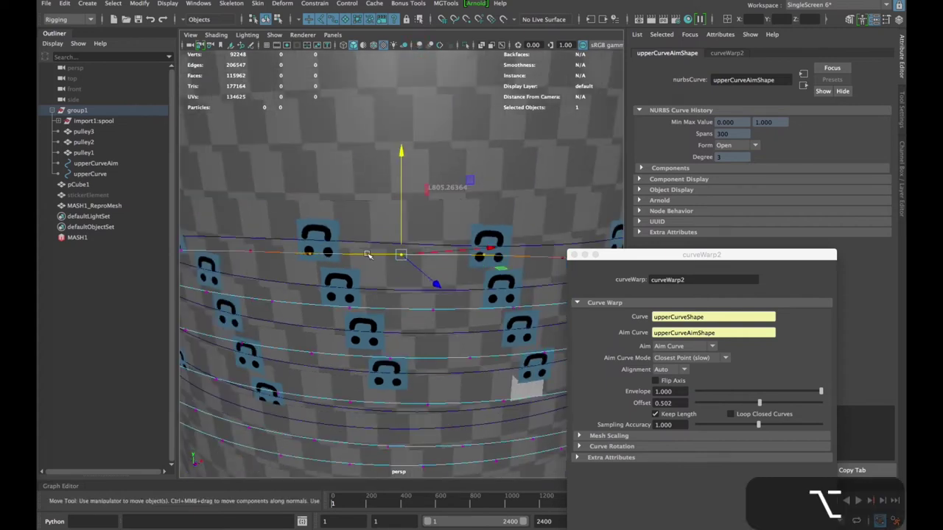
Raise the soft-selected section of upperCurveAim beside the spool by about 1.69 units
left_click_drag(369, 254, 479, 259, "alt")
middle_click_drag(416, 242, 465, 202, "alt")
left_click_drag(465, 202, 439, 195, "alt")
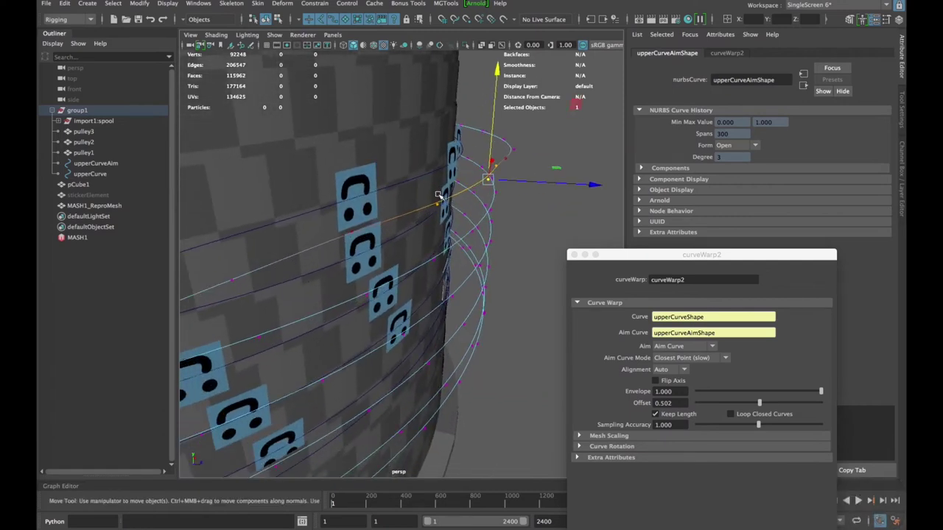
left_click_drag(433, 199, 362, 195, "alt")
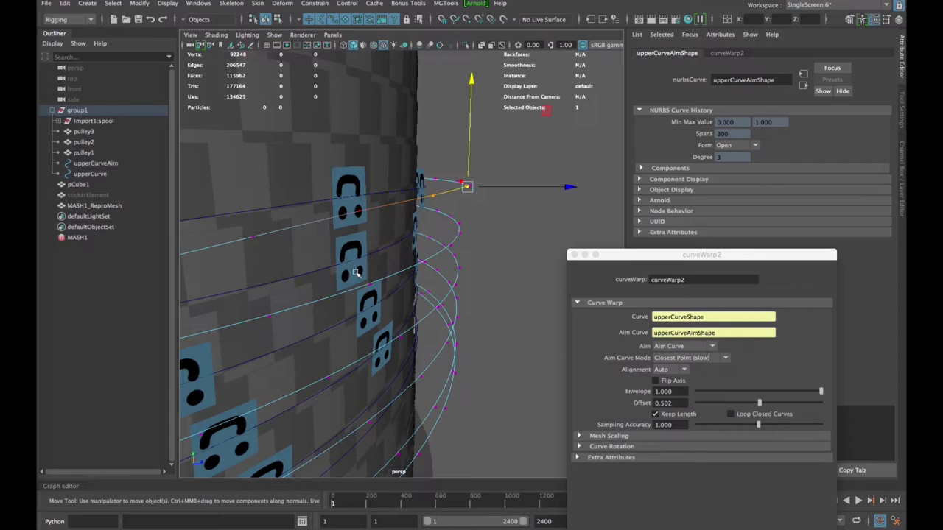
left_click_drag(396, 230, 432, 189, "alt")
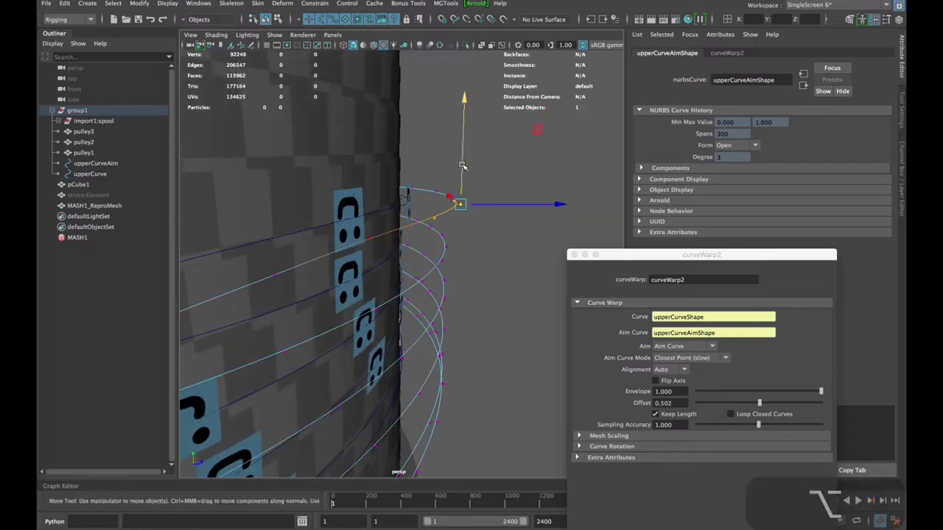
left_click_drag(463, 124, 464, 74)
Examine how the stickers on the spool respond to the raised section of upperCurveAim
left_click_drag(395, 234, 447, 297, "alt")
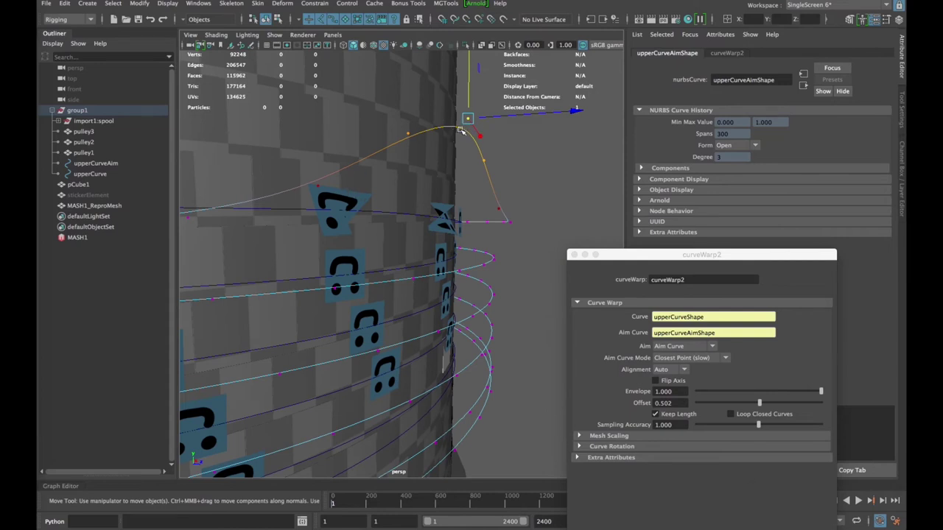
left_click_drag(463, 129, 415, 196, "alt")
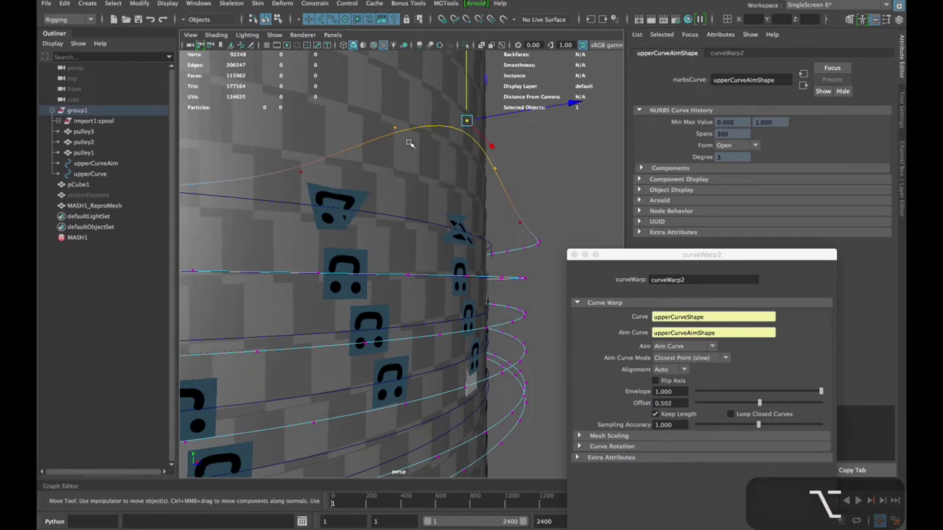
left_click_drag(352, 210, 348, 204, "alt")
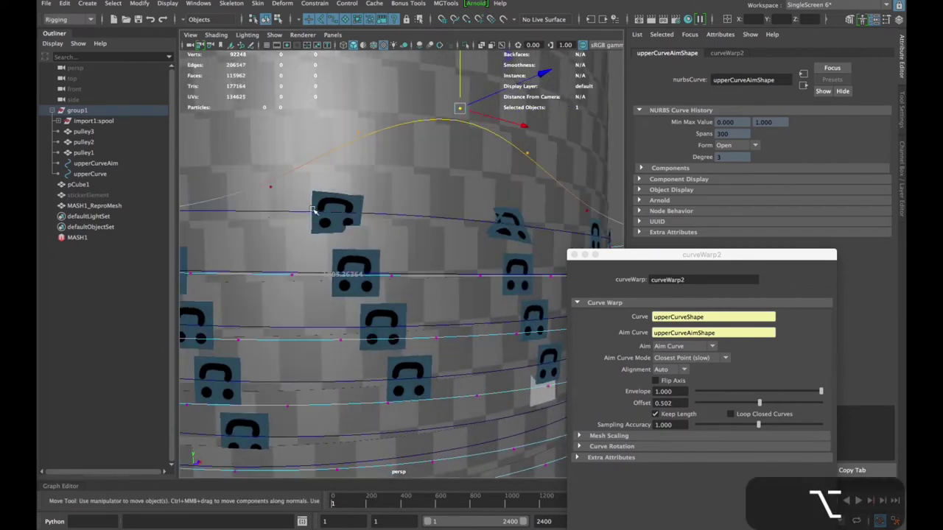
left_click_drag(385, 263, 328, 214, "alt")
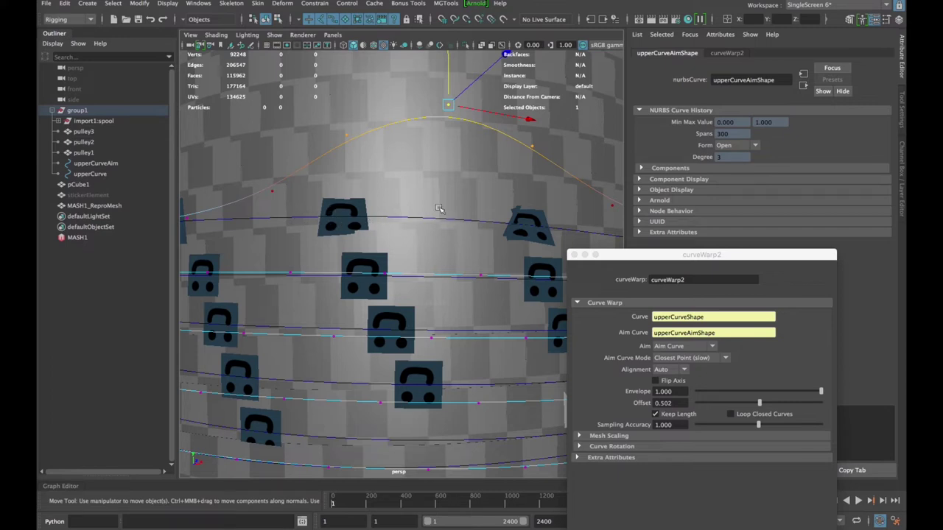
left_click_drag(439, 208, 360, 213, "alt")
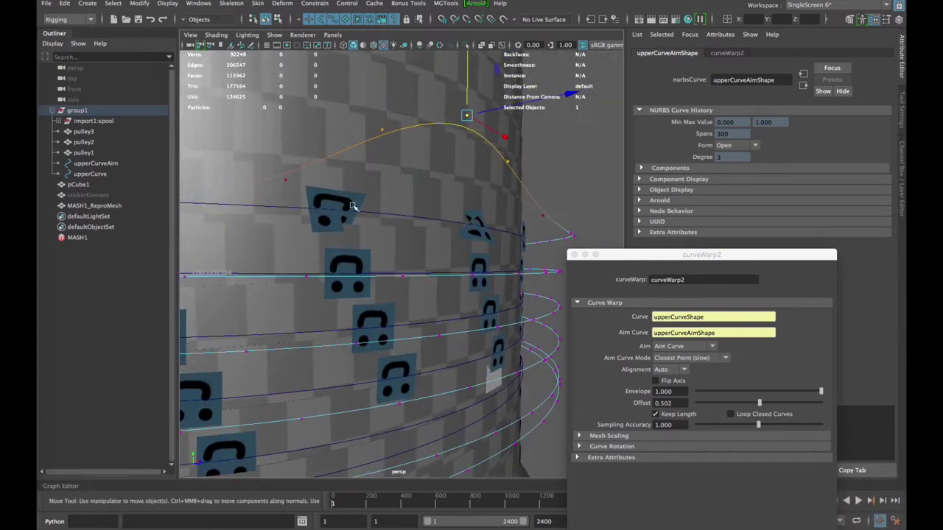
left_click_drag(459, 139, 378, 239, "alt")
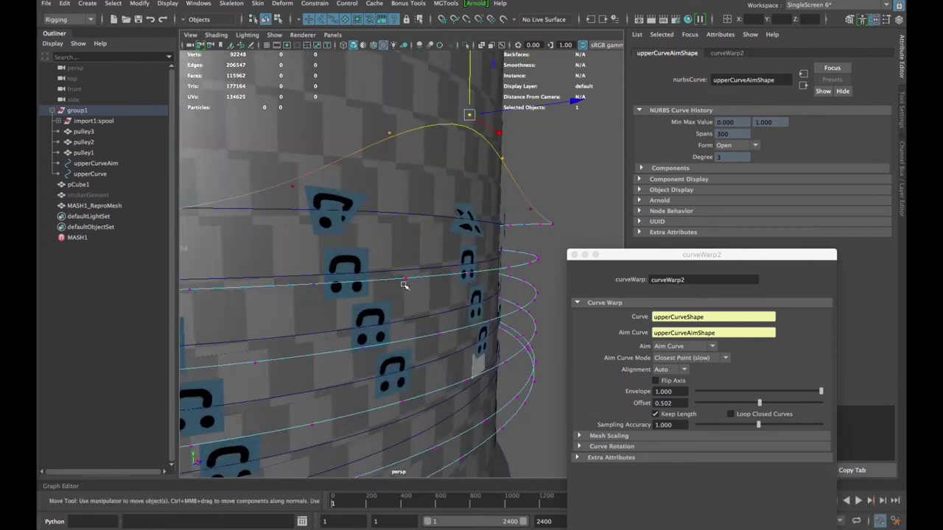
mouse_move(459, 280)
left_mouse_down("alt")
mouse_move(442, 284)
mouse_move(472, 293)
left_mouse_up("alt")
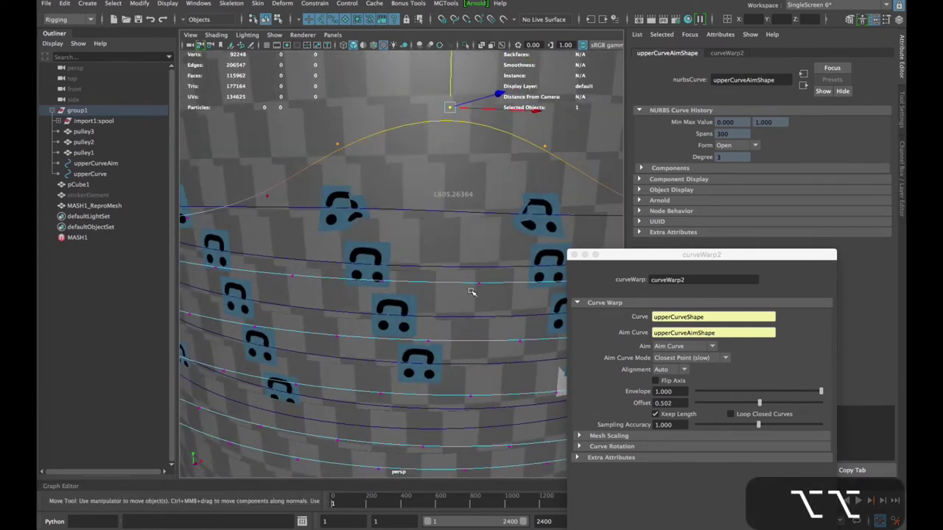
Undo the vertical move of the upperCurveAim vertices beside the spool
key("super+z")
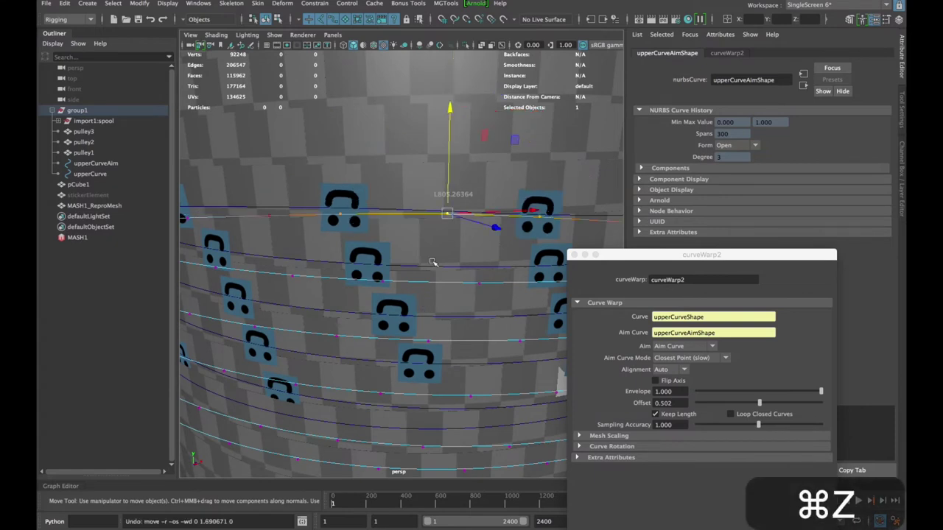
key("super+z")
left_click_drag(431, 263, 358, 290, "alt")
right_click_drag(358, 291, 369, 319, "alt")
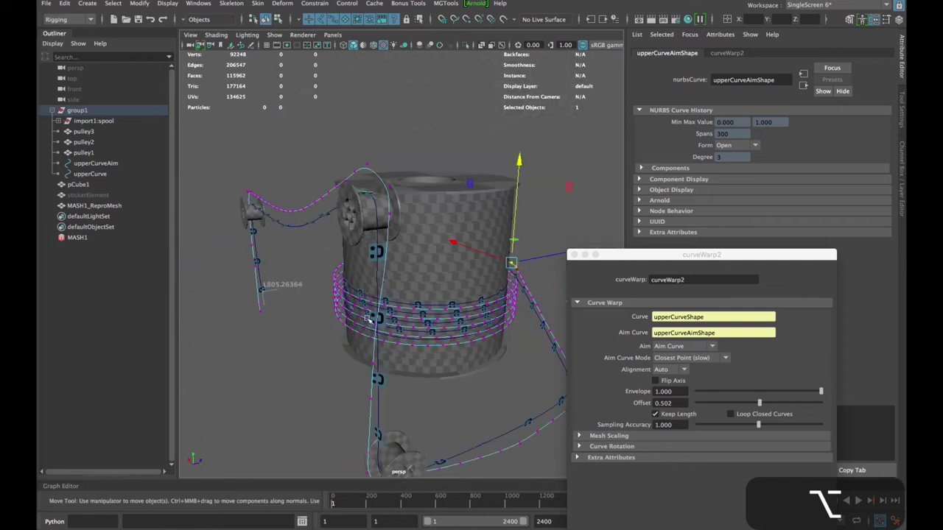
Try to move the soft-selected upperCurveAim vertices above the upper pulley, and undo the move
left_click_drag(369, 319, 471, 185, "alt")
key("f")
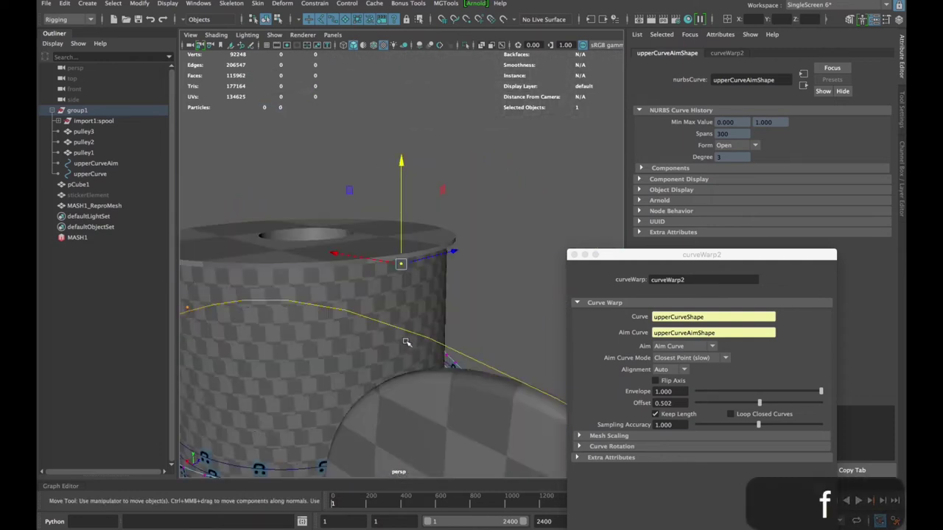
left_click_drag(406, 342, 390, 158, "alt")
left_click_drag(414, 213, 385, 286)
key("super+z")
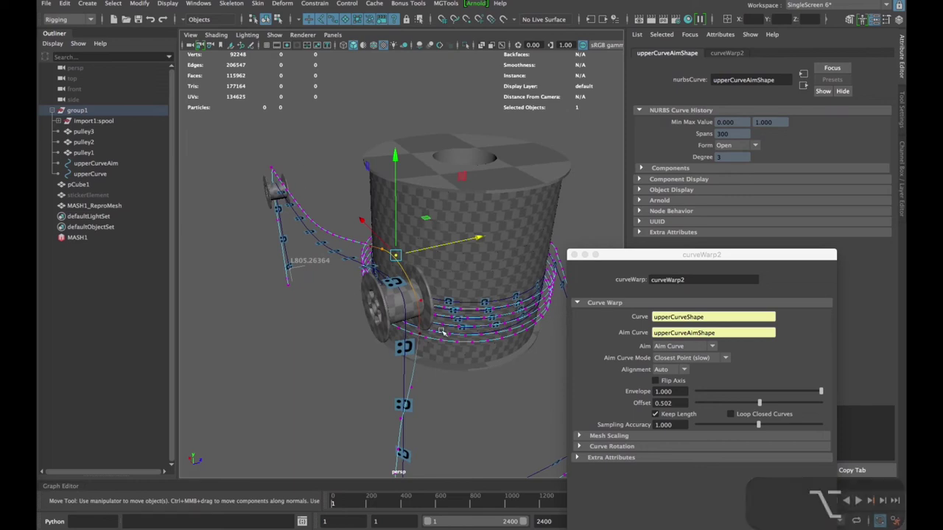
Examine how upperCurveAim runs alongside upperCurve around the pulleys and the spool
left_click_drag(440, 332, 376, 221, "alt")
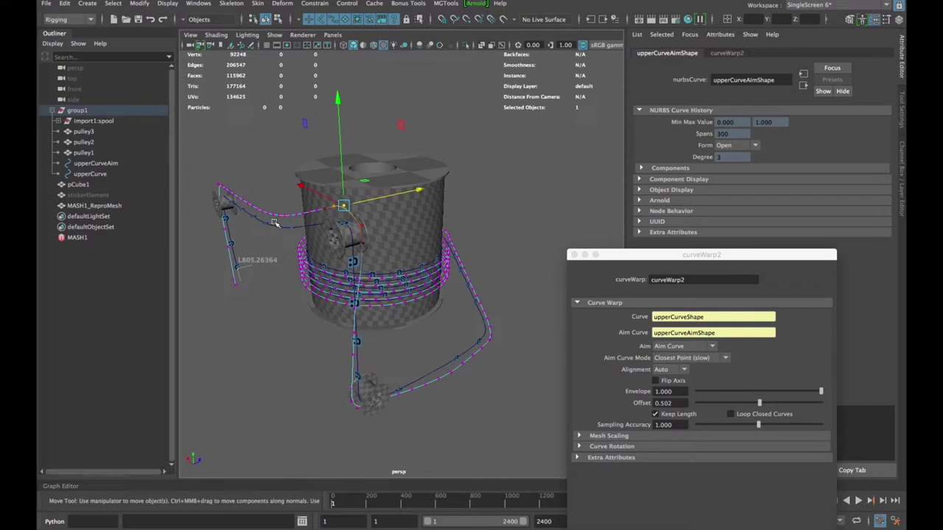
left_click_drag(395, 409, 354, 346, "alt")
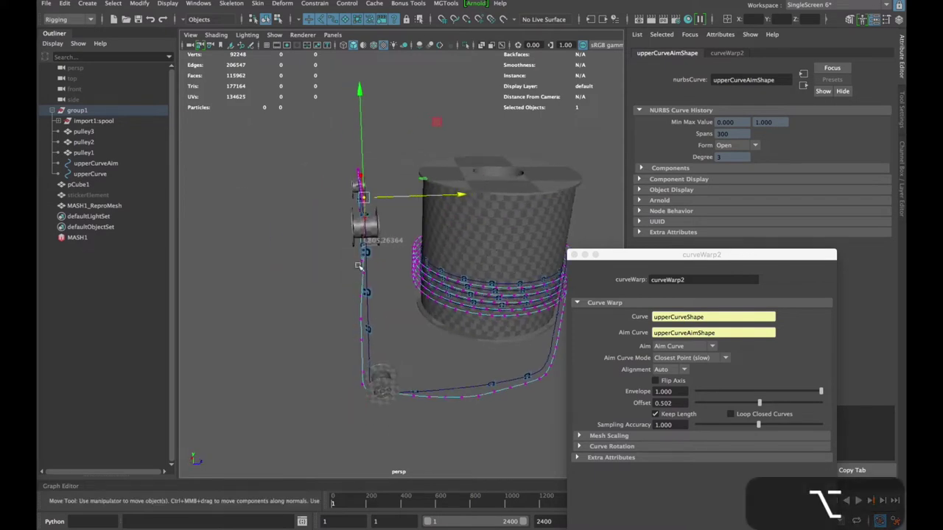
left_click_drag(485, 412, 315, 177, "alt")
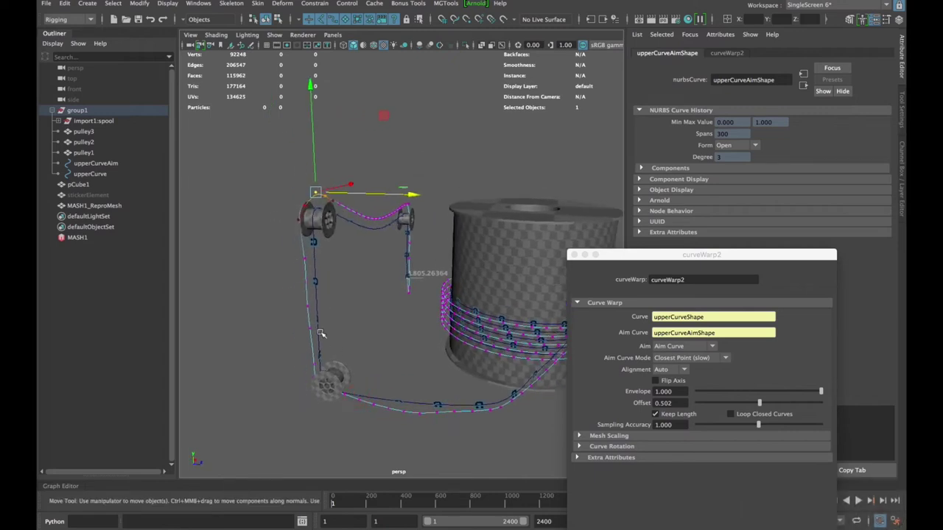
left_click_drag(508, 389, 378, 392, "alt")
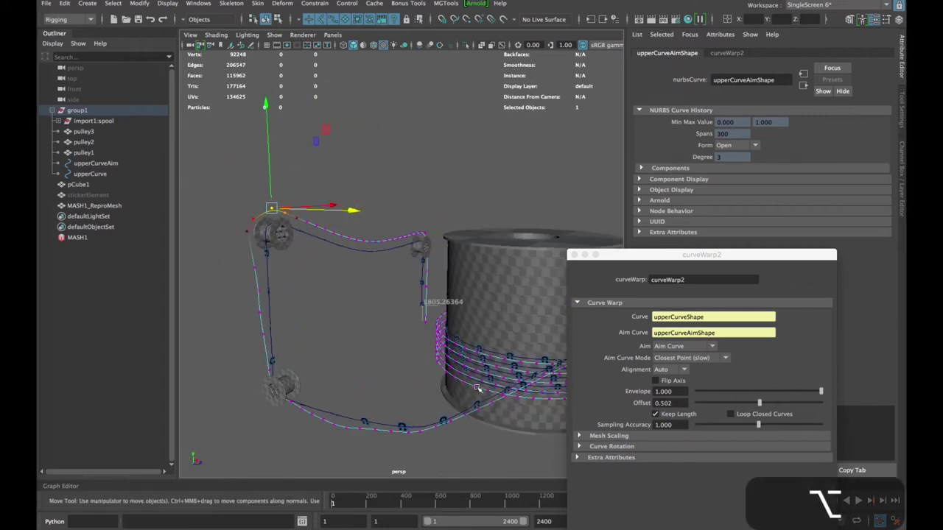
left_click_drag(477, 388, 419, 382, "alt")
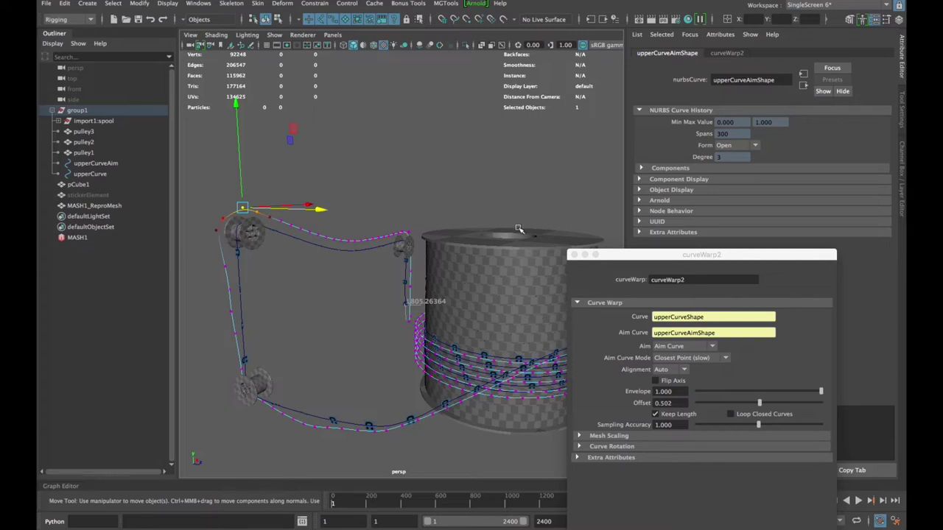
Break the Curve Warp's Aim Curve connection to upperCurveAimShape and check the stickers' orientation along the pulleys and spool
left_click_drag(655, 259, 685, 242)
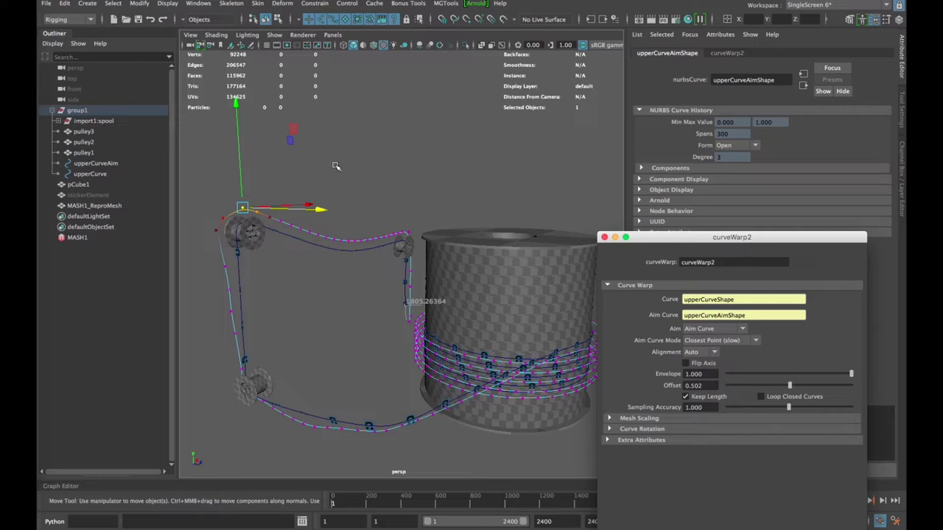
mouse_move(625, 238)
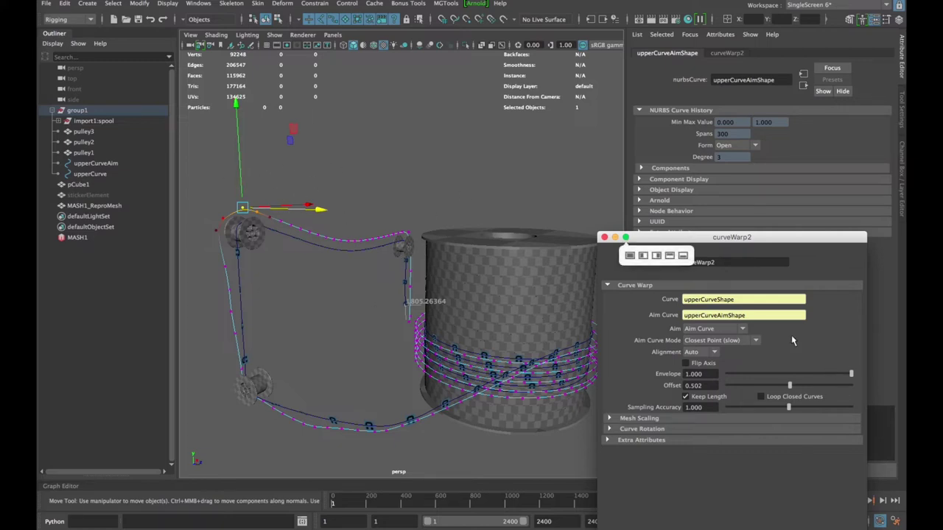
right_click(705, 318)
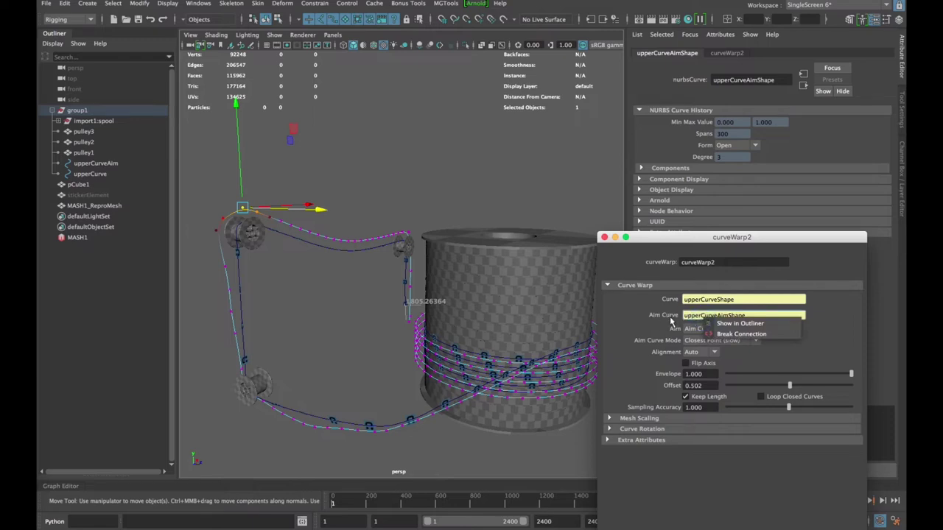
left_click(671, 322)
right_click(707, 319)
left_click(739, 333)
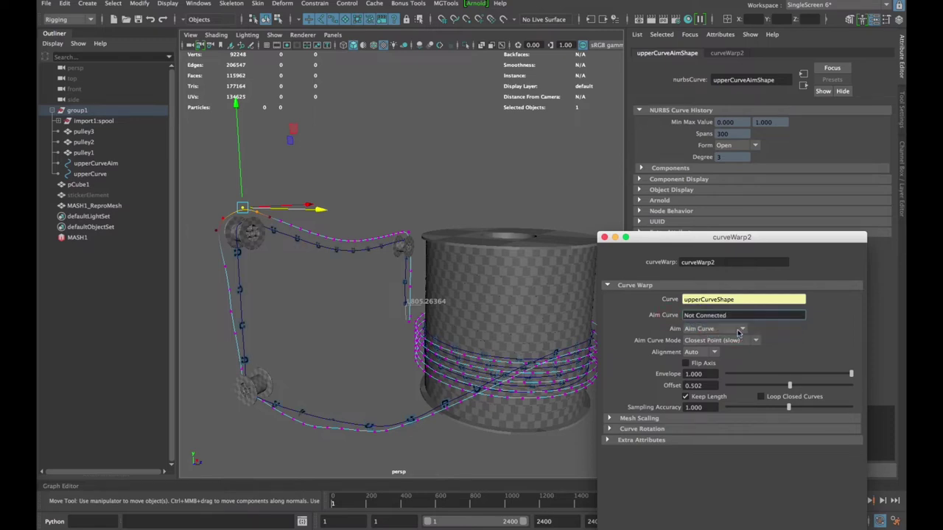
left_click(470, 235)
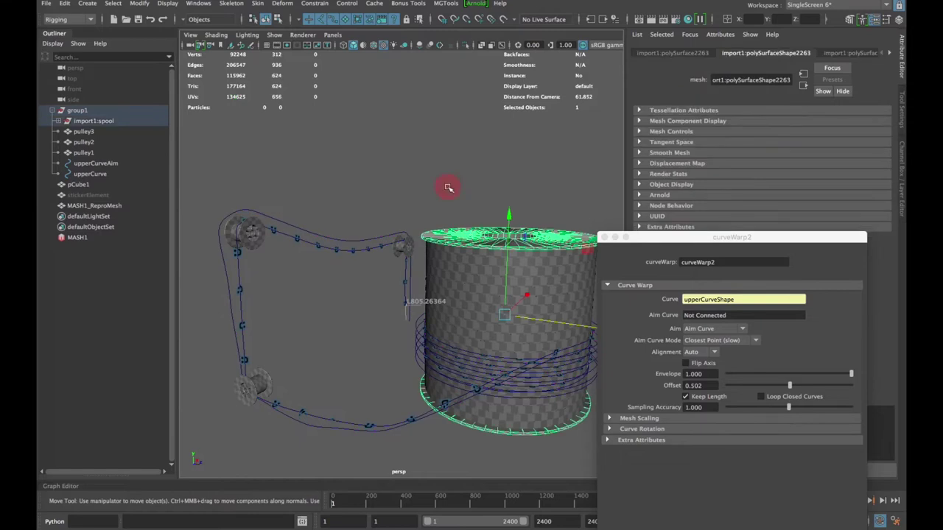
left_click(337, 257)
left_click_drag(337, 257, 376, 224, "alt")
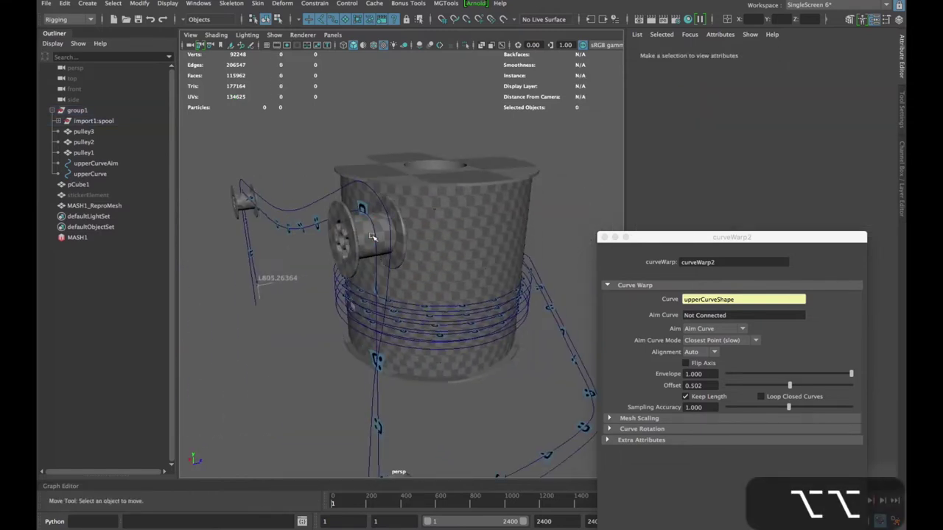
Set the MASH1 Distribute node's number of points to 400 to fill the strip with stickers along the curve
left_click(87, 237)
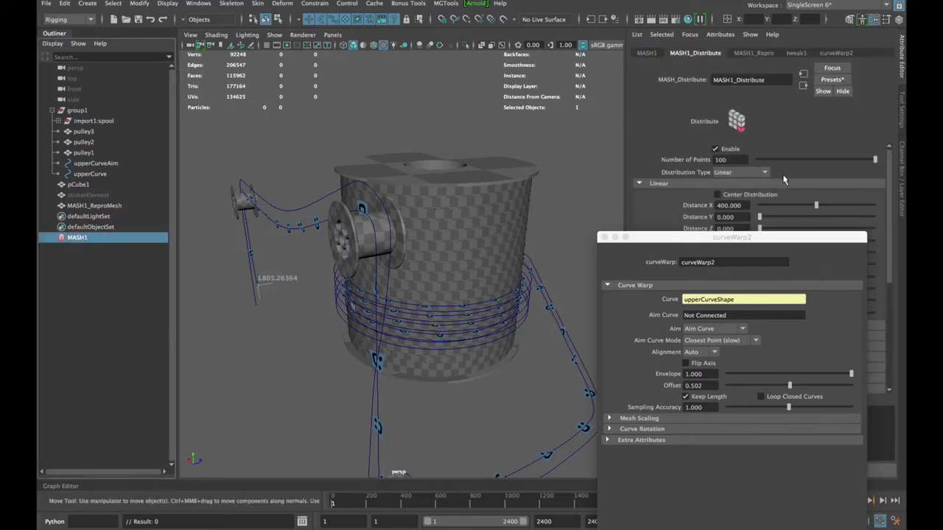
double_click(733, 159)
type("400")
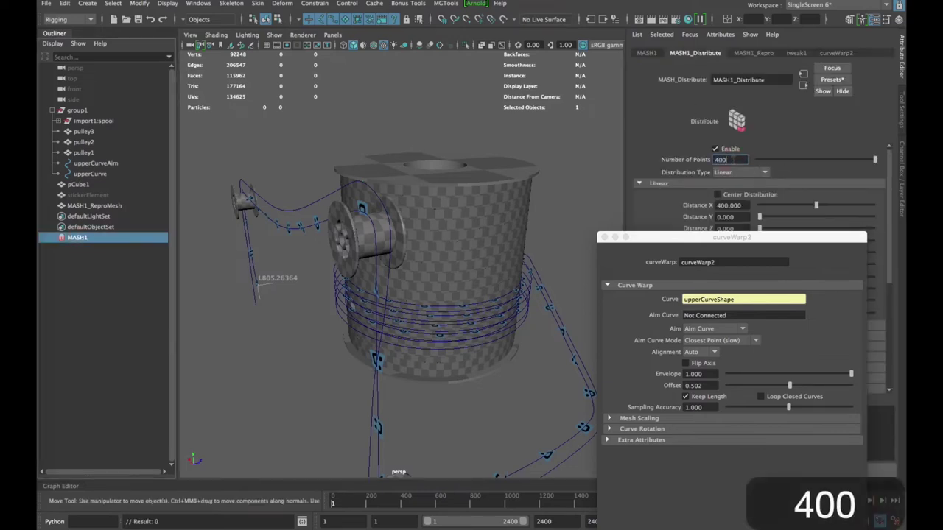
key("Return")
left_click_drag(438, 214, 407, 238, "alt")
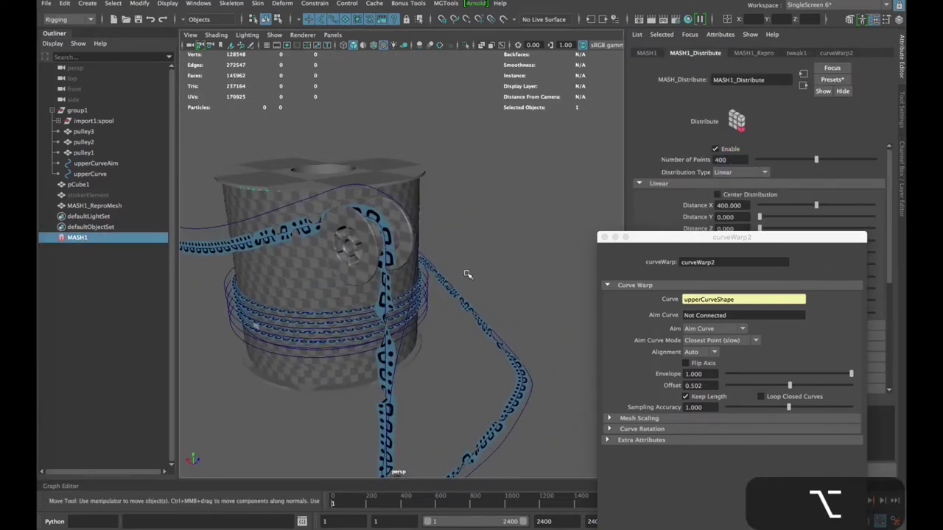
Switch the curveWarp2 deformer's Aim mode to Auto Normals
left_click_drag(751, 242, 760, 222)
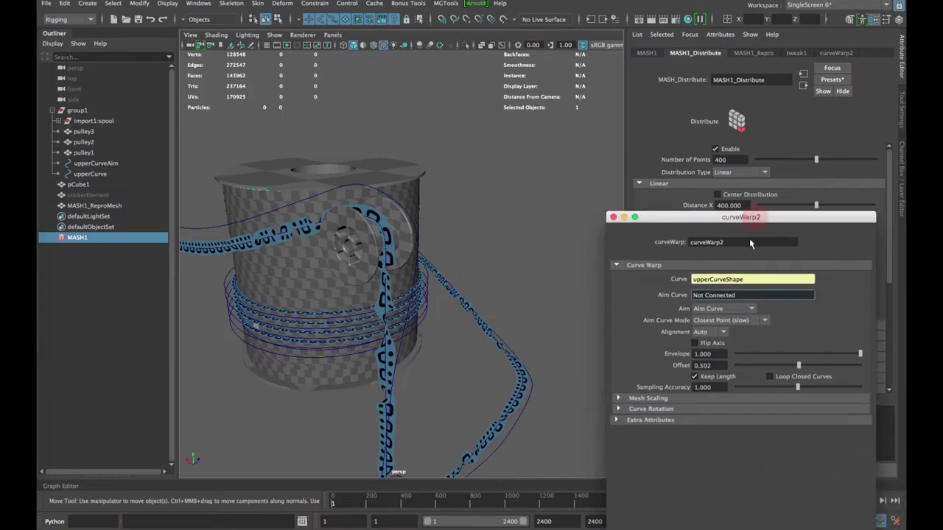
left_click(728, 310)
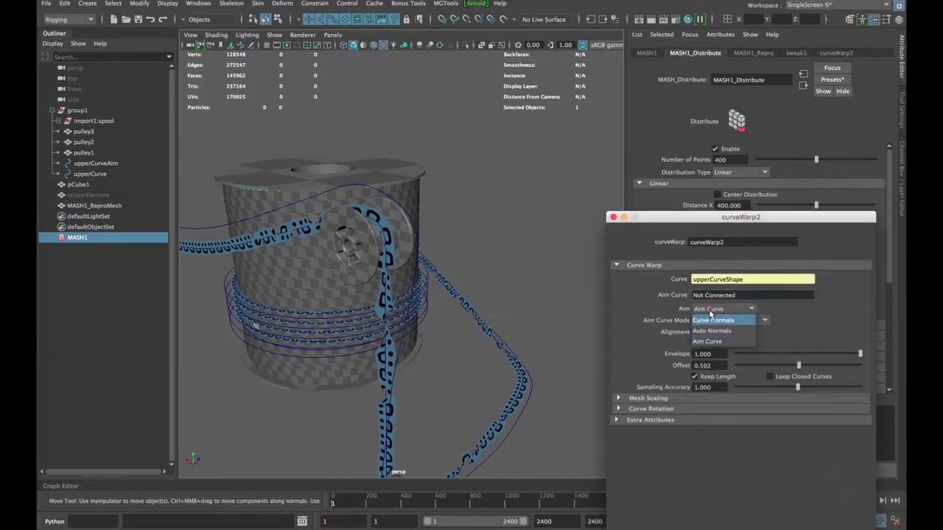
left_click(720, 331)
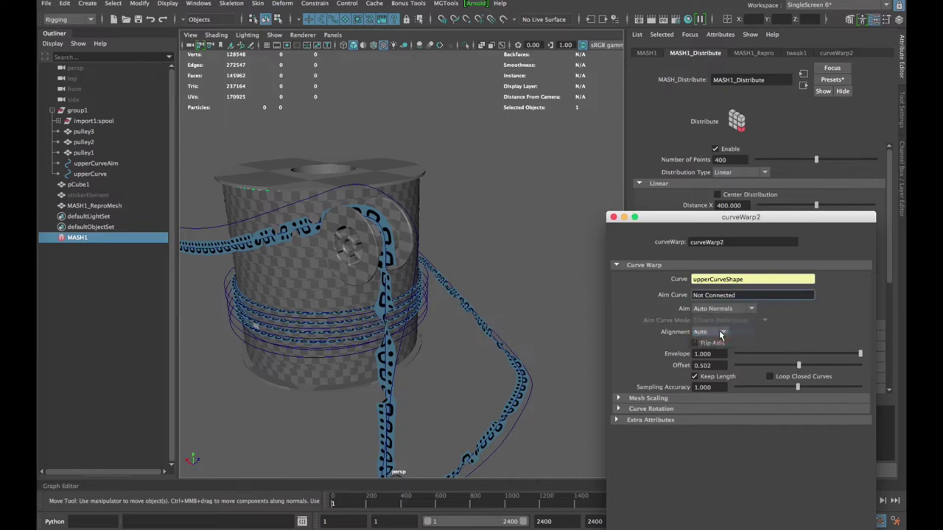
Examine how the sticker strip is oriented around the three pulleys and the spool
left_click_drag(474, 291, 295, 234, "alt")
middle_click_drag(545, 302, 358, 290, "alt")
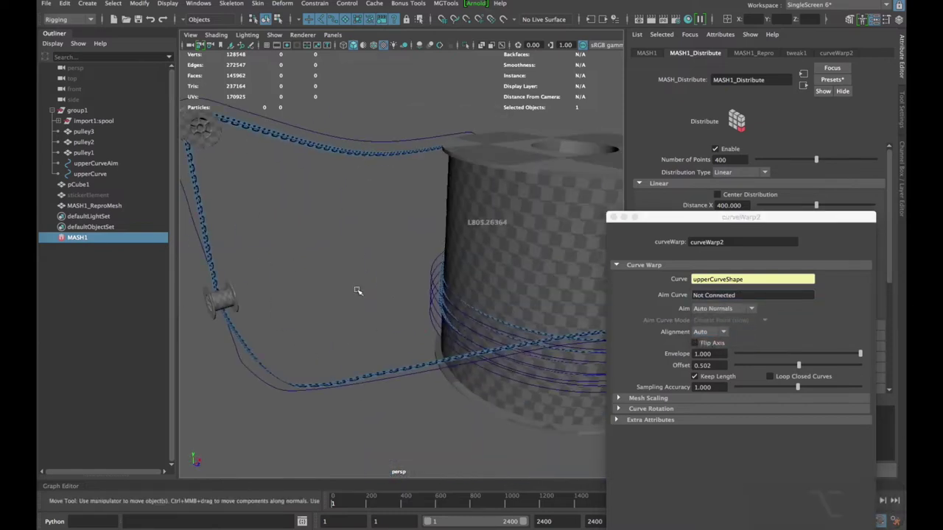
left_click_drag(358, 290, 496, 375, "alt")
middle_click_drag(497, 375, 260, 299, "alt")
middle_click_drag(302, 230, 464, 295, "alt")
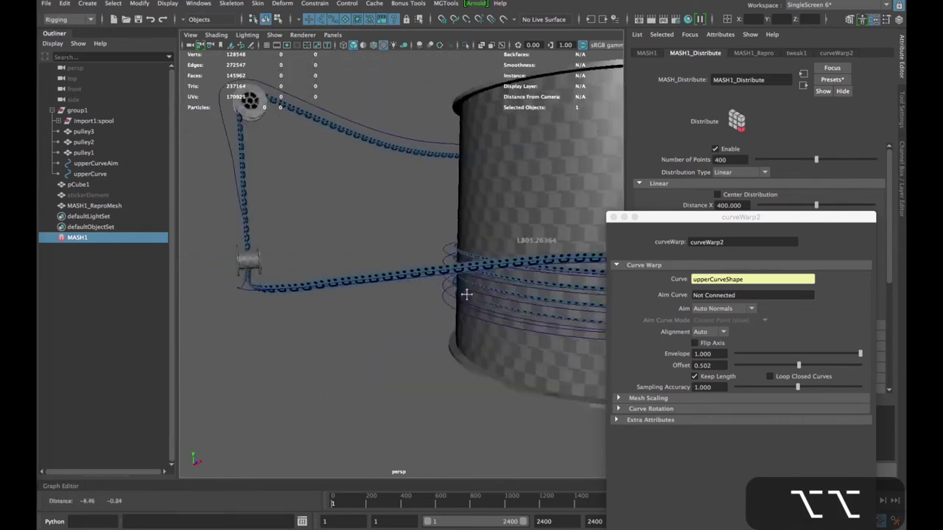
left_click_drag(465, 295, 412, 324, "alt")
left_click_drag(390, 338, 427, 383, "alt")
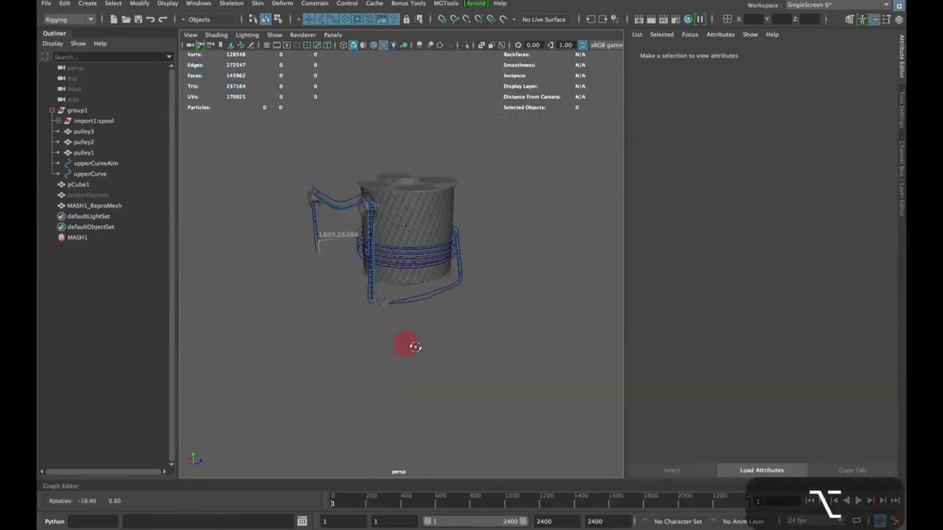
scroll(415, 347, "up", 5)
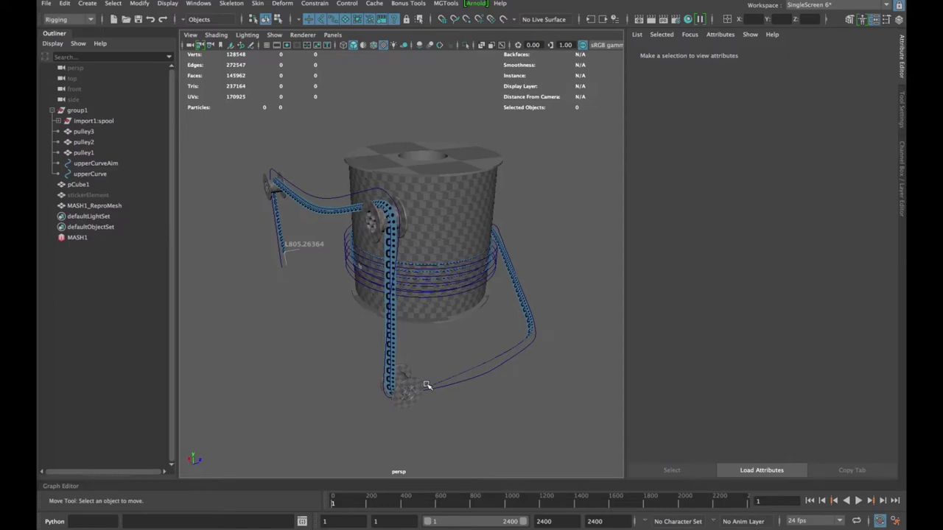
scroll(425, 391, "up", 4)
middle_click_drag(416, 435, 443, 341, "alt")
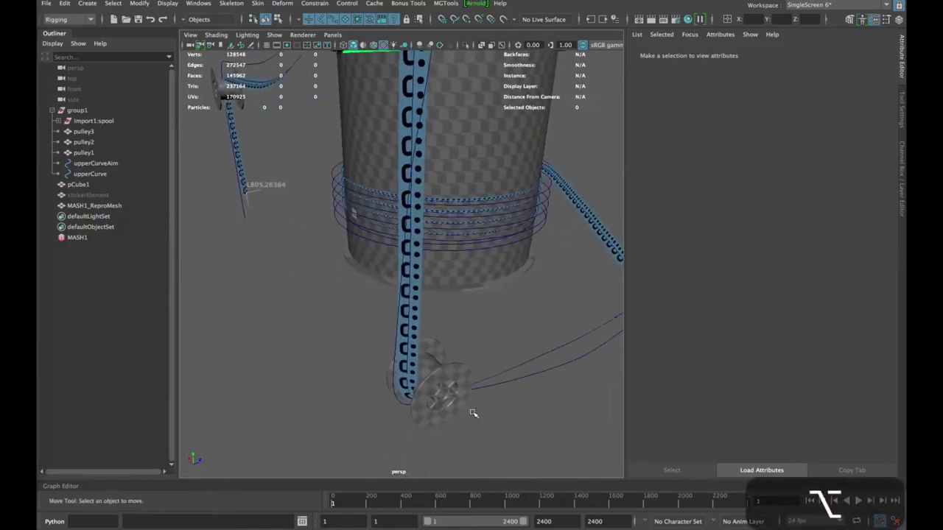
left_click_drag(444, 389, 453, 327, "alt")
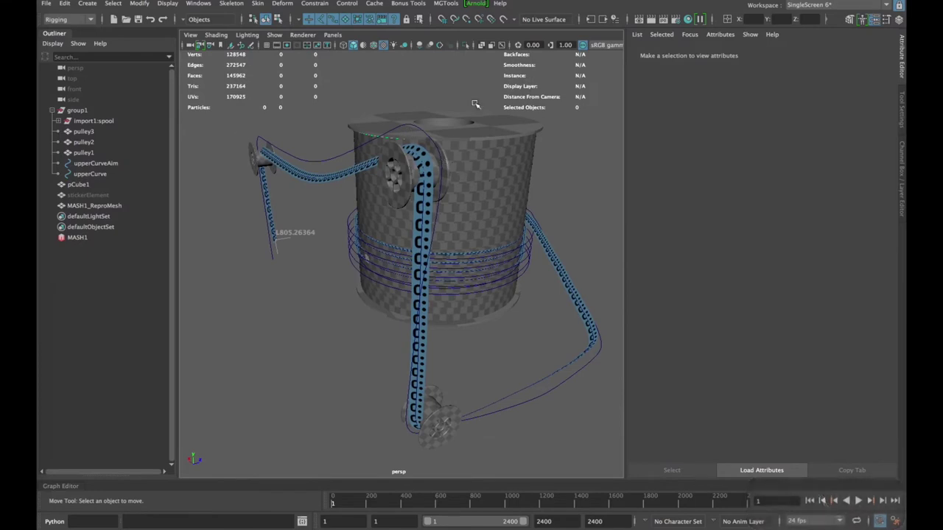
left_click_drag(491, 130, 468, 140, "alt")
left_click_drag(464, 203, 495, 236, "alt")
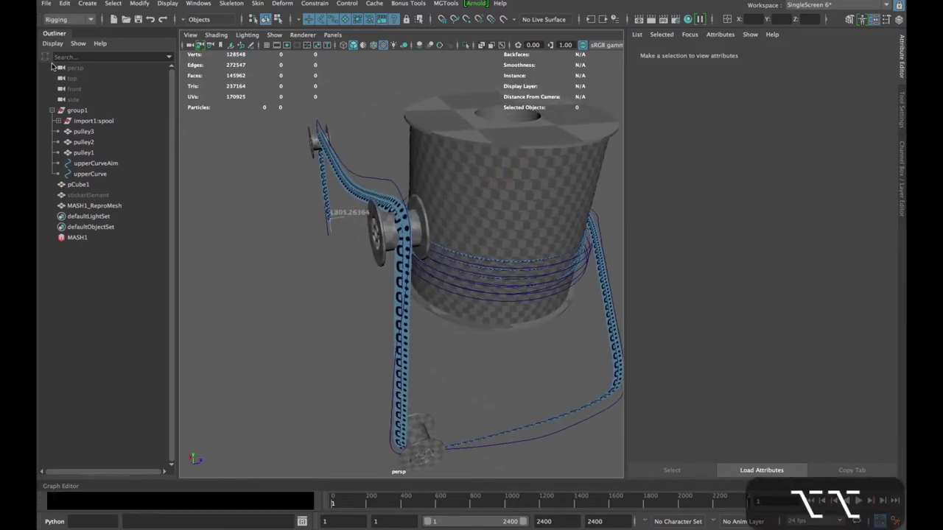
Create a locator and rename it tapeControl
left_click(86, 6)
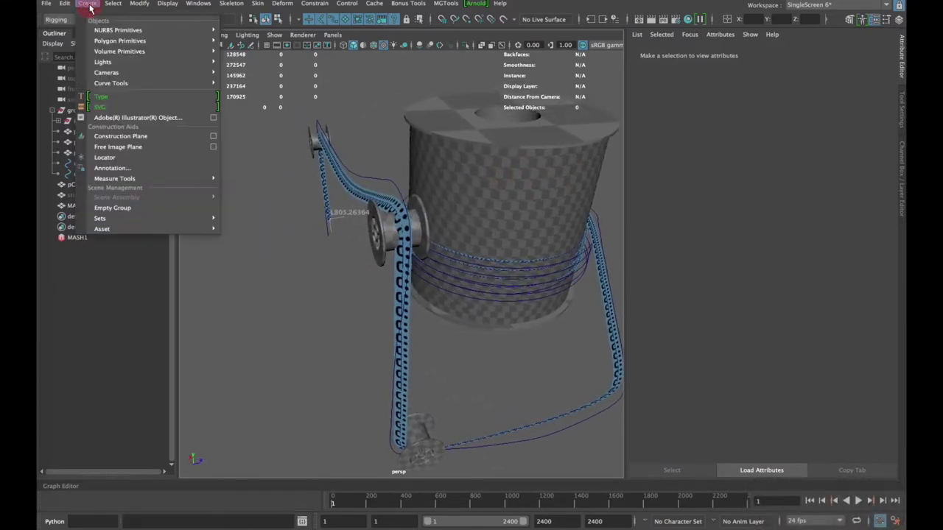
left_click(111, 157)
double_click(85, 218)
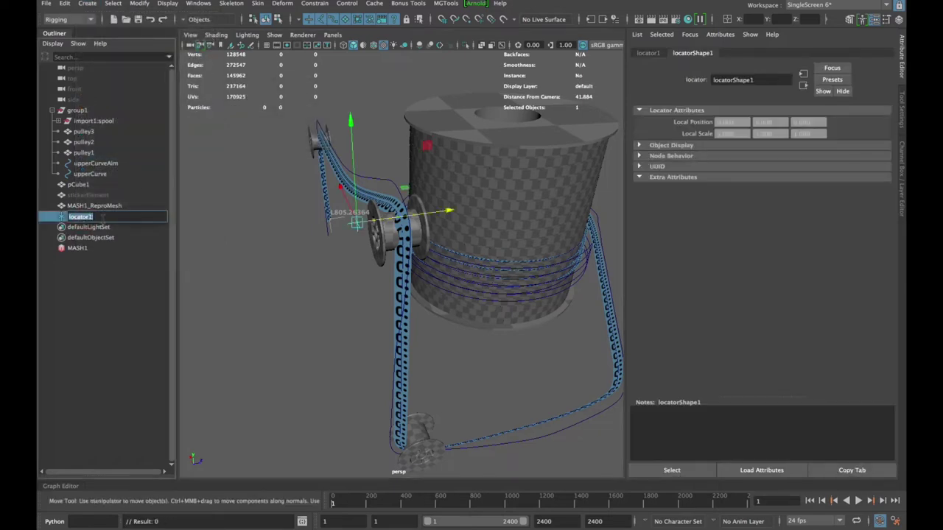
type("tapeControl")
key("Return")
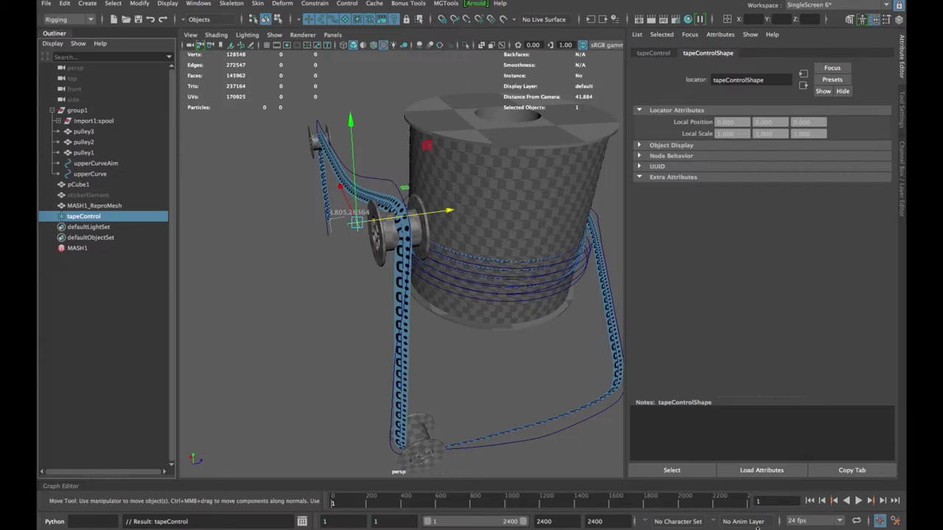
Start adding a custom attribute with the long name tapeControl to the locator's tapeControlShape node
left_click(687, 470)
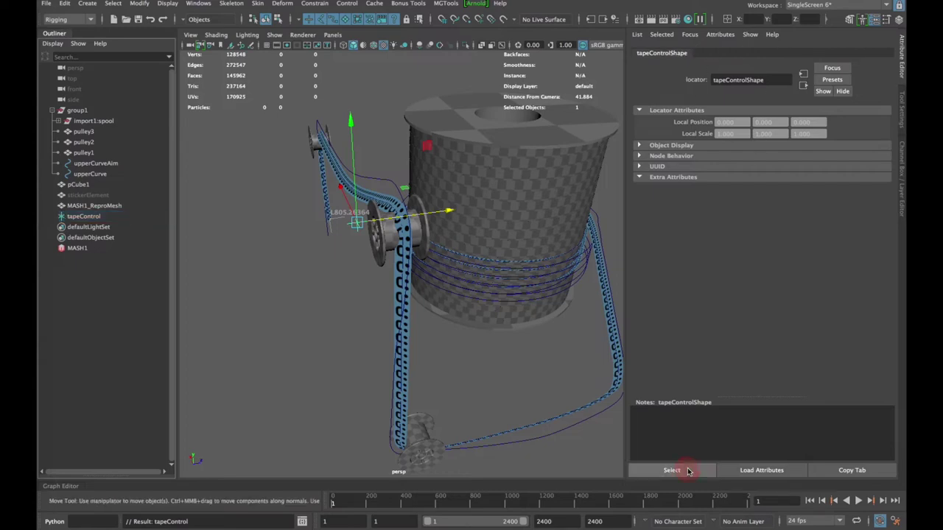
left_click(722, 39)
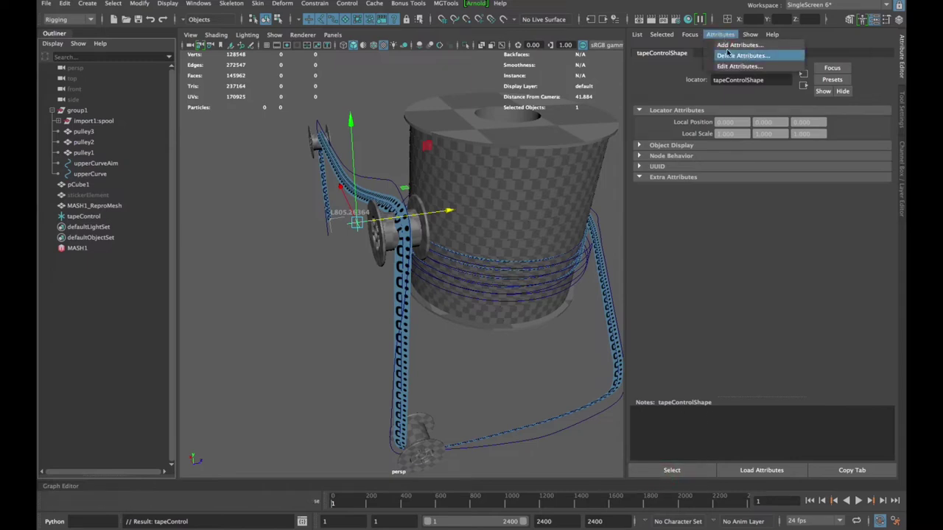
left_click(736, 45)
left_click_drag(480, 176, 690, 82)
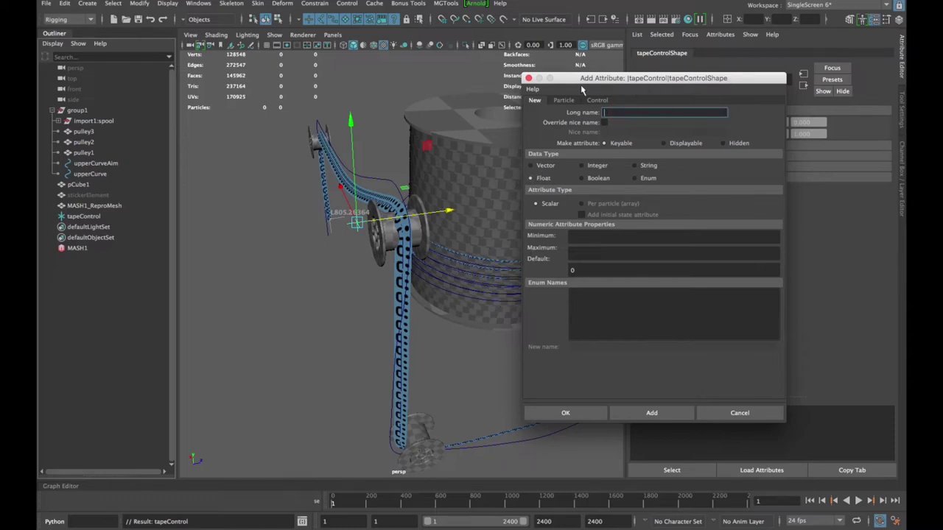
left_click_drag(587, 82, 608, 109)
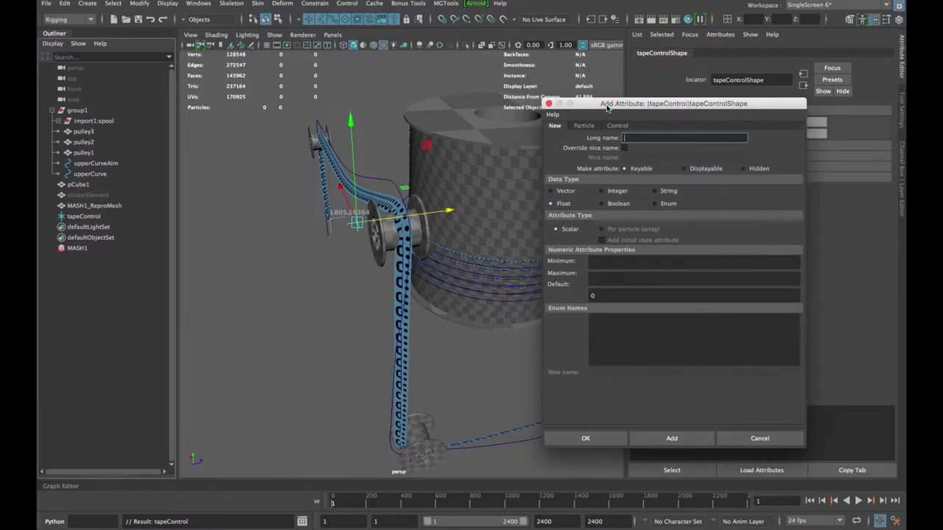
type("tape")
type("Control")
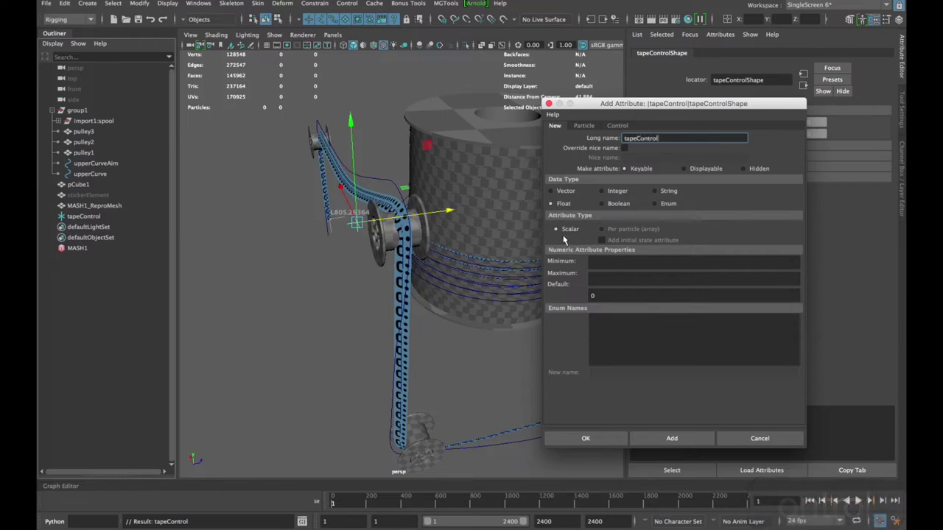
Give the new attribute a minimum of 0 and a maximum of 800
key("Tab")
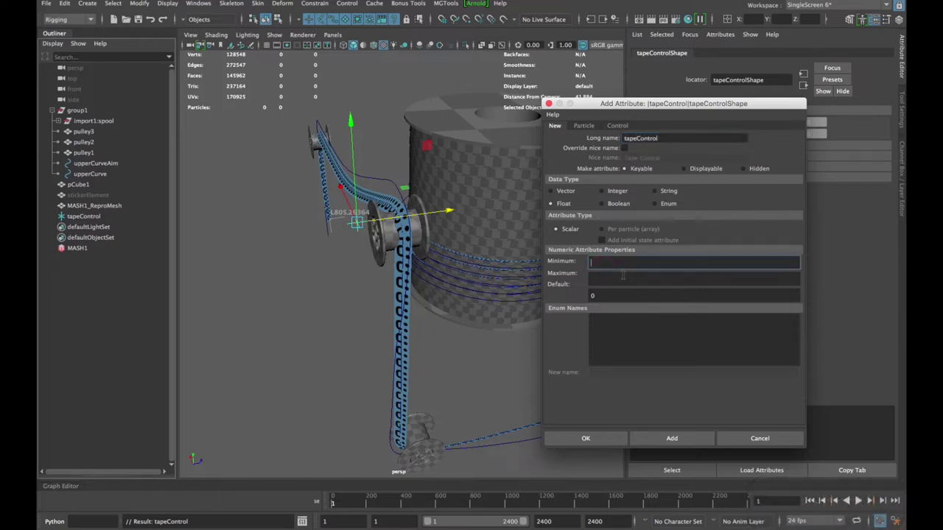
type("0")
key("Tab")
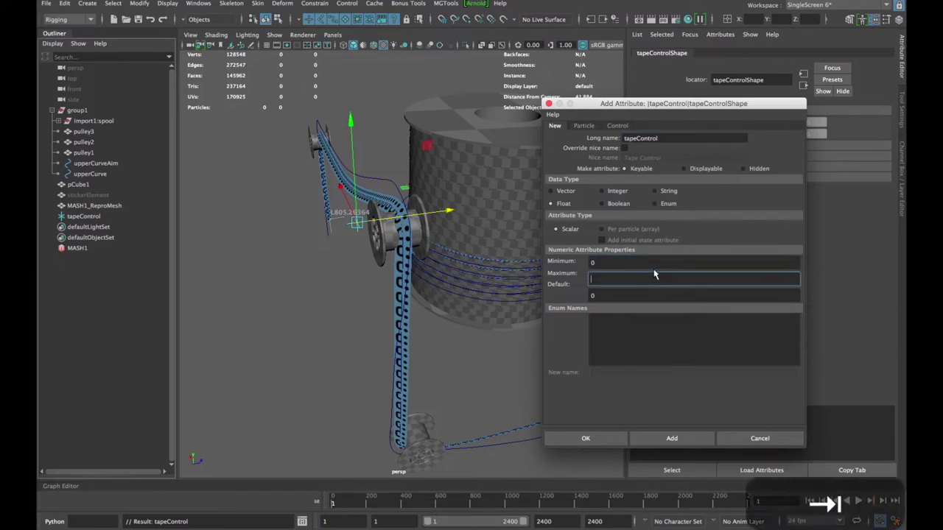
type("800")
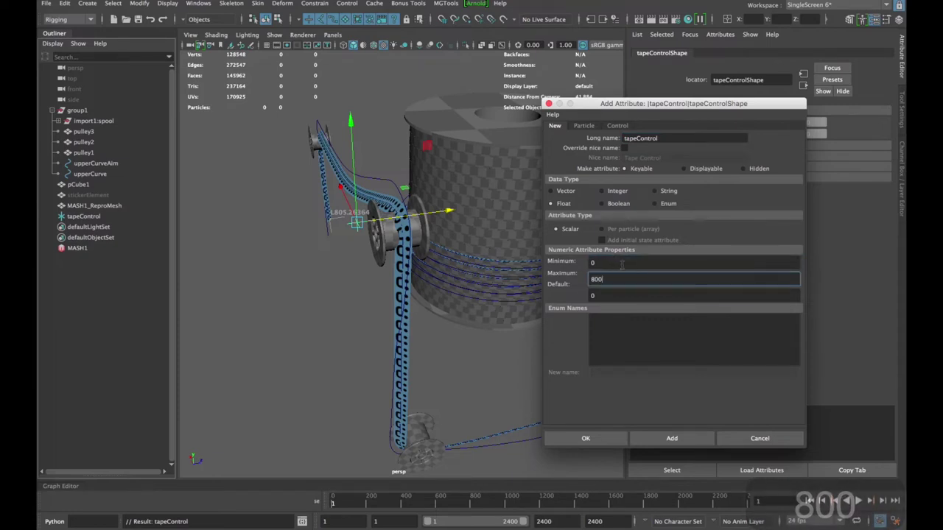
key("Tab")
Check the curve's measured length, set the attribute's maximum to 805, and add it to the locator shape
left_click(620, 263)
scroll(333, 270, "down", 5)
left_click_drag(332, 270, 394, 278, "alt")
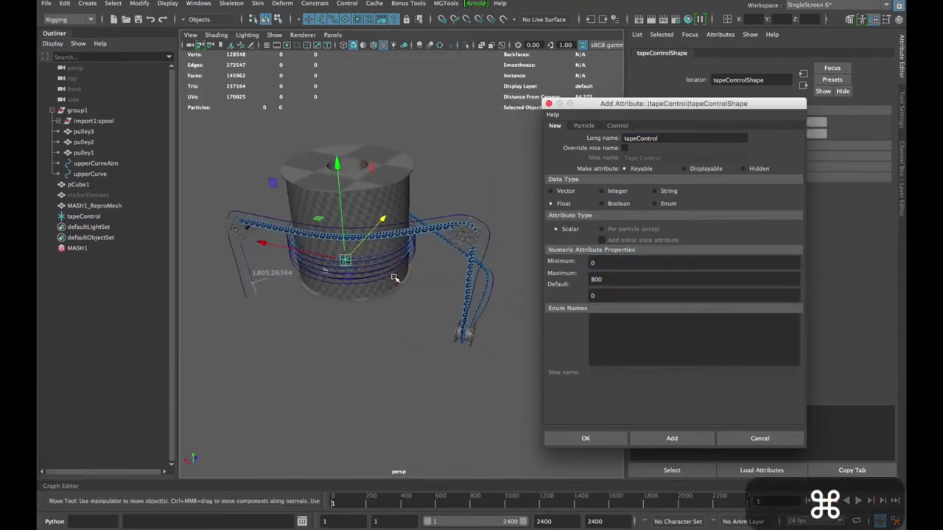
left_click_drag(248, 293, 312, 265, "alt")
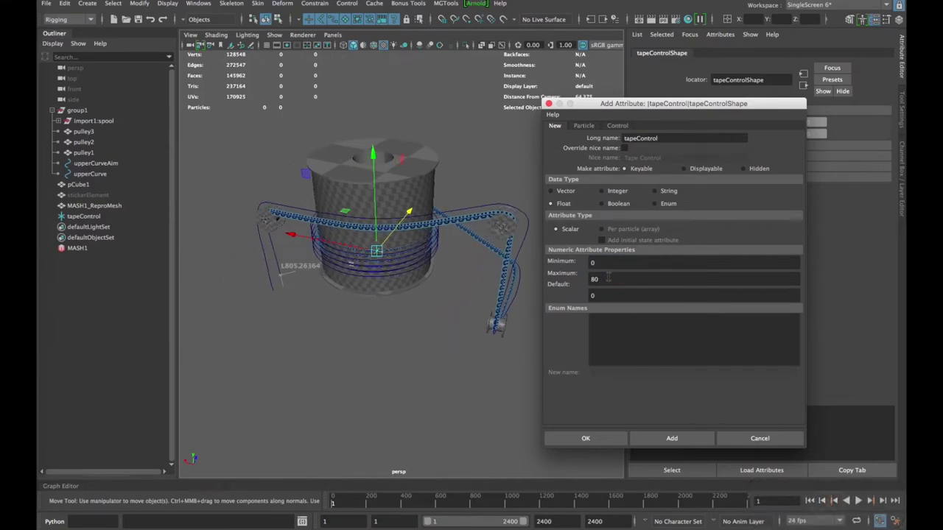
type("5")
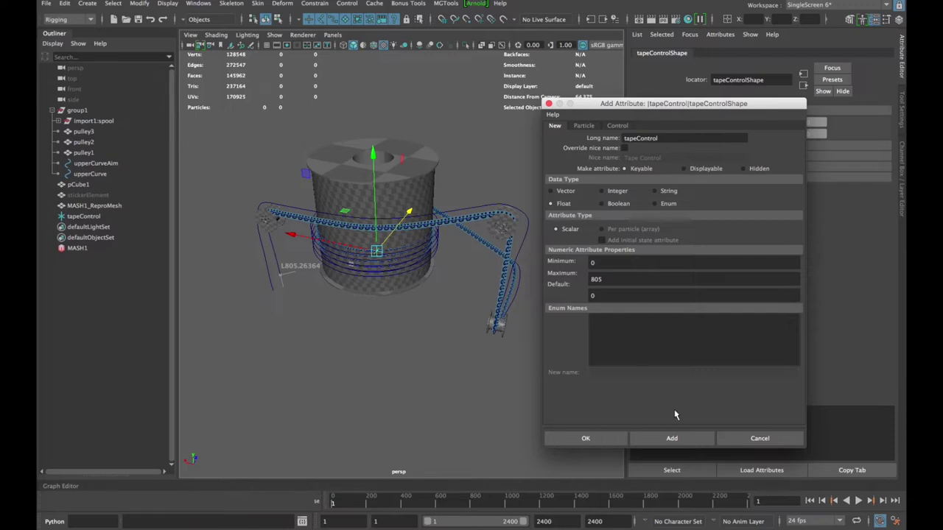
left_click(663, 438)
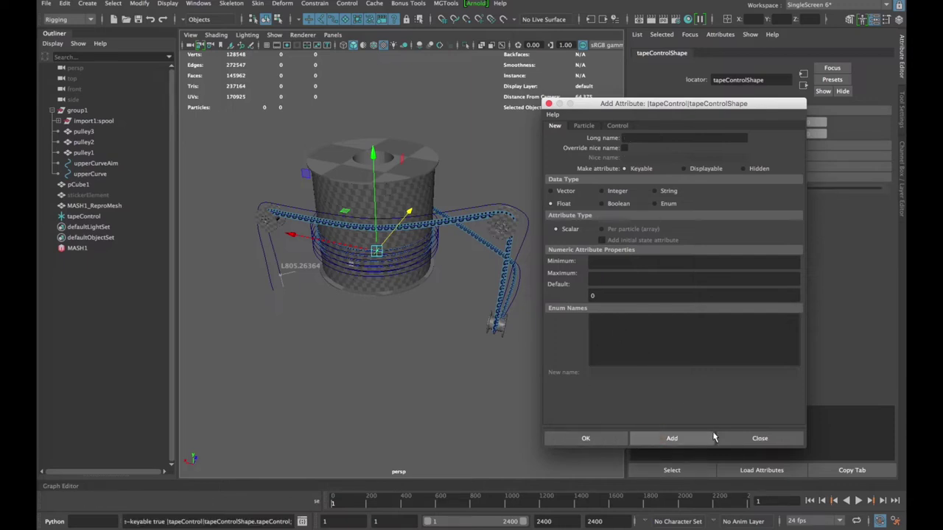
left_click(759, 438)
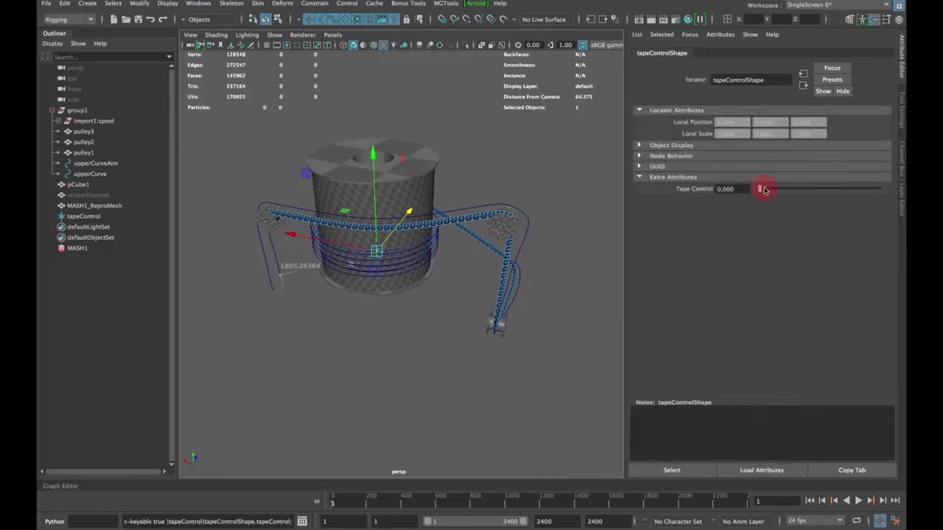
Try out the Tape Control slider and inspect the strip around the pulleys and the spool
left_click_drag(764, 190, 728, 199)
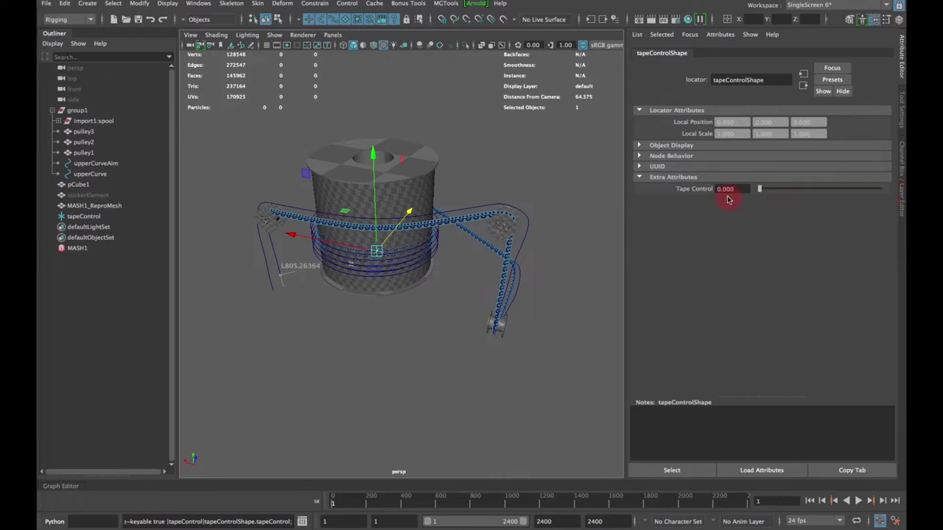
left_click_drag(516, 243, 406, 391, "alt")
scroll(480, 284, "up", 4)
left_click(406, 393)
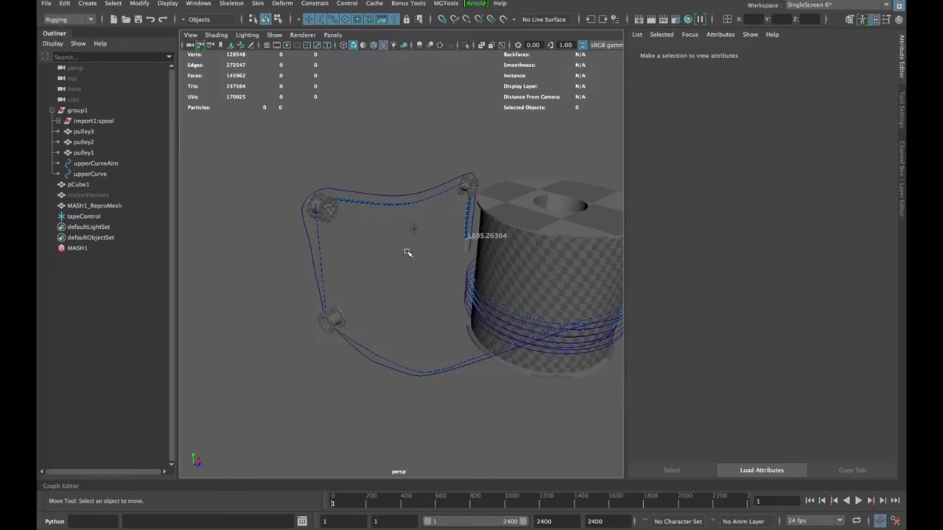
mouse_move(407, 253)
left_mouse_down("alt")
mouse_move(332, 221)
mouse_move(400, 221)
mouse_move(383, 221)
mouse_move(413, 237)
left_mouse_up("alt")
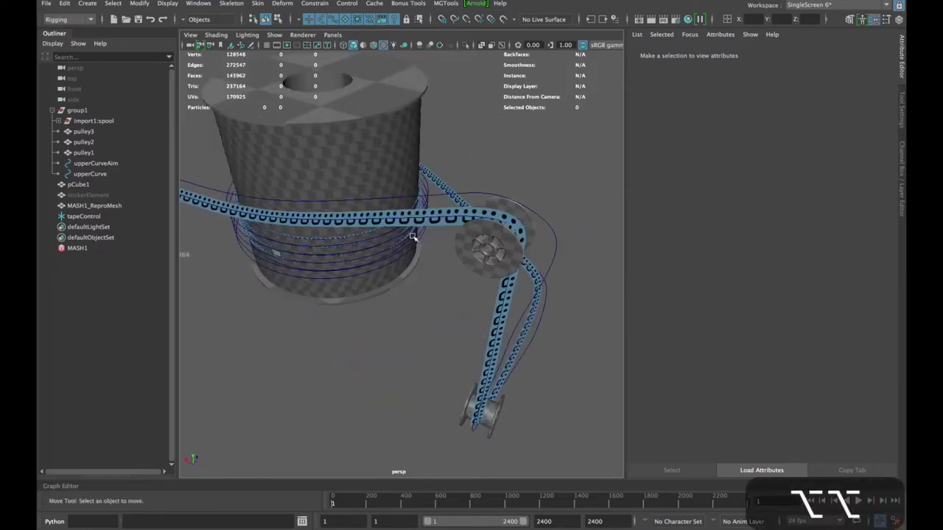
Open a separate copy of the curveWarp2 attributes for MASH1_ReproMesh and place it beside the strip
left_click(451, 219)
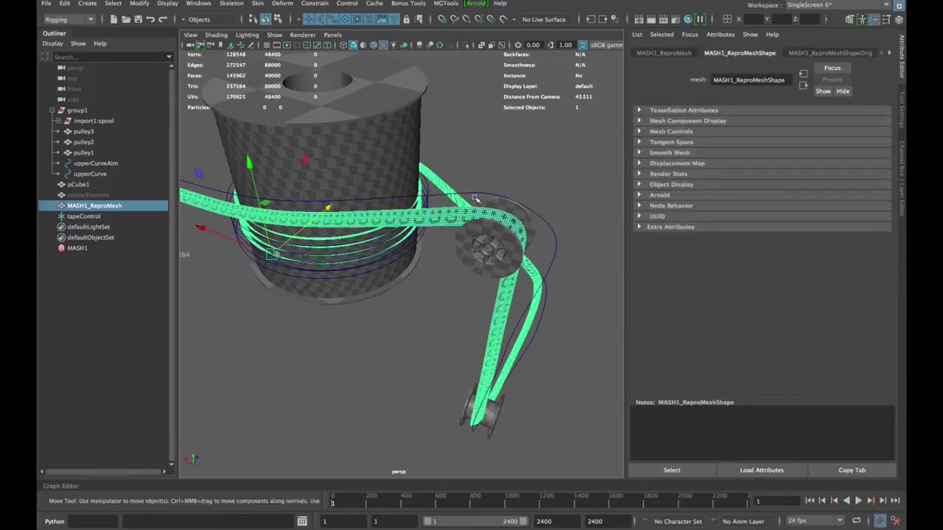
left_click_drag(430, 234, 449, 224, "alt")
left_click(812, 56)
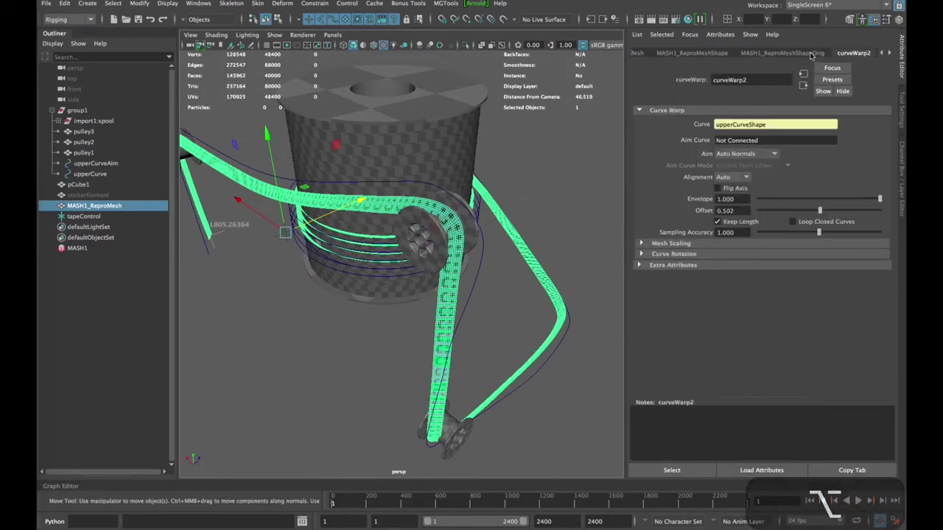
left_click(849, 472)
left_click_drag(467, 74, 722, 22)
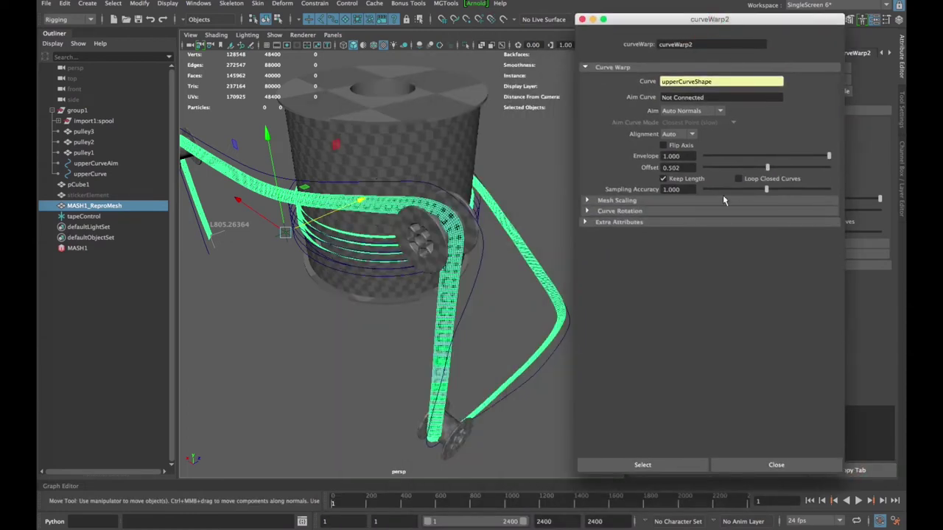
Try out curveWarp2's Offset slider and watch how the strip travels from the spool around the pulleys
mouse_move(753, 169)
left_mouse_down()
mouse_move(726, 164)
mouse_move(769, 161)
left_mouse_up()
left_click_drag(537, 223, 472, 238, "alt")
left_click_drag(752, 167, 525, 174)
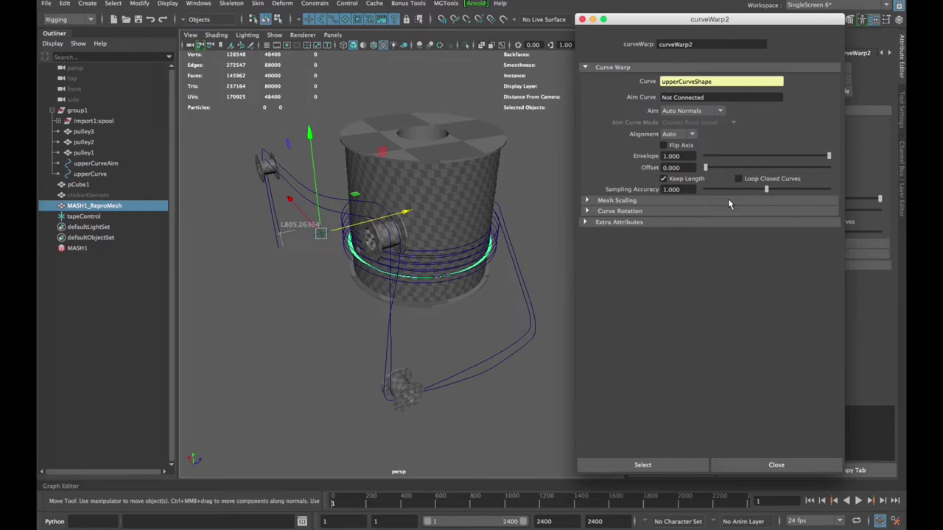
left_click_drag(522, 285, 487, 280, "alt")
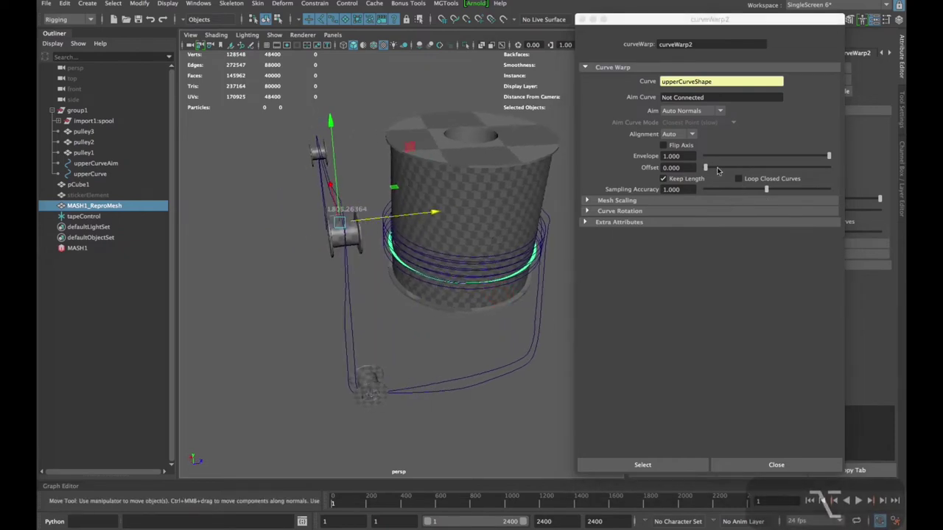
left_click_drag(706, 168, 770, 181)
left_click_drag(479, 270, 375, 267, "alt")
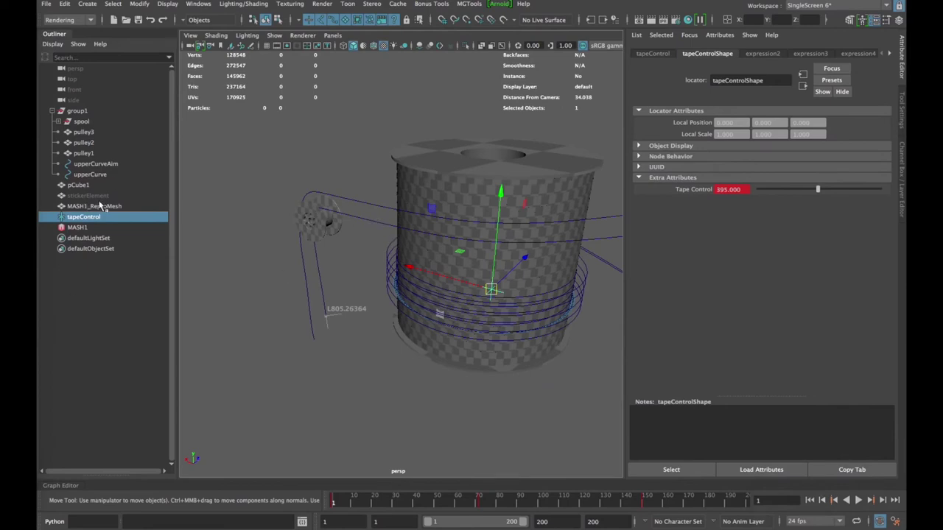
Isolate upperCurve and MASH1_ReproMesh in the viewport and clear the selection
left_click(96, 165)
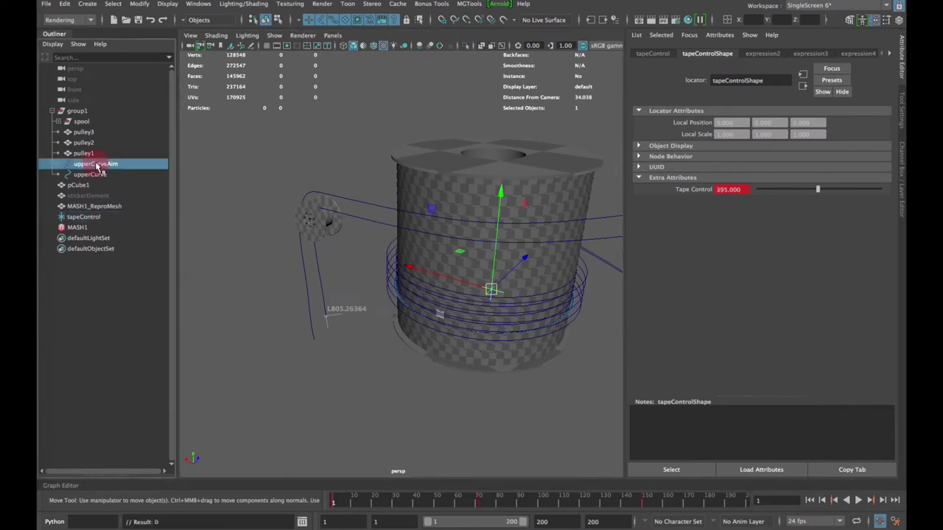
left_click(101, 175)
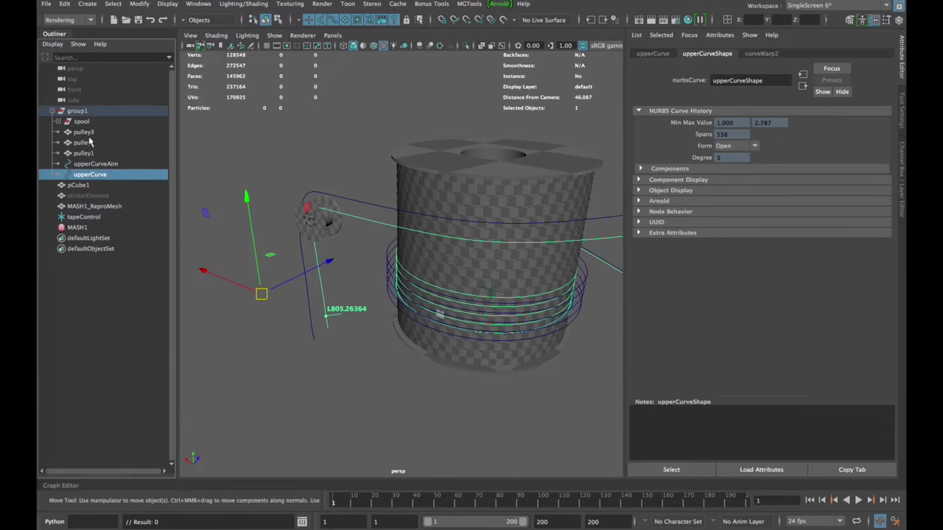
left_click(94, 206, "super")
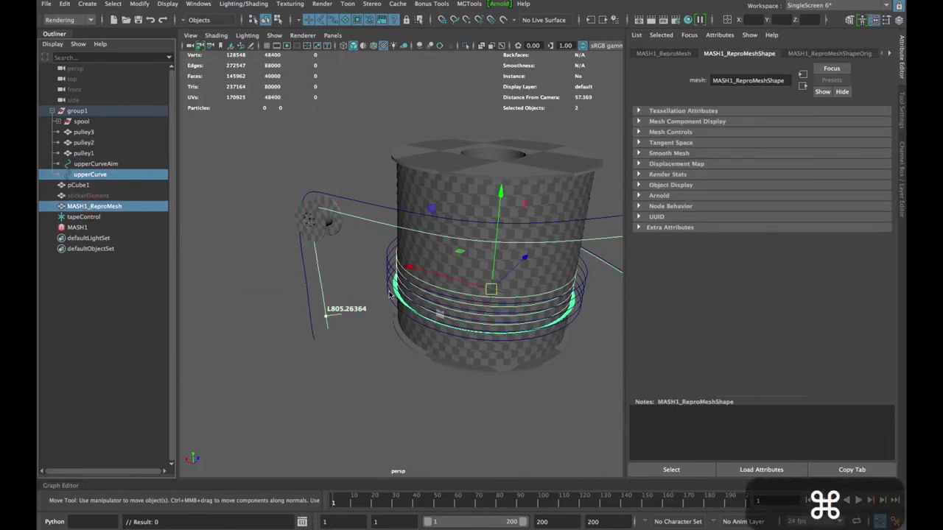
key("ctrl+1")
left_click_drag(395, 298, 396, 400, "alt")
left_click(486, 392)
Examine the strip's coiled windings up close, and run the strip's curveWarp2 Offset up to 1.000
middle_click_drag(530, 336, 444, 356, "alt")
scroll(443, 357, "up", 5, "alt")
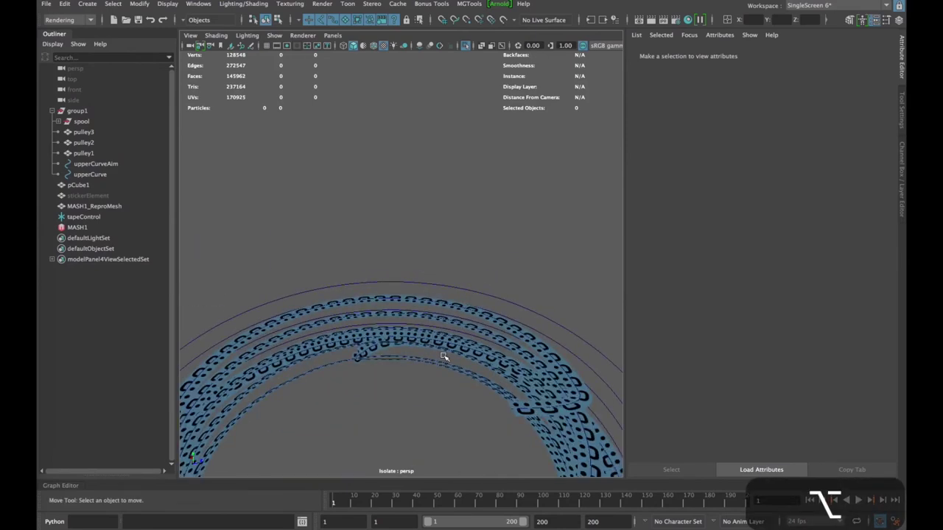
mouse_move(443, 357)
left_mouse_down("alt")
mouse_move(462, 312)
mouse_move(481, 339)
mouse_move(454, 371)
left_mouse_up("alt")
middle_click_drag(352, 301, 282, 264, "alt")
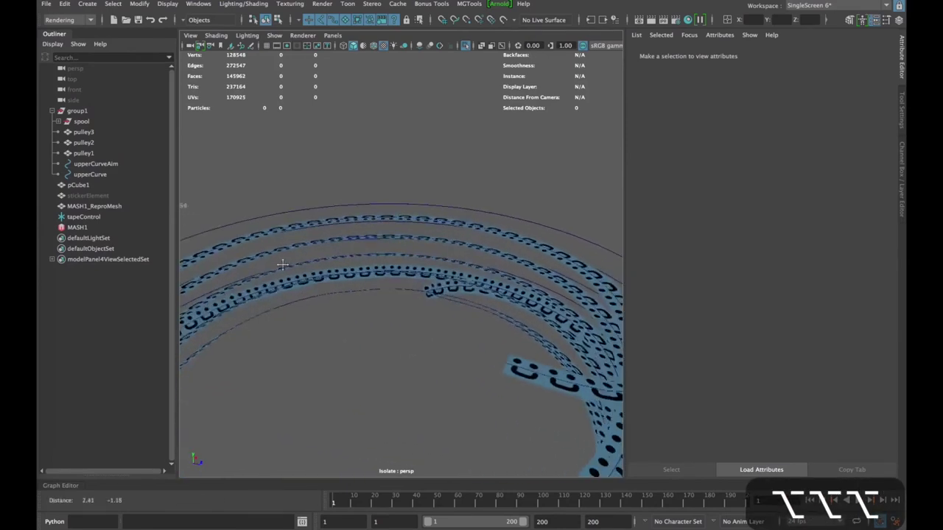
left_click_drag(283, 266, 445, 368, "alt")
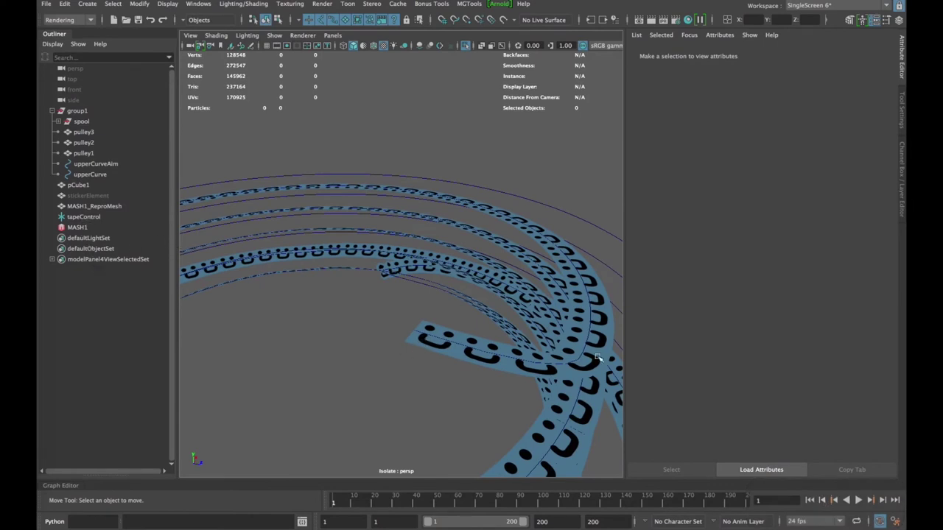
left_click(470, 355)
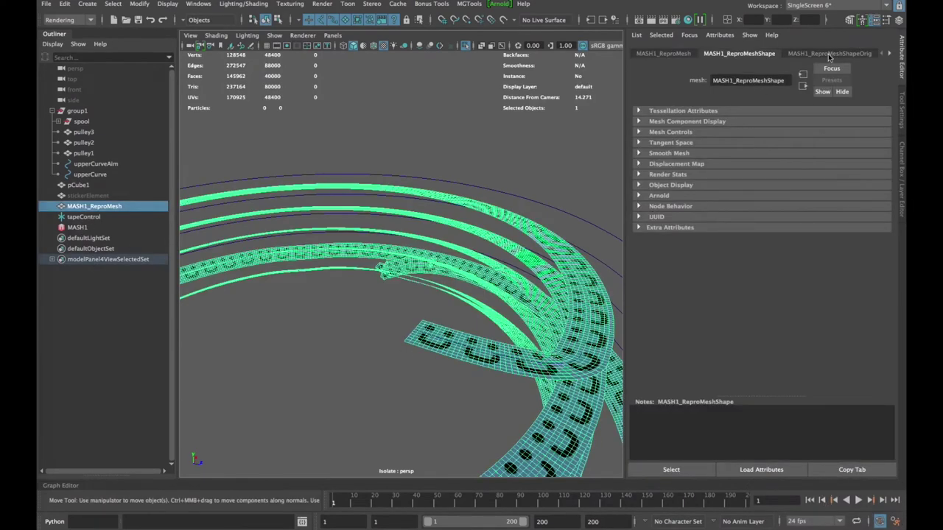
scroll(829, 58, "down", 2)
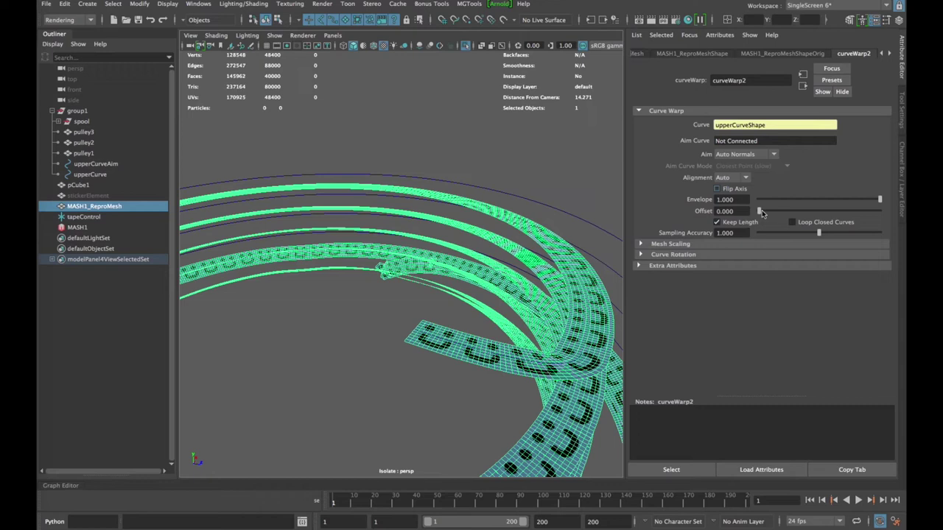
left_click_drag(760, 212, 903, 225)
Vary the Offset up to 1.000 again and examine where the strip's start sits relative to the curve's end
scroll(288, 364, "down", 8)
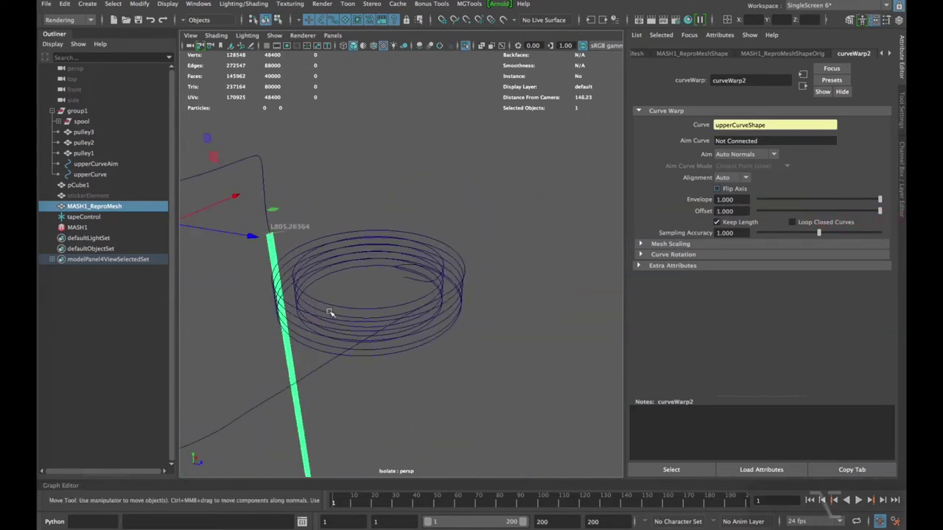
middle_click_drag(330, 312, 415, 314, "alt")
scroll(414, 314, "up", 4)
left_click_drag(310, 289, 297, 308, "alt")
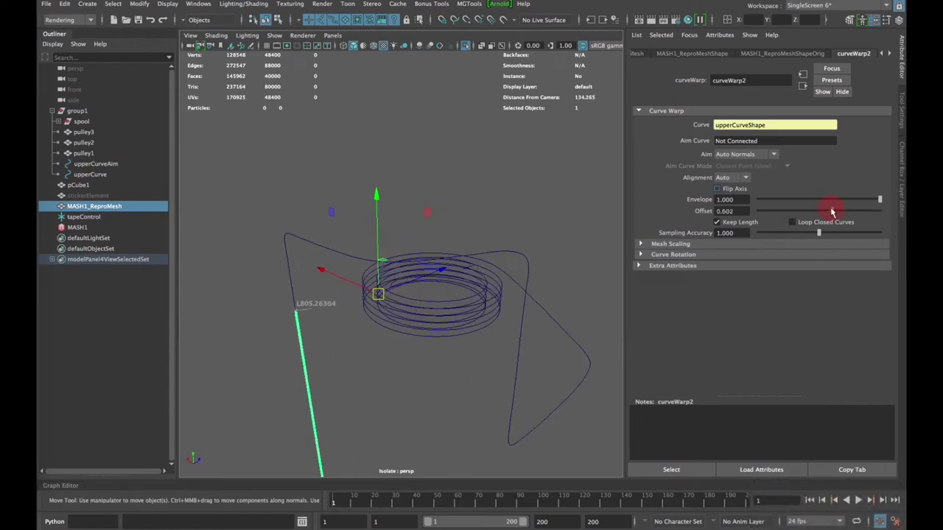
left_click_drag(830, 208, 894, 215)
scroll(303, 308, "up", 5)
left_click_drag(273, 375, 530, 282, "alt")
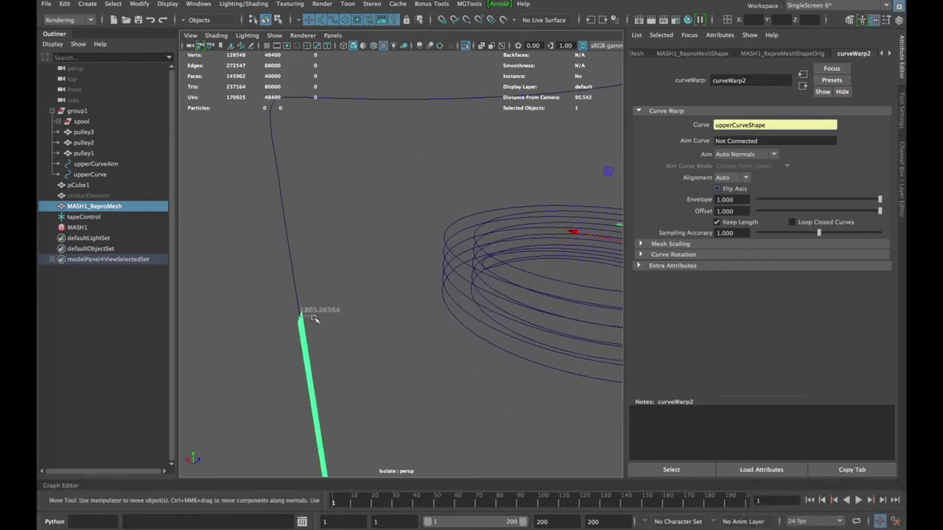
scroll(366, 319, "down", 10)
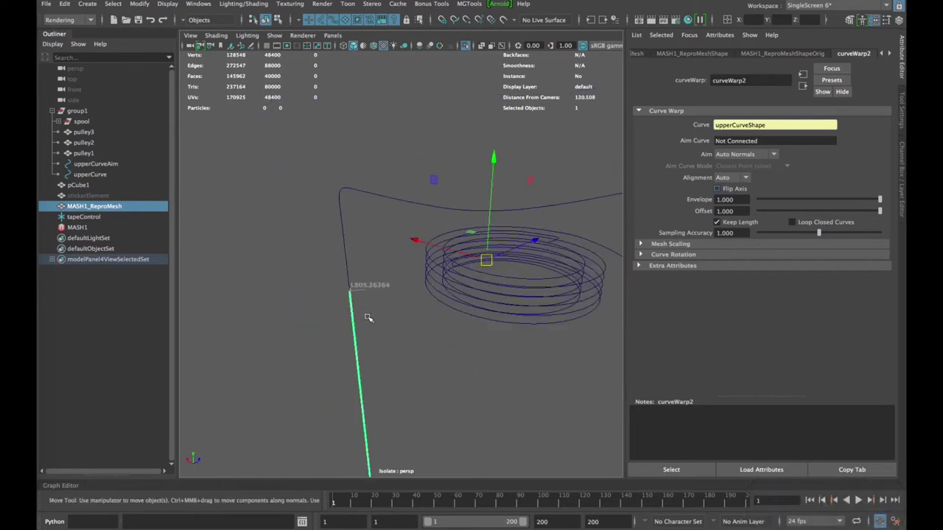
scroll(414, 316, "up", 4)
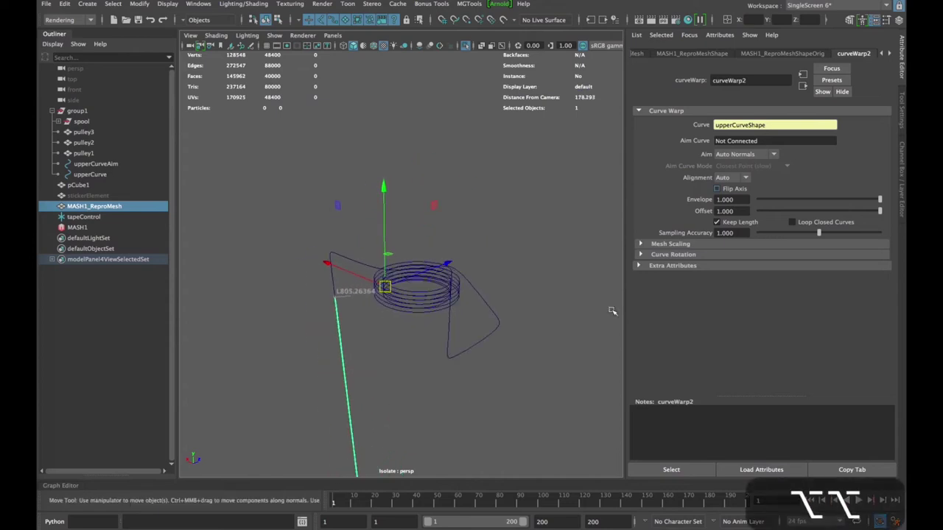
Return curveWarp2's Offset to 0.000 and inspect the strip coiled around the spool position
left_click_drag(835, 211, 732, 215)
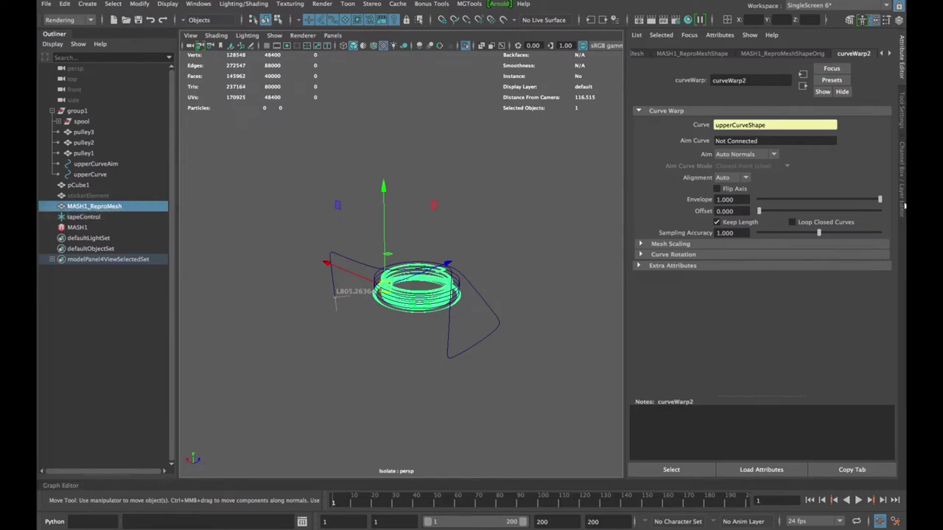
left_click(519, 279)
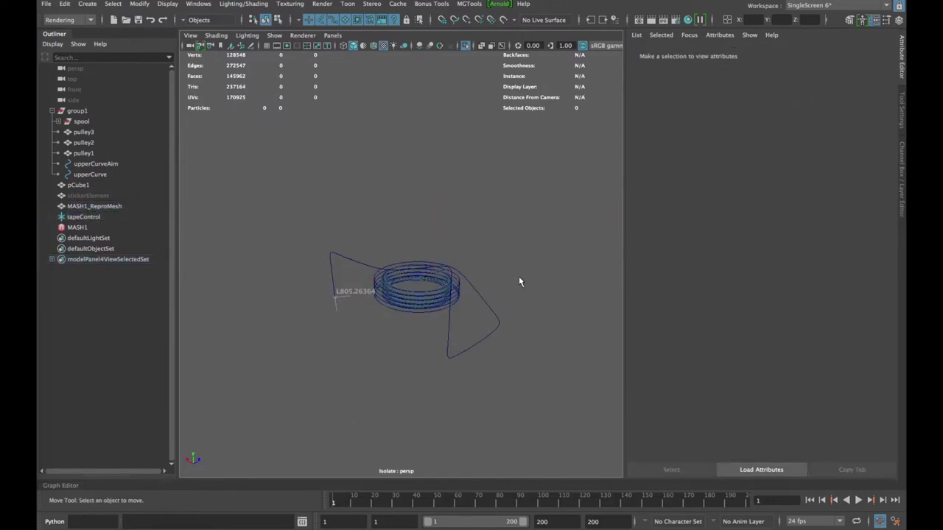
scroll(479, 328, "up", 5)
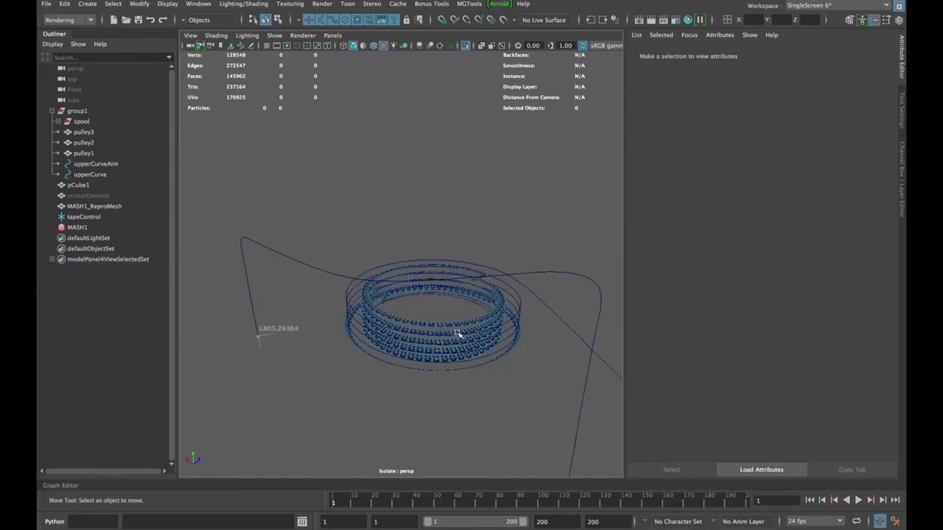
middle_click_drag(471, 333, 465, 283, "alt")
scroll(483, 308, "down", 2)
mouse_move(495, 307)
left_mouse_down("alt")
mouse_move(501, 299)
mouse_move(486, 307)
left_mouse_up("alt")
scroll(476, 272, "up", 2)
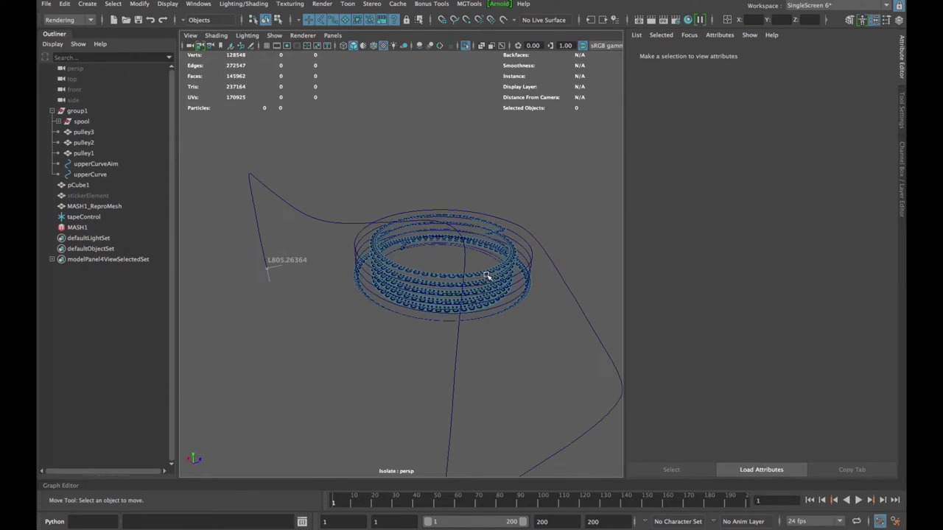
Start a new expression for the strip's curveWarp2 Offset attribute, beginning with curveWarp2.offset
left_click(534, 274)
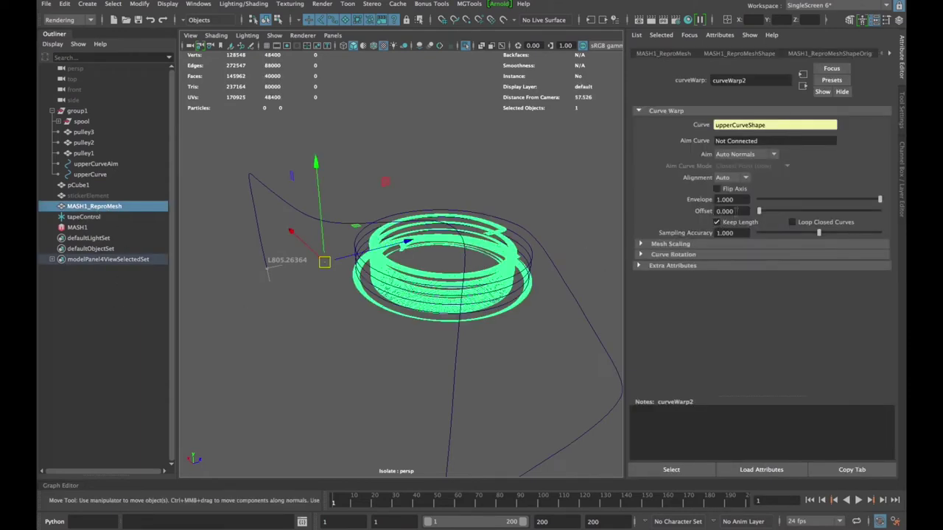
right_click(725, 211)
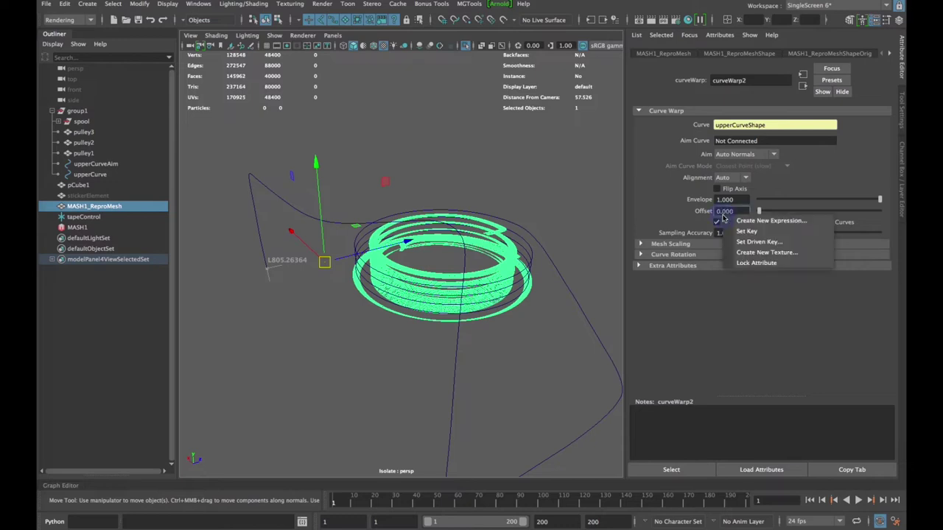
left_click(755, 220)
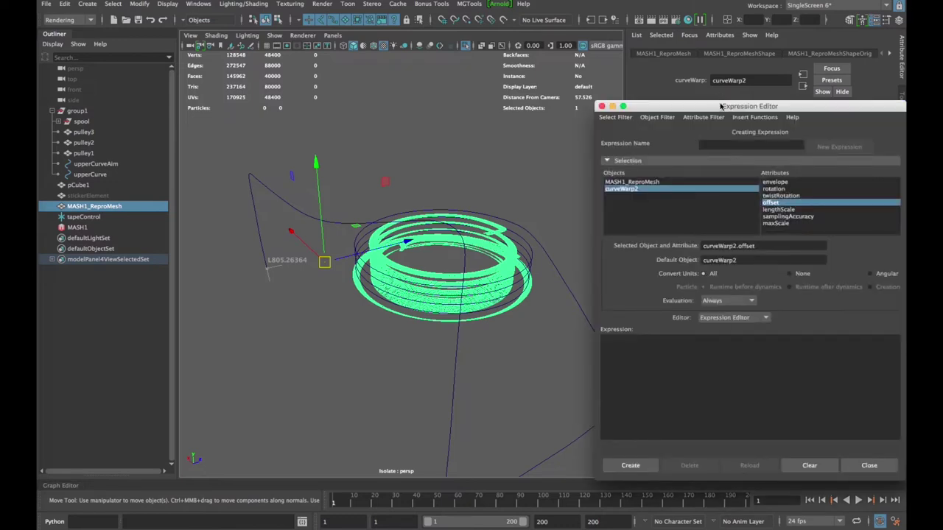
left_click_drag(721, 107, 692, 105)
left_click(724, 386)
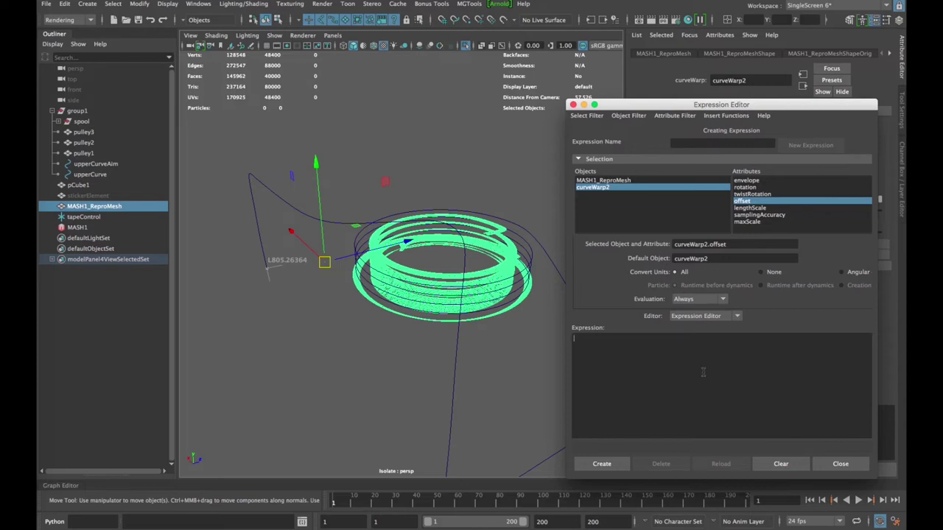
type("cur")
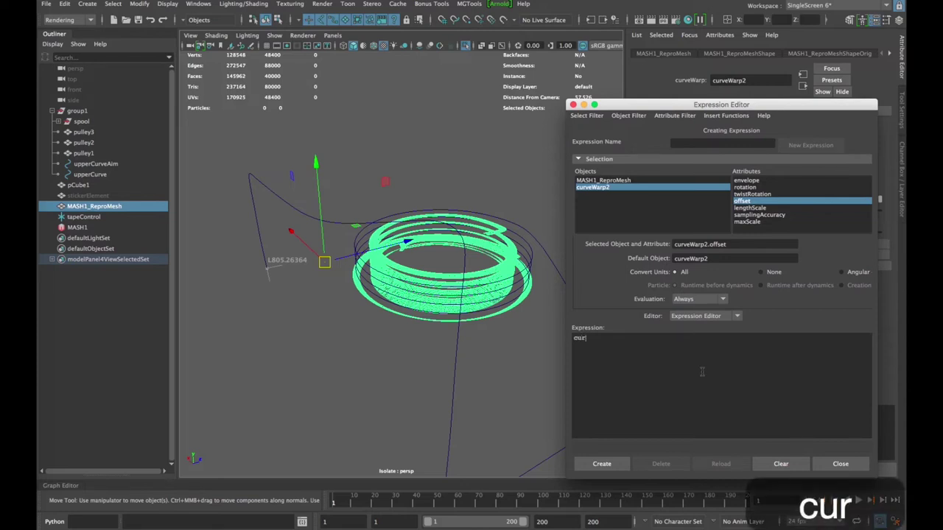
type("veWarp2.offe")
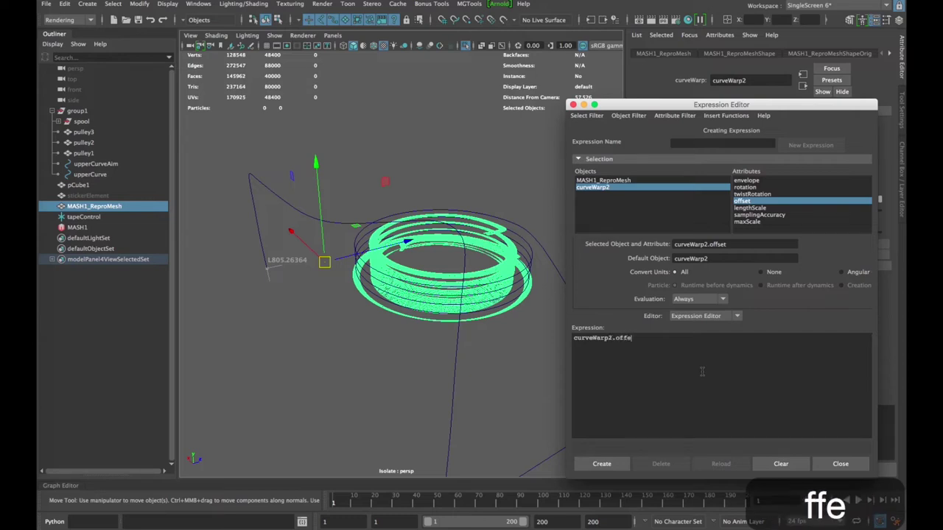
Complete and create the expression curveWarp2.offset = tapeControl.tapeControl / 800, and close the Expression Editor
key("BackSpace")
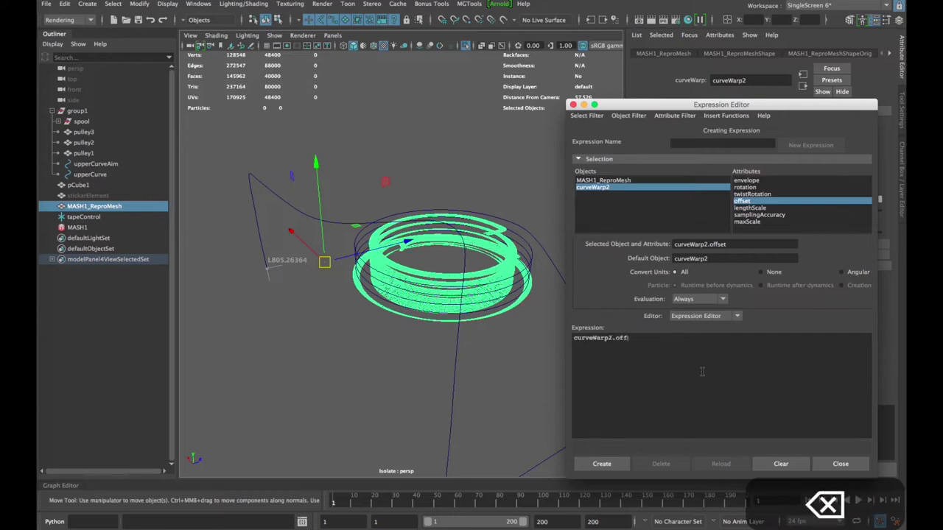
type("set -")
key("BackSpace")
key("BackSpace")
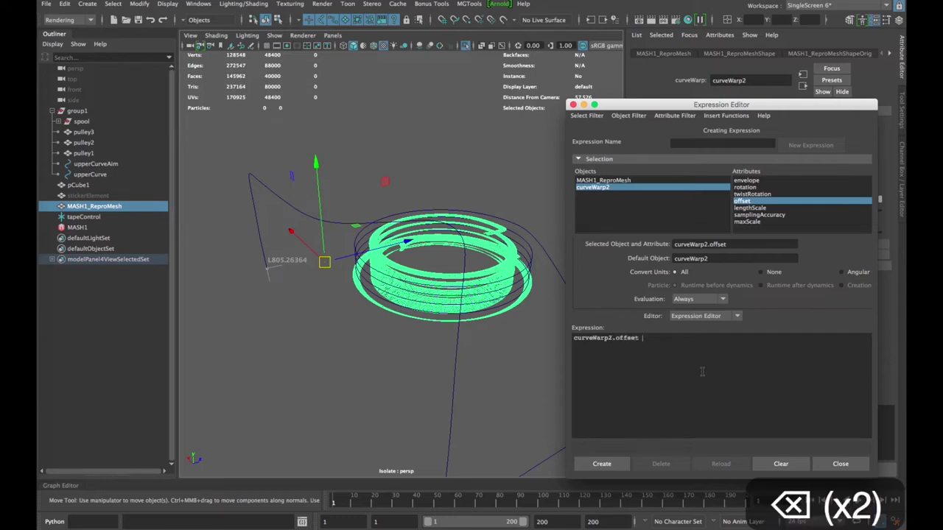
type("= ")
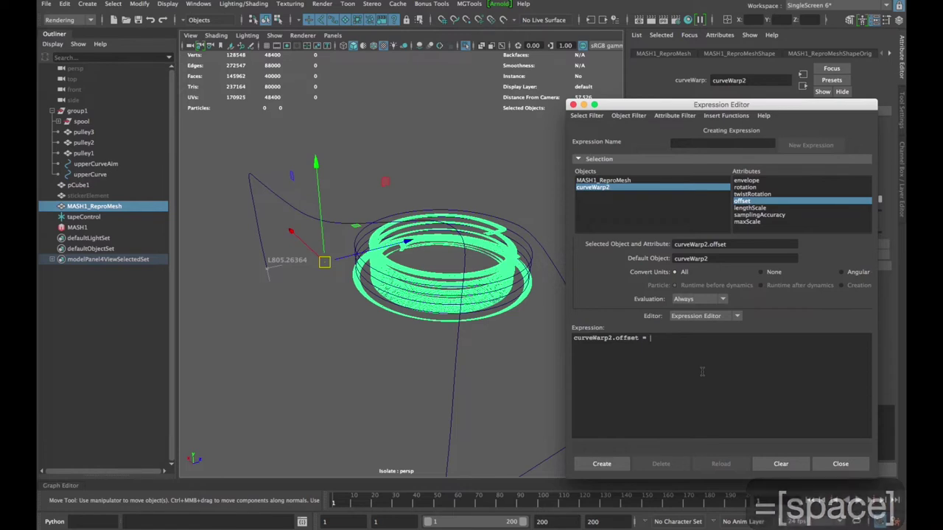
type("tape")
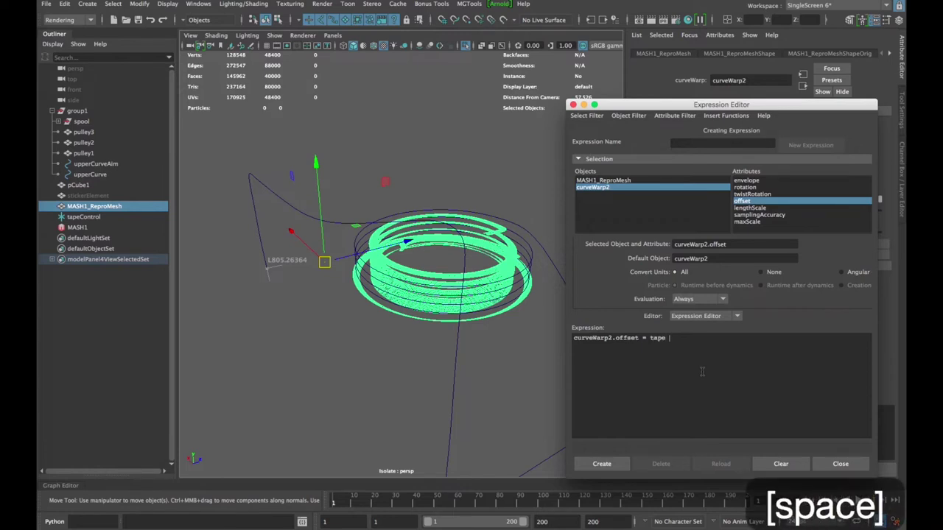
key("BackSpace")
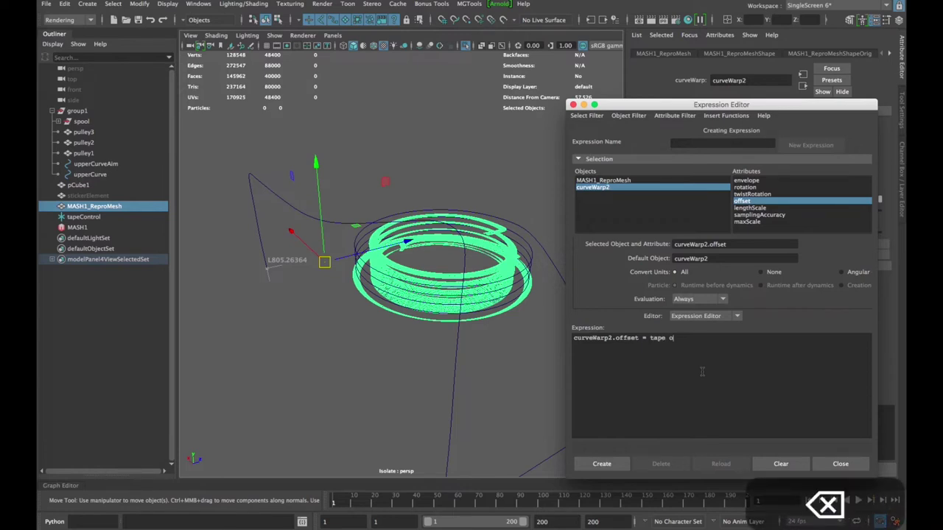
type("Control.")
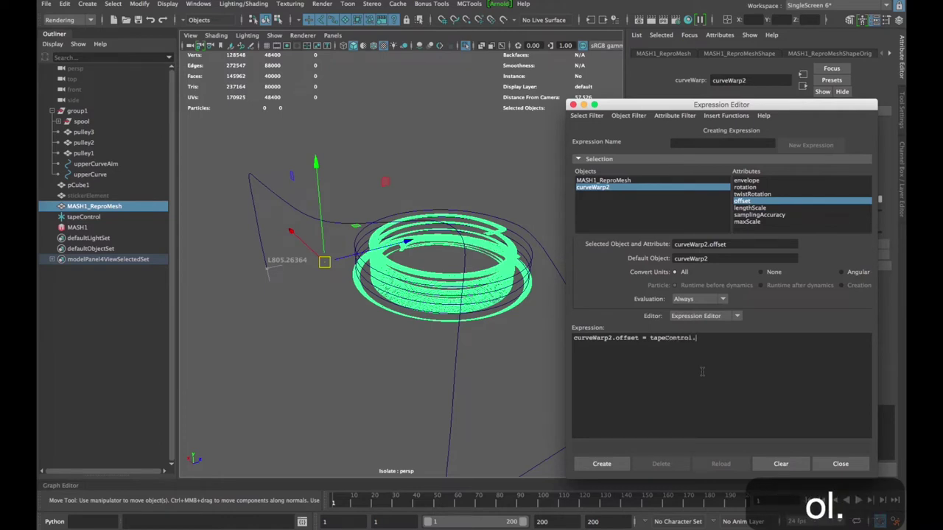
type("tapeContro")
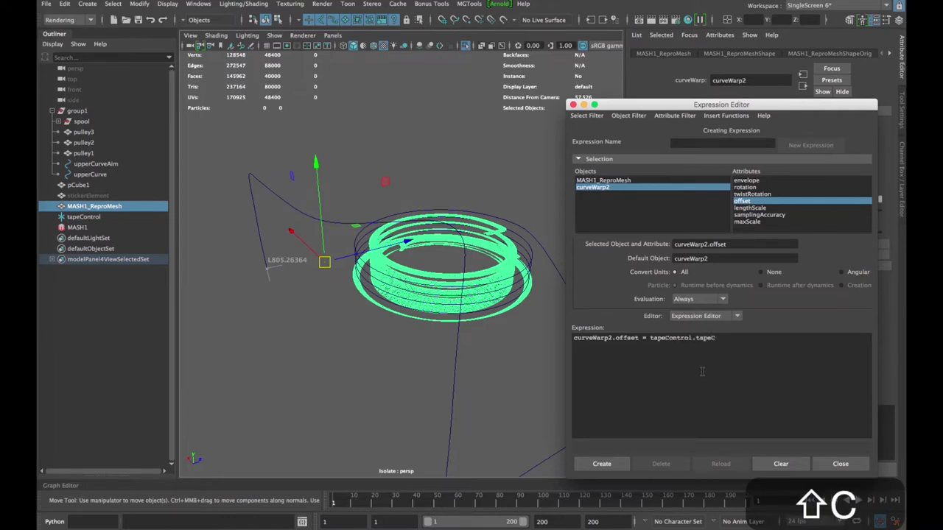
type("l")
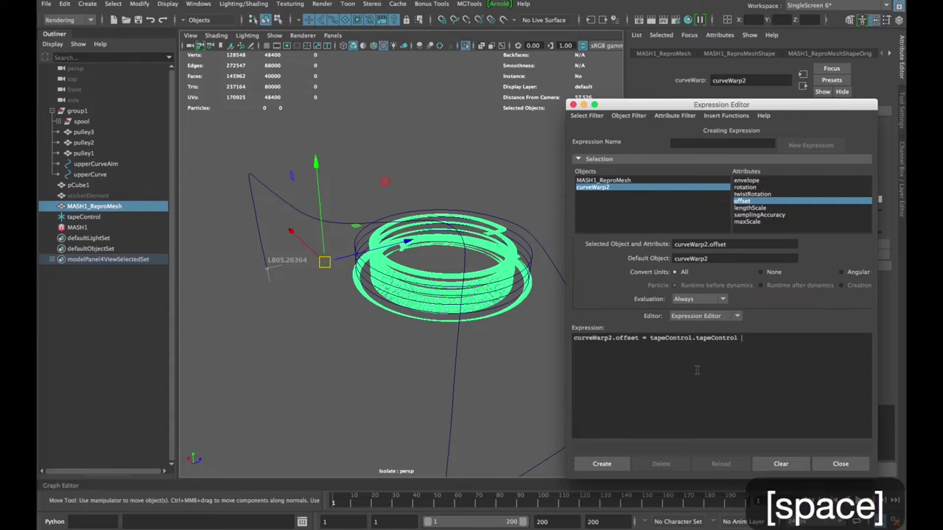
type(" / 800")
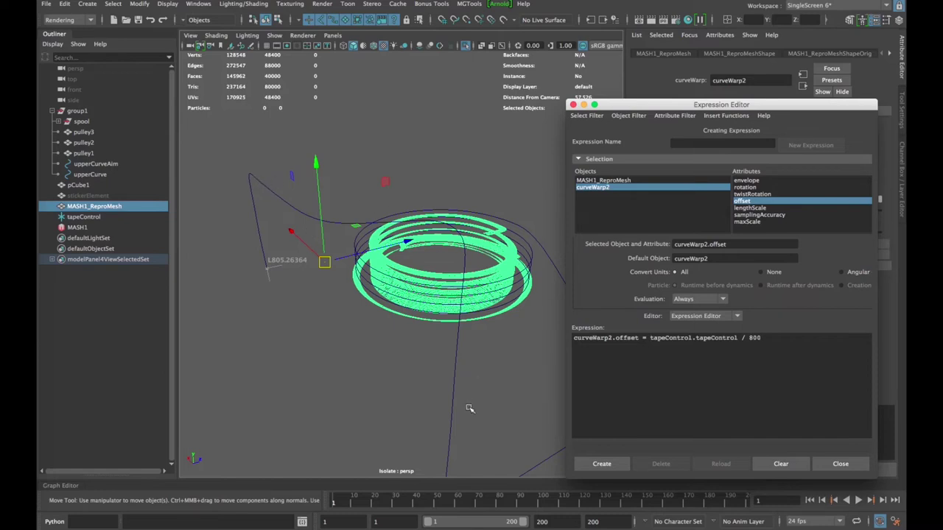
left_click(610, 469)
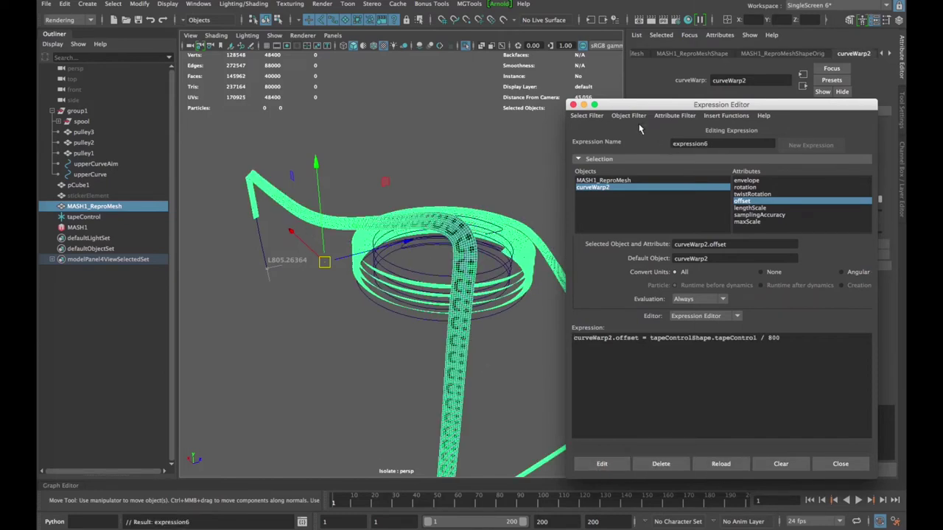
left_click_drag(671, 104, 679, 263)
left_click(580, 264)
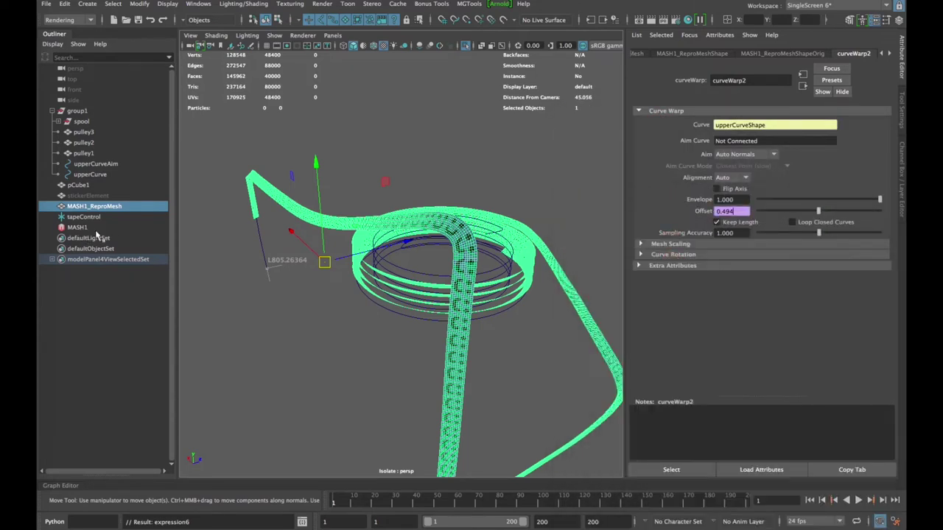
Select the tapeControl locator and scrub its Tape Control attribute back and forth, ending at about 381
left_click(94, 218)
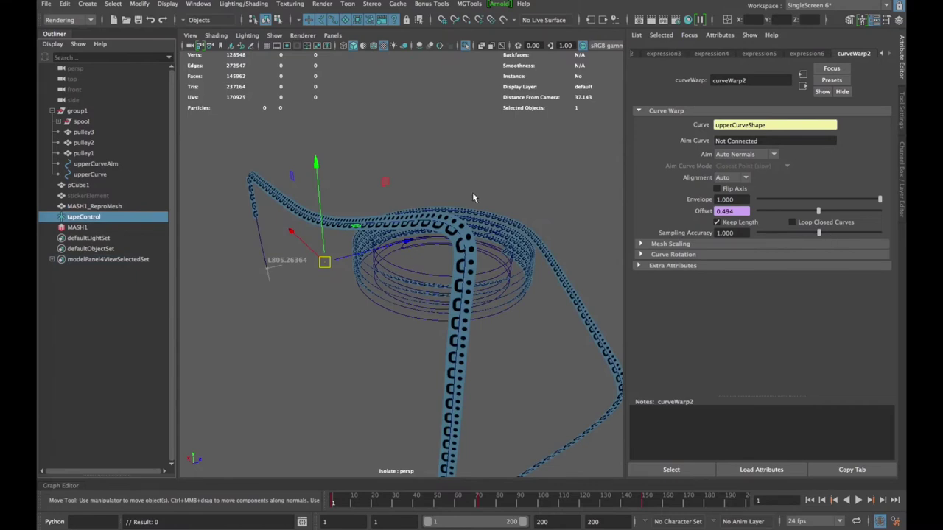
scroll(728, 55, "up", 7)
left_click(728, 56)
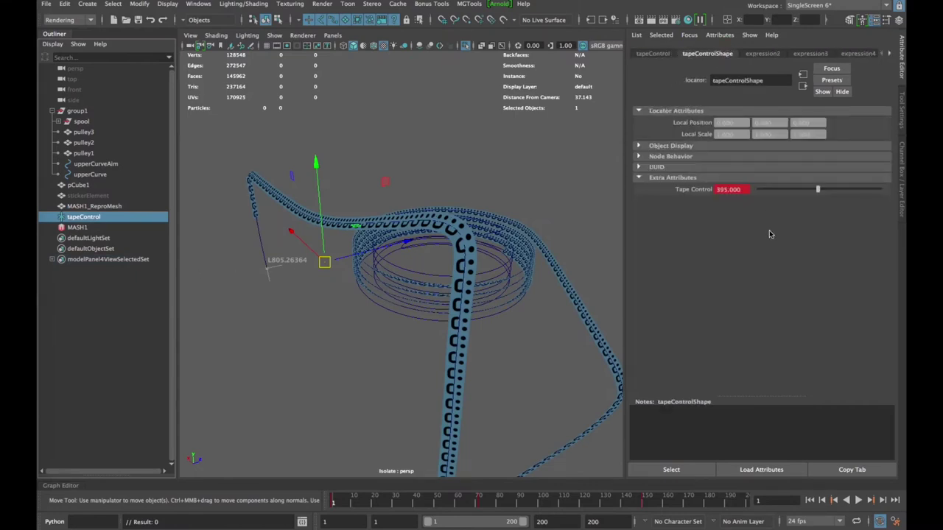
left_click_drag(816, 189, 835, 190)
left_click_drag(822, 193, 814, 193)
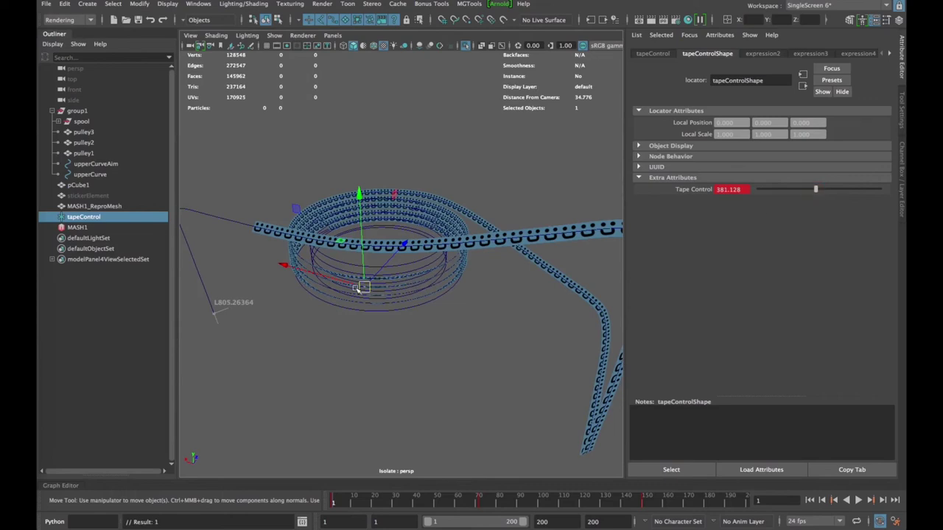
Set the locator's Tape Control to exactly 381 with the loose end of the tape in close view
left_click_drag(316, 291, 470, 329, "alt")
right_click_drag(470, 328, 491, 300, "alt")
left_click_drag(492, 302, 475, 319, "alt")
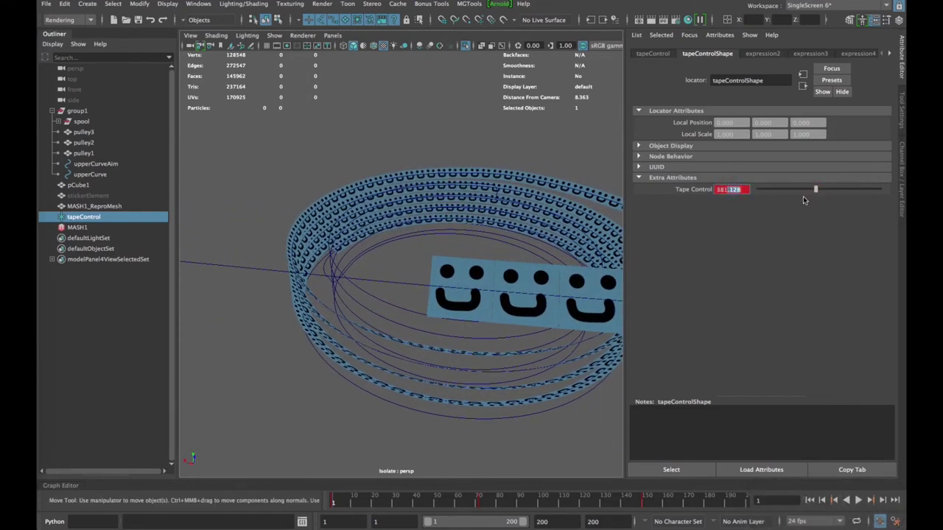
key("BackSpace")
key("Return")
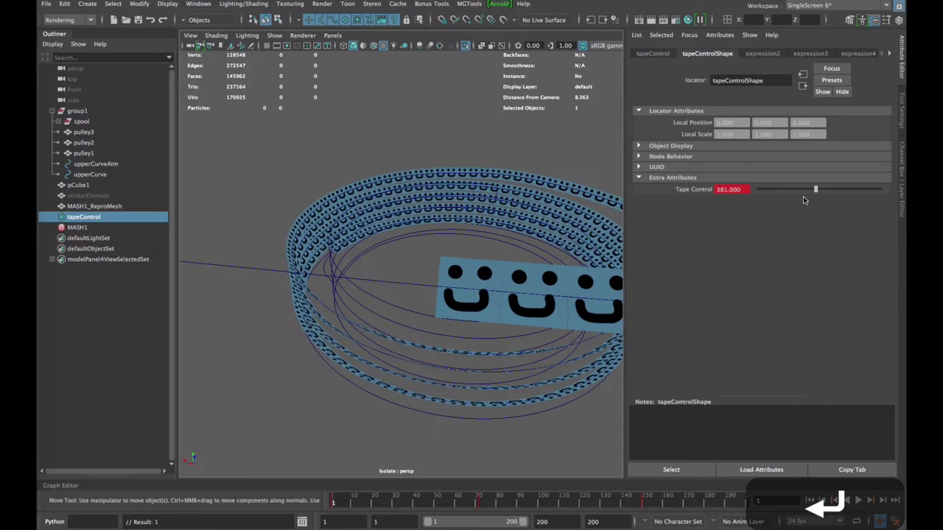
Test a one-unit change of Tape Control by entering 382 and returning it to 381
middle_click_drag(406, 329, 394, 333, "alt")
right_click_drag(394, 333, 453, 329, "alt")
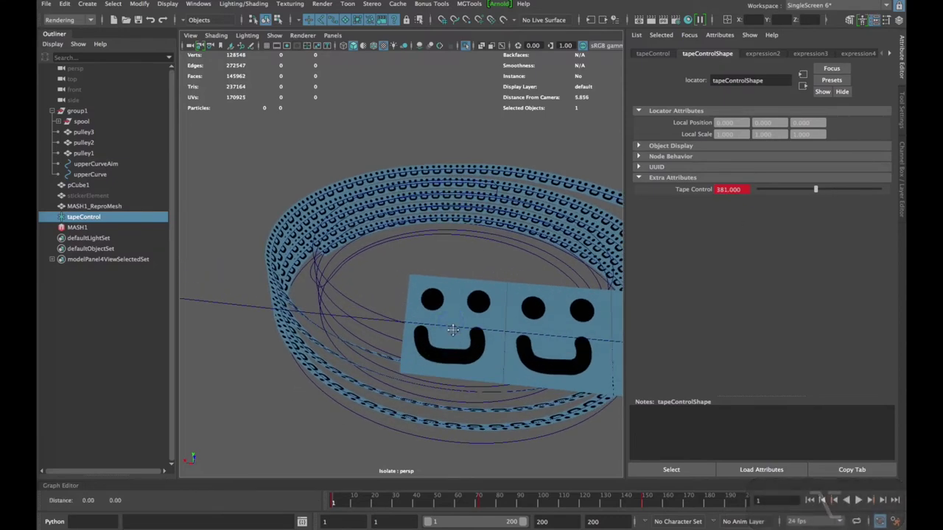
middle_click_drag(452, 330, 455, 321, "alt")
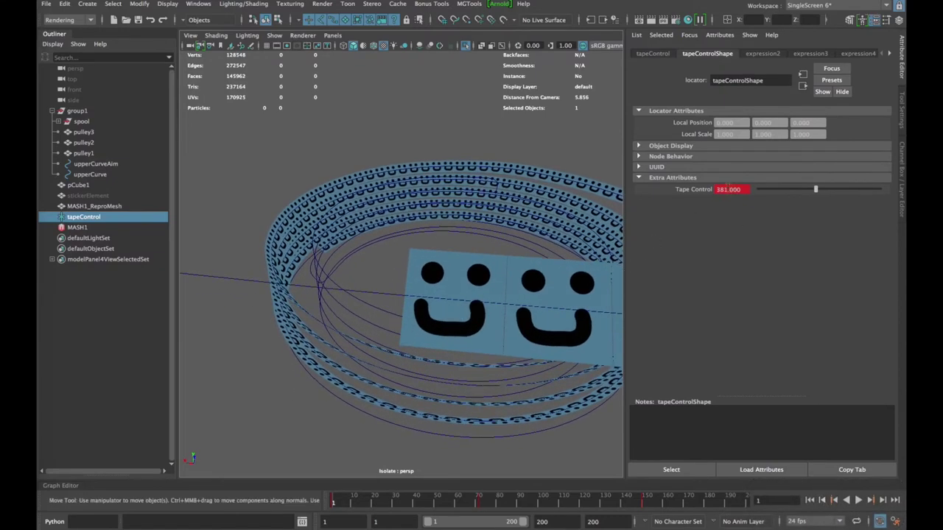
type("2")
key("Return")
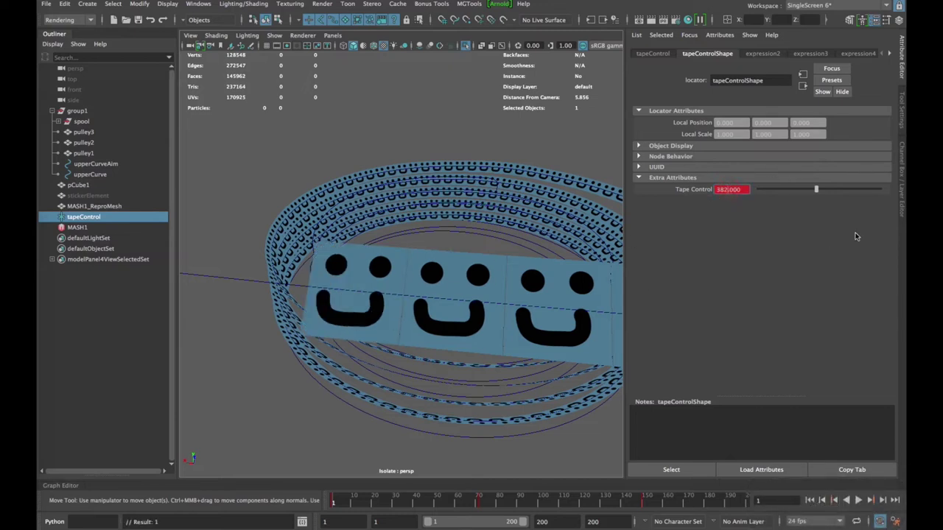
type("1")
key("Return")
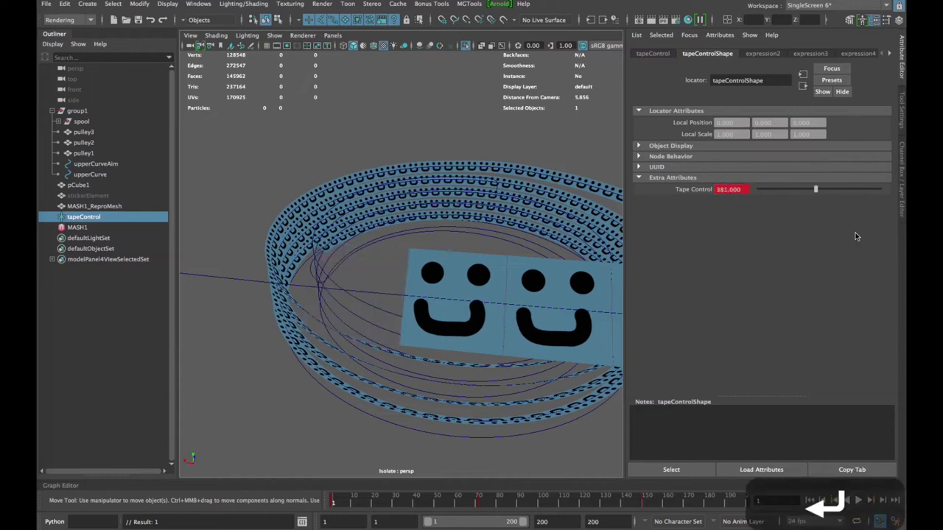
Set the Tape Control attribute to 382 to advance the tape by one sticker
left_click(728, 190)
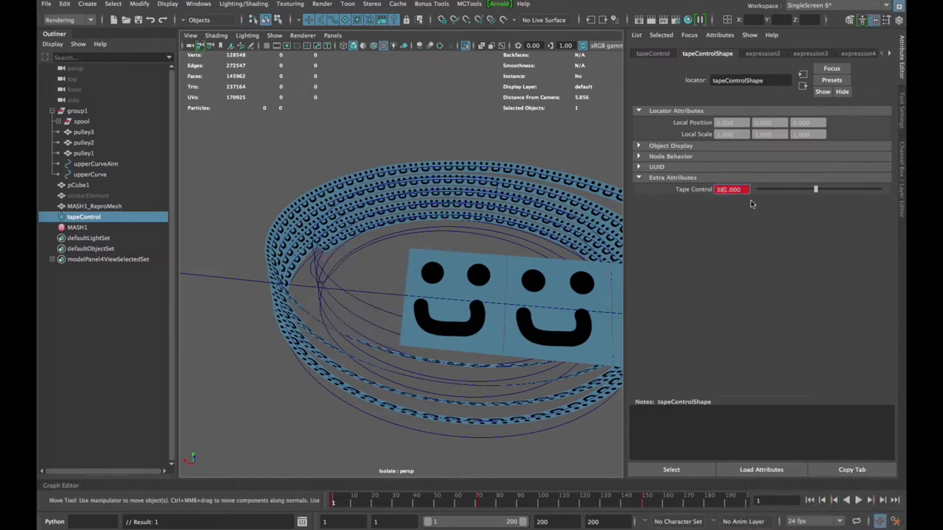
key("BackSpace")
type("2")
key("Return")
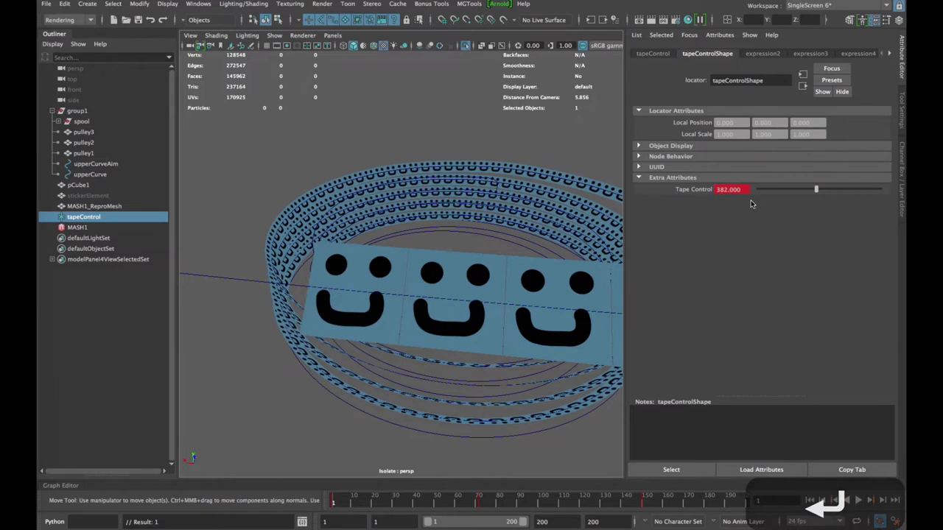
Exit isolate mode to show the spool and pulleys together with the whole tape
scroll(387, 361, "down", 3)
scroll(388, 361, "down", 5)
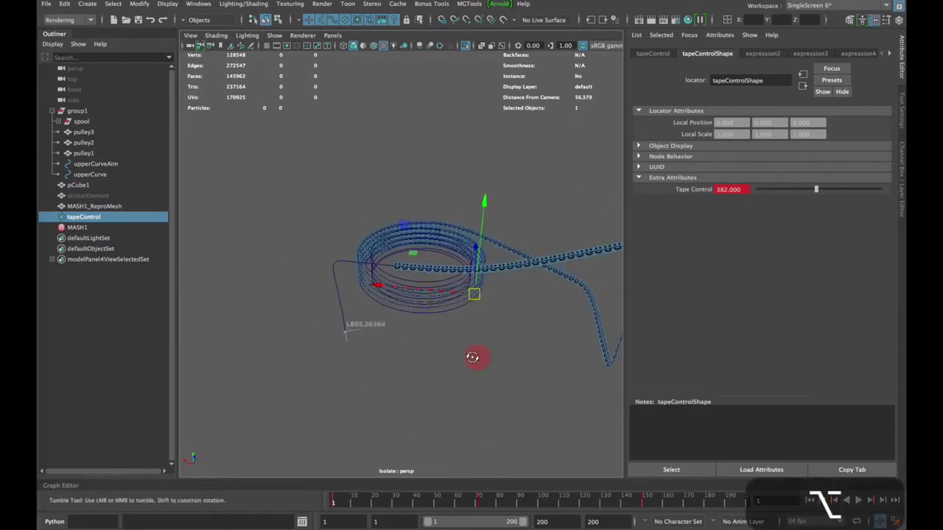
left_click_drag(472, 358, 446, 356, "alt")
key("ctrl+1")
middle_click_drag(498, 352, 468, 361, "alt")
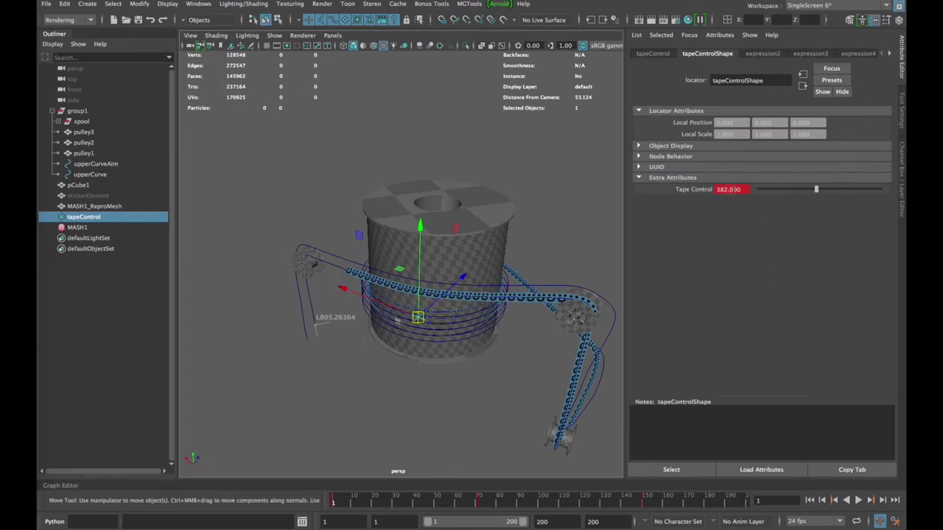
left_click_drag(529, 355, 509, 317, "alt")
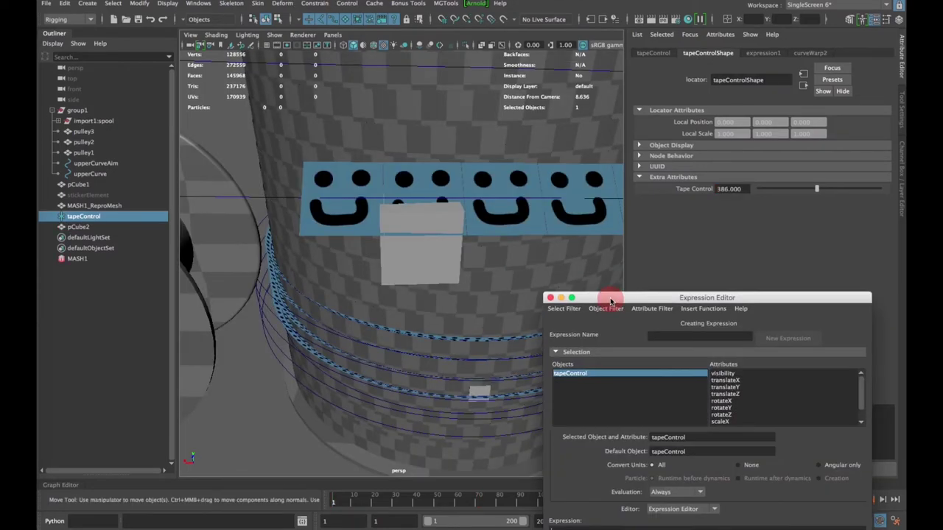
Dismiss the Expression Editor and slide Tape Control to about 472 to run the tape past the last pulley
left_click(607, 301)
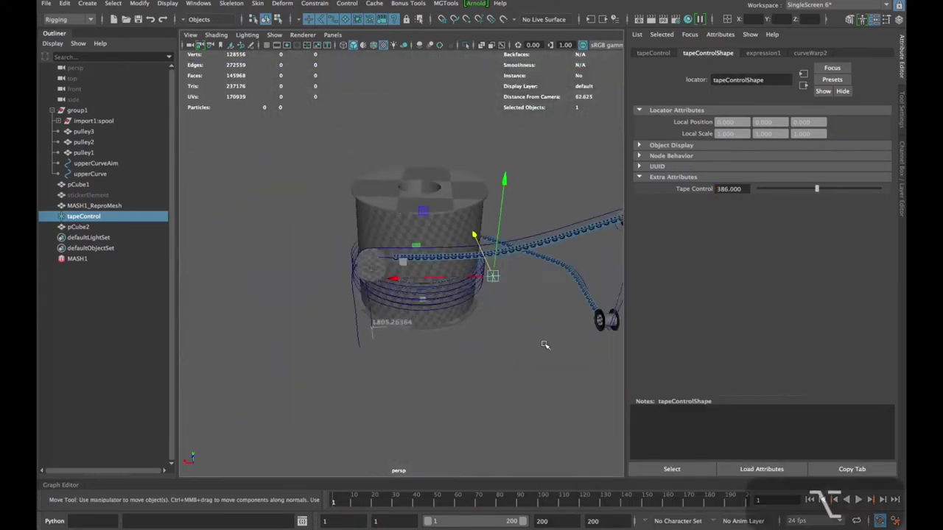
left_click_drag(543, 347, 423, 326, "alt")
right_click_drag(424, 326, 502, 325, "alt")
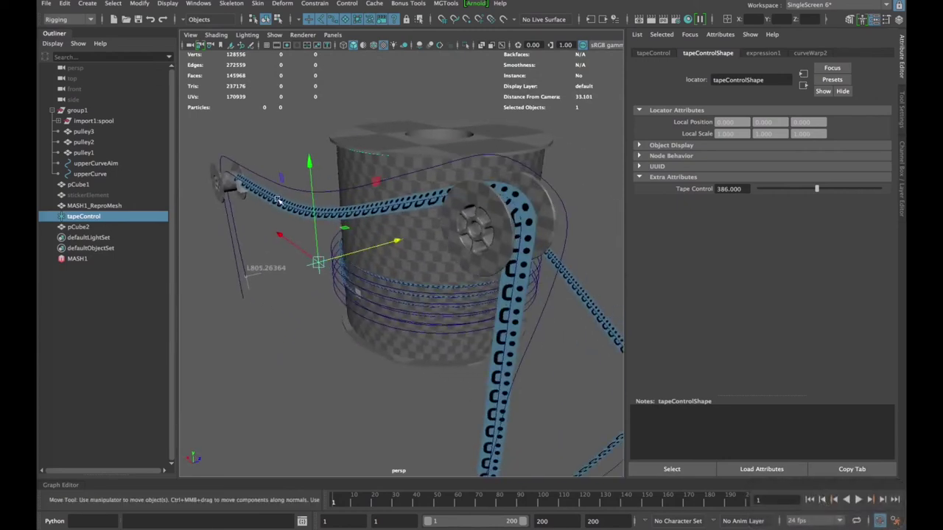
left_click_drag(279, 202, 376, 231, "alt")
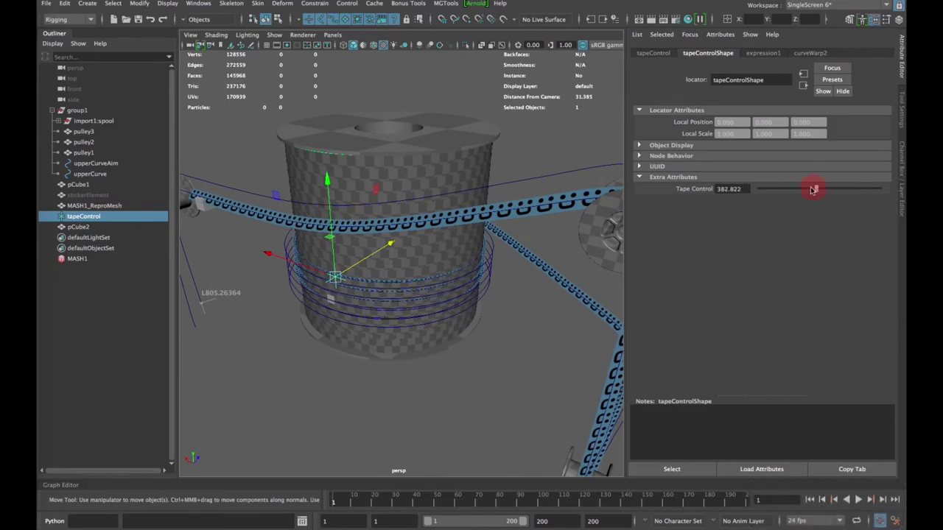
mouse_move(813, 189)
left_mouse_down()
mouse_move(778, 193)
mouse_move(852, 188)
mouse_move(786, 194)
mouse_move(830, 190)
left_mouse_up()
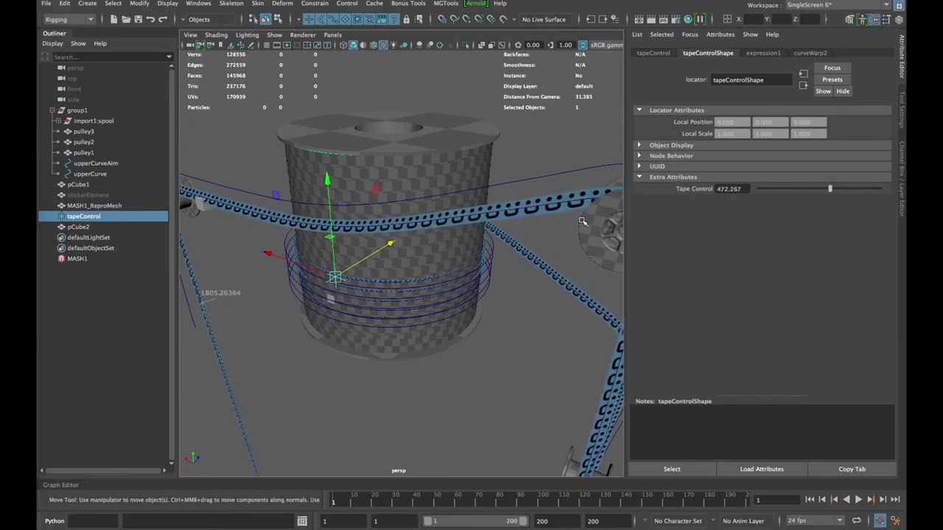
Follow the tape down to pulley1, select and frame that pulley, and examine how the tape wraps around it
left_click_drag(582, 221, 387, 255, "alt")
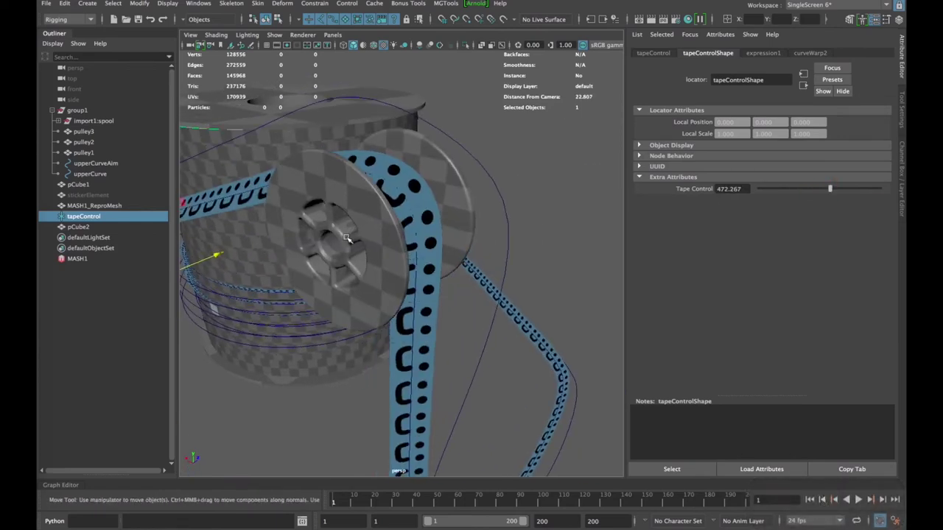
middle_click_drag(427, 334, 446, 177, "alt")
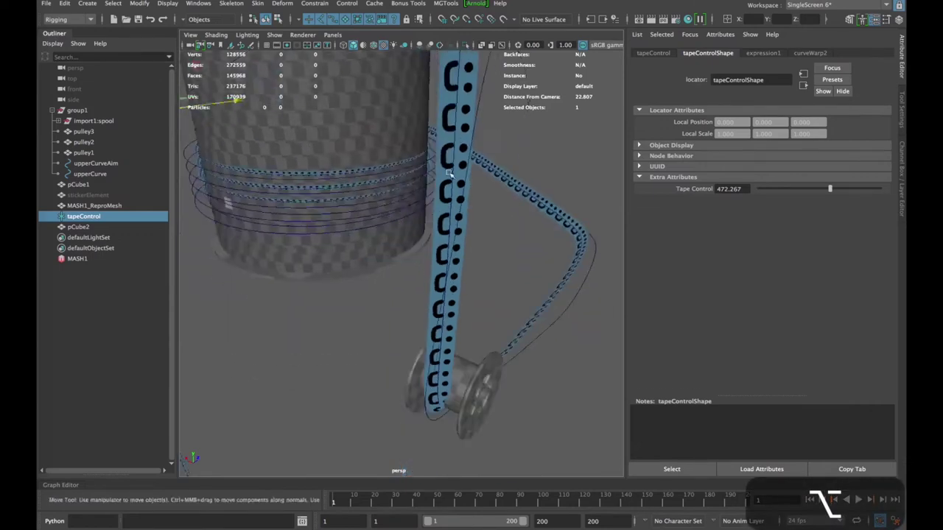
scroll(469, 366, "down", 6)
middle_click_drag(469, 366, 412, 326, "alt")
scroll(413, 326, "up", 5)
middle_click_drag(333, 356, 344, 327, "alt")
left_click(344, 328)
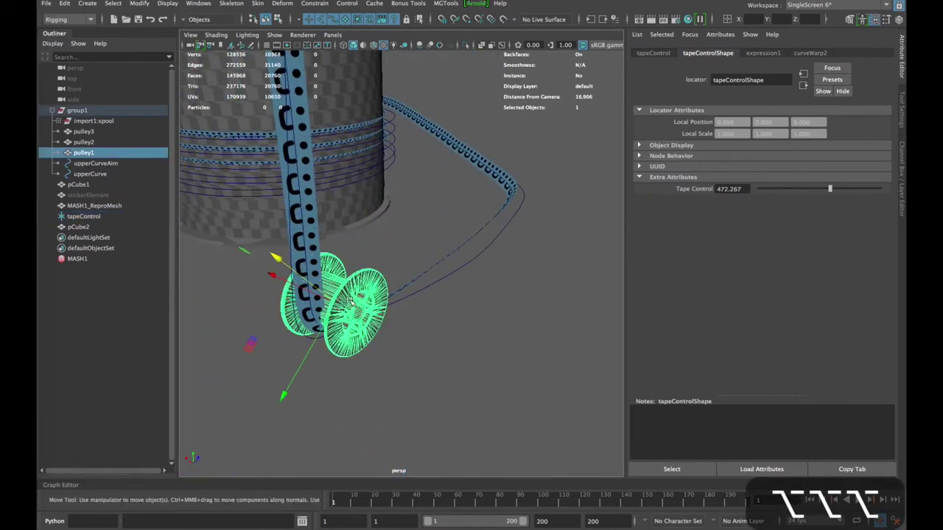
key("f")
left_click_drag(463, 294, 379, 223, "alt")
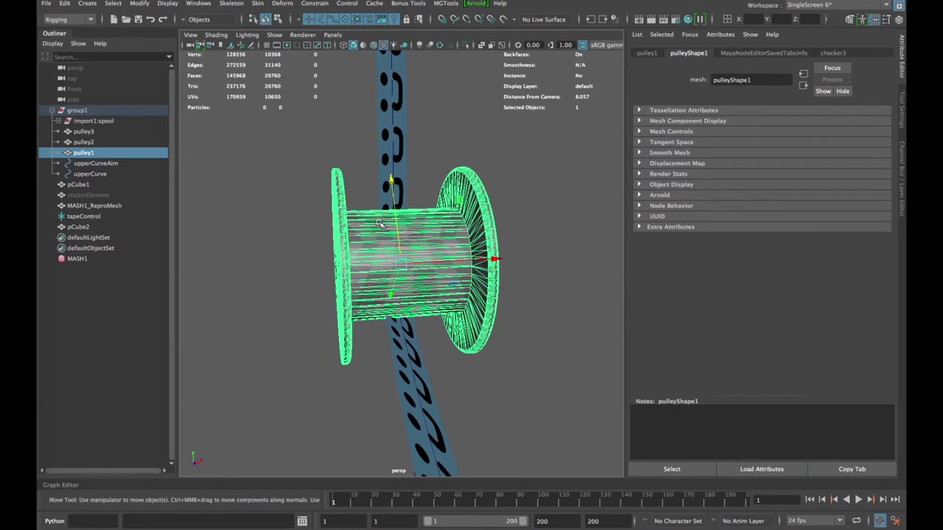
mouse_move(397, 237)
left_mouse_down("alt")
mouse_move(418, 241)
mouse_move(392, 220)
left_mouse_up("alt")
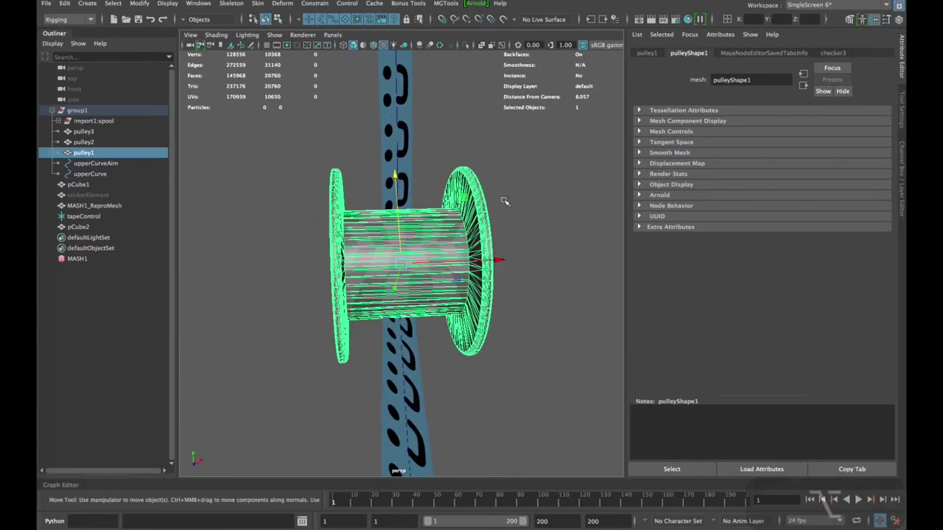
Create a polygon cube to serve as a measuring aid and move it from the origin down toward pulley1
left_click(503, 200)
left_click(89, 4)
mouse_move(151, 42)
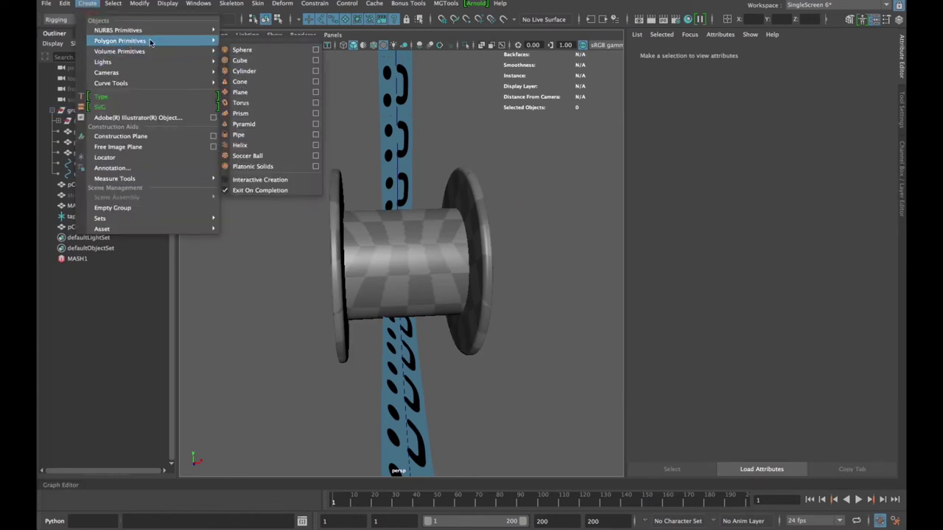
left_click(248, 60)
right_click_drag(571, 435, 513, 240, "alt")
left_click_drag(490, 225, 443, 237)
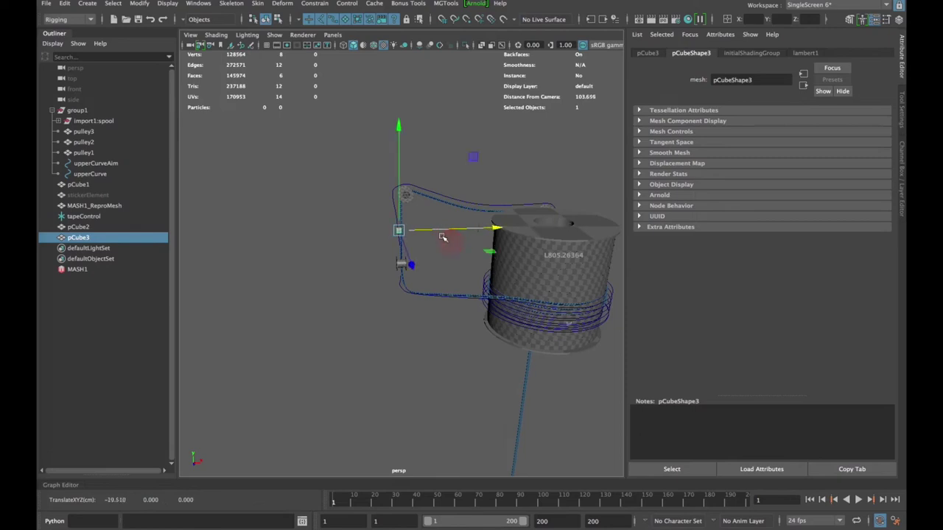
left_click_drag(399, 202, 409, 237)
Position the new cube on the middle of pulley1's drum so it overlaps the drum's centre
scroll(405, 303, "up", 10)
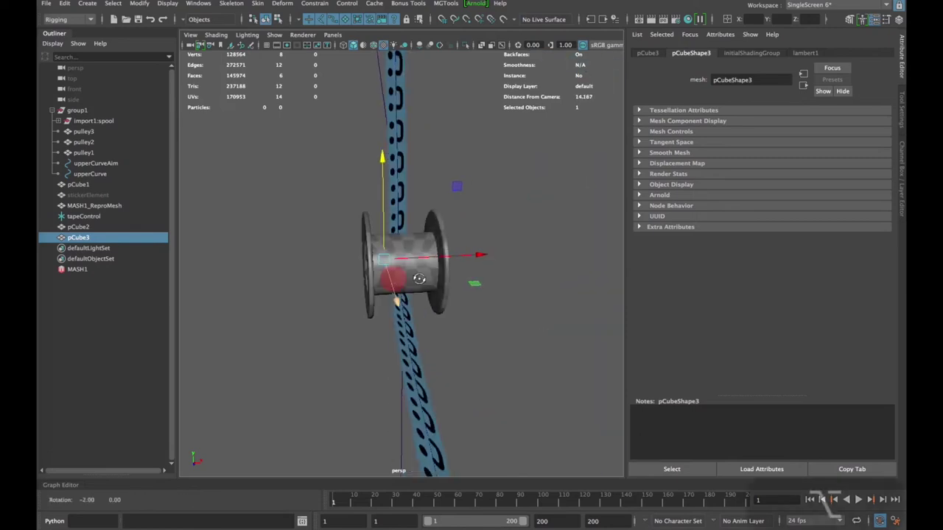
left_click_drag(395, 301, 361, 287, "alt")
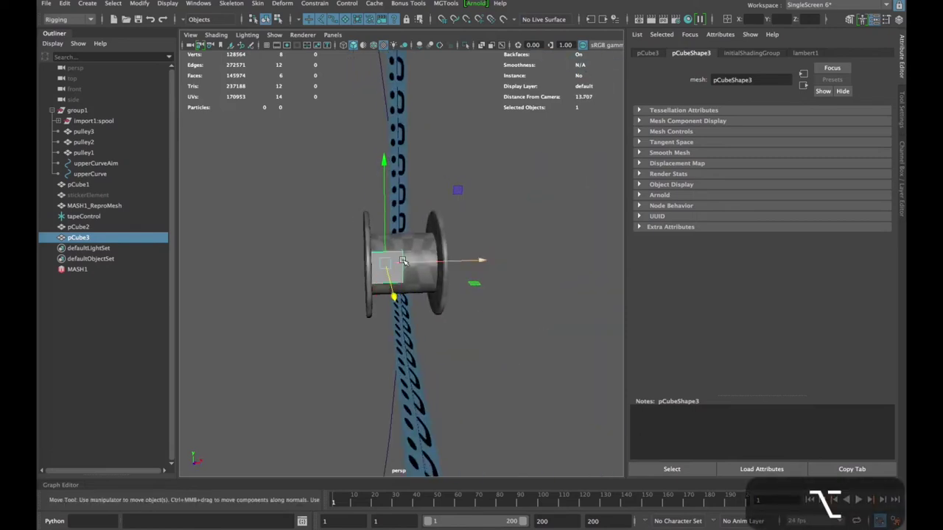
left_click_drag(413, 262, 405, 159)
key("r")
scroll(408, 193, "up", 10)
left_click_drag(401, 291, 408, 250, "alt")
key("w")
left_click_drag(419, 187, 424, 229)
Isolate the measuring cube together with pulley1, and select only the cube
left_click(542, 194, "shift")
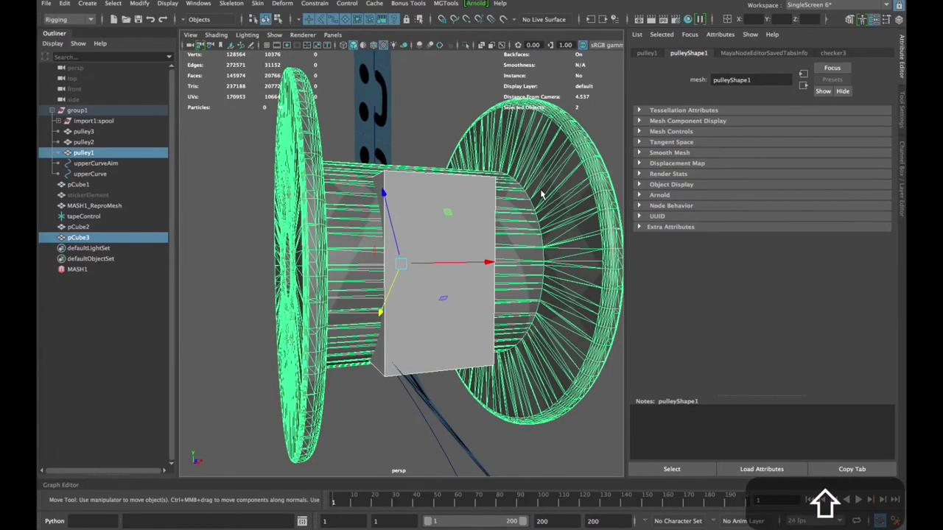
key("ctrl+1")
left_click_drag(513, 231, 493, 257, "alt")
middle_click_drag(492, 257, 486, 230, "alt")
left_click(438, 136)
left_click(441, 169)
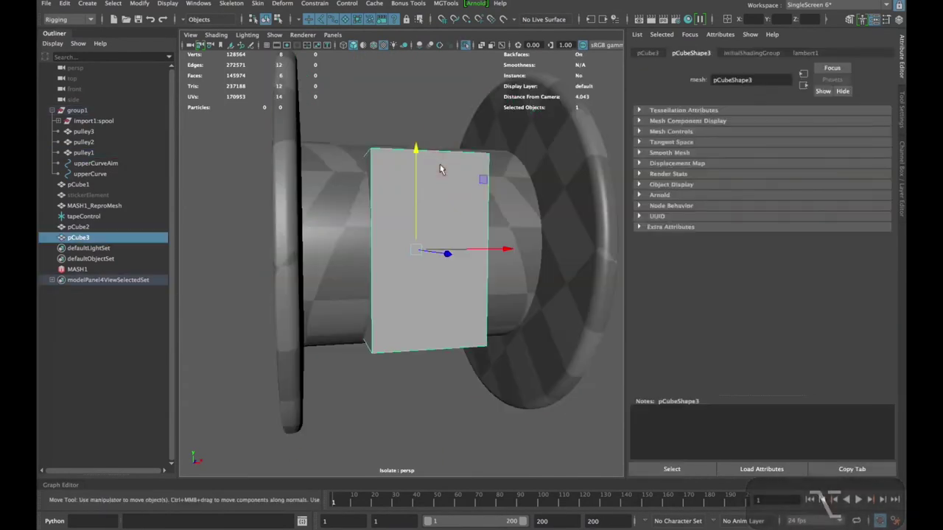
Scale the cube in Y to about 2 and align it vertically so its height spans the diameter of pulley1's drum
key("r")
left_click_drag(418, 173, 416, 166)
mouse_move(417, 165)
left_mouse_down("alt")
mouse_move(419, 183)
mouse_move(416, 167)
left_mouse_up("alt")
key("w")
key("r")
left_click_drag(416, 168, 430, 209, "alt")
key("w")
key("r")
key("w")
left_click_drag(455, 297, 412, 221)
key("r")
key("w")
left_click(406, 197)
key("r")
key("w")
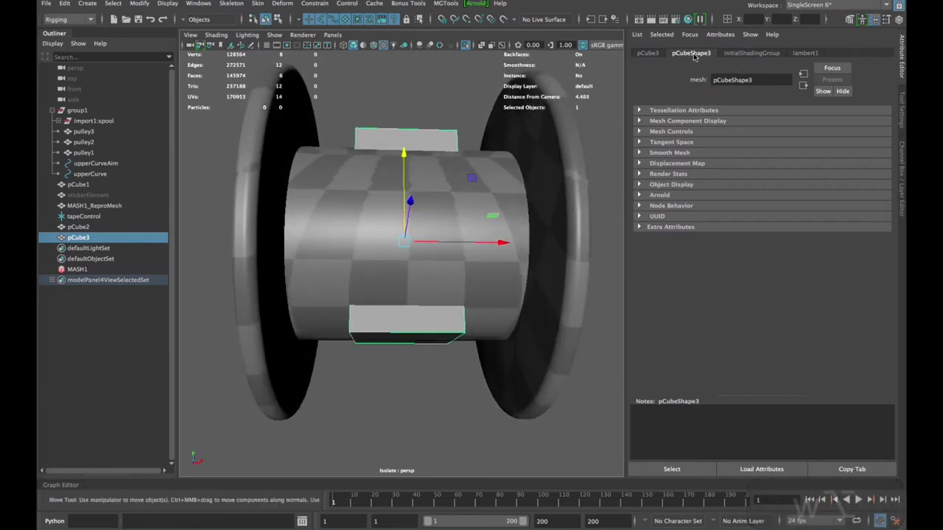
Read the cube's Y scale in its transform attributes as the diameter of pulley1's drum
left_click(648, 53)
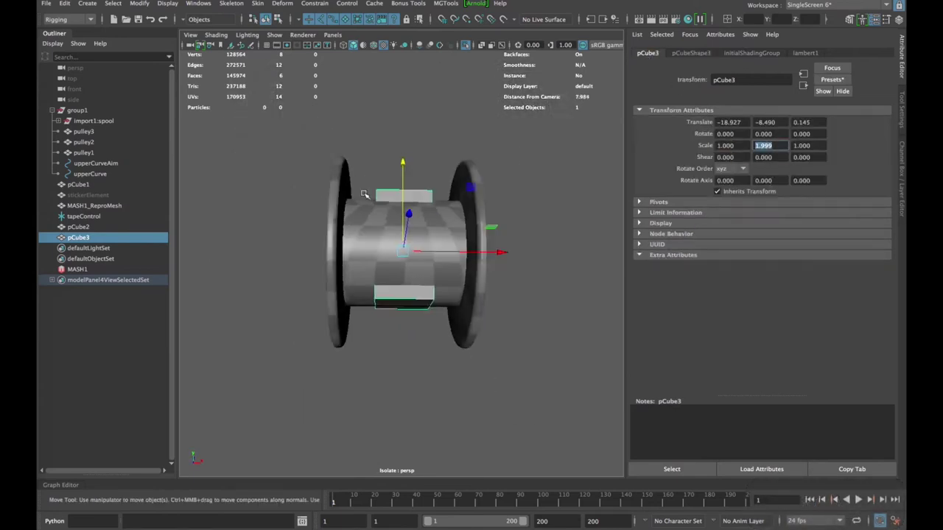
left_click_drag(369, 194, 465, 274, "alt")
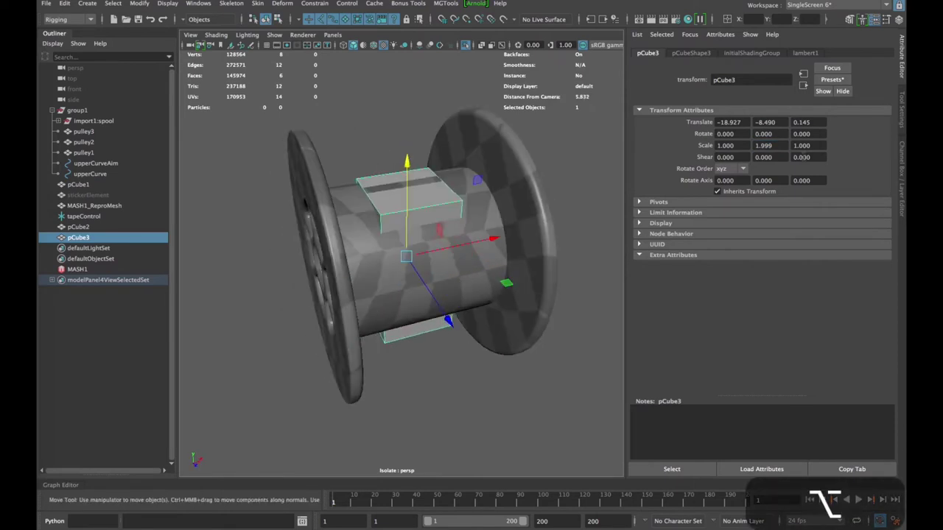
left_click_drag(770, 145, 674, 149)
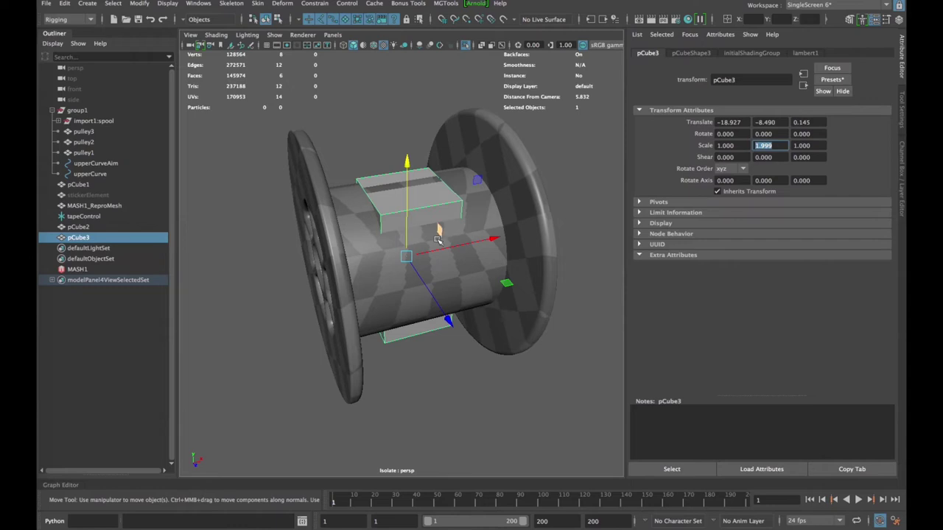
Delete the measuring cube and exit isolate mode to bring back the full scene
left_click(441, 204)
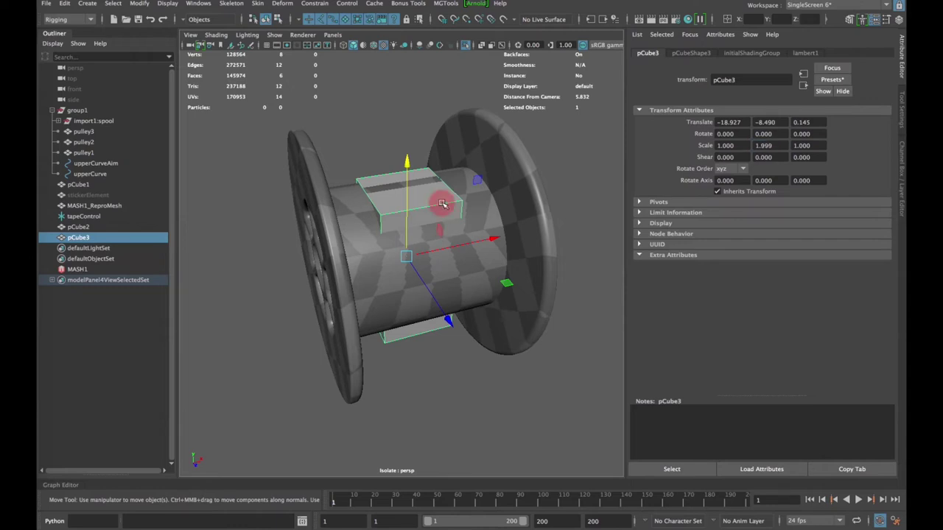
key("BackSpace")
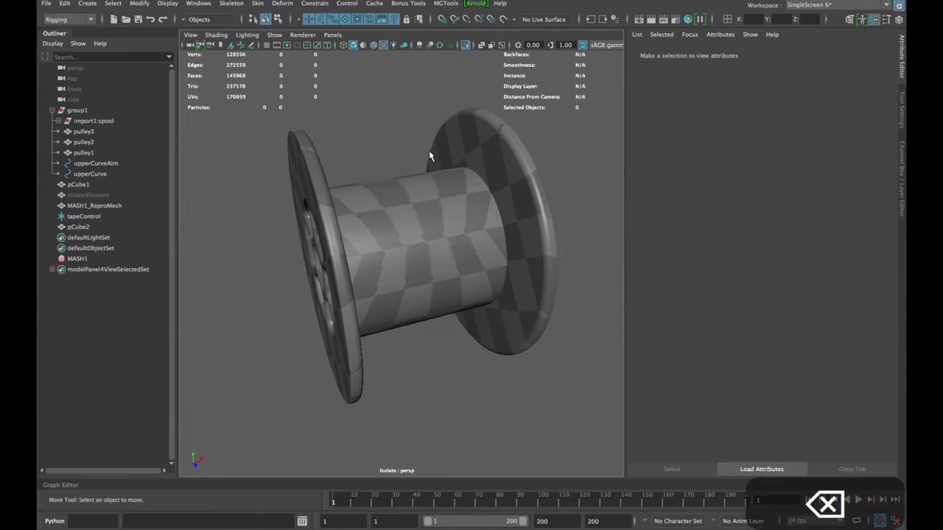
key("ctrl+1")
Check how the tape passes around pulley1, and reset the pulley's X rotation to 0
scroll(417, 214, "down", 5)
scroll(427, 254, "up", 7)
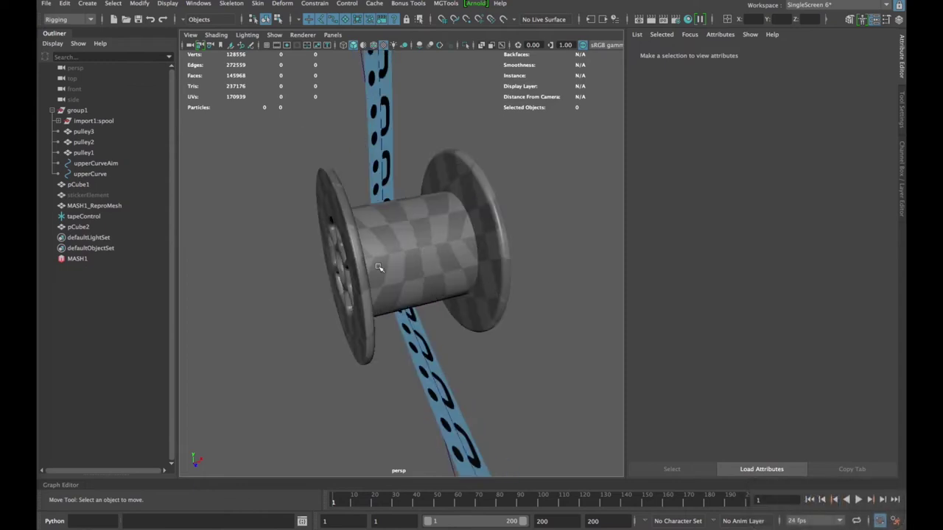
left_click_drag(362, 212, 415, 191, "alt")
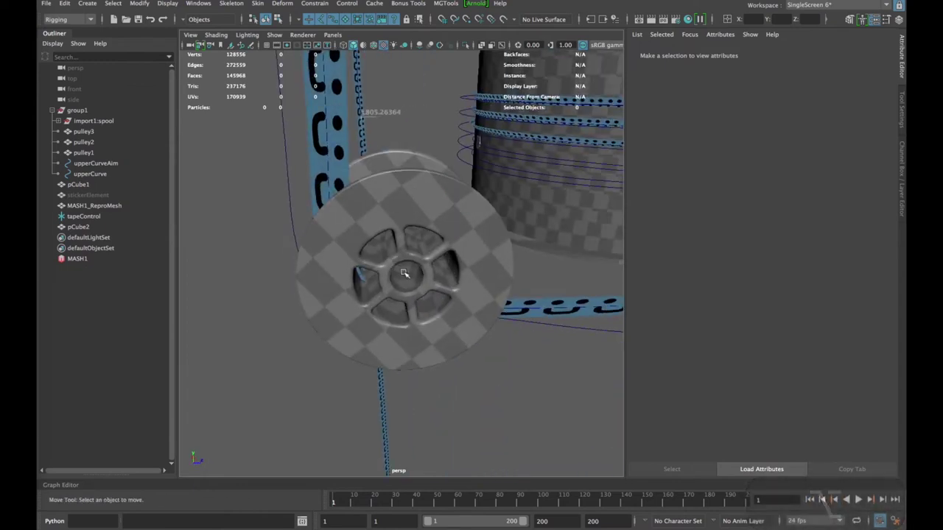
left_click_drag(404, 273, 456, 274, "alt")
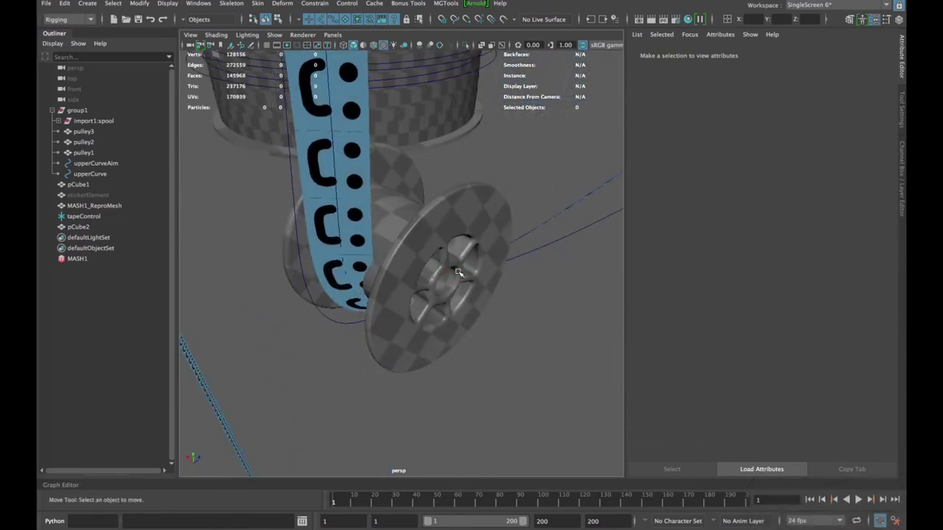
left_click_drag(534, 288, 504, 313, "alt")
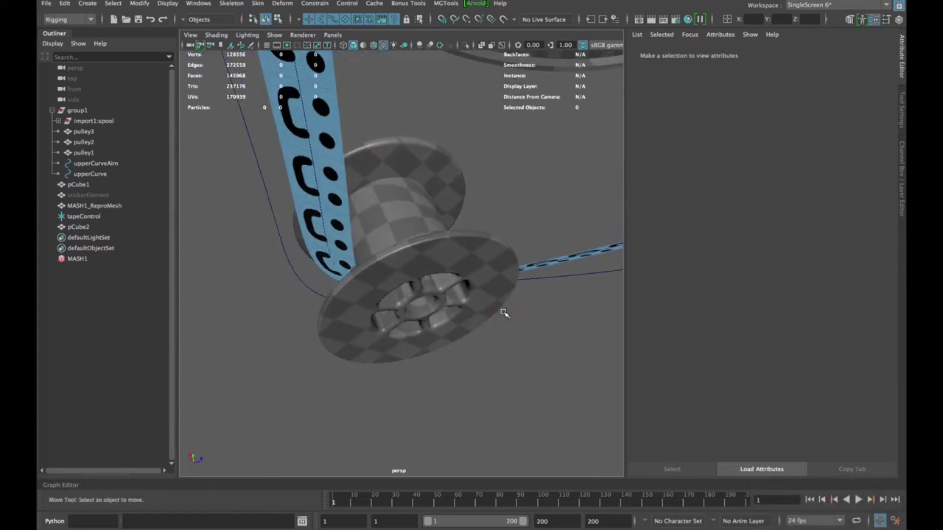
left_click_drag(458, 295, 406, 272, "alt")
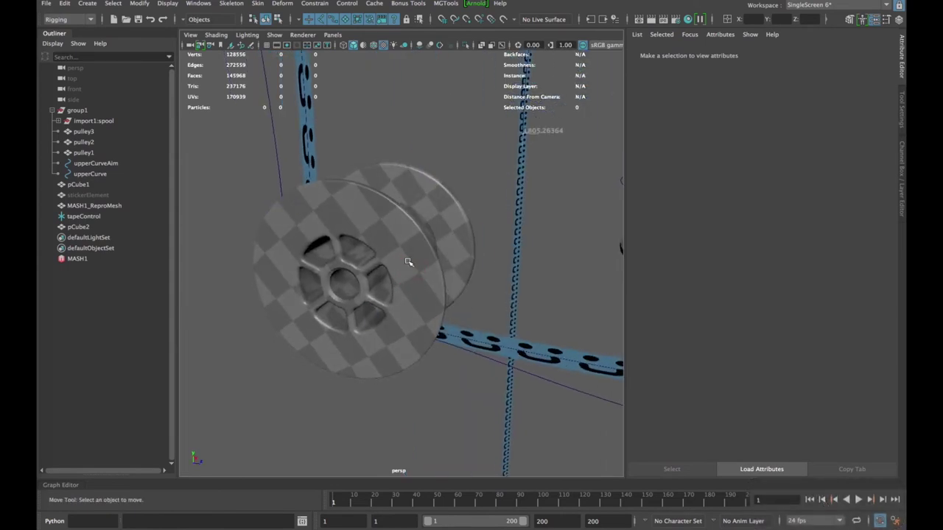
left_click(328, 199)
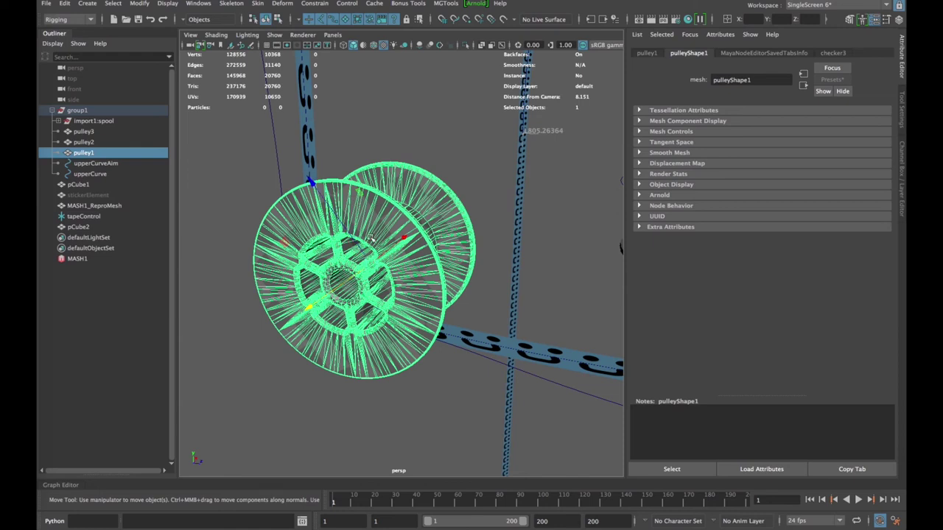
left_click(658, 55)
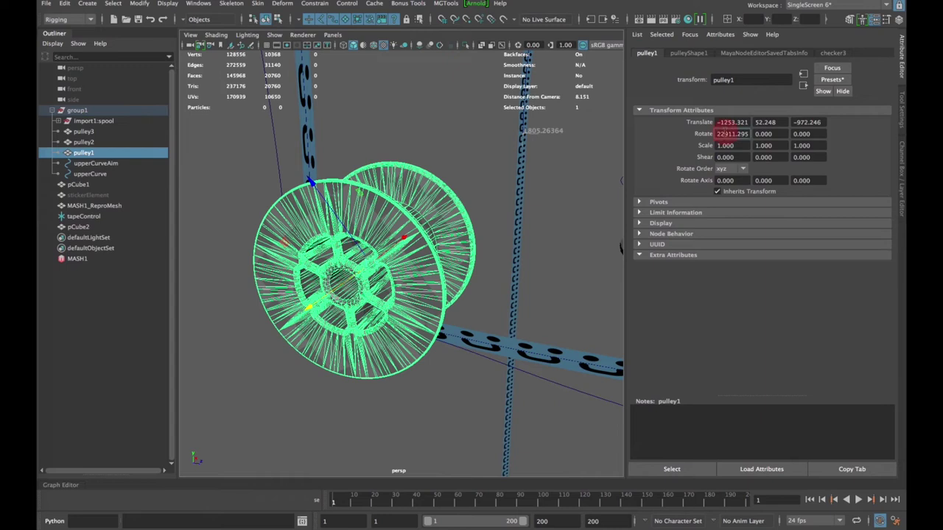
type("0")
key("Return")
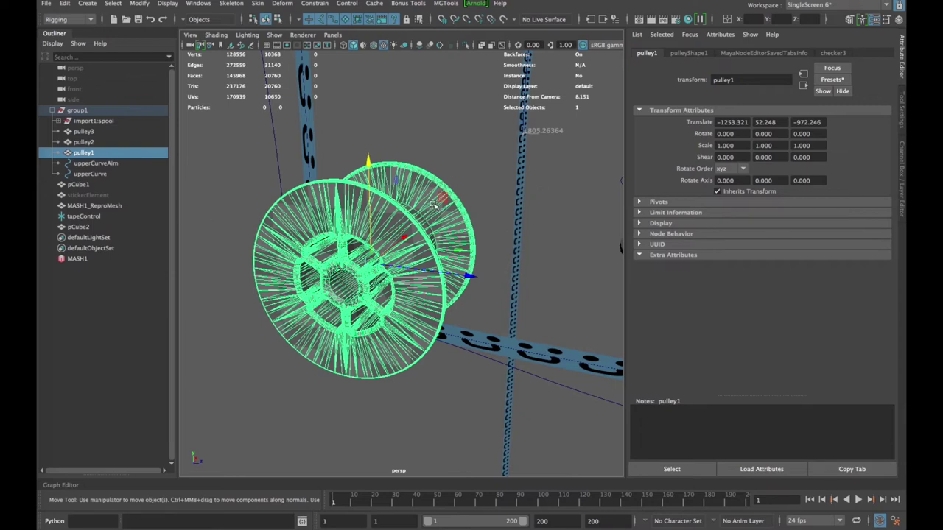
Try rotating pulley1 slightly about its X axis to test its spin direction, and undo the rotation
left_click(461, 171)
left_click(436, 194)
key("e")
mouse_move(430, 190)
left_mouse_down()
mouse_move(417, 183)
mouse_move(450, 227)
mouse_move(405, 166)
mouse_move(476, 217)
mouse_move(412, 187)
mouse_move(420, 198)
left_mouse_up()
key("super+z")
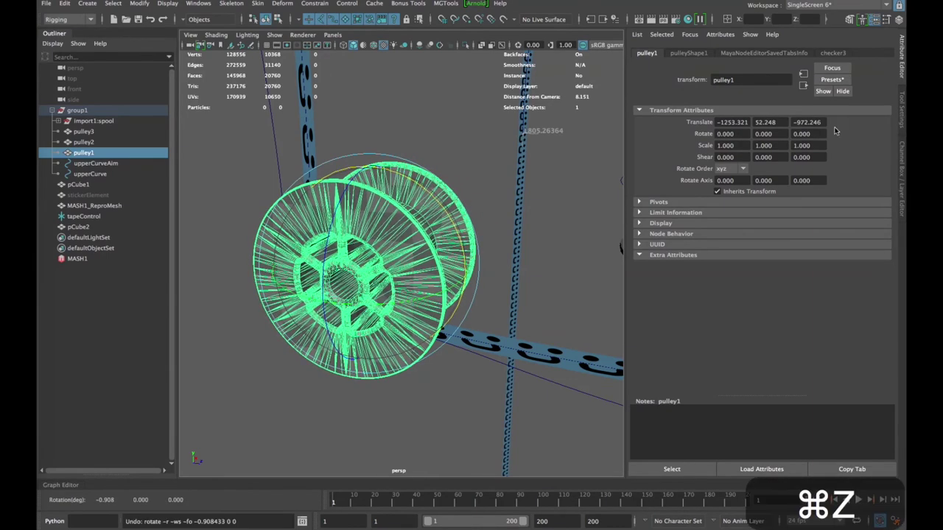
Start a new expression on pulley1's X rotation, beginning with "pulley1.rotateX = ("
right_click(726, 132)
left_click(744, 140)
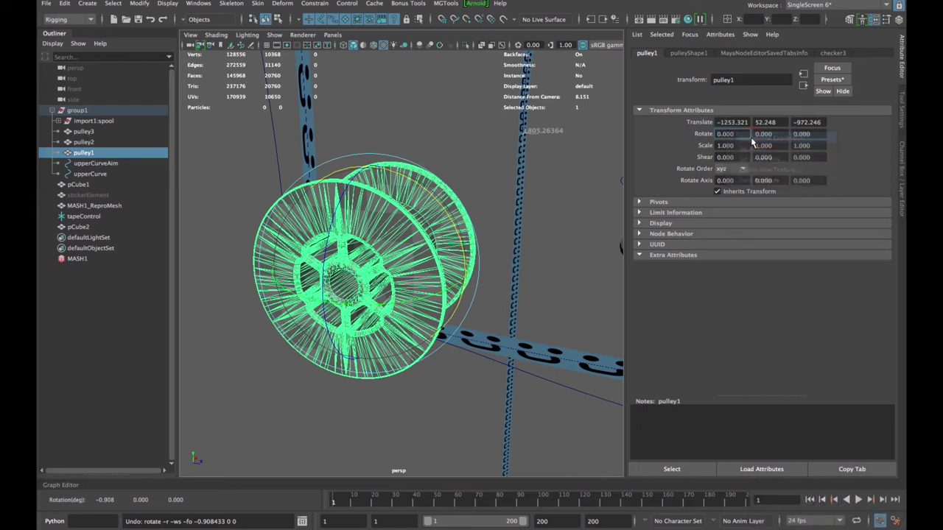
left_click_drag(678, 207, 675, 138)
left_click(625, 395)
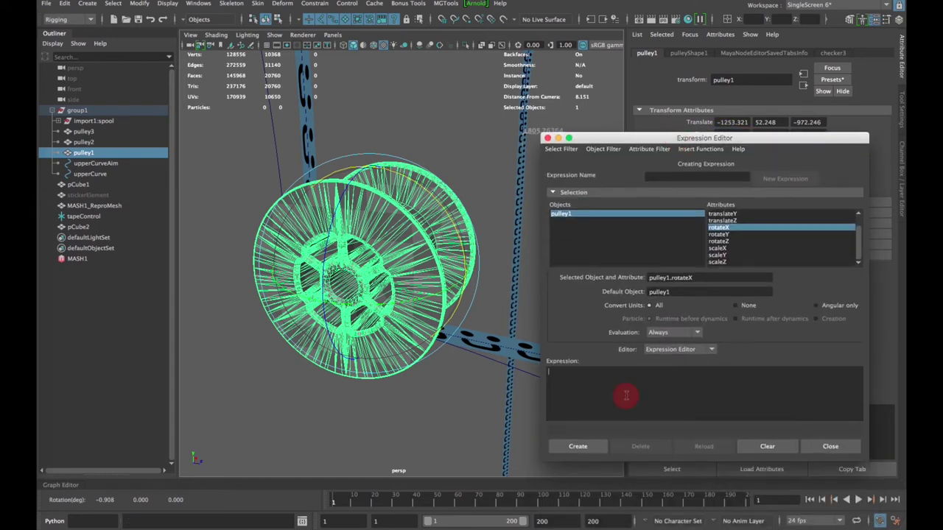
type("pull")
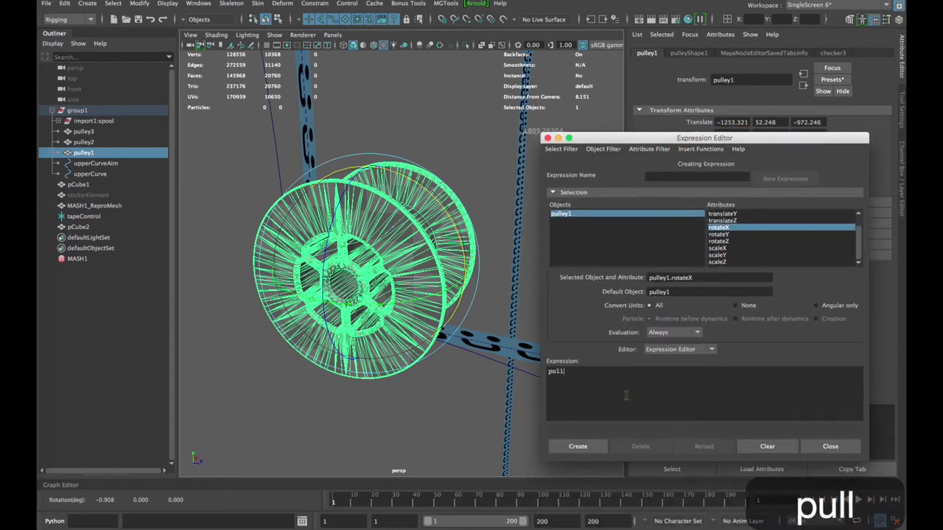
type("ey1")
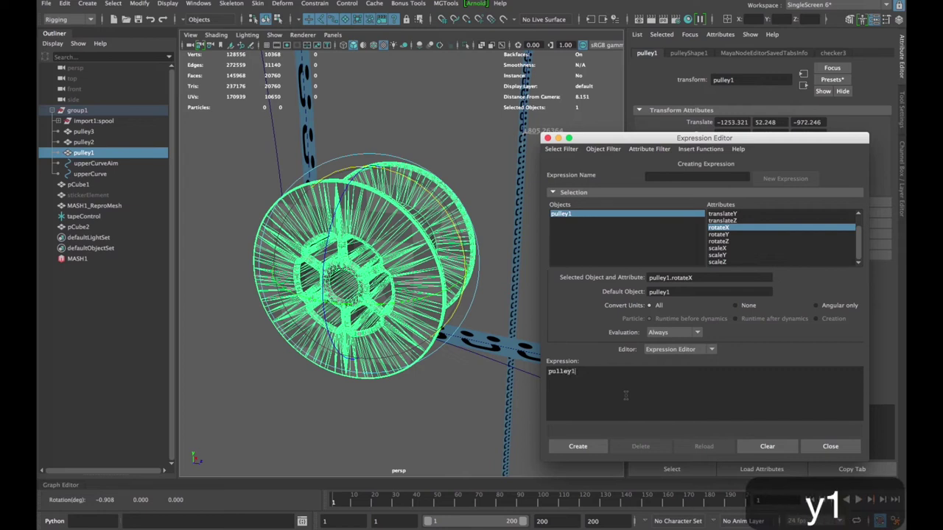
type(".r")
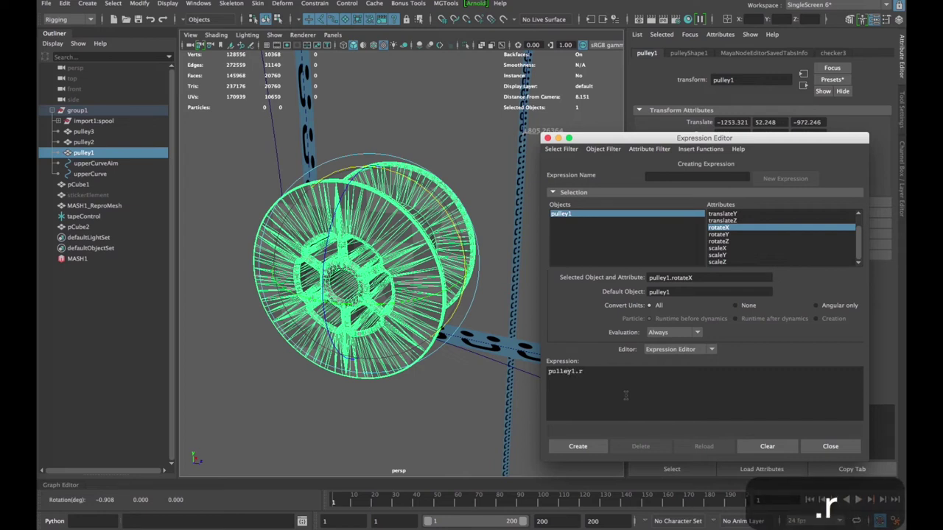
type("otate")
type("X = ")
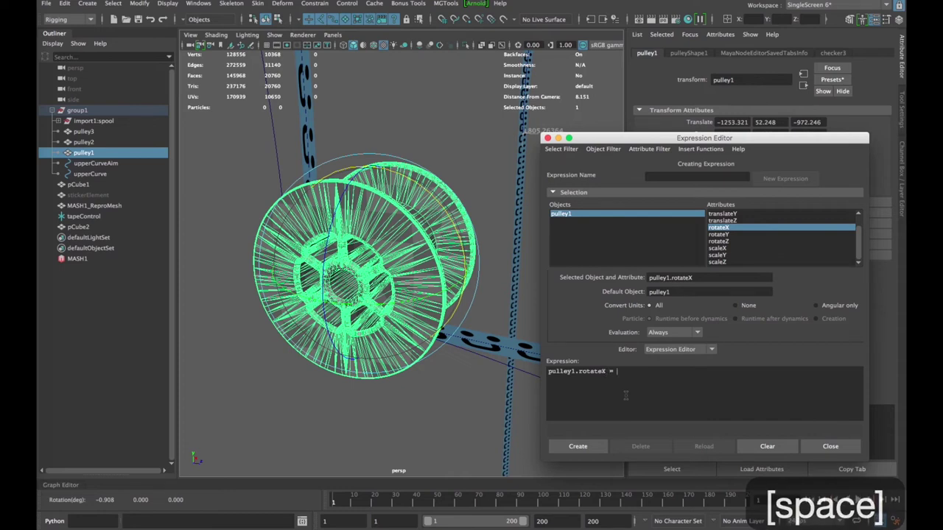
type("(")
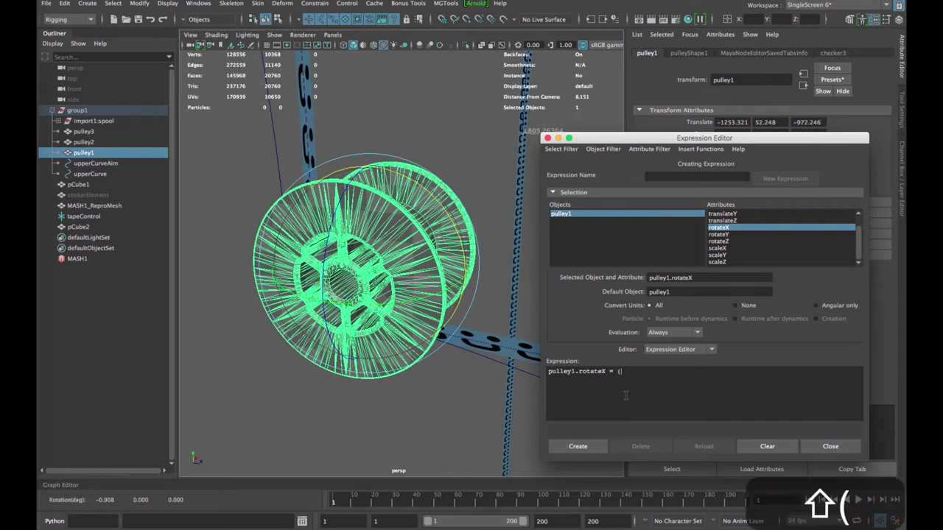
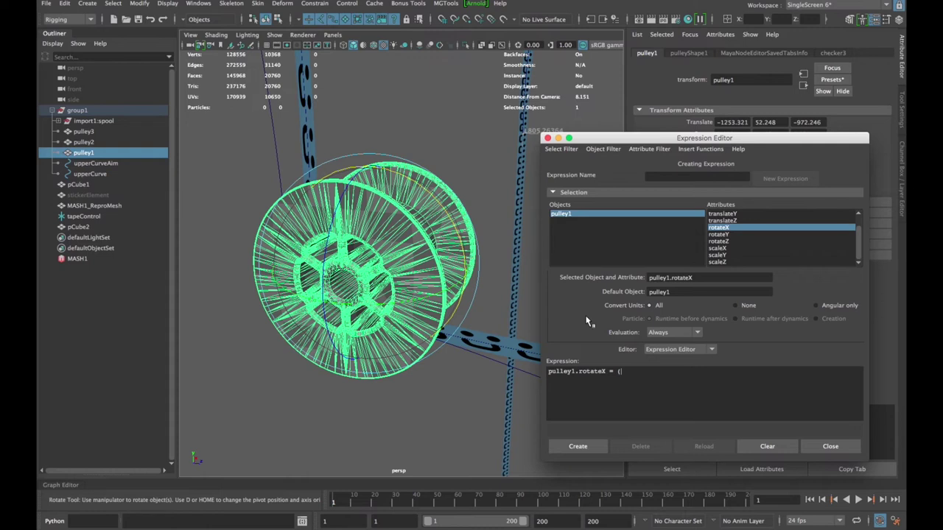
Complete pulley1's X rotation formula so it reads "pulley1.rotateX = (tapeControl.tapeControl * 360) / 6.28"
type("tapeCtron")
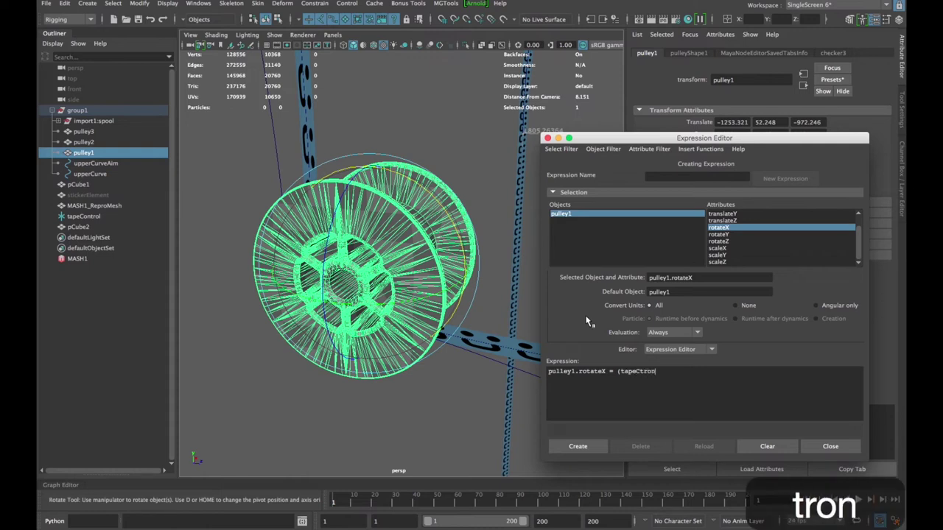
key("BackSpace")
key("BackSpace")
key("BackSpace")
key("BackSpace")
type("ontro")
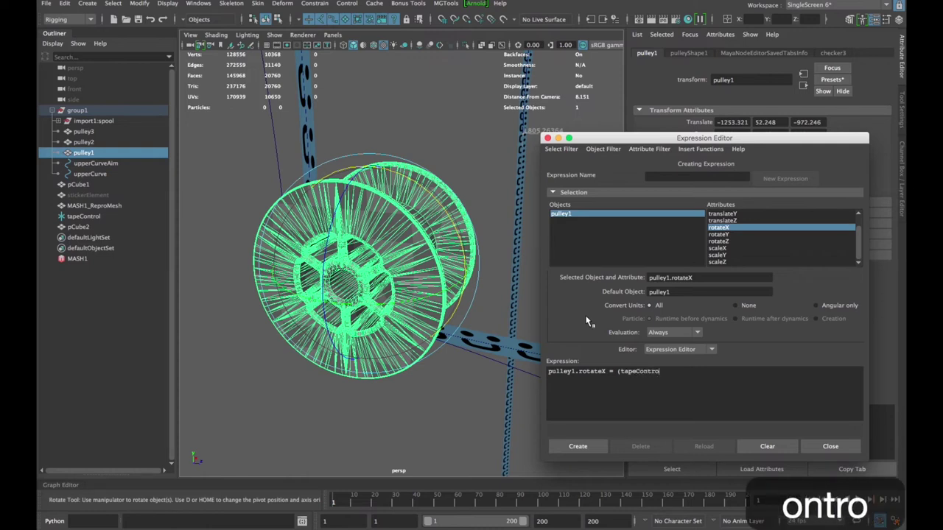
type("l.tapeControl")
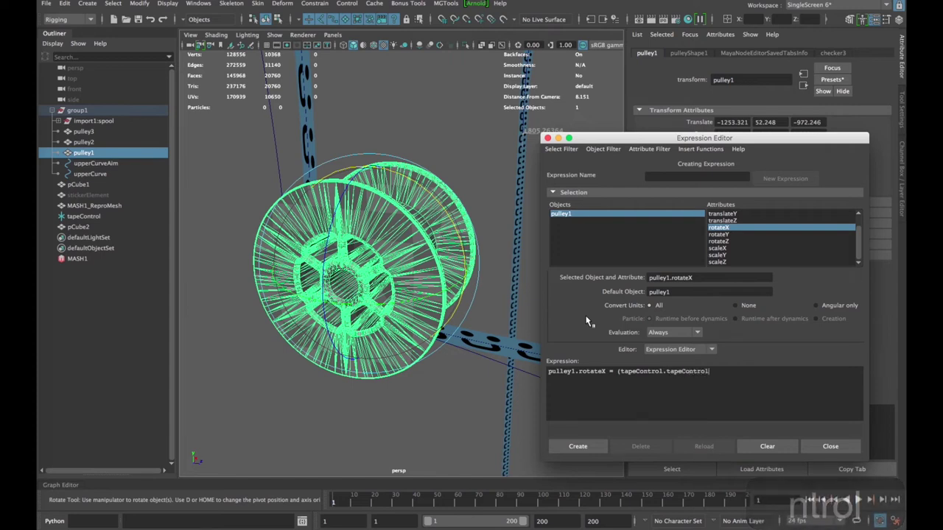
type(" * ")
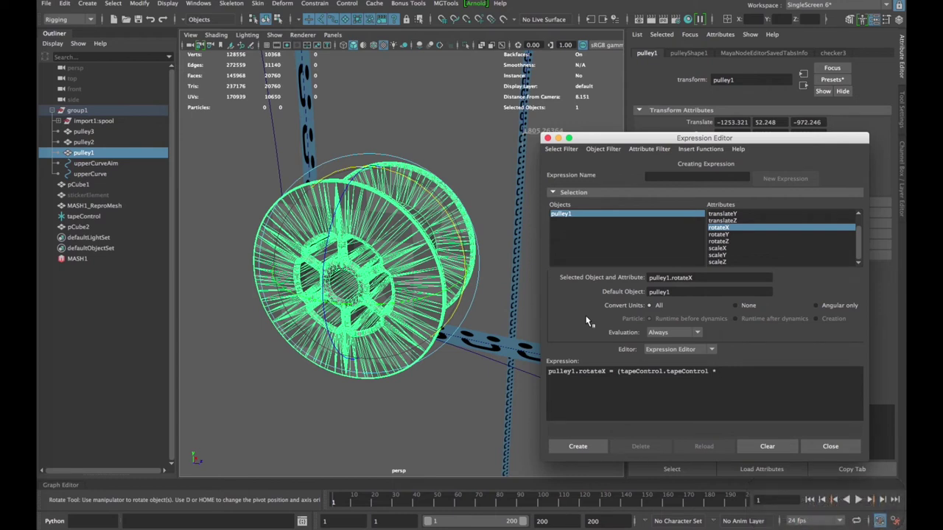
type("360")
key("shift")
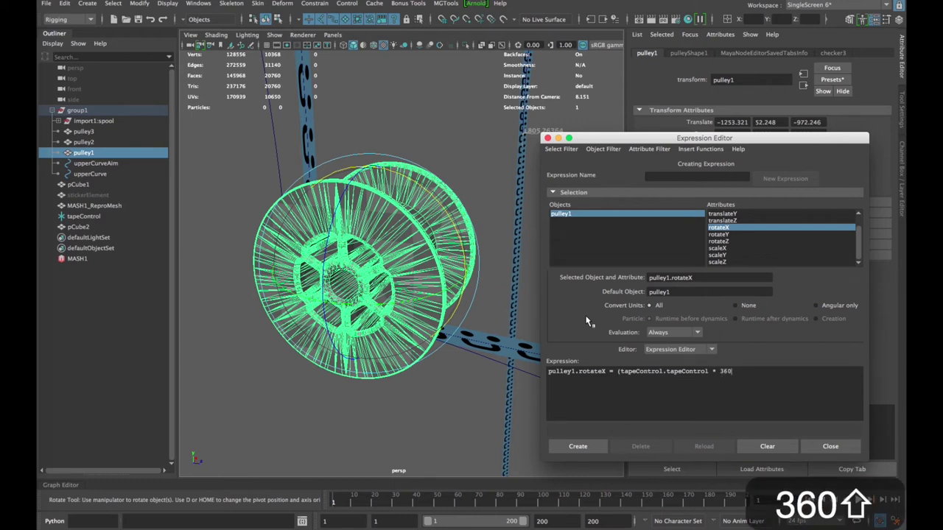
type(") / ")
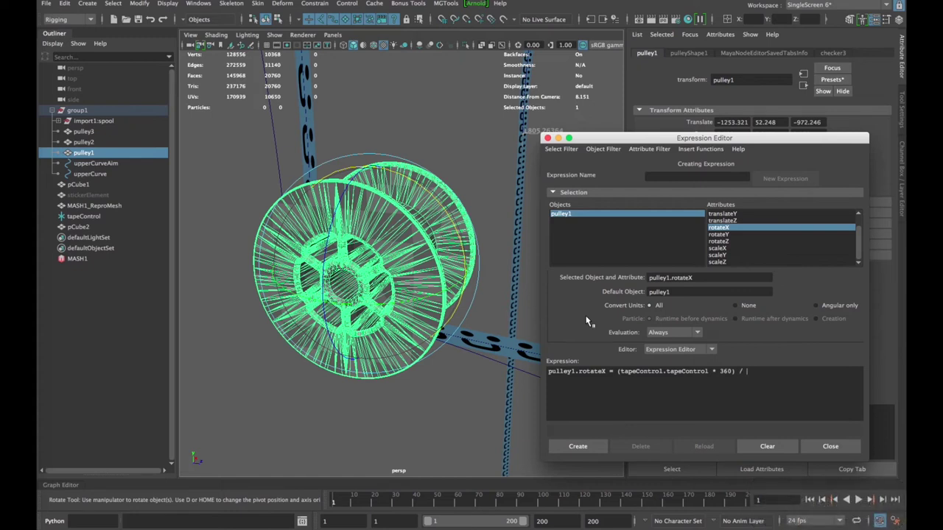
type("6.28")
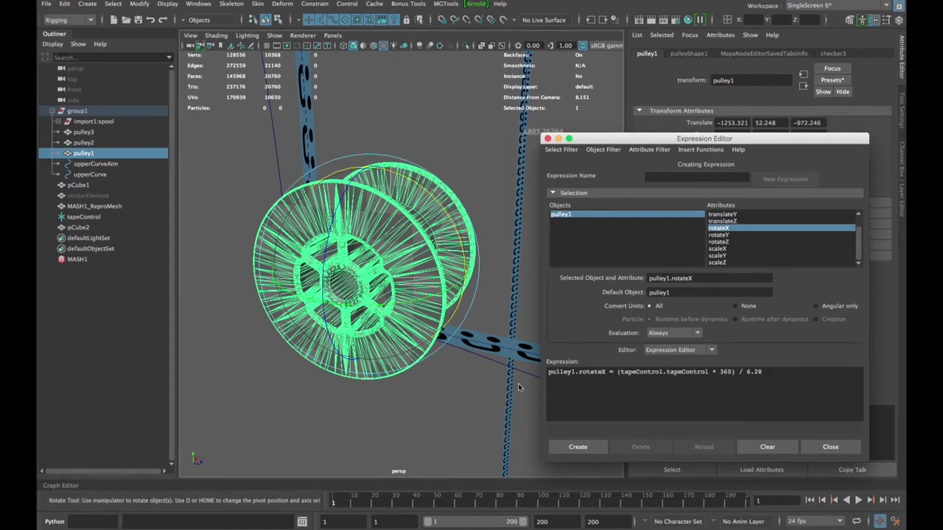
Write a worked example line, "360 = (X * 360)", beneath the rotateX formula
key("Return")
key("Return")
key("Return")
type("360")
left_click_drag(605, 374, 576, 372)
left_click(563, 372)
left_click(583, 387)
type("=")
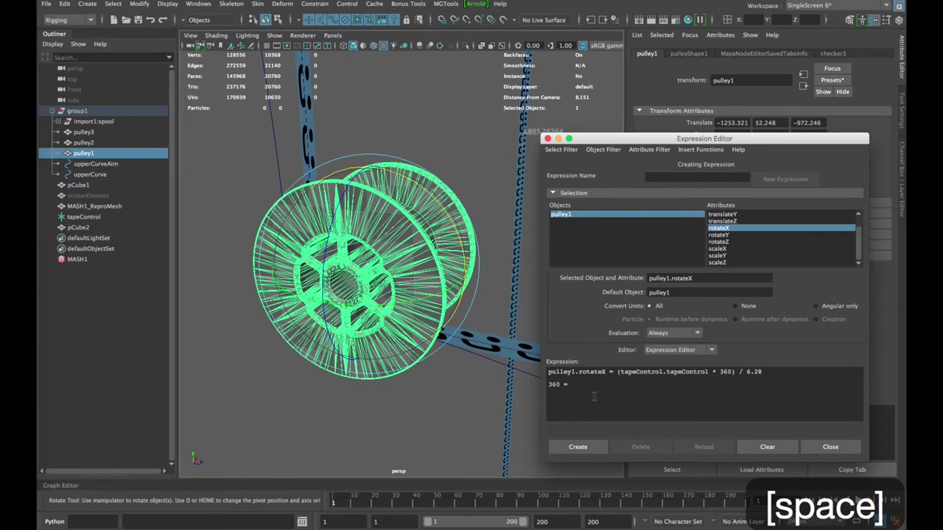
type(" (")
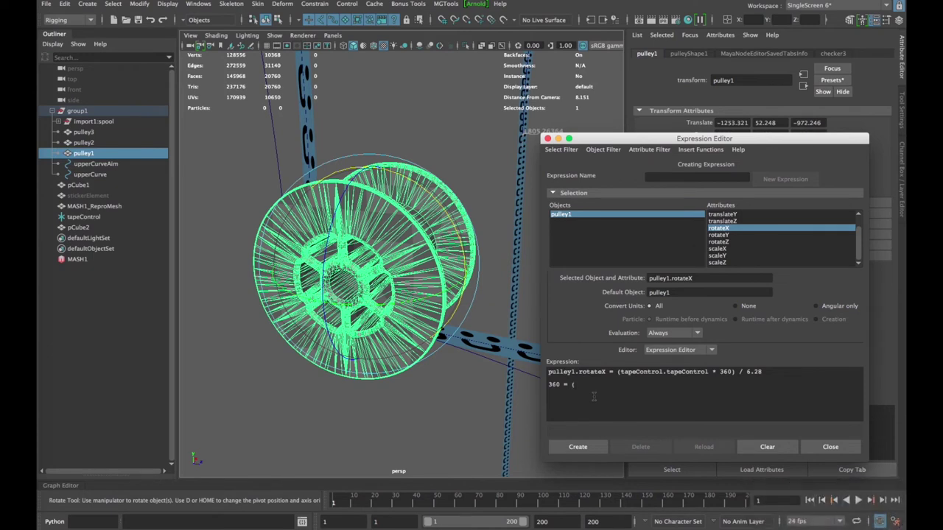
type("X")
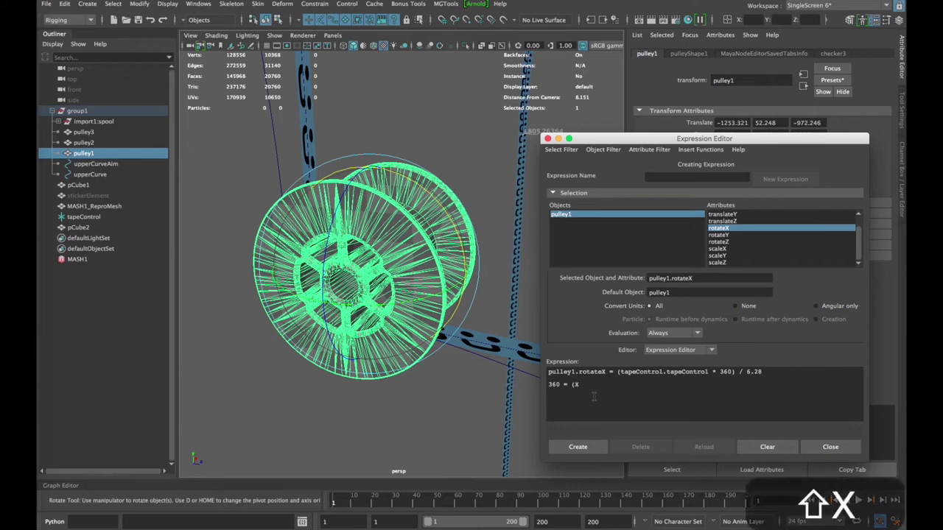
key("Right")
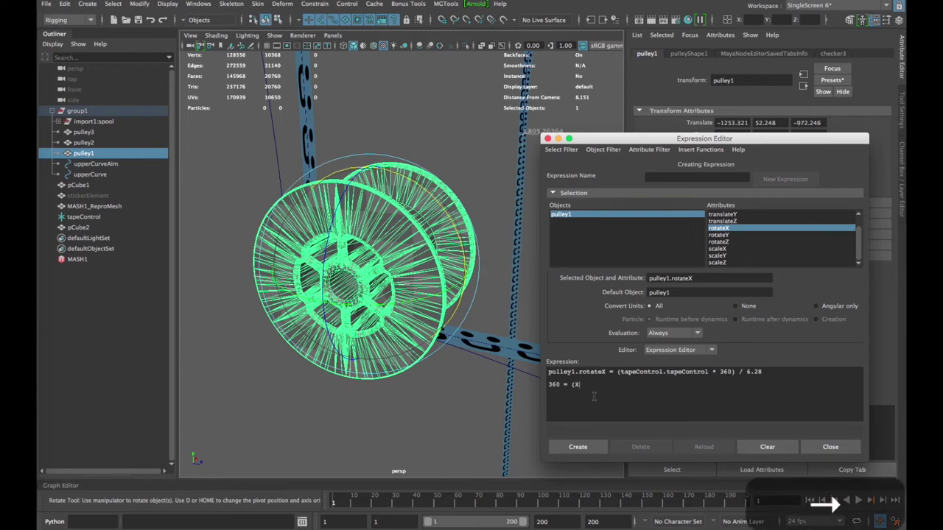
type("* ")
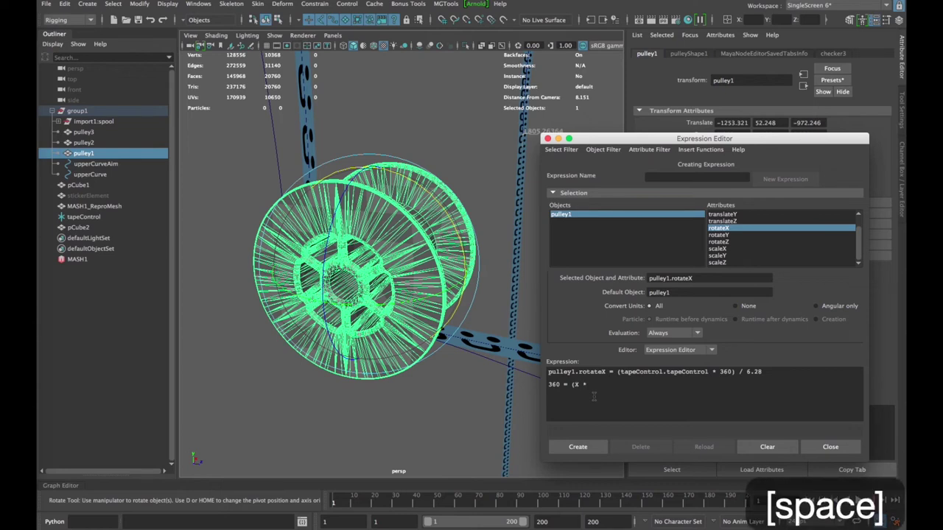
type("3")
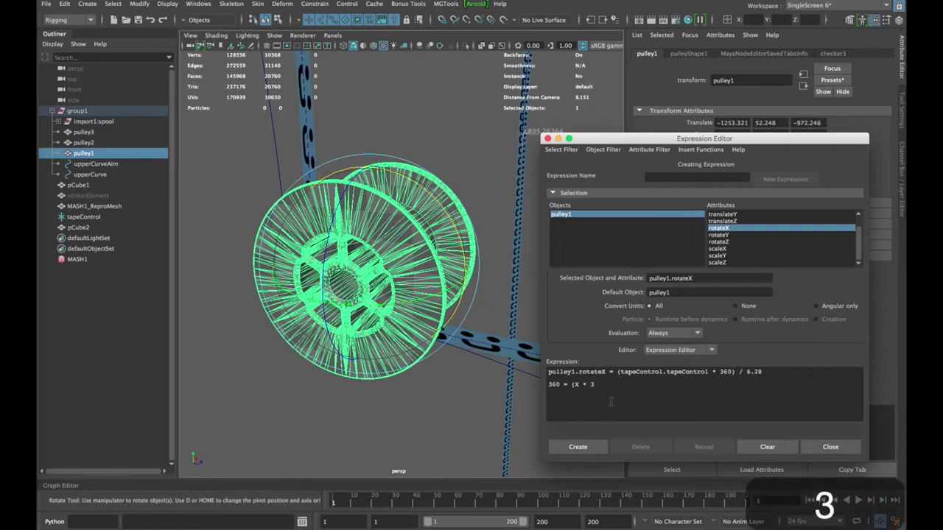
type("60")
key("shift")
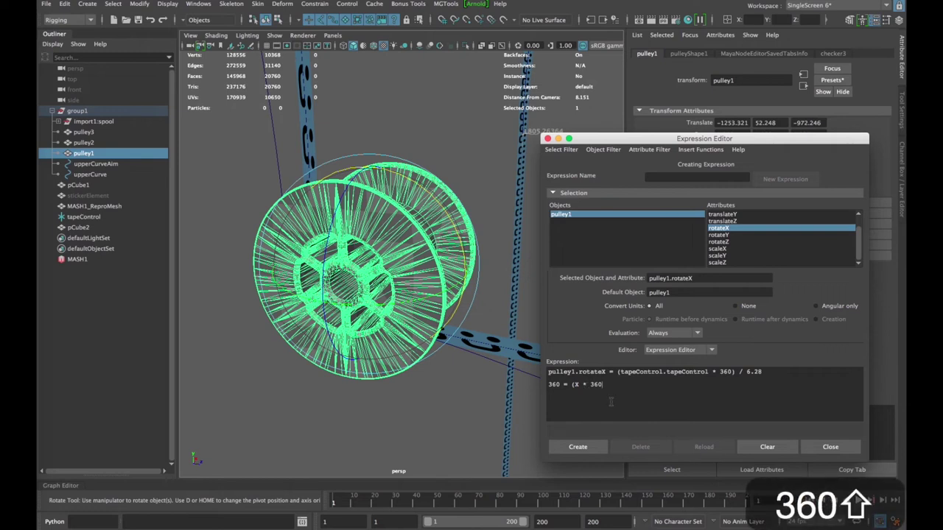
type(")")
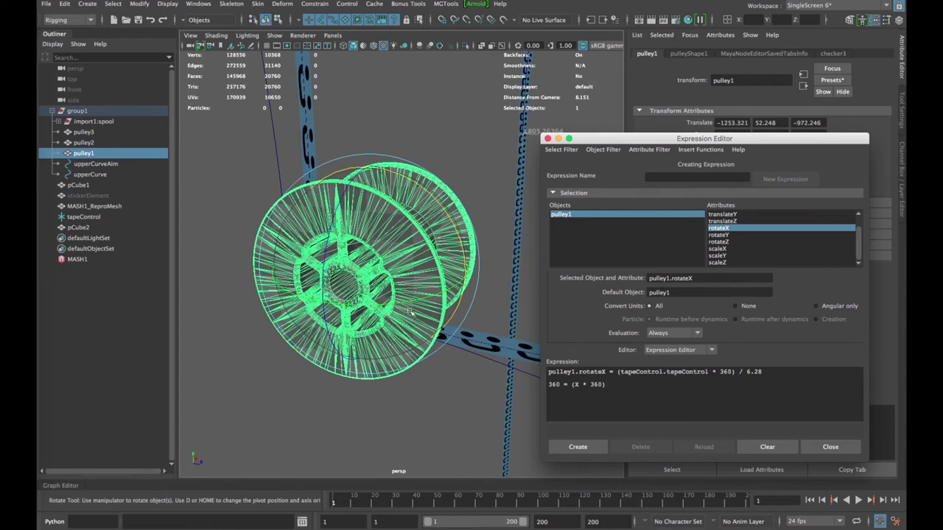
Replace X in the example line with 6.28 and divide by 6.28, giving "360 = (6.28 * 360) / 6.28"
left_click(577, 387)
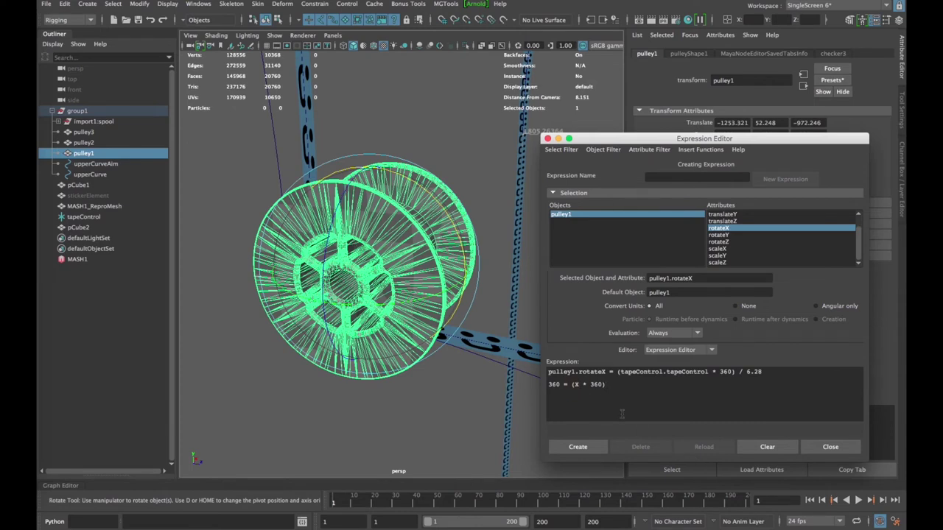
key("BackSpace")
type("1")
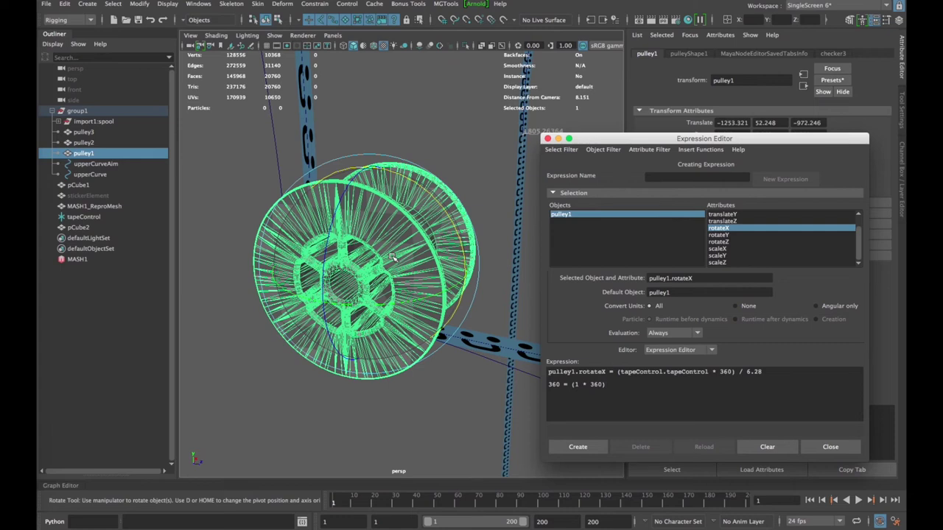
type("/ 6.28")
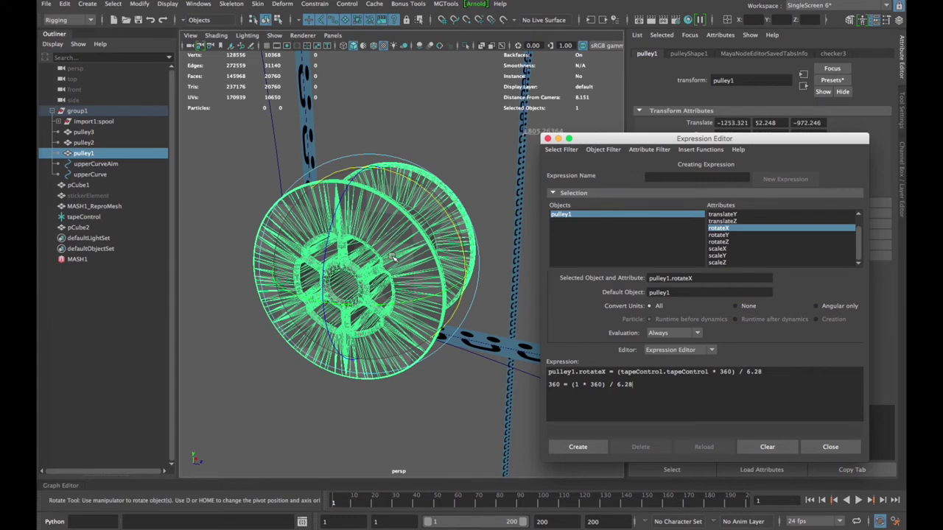
double_click(624, 385)
double_click(575, 384)
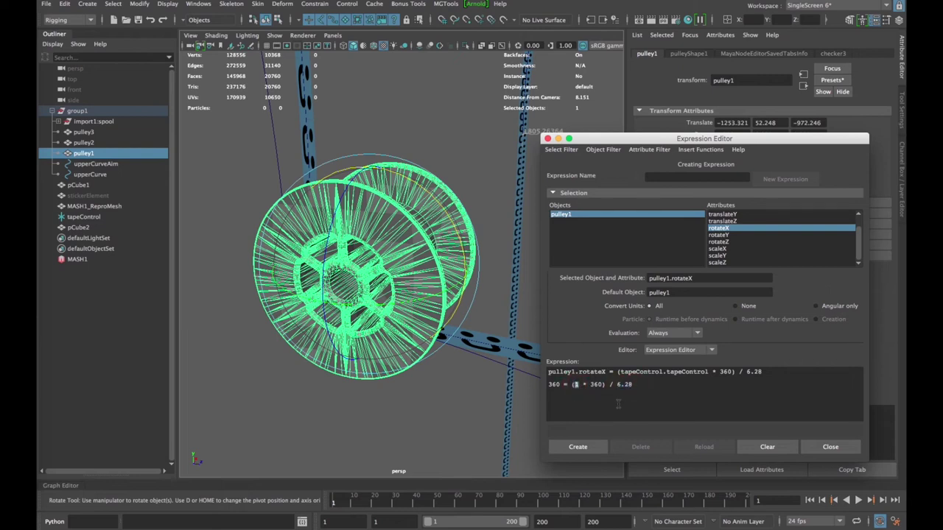
type("6.29")
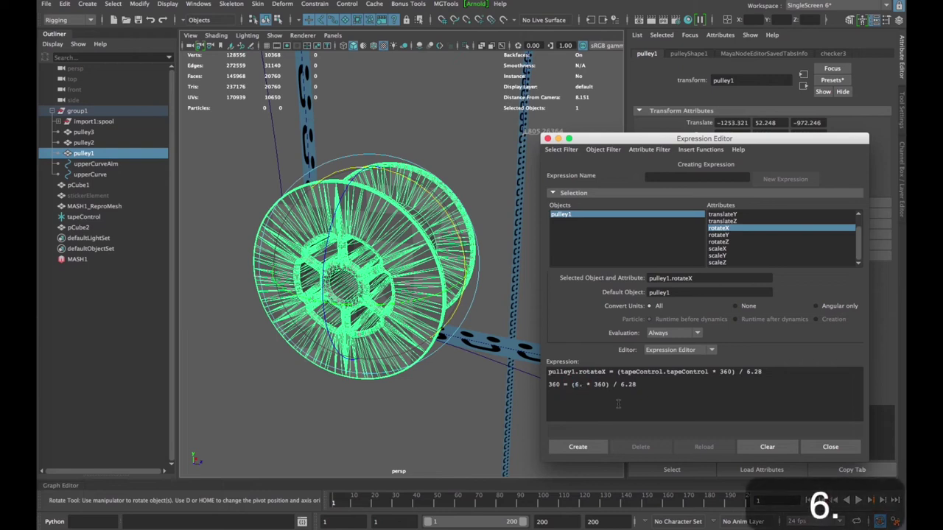
key("BackSpace")
type("8")
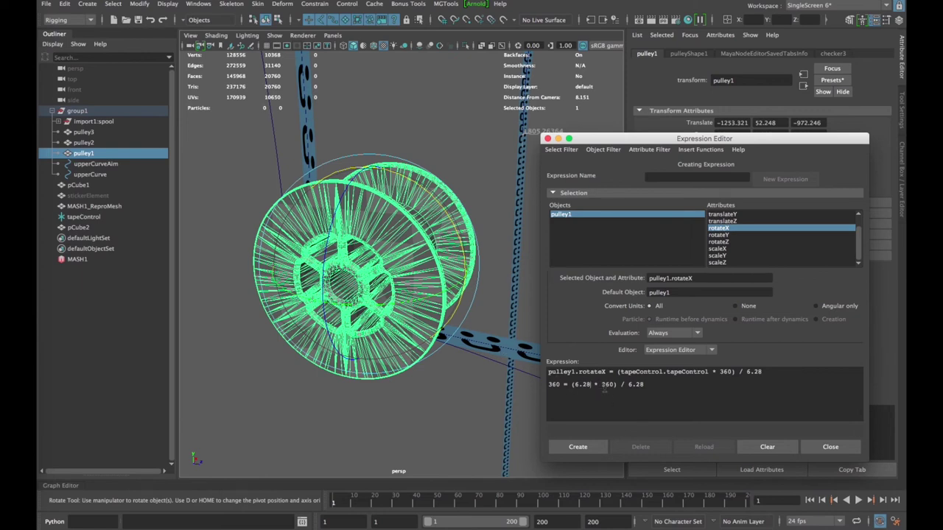
Delete the example line beneath the formula and create the expression on pulley1's X rotation
double_click(552, 384)
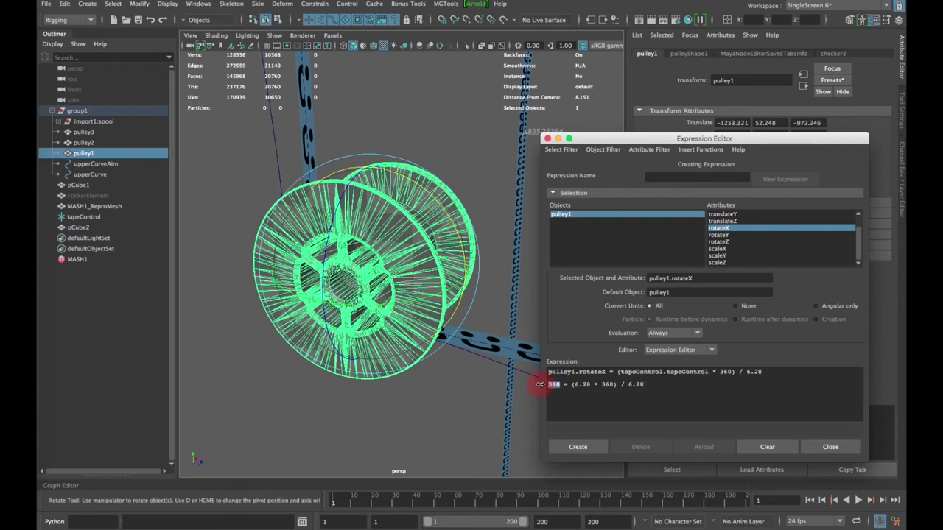
left_click(626, 389)
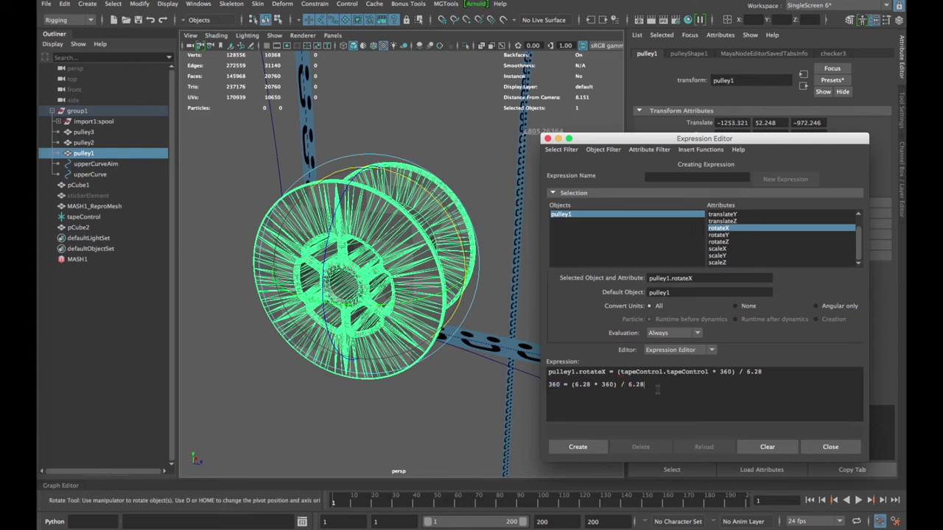
left_click_drag(658, 389, 545, 386)
key("BackSpace")
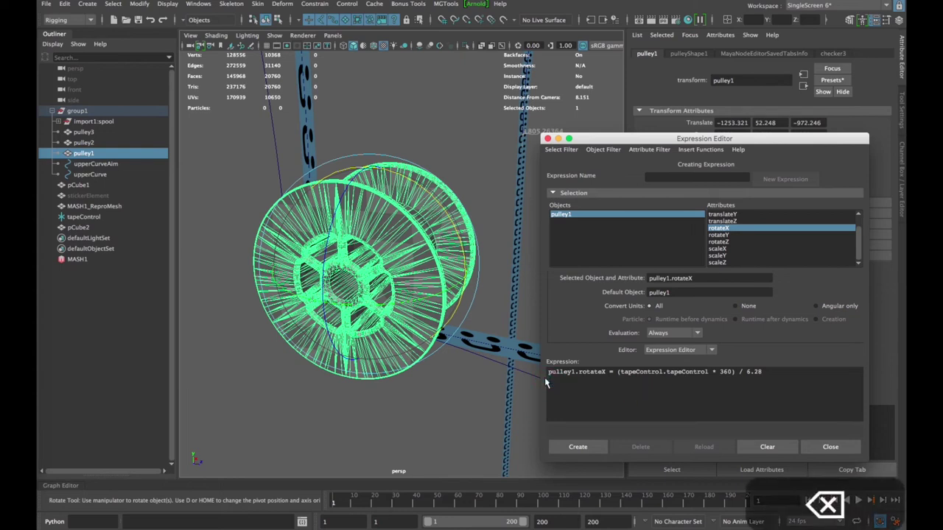
key("BackSpace")
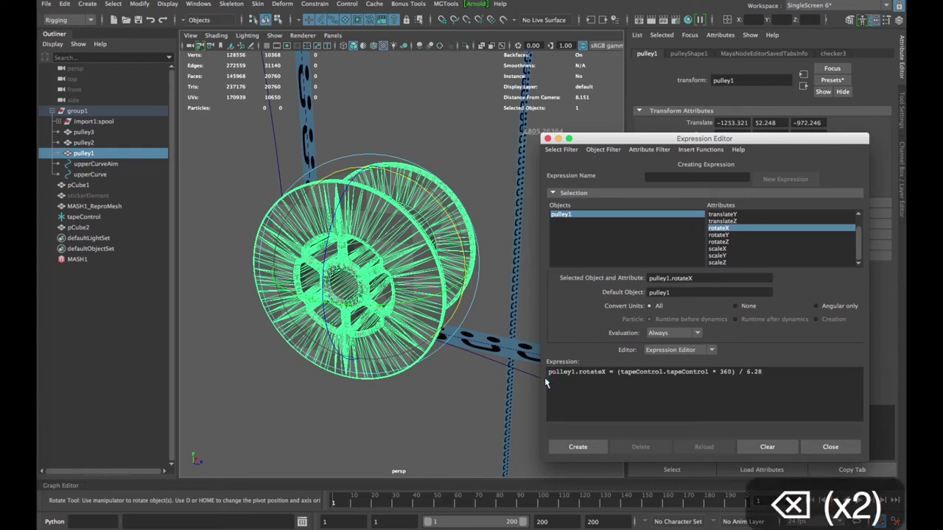
left_click(578, 447)
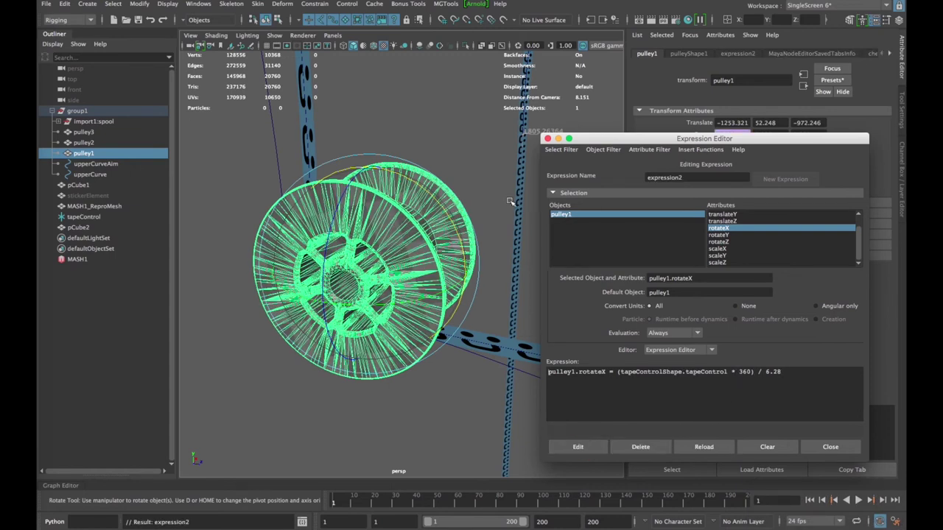
Switch to the Move tool and deselect pulley1
type("w")
left_click_drag(486, 239, 479, 263, "alt")
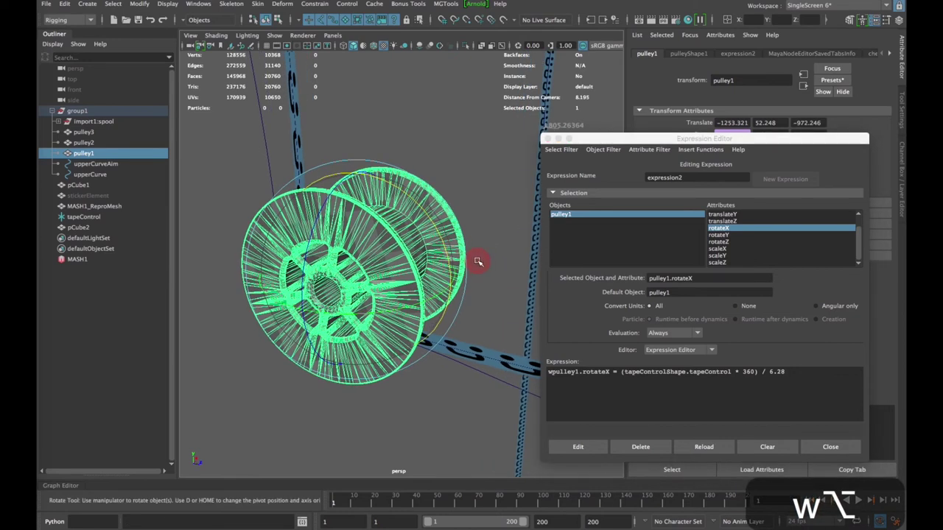
key("w")
left_click(471, 174)
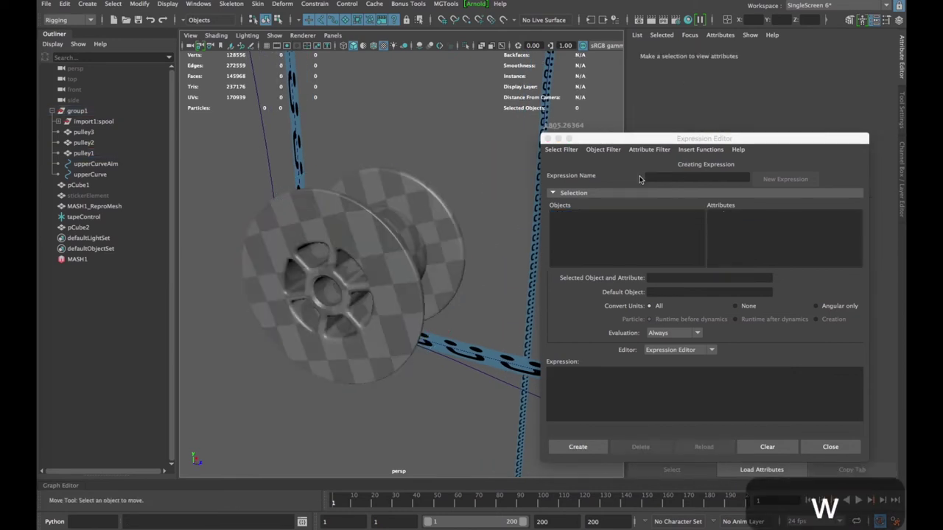
Show the tapeControl locator's shape attributes and set a key on Tape Control at frame 1
left_click_drag(626, 141, 403, 72)
left_click(83, 216)
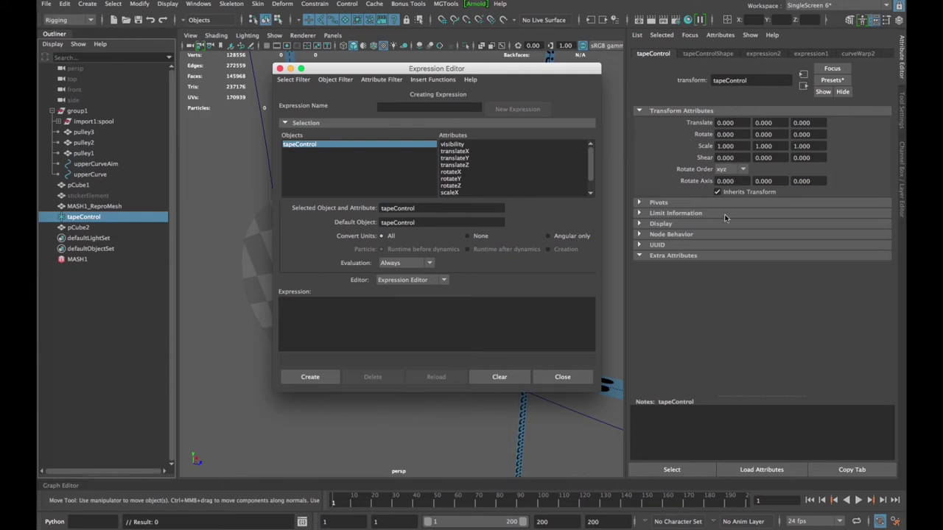
left_click(709, 65)
left_click(708, 56)
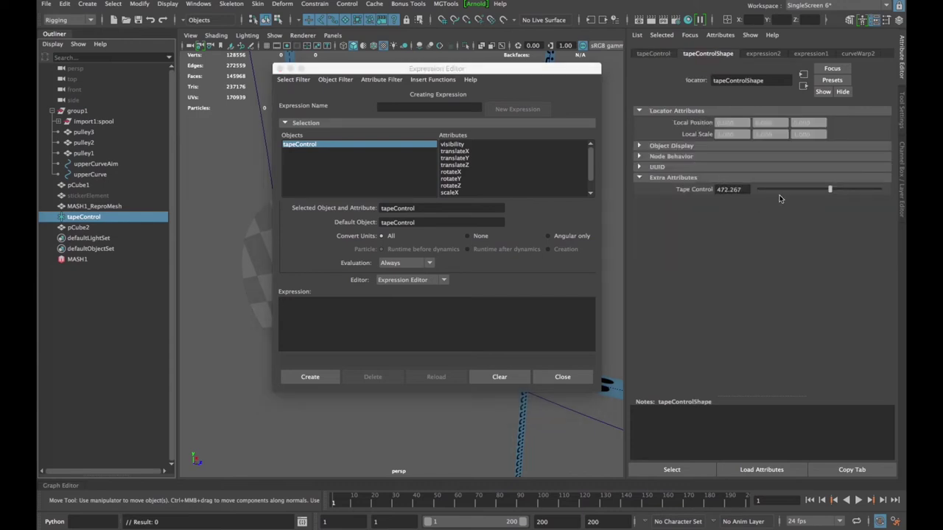
left_click_drag(535, 71, 210, 162)
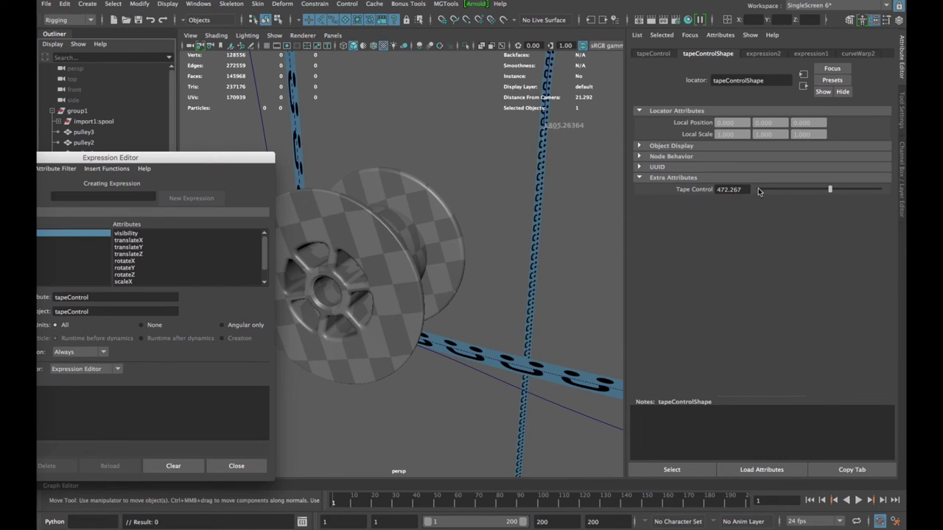
right_click(685, 191)
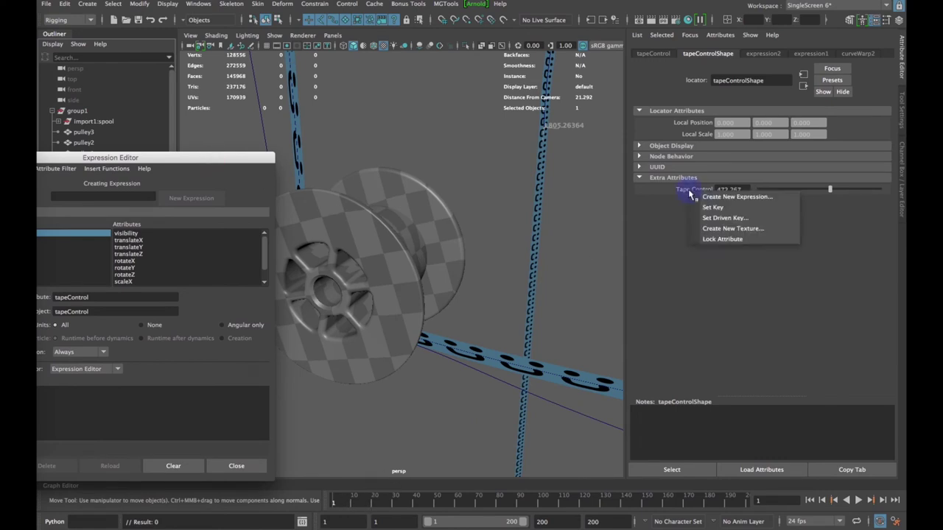
left_click(705, 205)
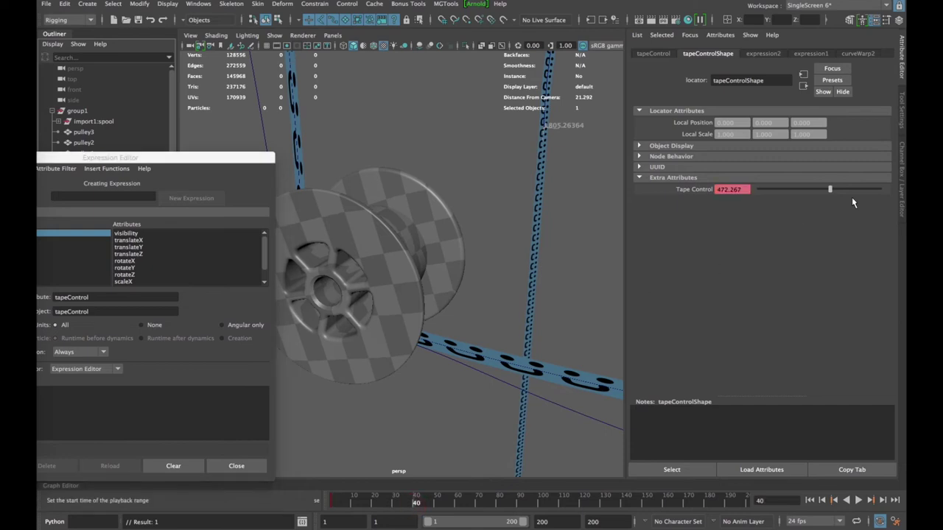
Return to frame 1 and set the tapeControl locator's Tape Control value to 395
scroll(394, 300, "down", 5)
left_click_drag(434, 324, 460, 310, "alt")
scroll(480, 384, "down", 4)
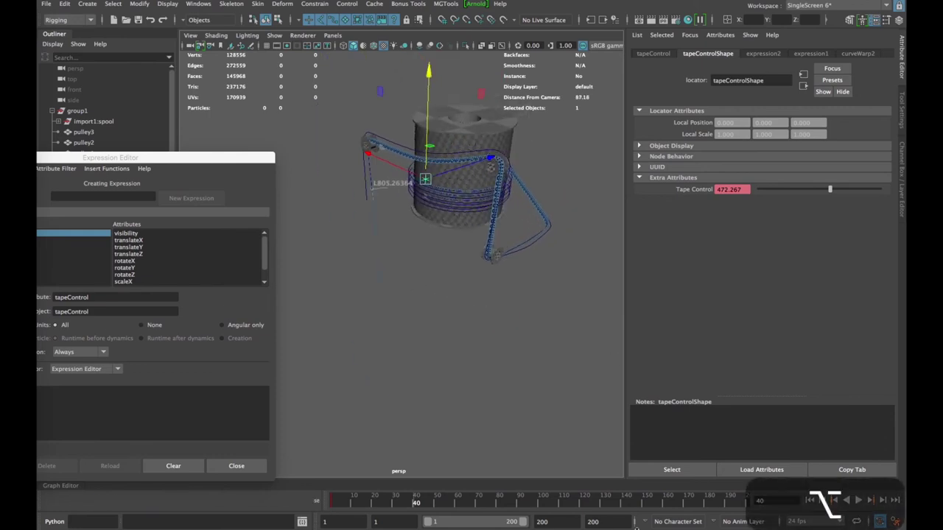
left_click(809, 500)
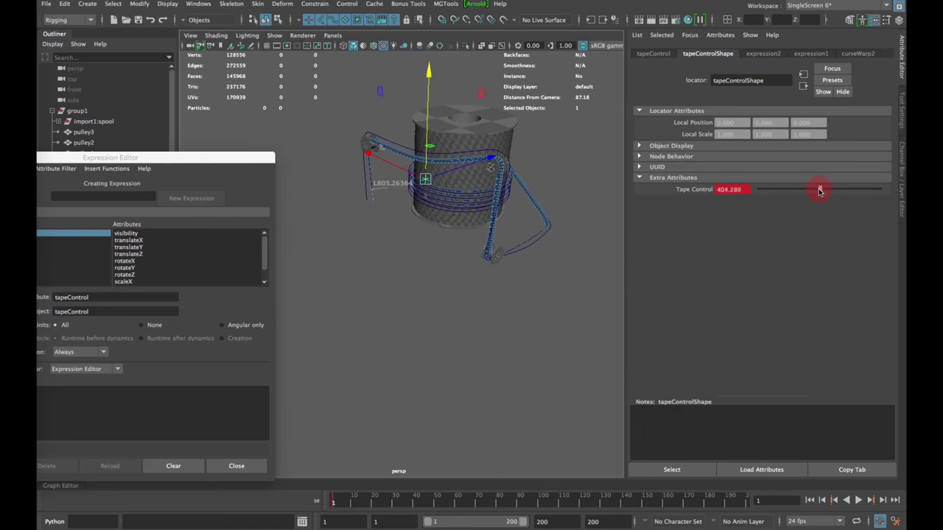
right_click_drag(501, 190, 505, 393, "alt")
middle_click_drag(604, 156, 434, 191, "alt")
left_click_drag(434, 192, 621, 231, "alt")
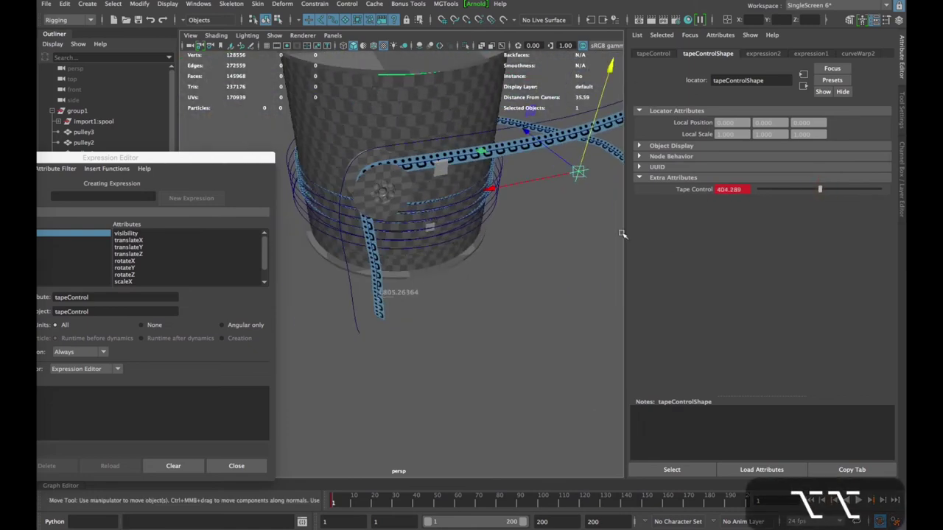
left_click_drag(460, 267, 477, 260, "alt")
left_click_drag(818, 190, 819, 191)
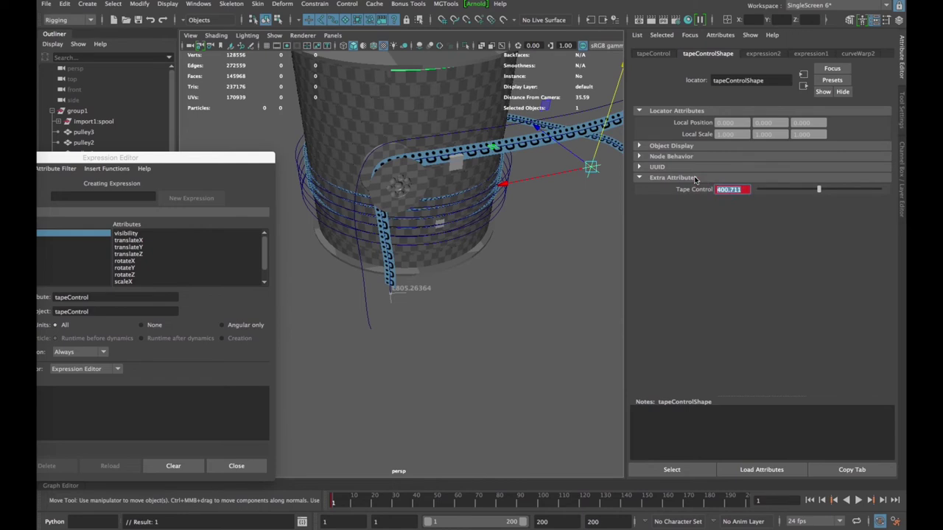
type("395")
key("Return")
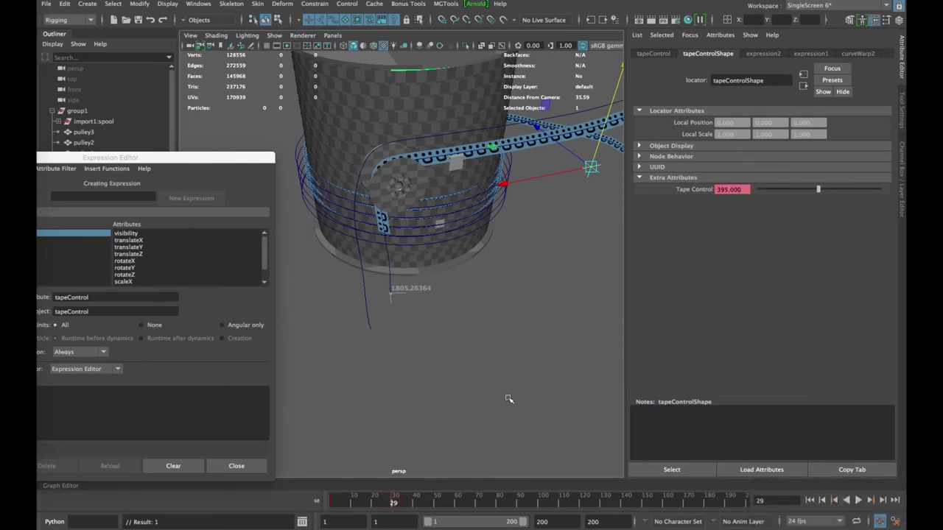
Set Tape Control to about 407.867 at frame 29 and 397.133 at frame 60, and play back the result
left_click_drag(819, 191, 821, 190)
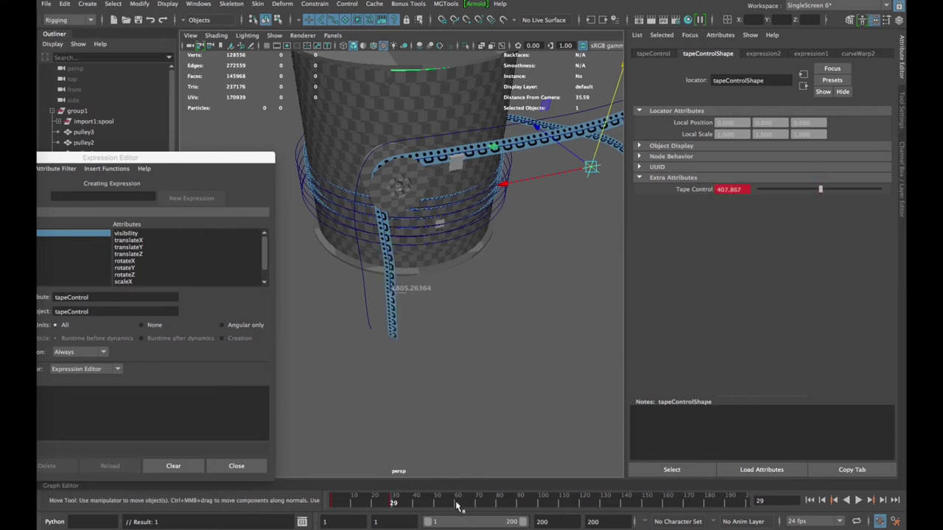
left_click_drag(816, 190, 820, 191)
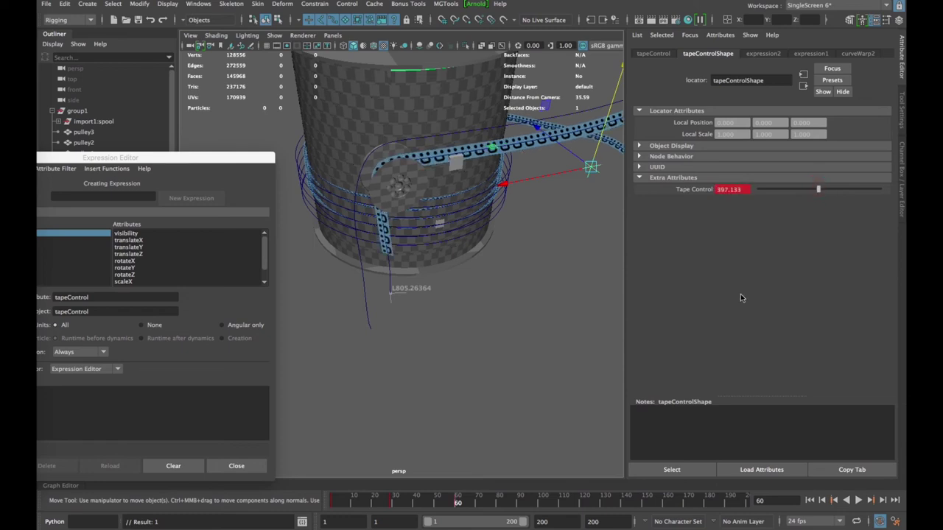
left_click(810, 501)
left_click(859, 501)
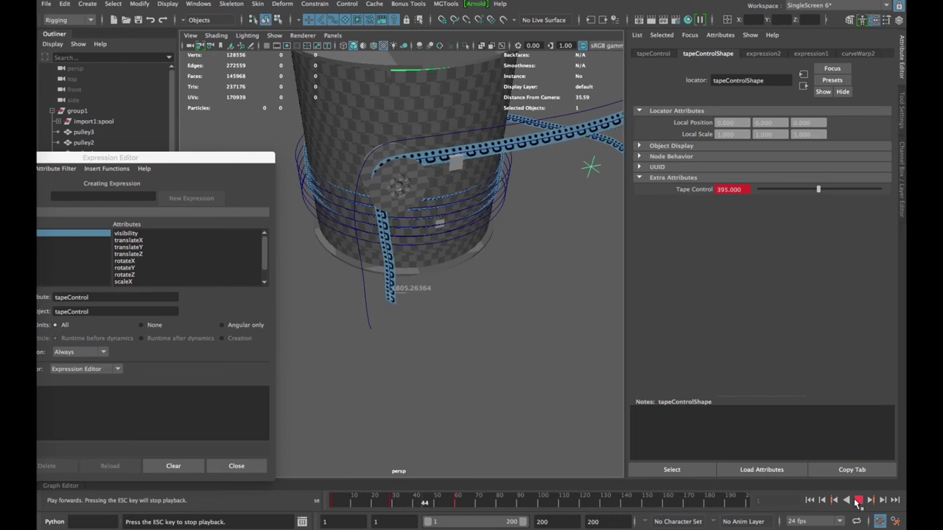
left_click(857, 501)
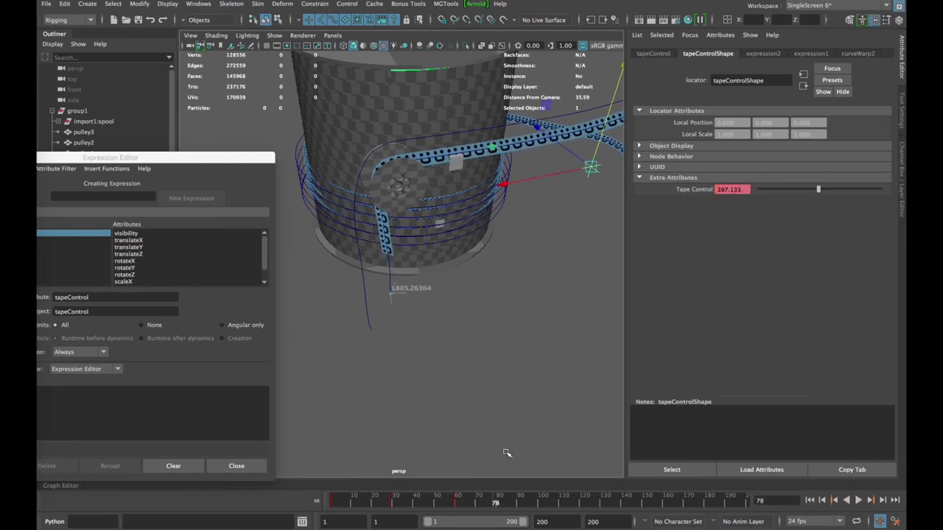
Expand the Graph Editor and select all three keys on the Tape Control curve
left_click_drag(108, 158, 237, 103)
left_click(65, 487)
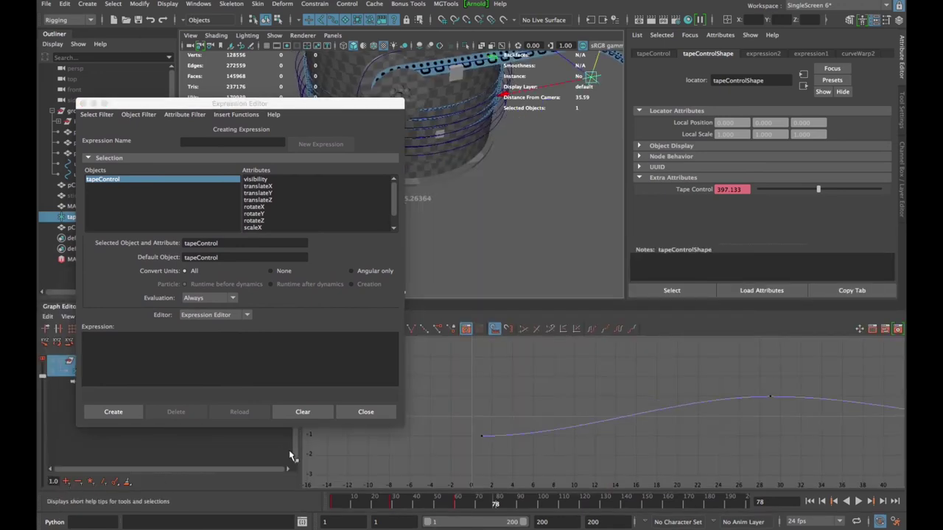
scroll(717, 423, "down", 5)
middle_click_drag(718, 426, 648, 436, "alt")
left_click_drag(432, 467, 667, 402)
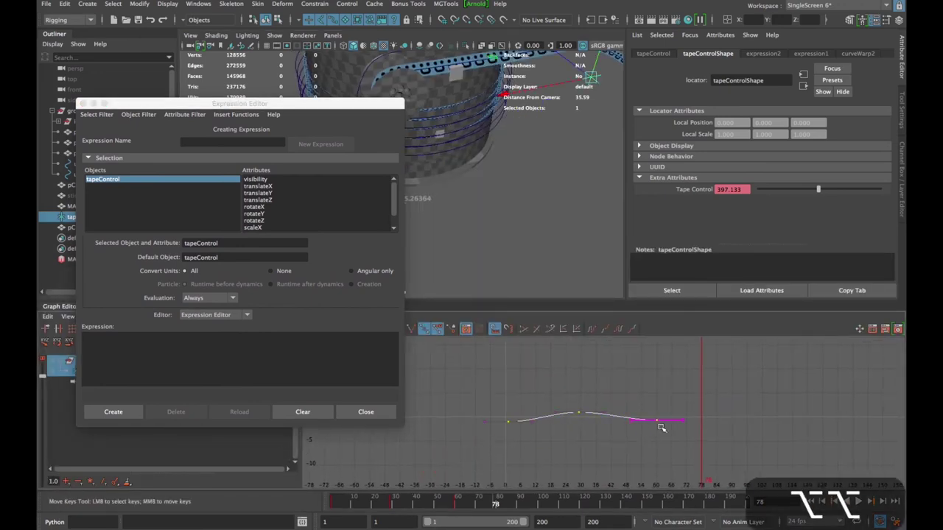
middle_click_drag(663, 428, 649, 427, "alt")
Stretch the selected Tape Control keys in time with the Scale Keys tool so the last key falls on frame 150, and deselect them
left_click_drag(280, 109, 290, 2)
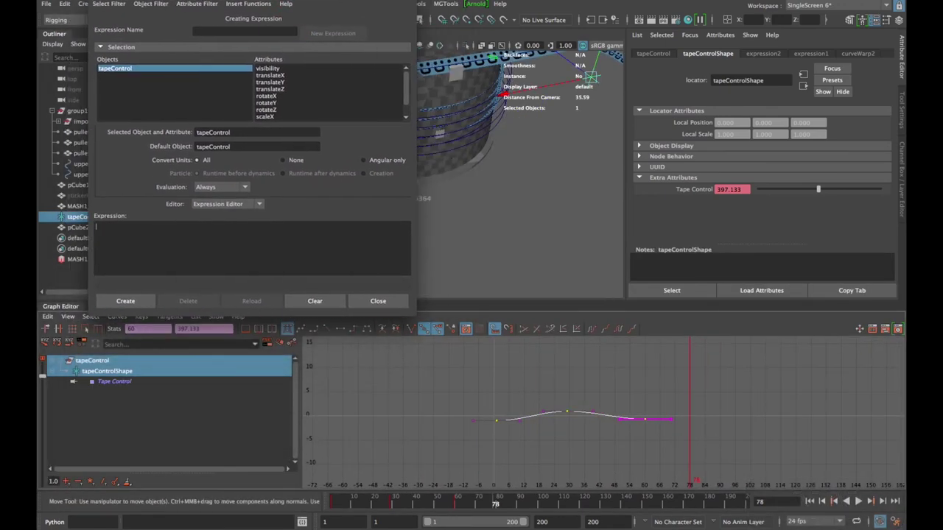
left_click_drag(417, 318, 389, 254)
left_click(47, 316)
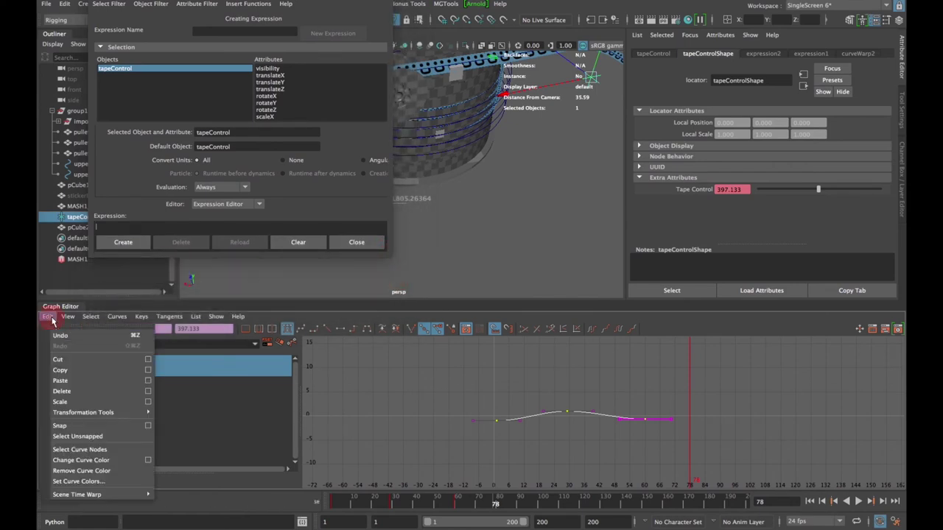
mouse_move(185, 414)
left_click(188, 433)
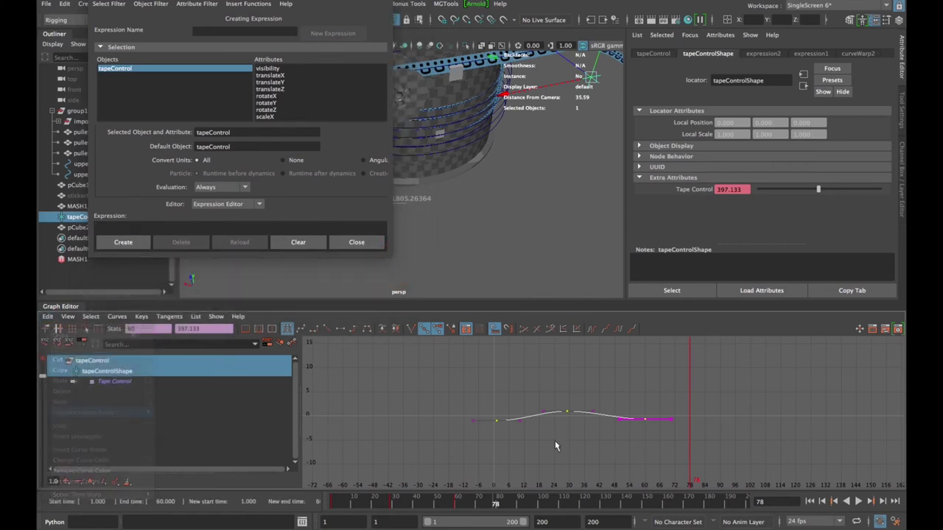
middle_click_drag(662, 456, 595, 438, "alt")
left_click_drag(645, 508, 641, 512)
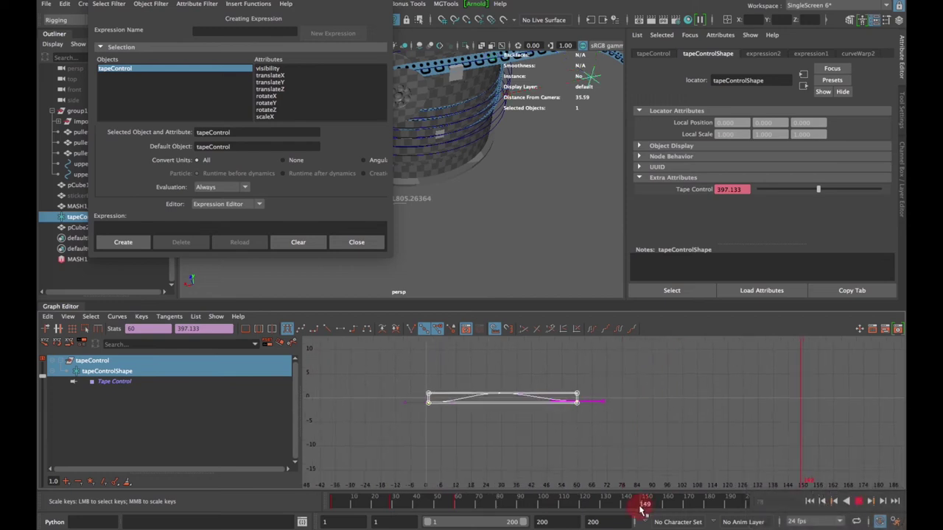
left_click_drag(578, 398, 803, 404)
middle_click_drag(698, 429, 684, 435, "alt")
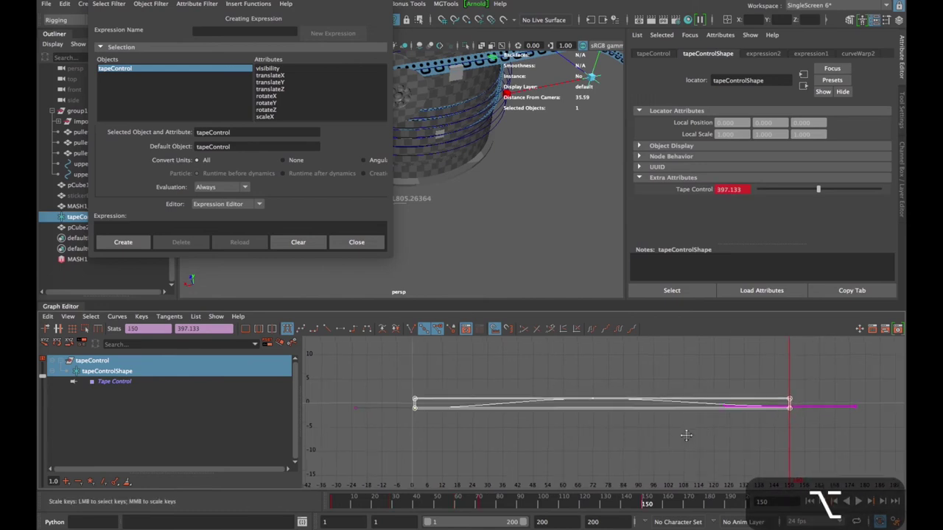
key("w")
left_click(662, 379)
Move the Expression Editor clear of the viewport and play the stretched animation from frame 1 to check the tape end
left_click_drag(202, 3, 173, 233, "alt")
left_click(810, 501)
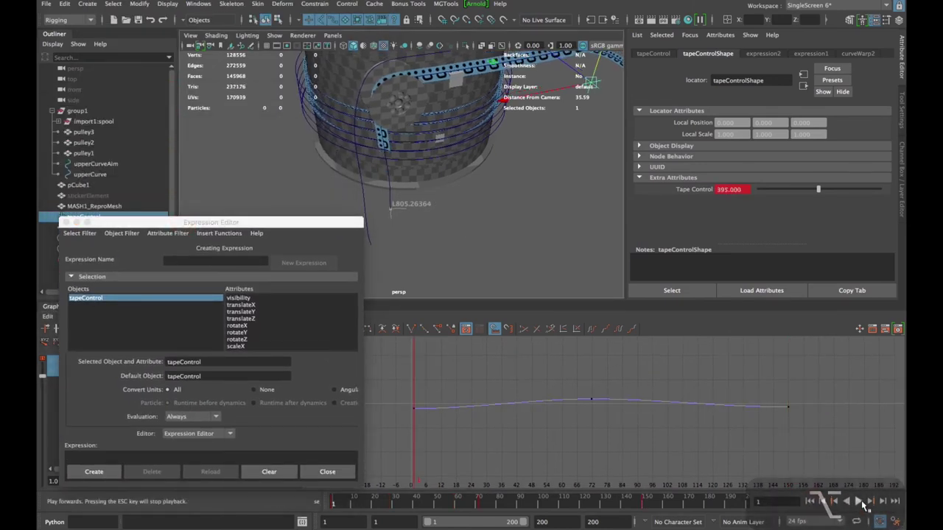
left_click(858, 501)
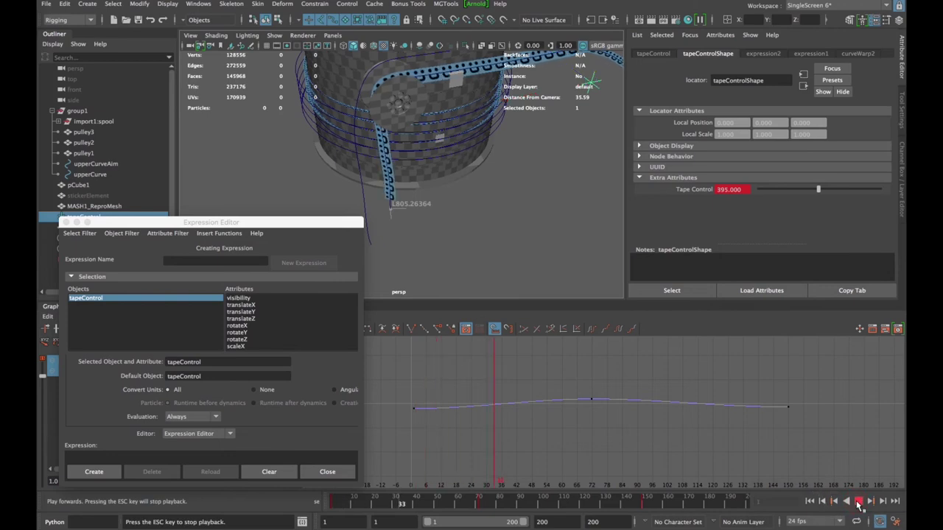
left_click(858, 502)
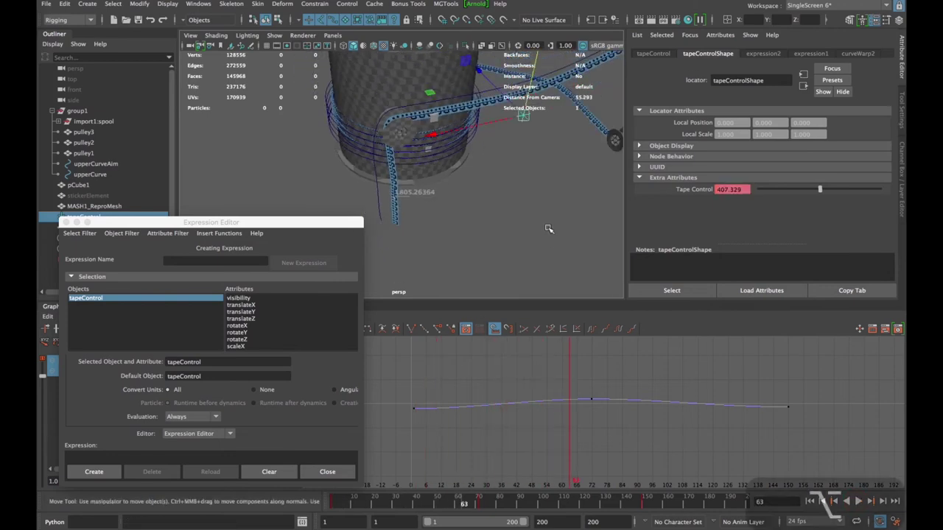
Play the animation from frame 1 in a close view of the lower pulley to check its rotation against the tape
left_click_drag(548, 228, 434, 238, "alt")
right_click_drag(594, 204, 415, 148, "alt")
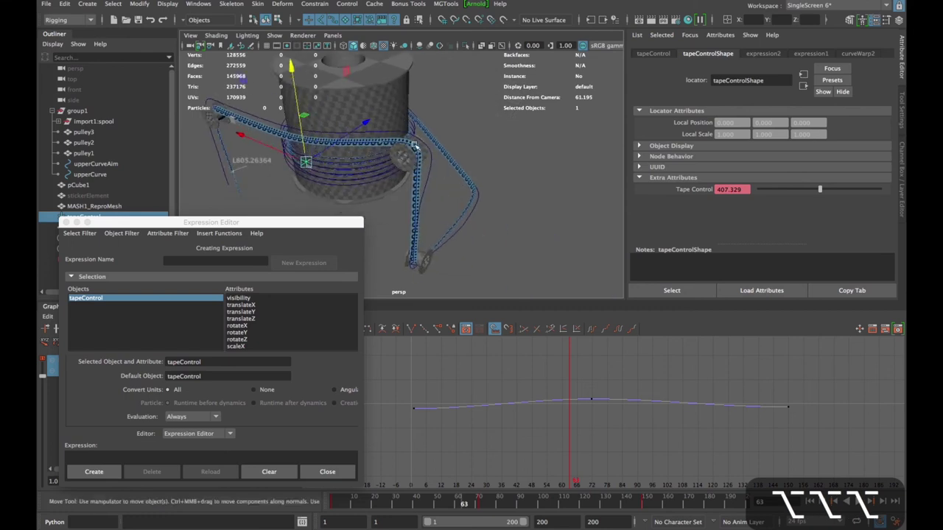
middle_click_drag(449, 269, 488, 174, "alt")
right_click_drag(354, 208, 430, 208, "alt")
left_click_drag(515, 210, 464, 203, "alt")
right_click_drag(464, 203, 499, 204, "alt")
left_click(810, 501)
left_click(858, 501)
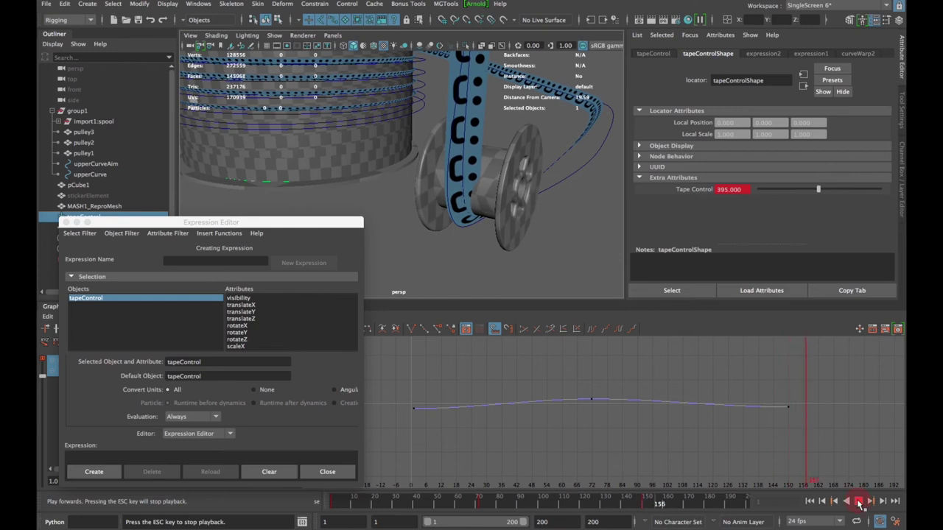
left_click(858, 503)
Select pulley2 and inspect its rotation axes with the Rotate tool, ending on the Move tool
right_click_drag(569, 122, 425, 157, "alt")
middle_click_drag(425, 118, 422, 192, "alt")
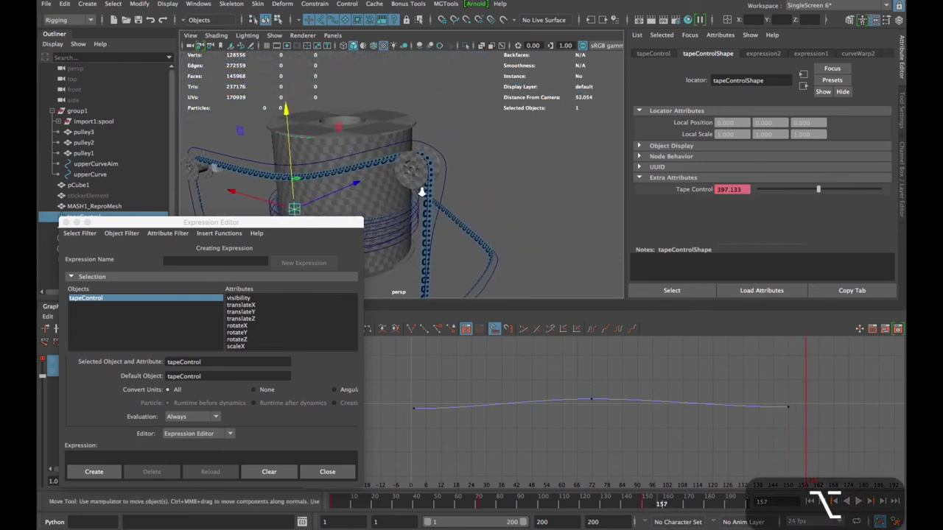
scroll(431, 184, "up", 5)
left_click(445, 156)
left_click_drag(445, 155, 457, 199, "alt")
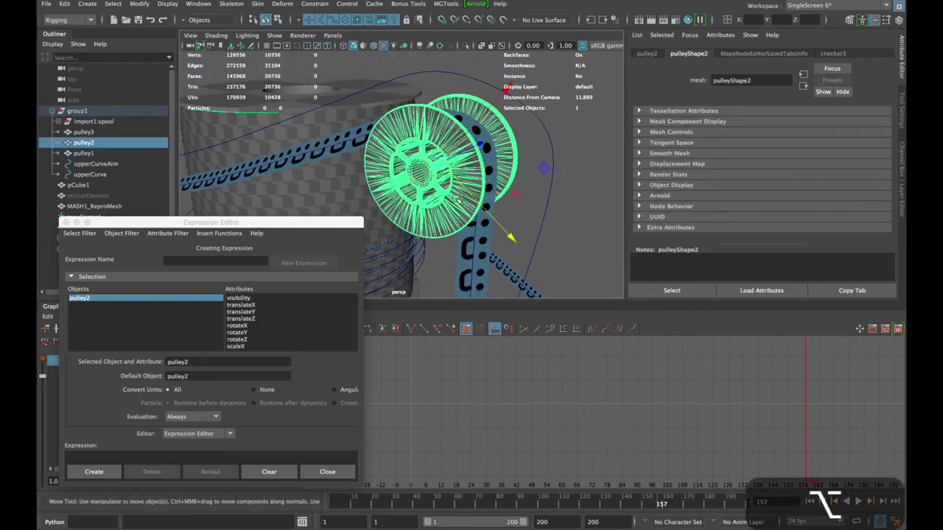
key("e")
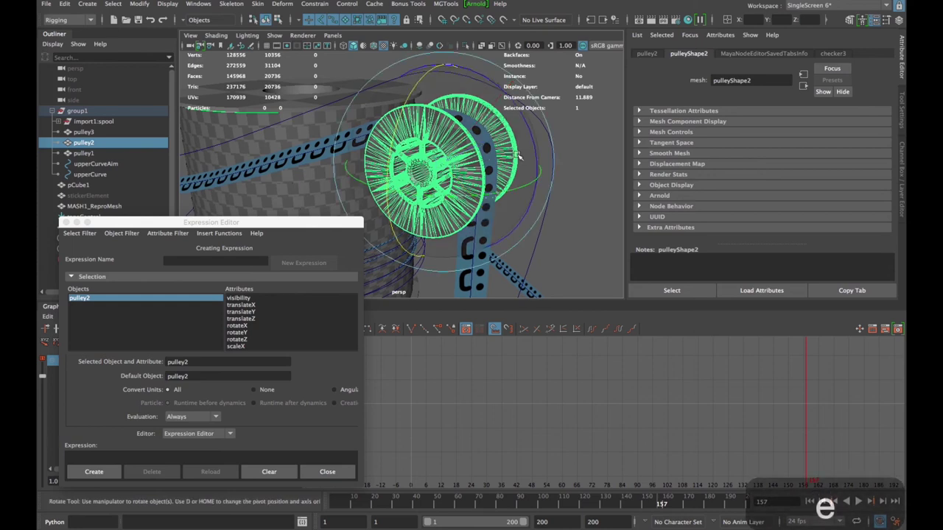
left_click_drag(529, 139, 464, 182)
key("w")
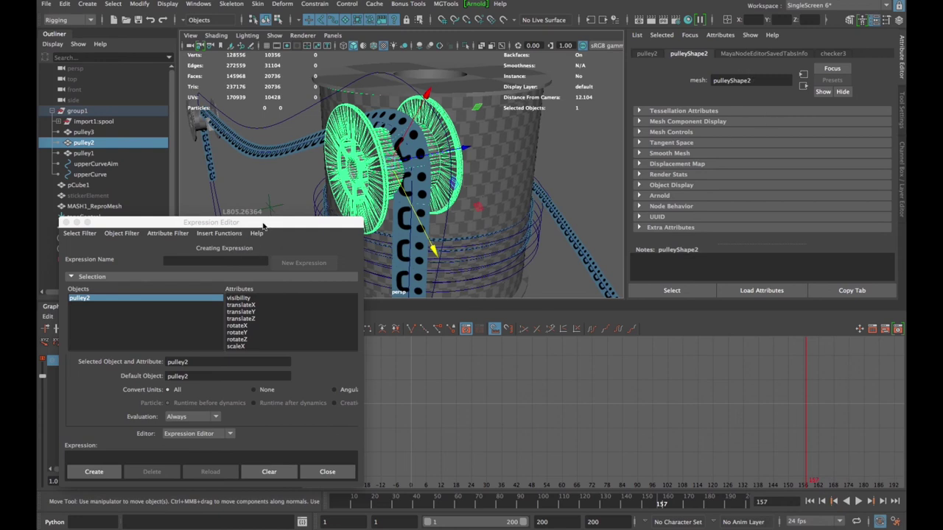
Reposition and enlarge the Expression Editor, choose pulley2's rotateZ attribute, and insert "pulley2.rotateZ" as the start of the expression
left_click_drag(263, 226, 293, 183)
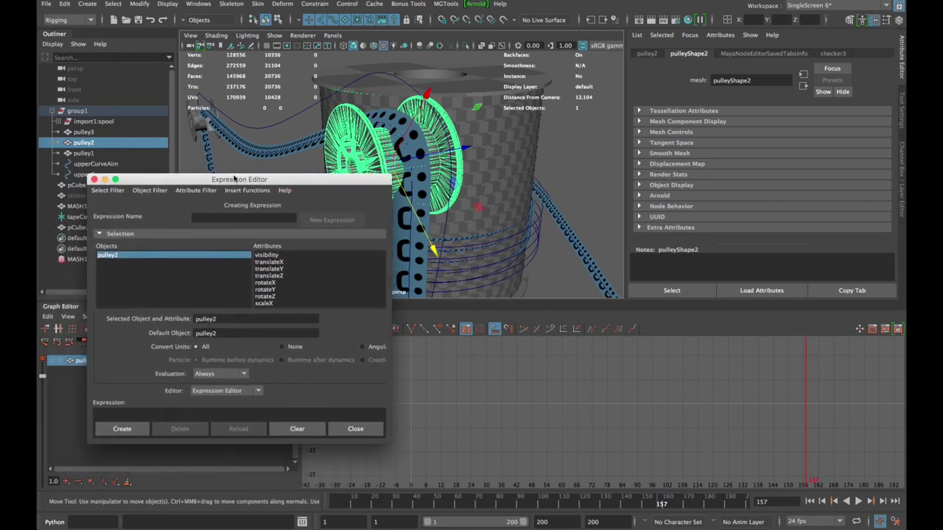
left_click_drag(235, 179, 723, 70)
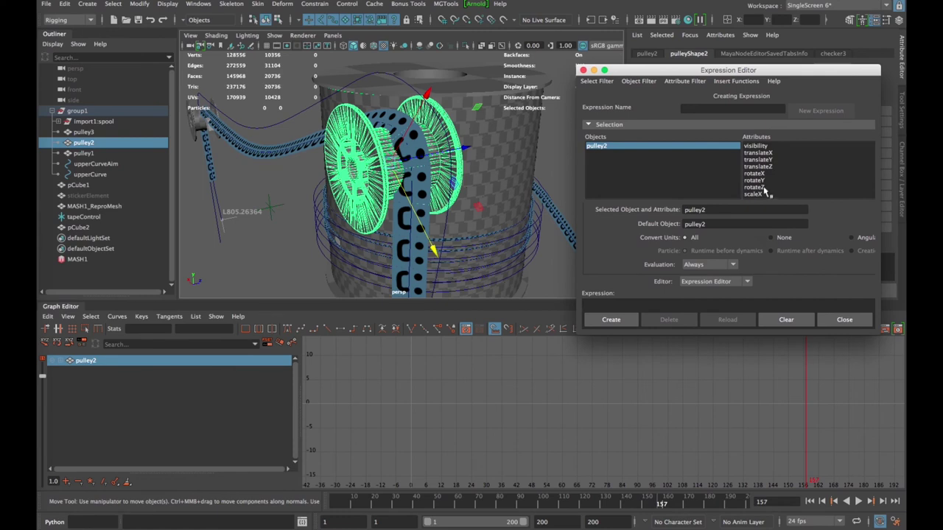
left_click_drag(877, 335, 886, 445)
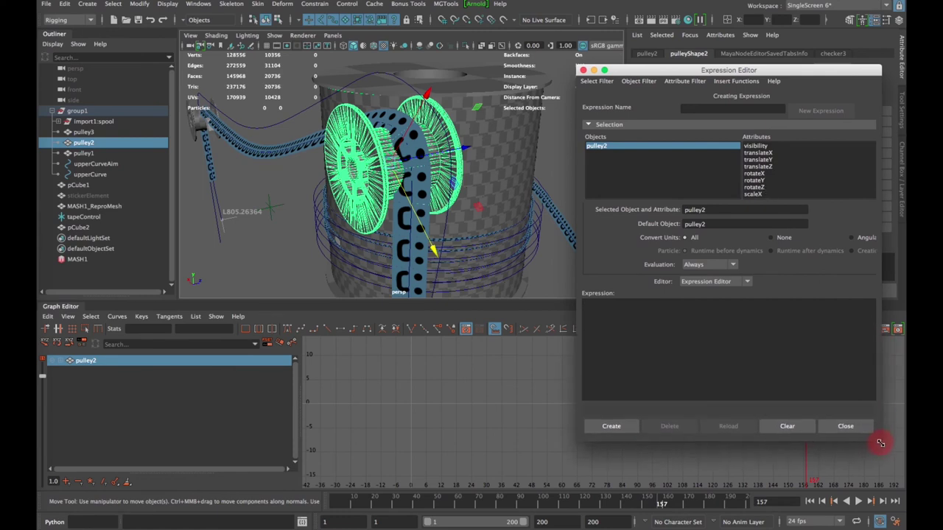
left_click(758, 186)
left_click_drag(734, 211, 663, 206)
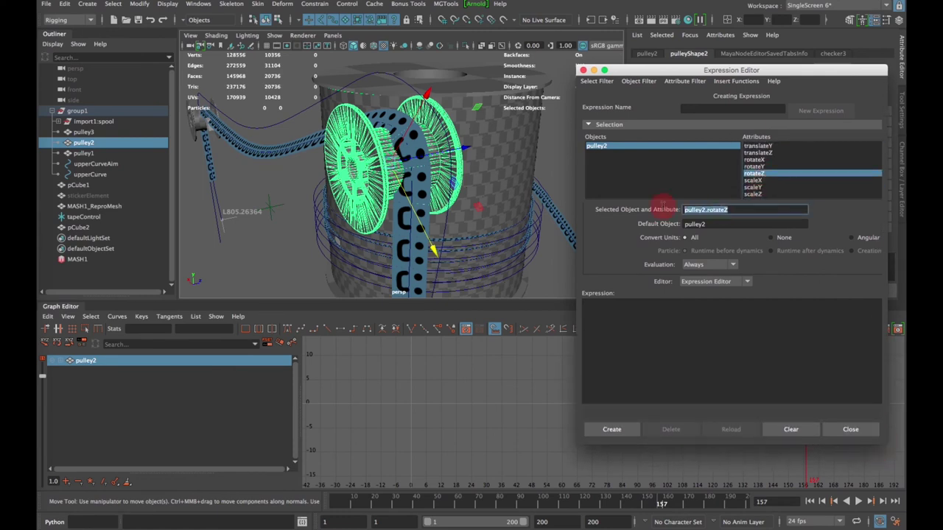
key("super+c")
left_click(711, 326)
key("super+v")
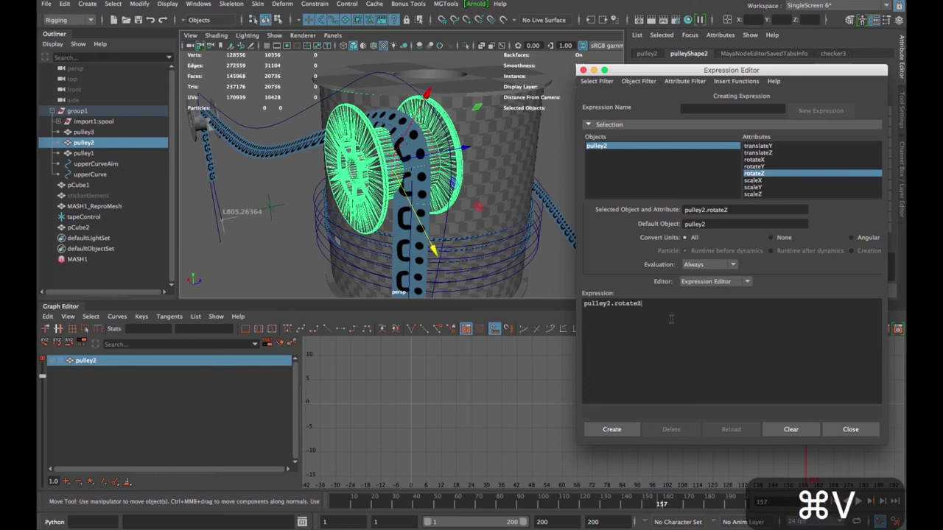
Continue pulley2's rotateZ expression with "= tapeControl.tapeControl * 360"
type("= ")
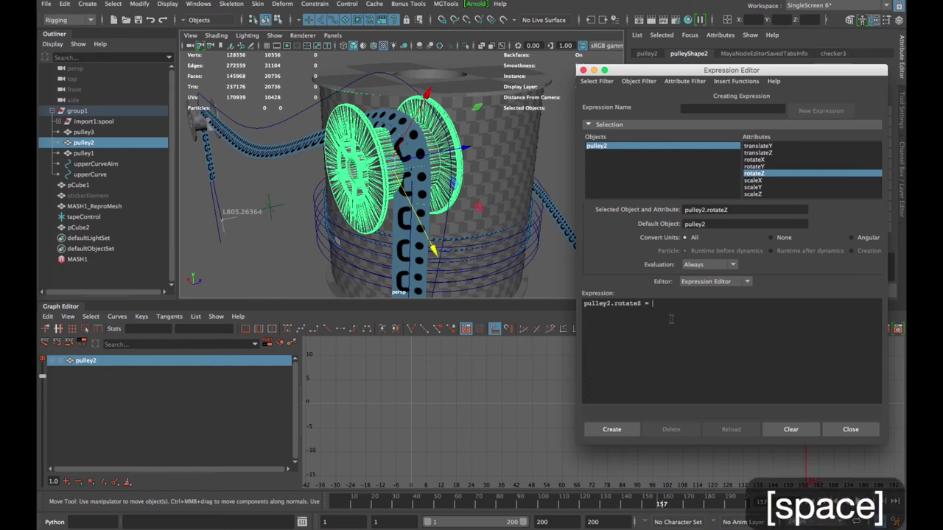
type("tapec")
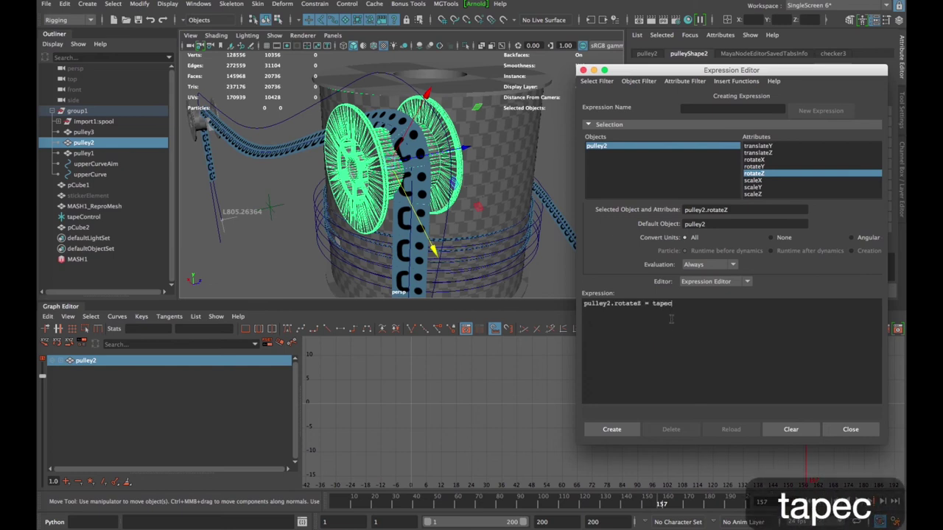
key("BackSpace")
type("Control")
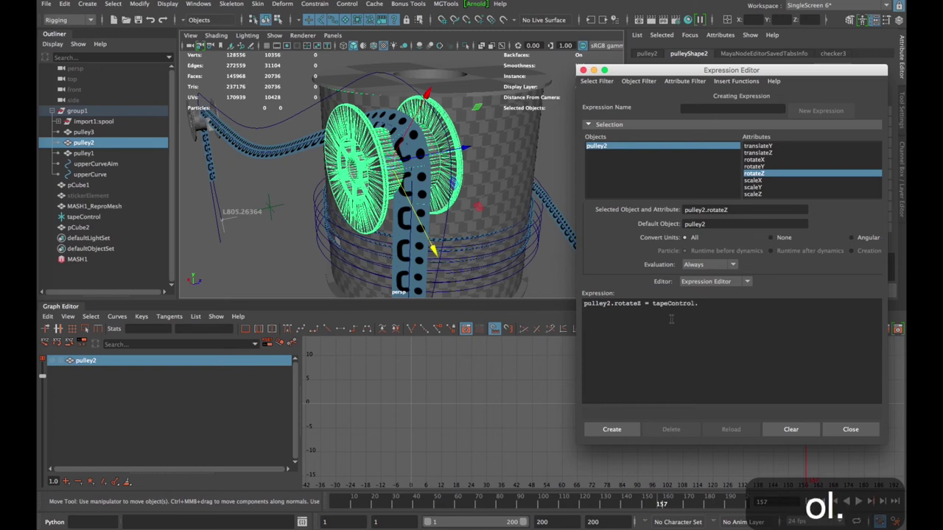
type(".tape")
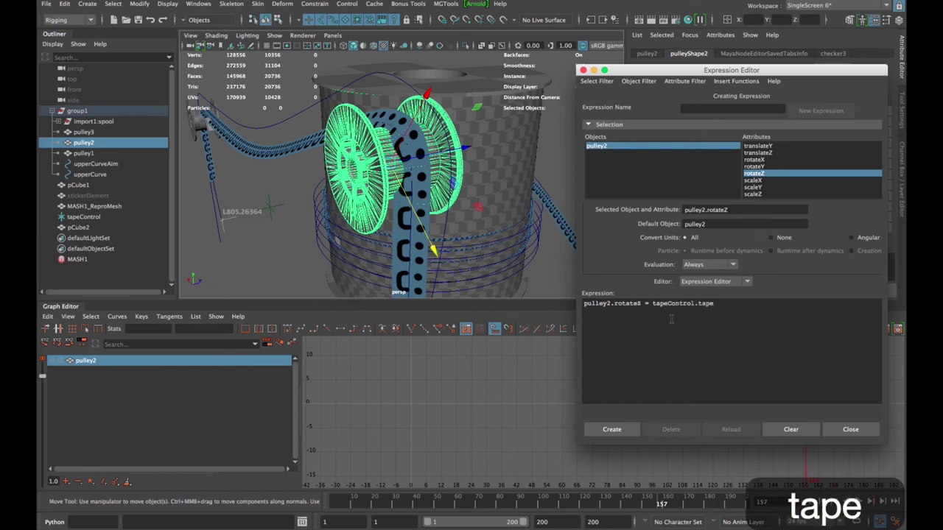
type("Control")
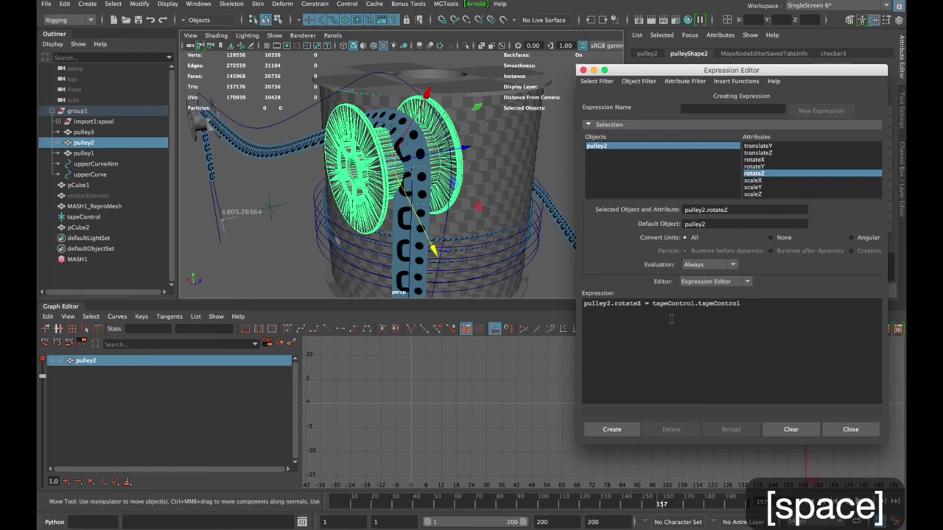
type(" * 360")
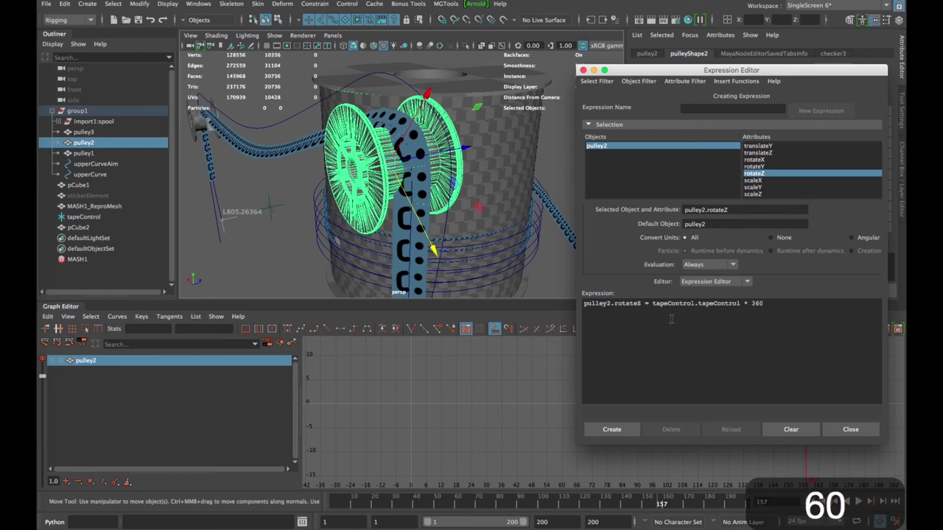
Enclose tapeControl.tapeControl * 360 in parentheses, divide it by 6.28, and create the pulley2 expression
left_click(651, 304)
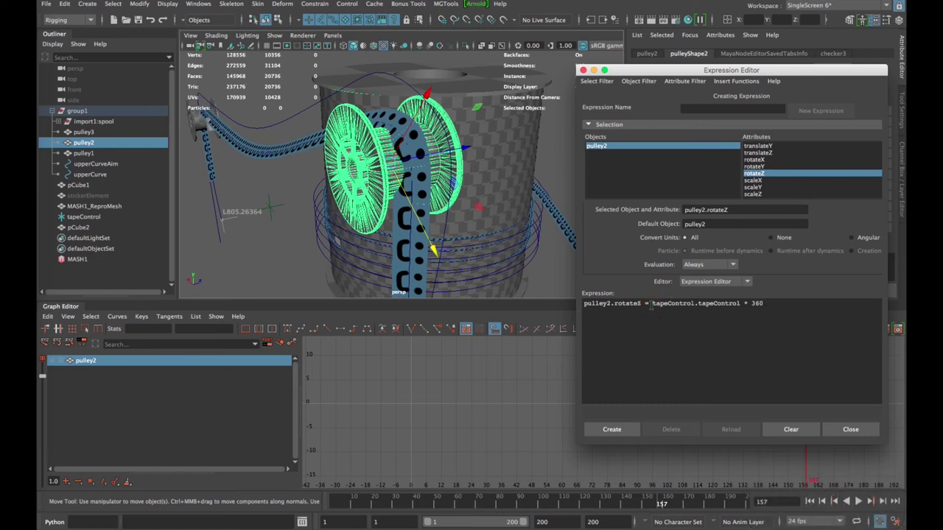
type("(")
left_click(772, 301)
type(")")
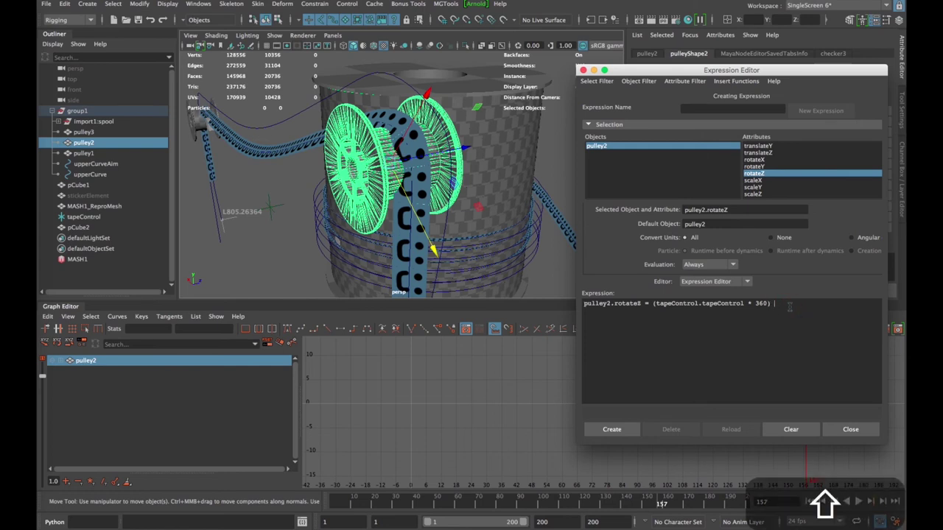
type(" / ")
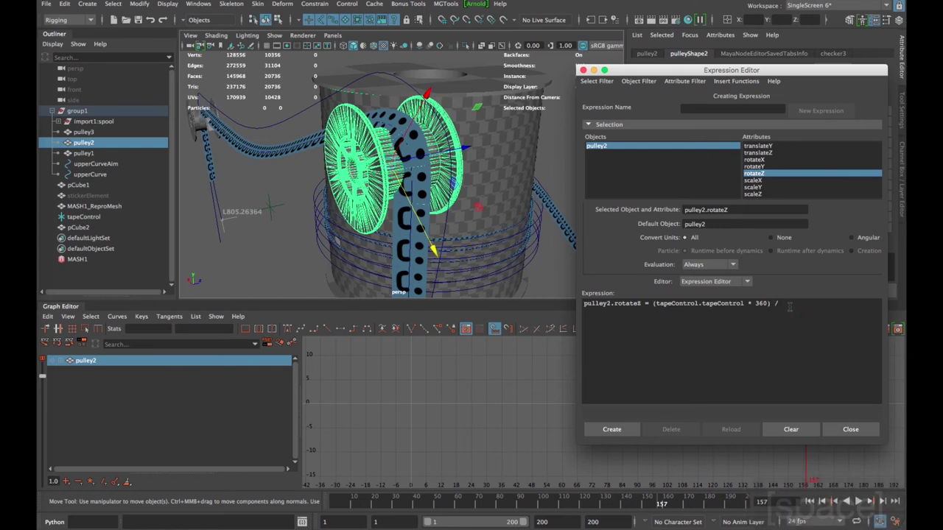
type("6.27")
key("BackSpace")
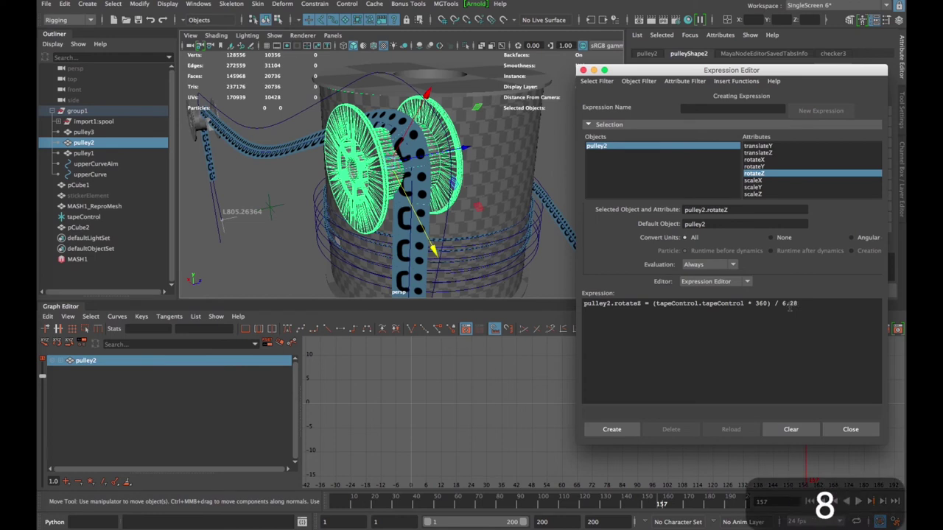
left_click(614, 429)
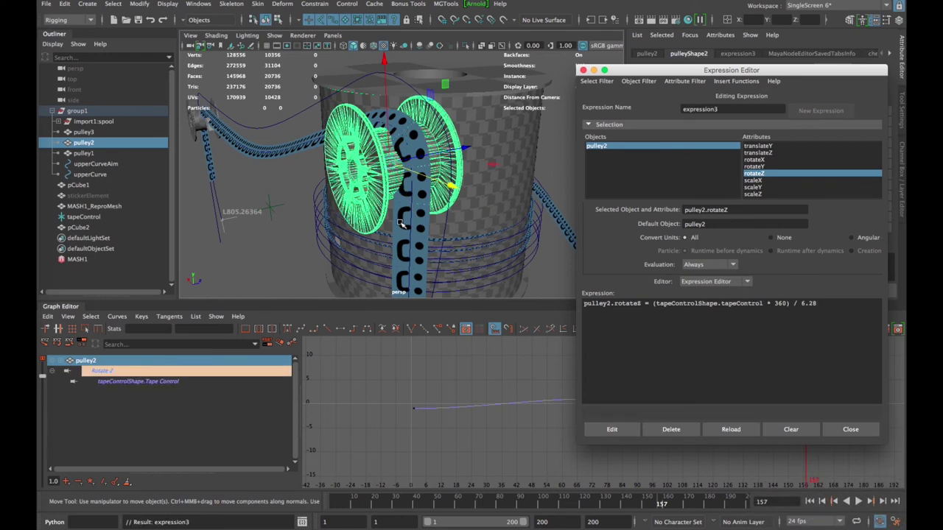
Play the animation to check pulley2's spin direction, then change its expression's multiplier to -360 and apply the edit
left_click(858, 502)
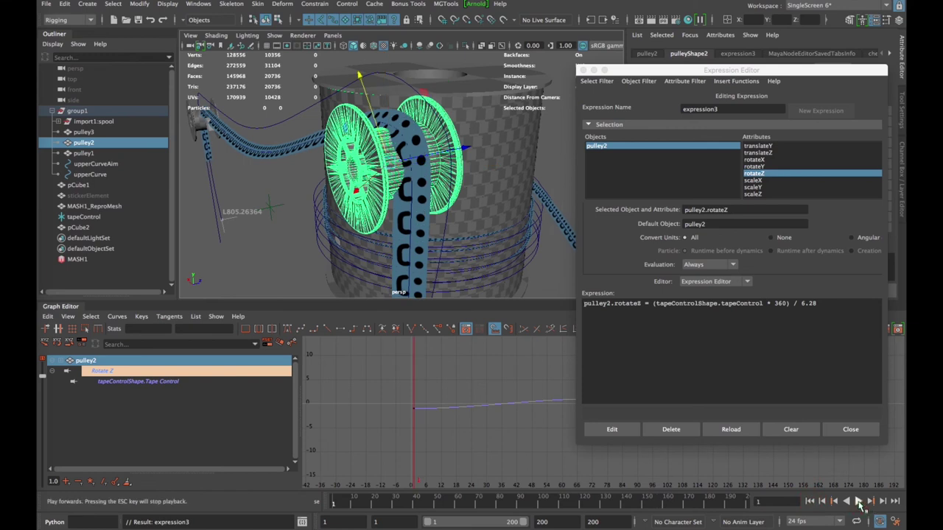
left_click(859, 502)
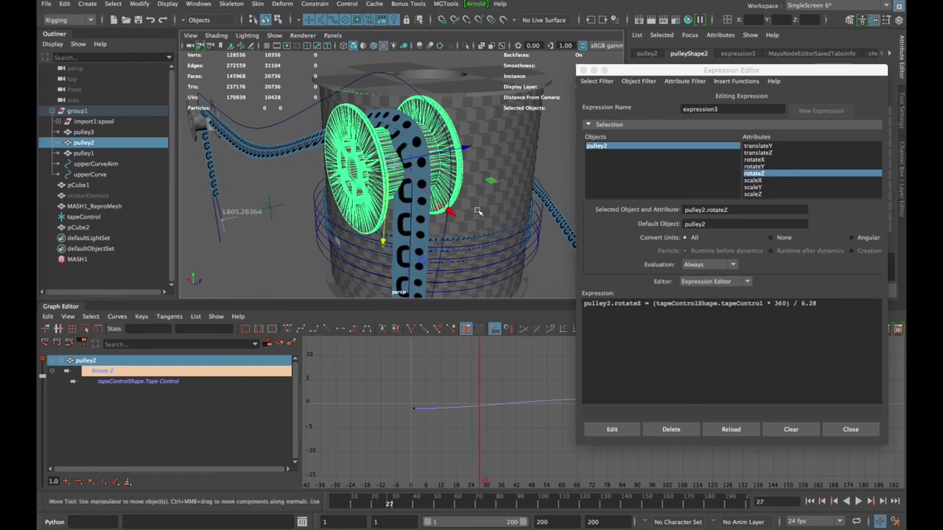
left_click(775, 304)
type("-")
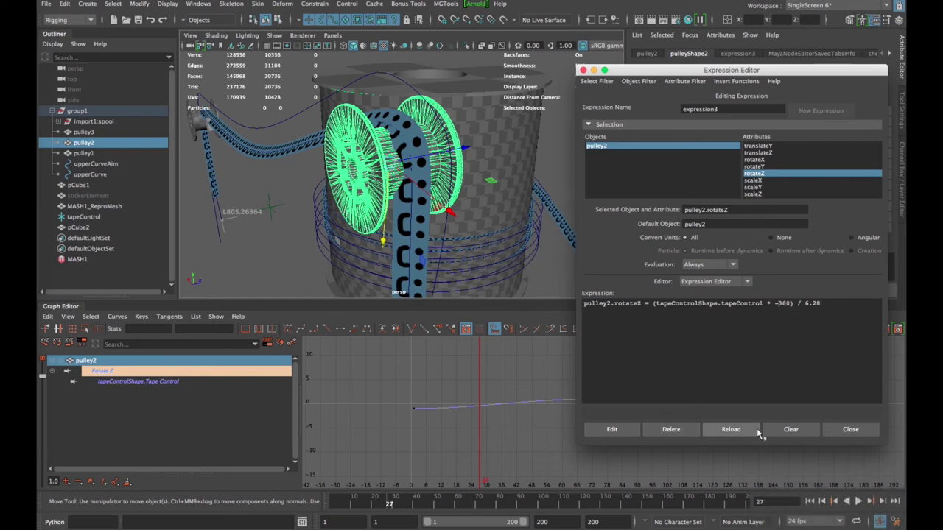
left_click(634, 430)
Deselect pulley2 and replay the animation from frame 1 to check its rotation against the tape
left_click(810, 501)
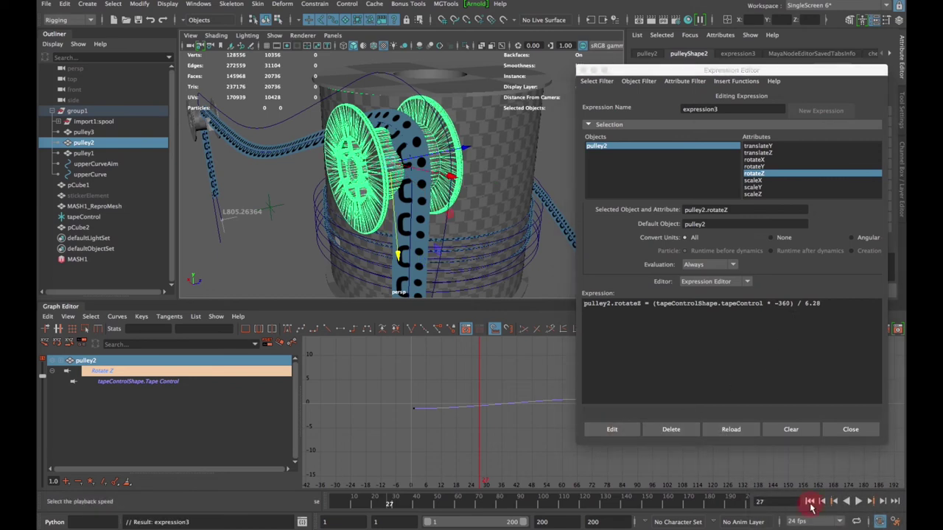
left_click(272, 116)
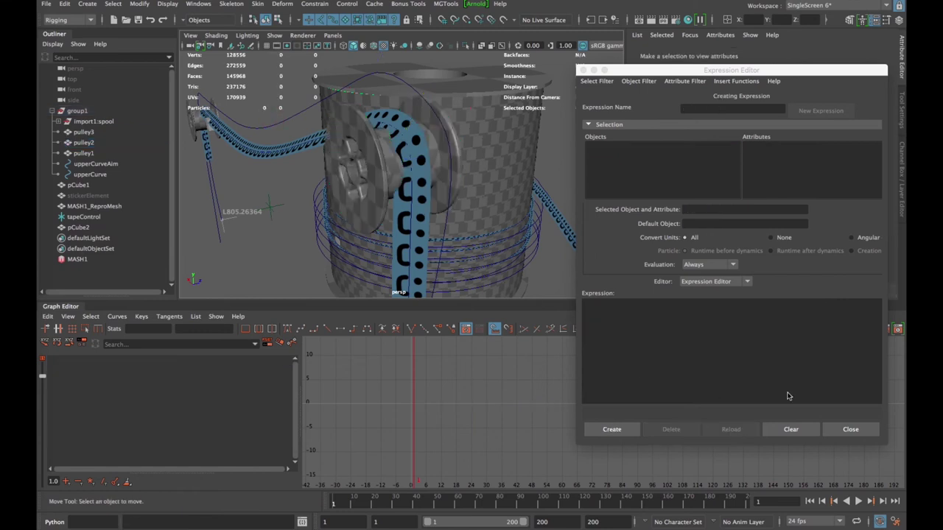
left_click(858, 501)
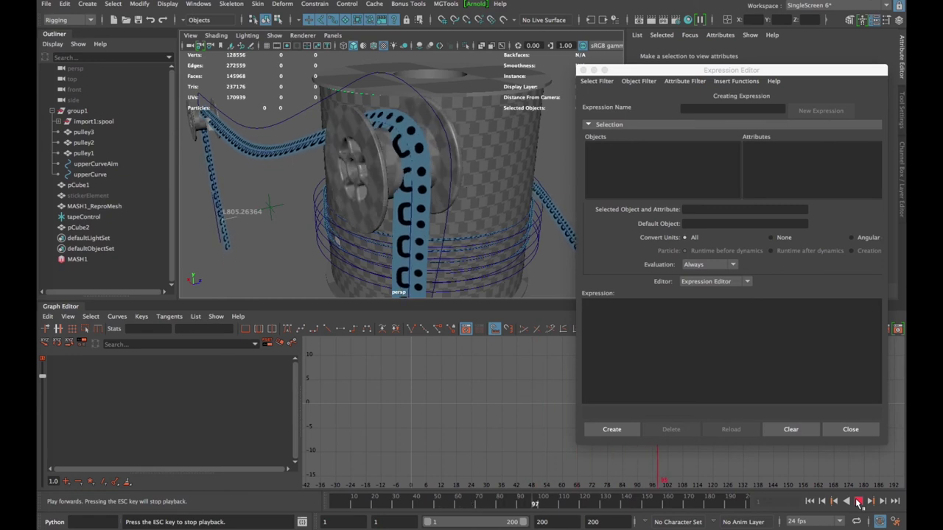
left_click(858, 501)
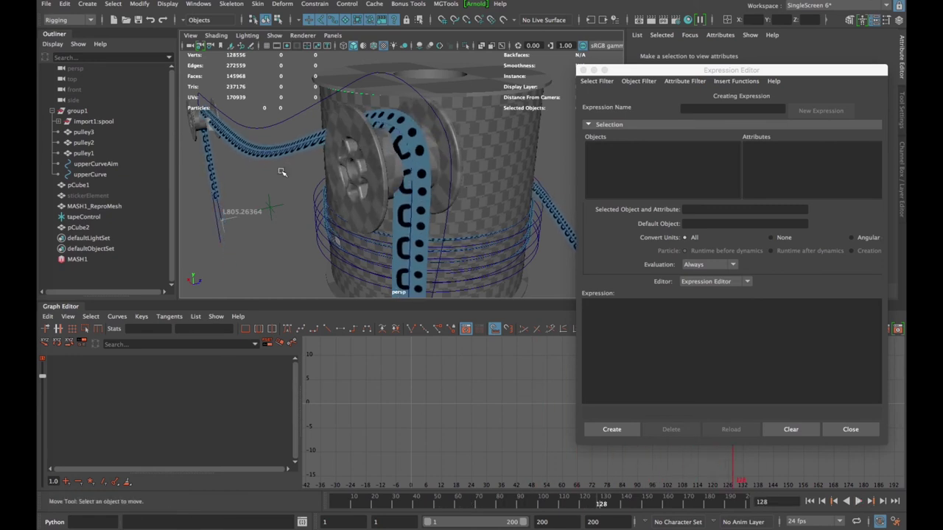
Select pulley3 at the far end of the tape and frame it closely in the viewport
left_click(201, 135)
left_click(199, 133)
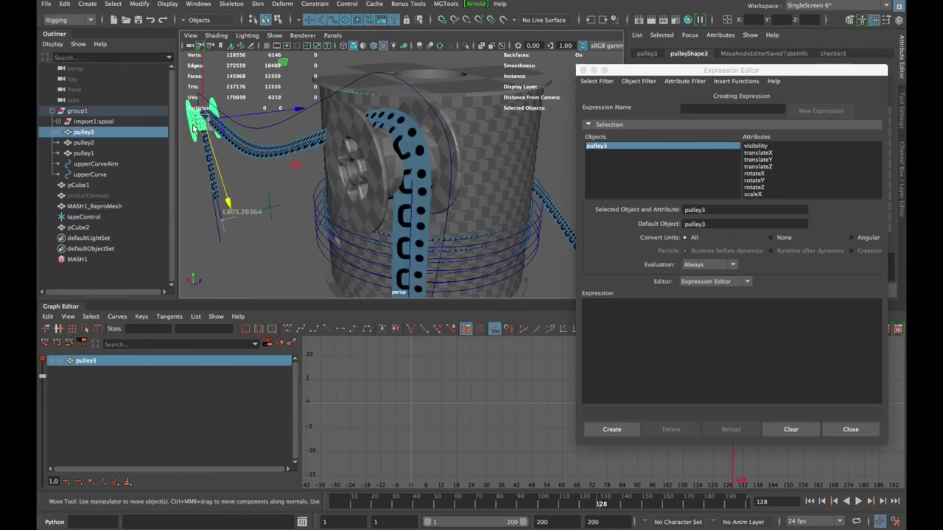
key("f")
right_click_drag(357, 203, 382, 198, "alt")
middle_click_drag(381, 198, 374, 204, "alt")
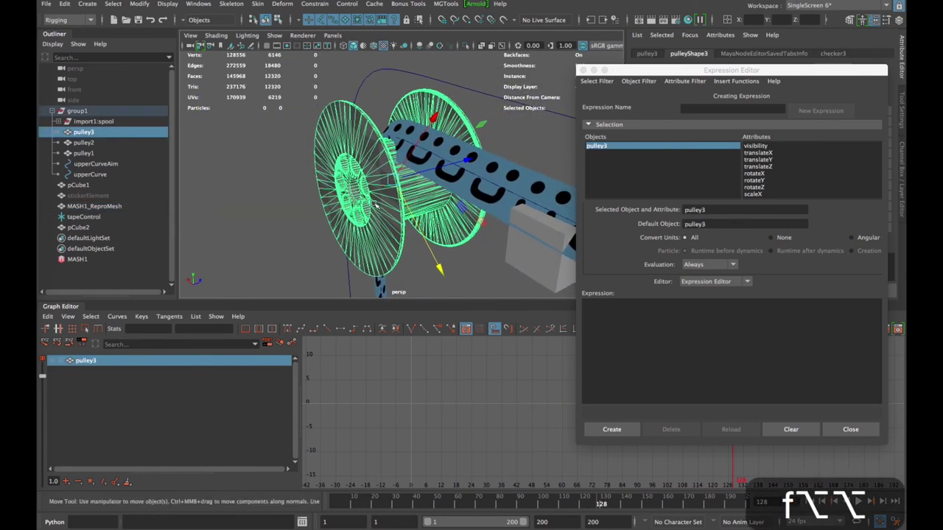
Choose pulley3's rotateZ attribute and start its expression with "pulley3.rotateZ = "
left_click(754, 187)
scroll(758, 190, "down", 1)
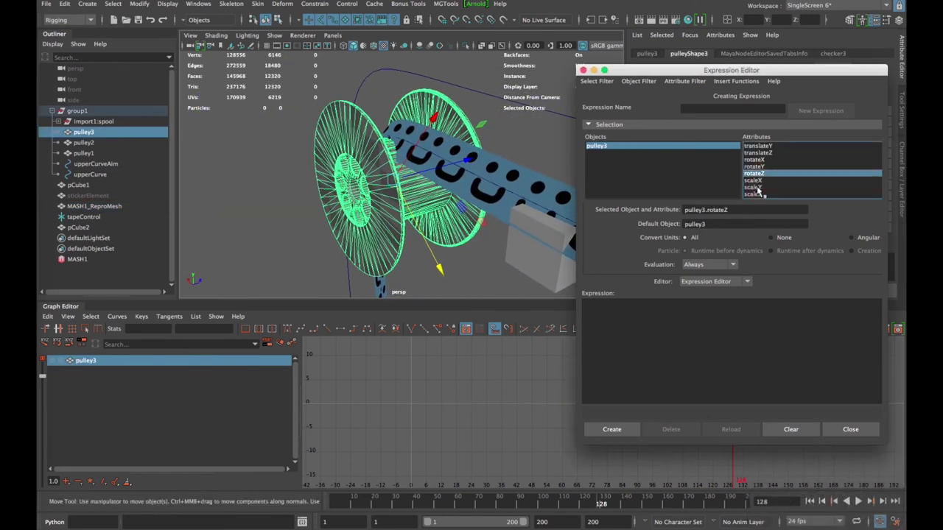
left_click_drag(727, 212, 653, 213)
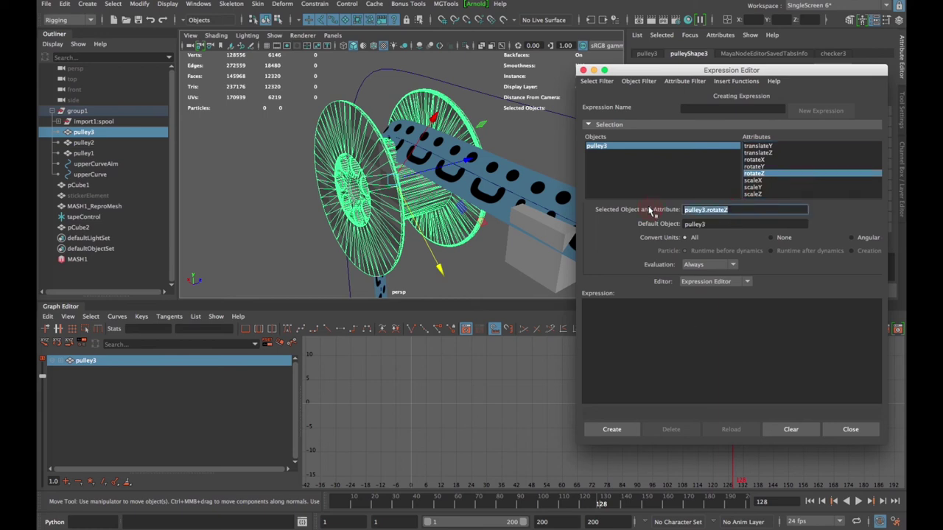
key("super+c")
left_click(685, 343)
key("super+v")
type("= ")
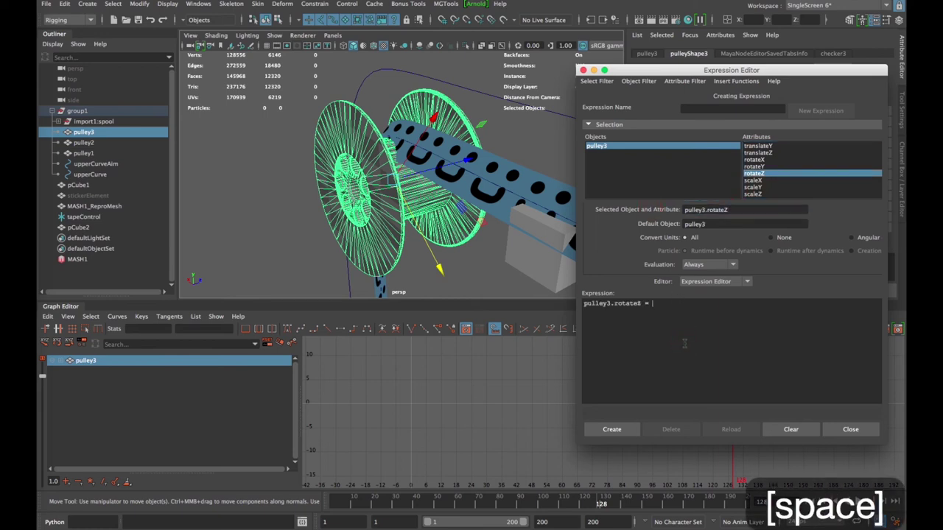
Continue the pulley3 expression with an opening parenthesis and the driver attribute, "(tapeControl.tapeControl"
type("(tr")
key("BackSpace")
key("BackSpace")
key("BackSpace")
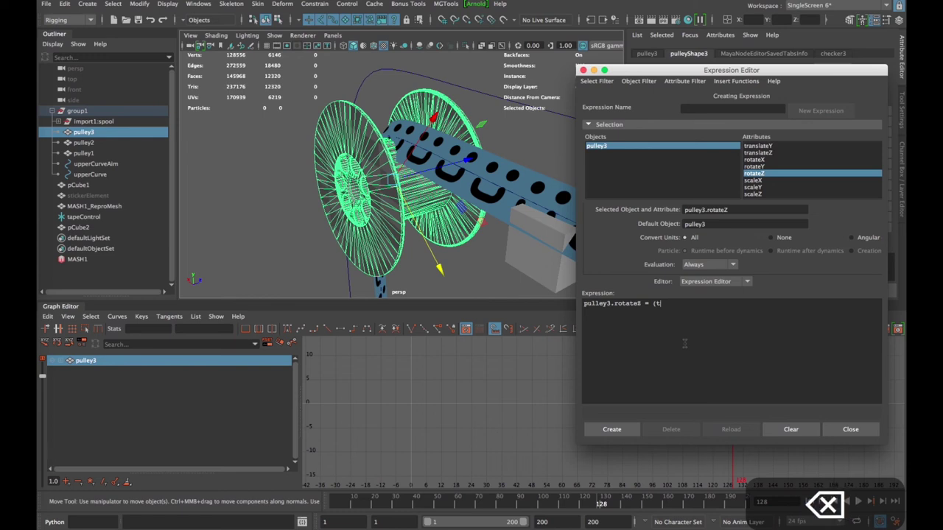
type("tape")
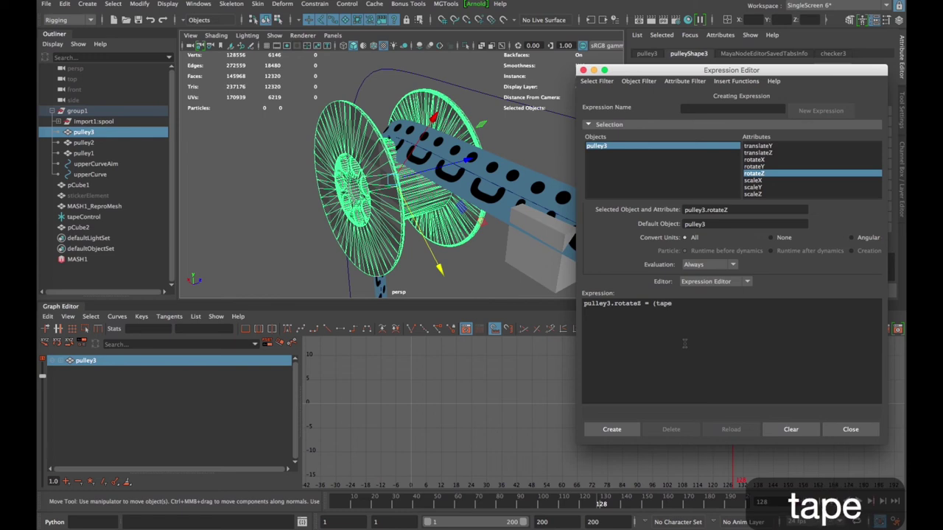
type("Control/")
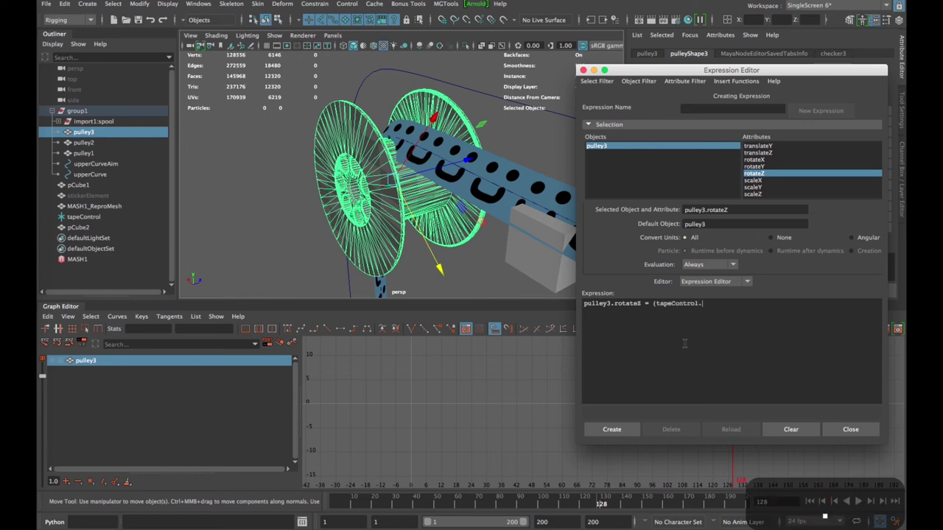
type("tapeCtro")
key("BackSpace")
key("BackSpace")
key("BackSpace")
key("BackSpace")
key("BackSpace")
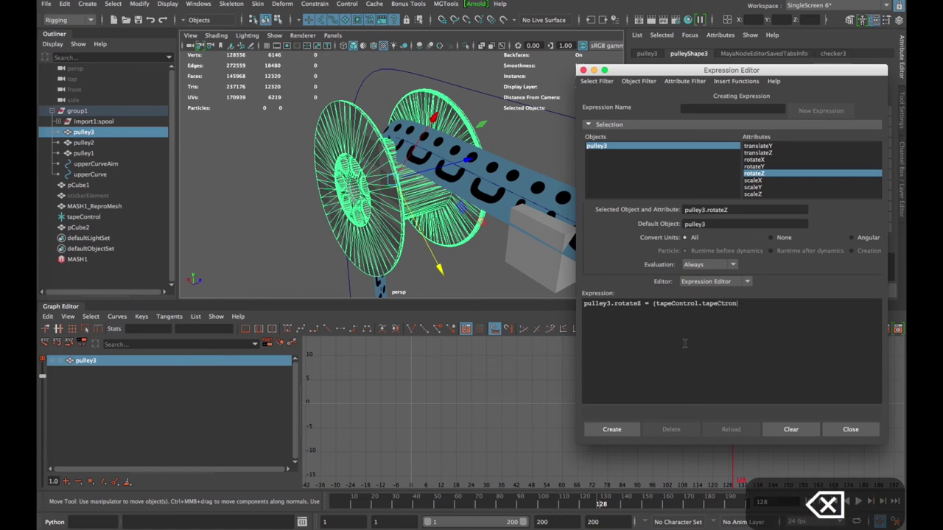
type("eControl")
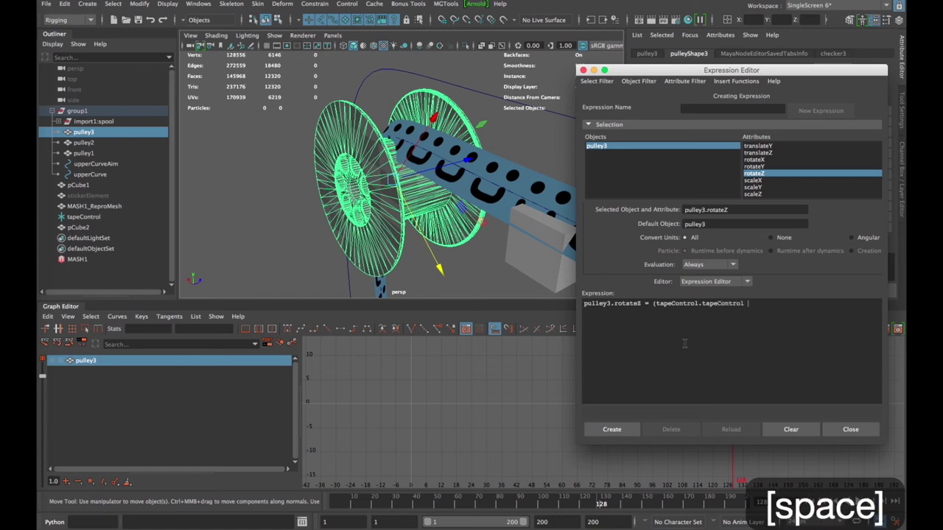
Finish the pulley3 expression with "* -360) / 6.28" and create it
key("BackSpace")
type("* 360")
key("BackSpace")
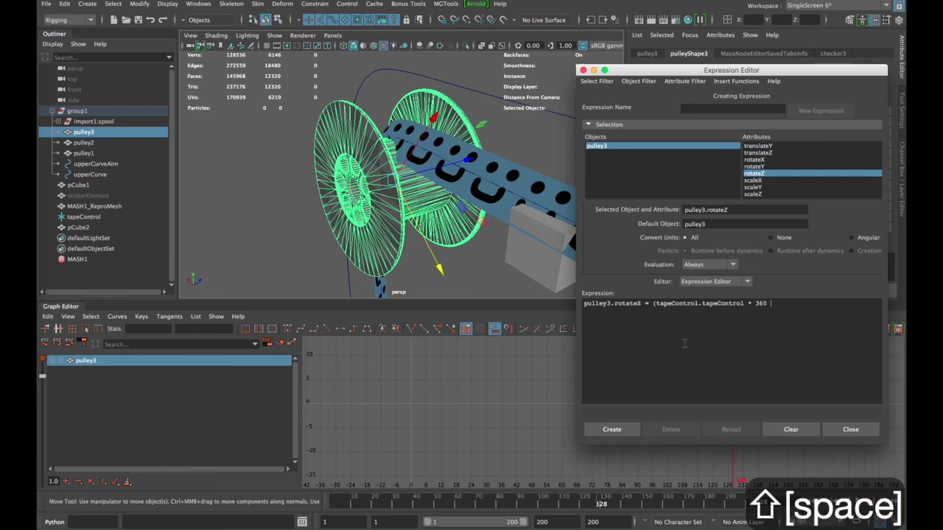
key("BackSpace")
key("BackSpace")
type("-36")
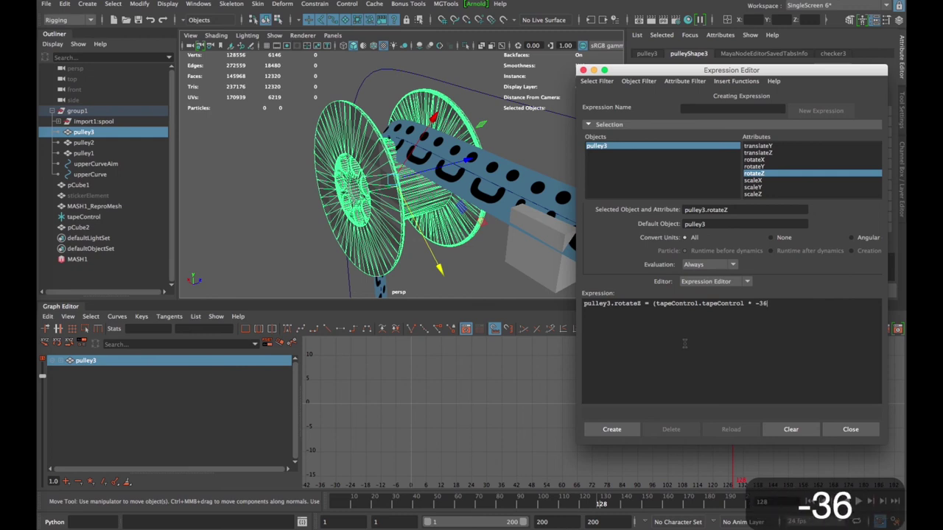
type("0) /")
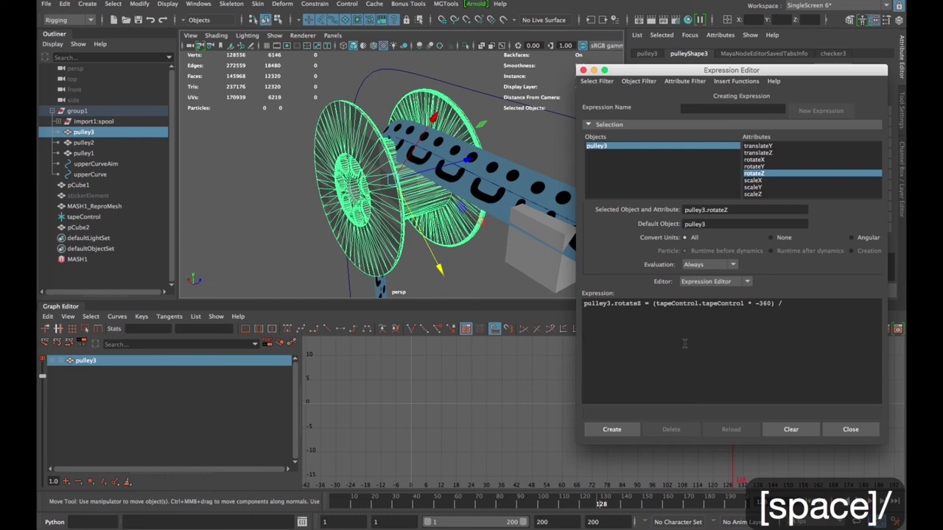
key("BackSpace")
type("6.")
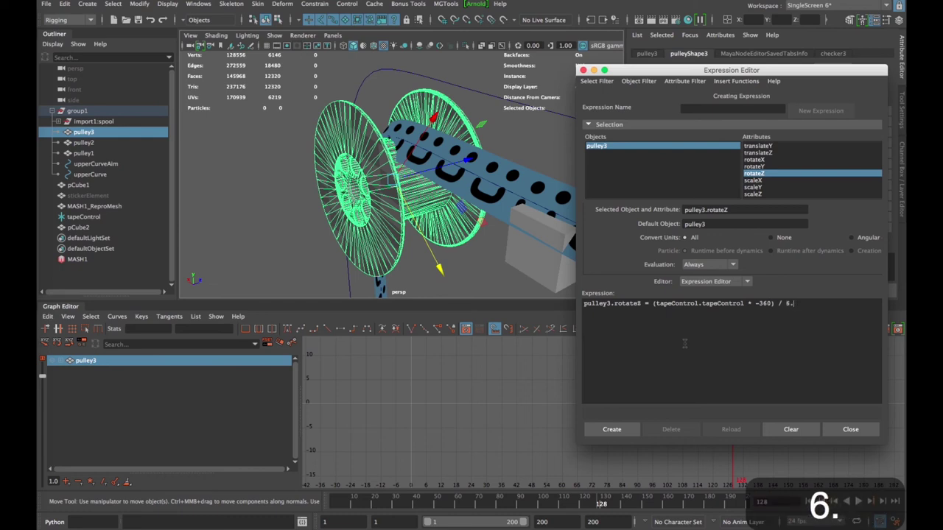
type("27")
key("BackSpace")
type("8")
left_click(610, 429)
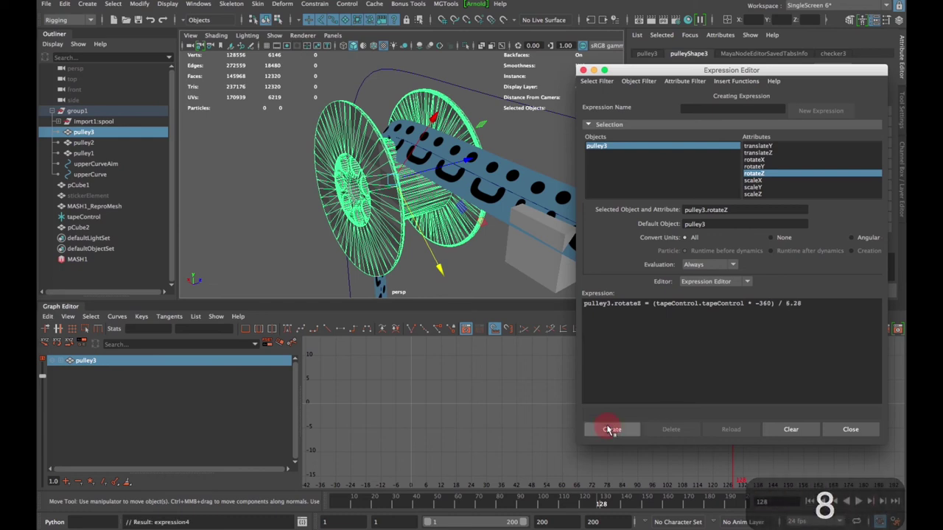
Deselect pulley3 and play the animation from frame 1 to check its rotation against the tape
left_click(375, 98)
left_click(809, 501)
left_click(859, 501)
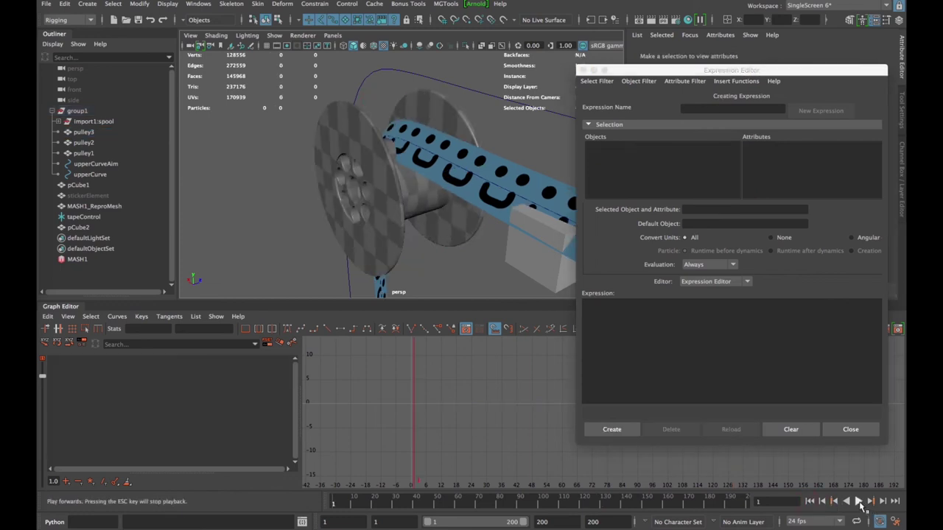
left_click(859, 501)
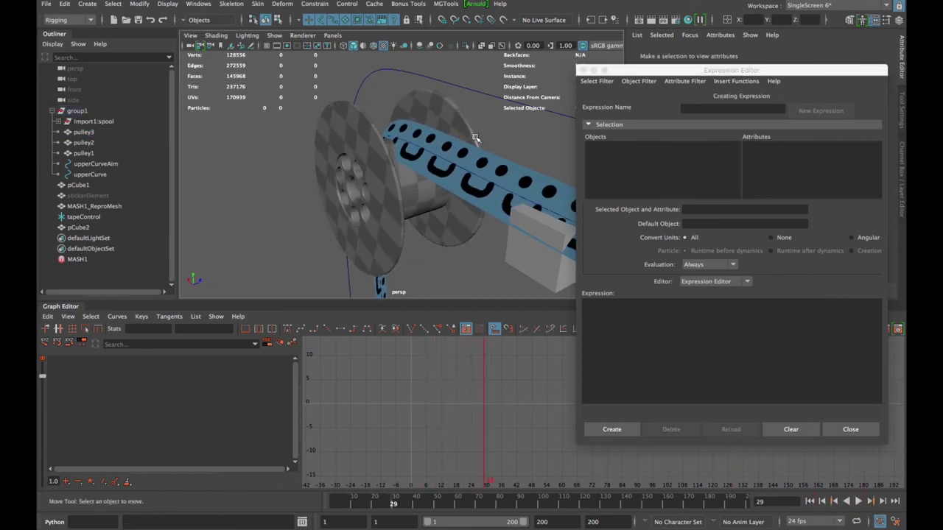
Select the entire import1:spool group in the viewport
scroll(537, 200, "down", 8)
left_click_drag(502, 218, 419, 191, "alt")
scroll(356, 219, "down", 3)
left_click(407, 150)
key("Up")
left_click_drag(391, 207, 442, 182, "alt")
Switch to the Notes_1 document, look up and copy the spool's circumference value, 71.592, and return to Maya
key("super+Tab")
key("super+Tab")
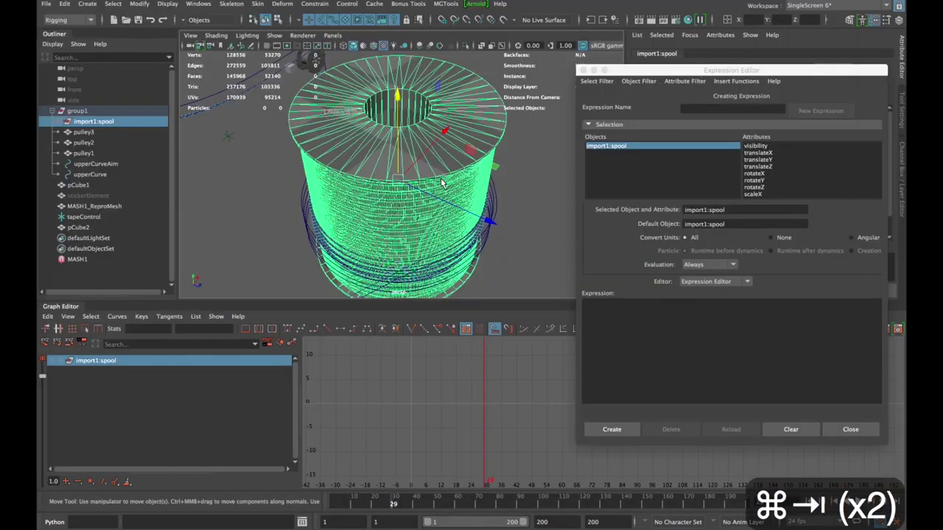
key("super+Tab")
key("super+Tab")
key("super+Tab")
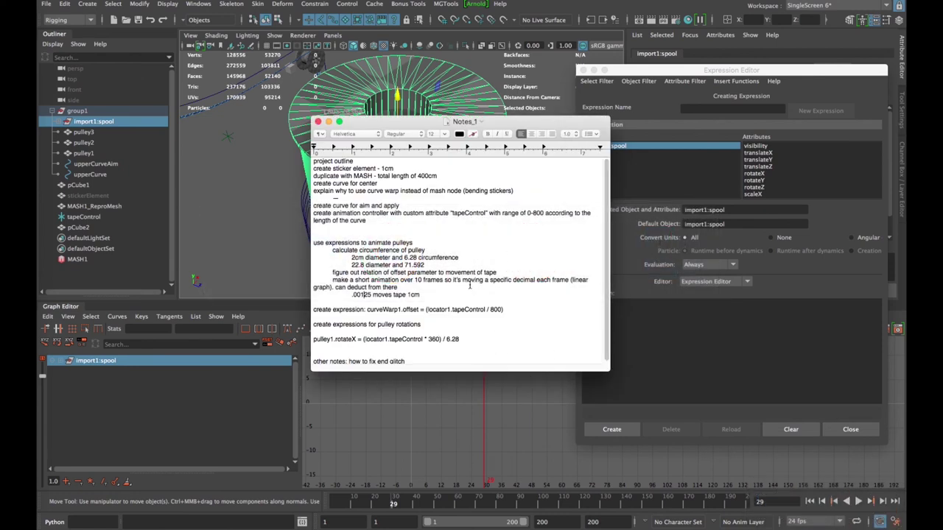
left_click_drag(352, 266, 395, 261)
left_click_drag(409, 124, 506, 130)
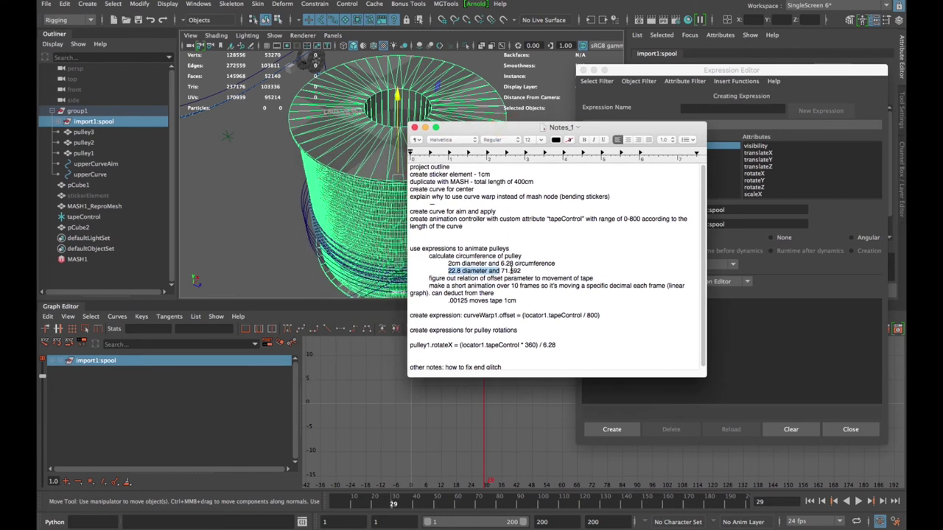
left_click_drag(502, 271, 520, 271)
left_click(509, 271)
left_click(500, 272)
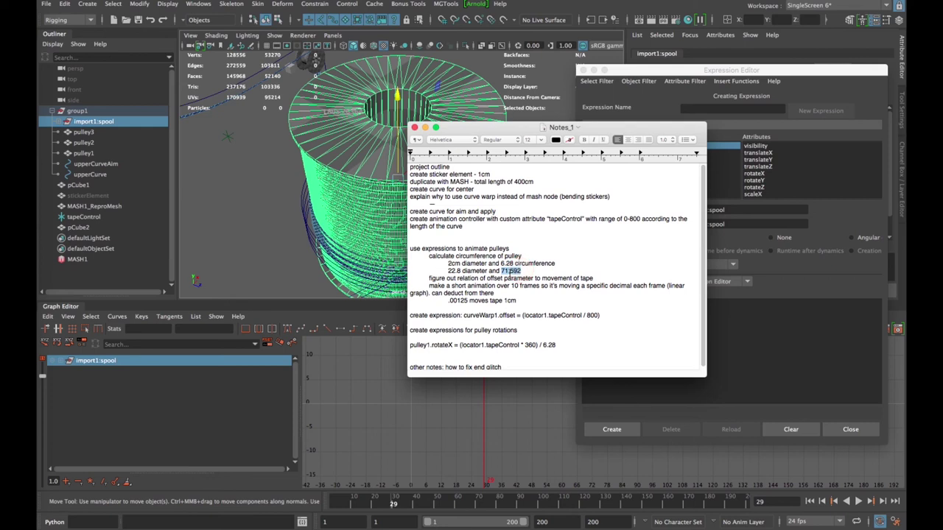
right_click(510, 271)
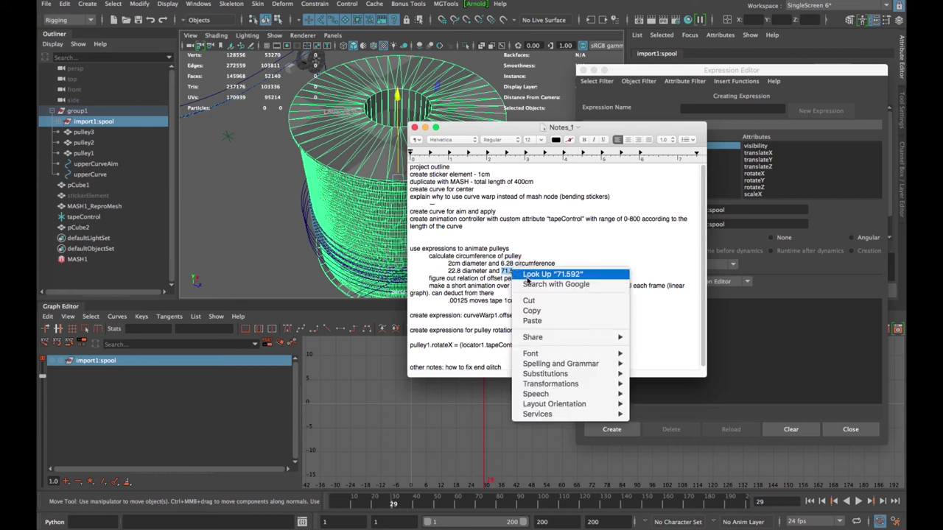
left_click(531, 311)
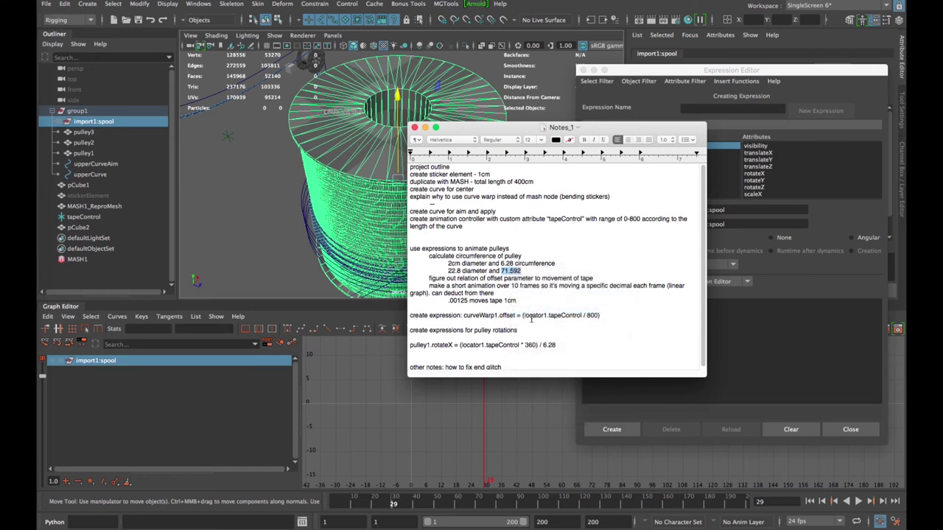
left_click(662, 71)
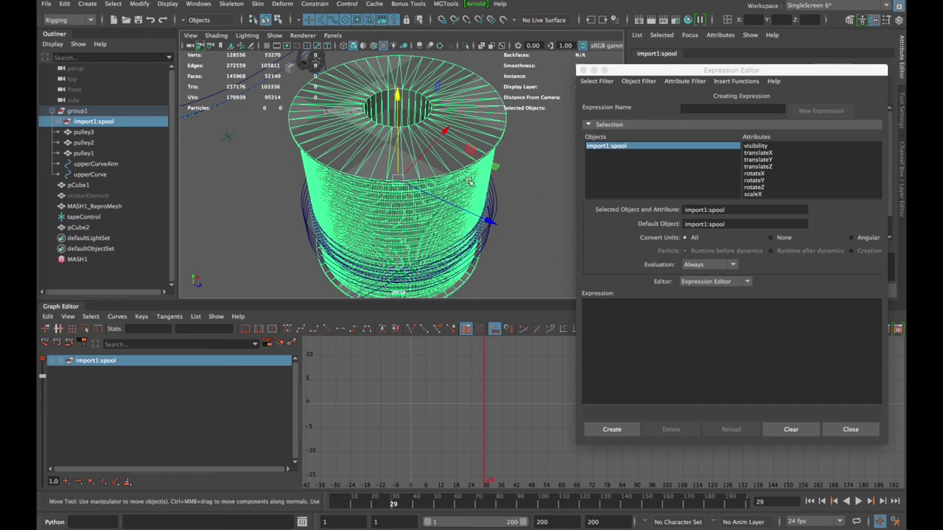
Test-rotate the spool about its Y axis to identify its spin axis, and undo the last rotation
left_click_drag(447, 182, 394, 162, "alt")
mouse_move(394, 162)
right_mouse_down("alt")
mouse_move(346, 163)
mouse_move(379, 162)
right_mouse_up("alt")
key("e")
left_click_drag(406, 207, 434, 206)
left_click_drag(352, 218, 379, 241, "alt")
left_click_drag(680, 75, 675, 260)
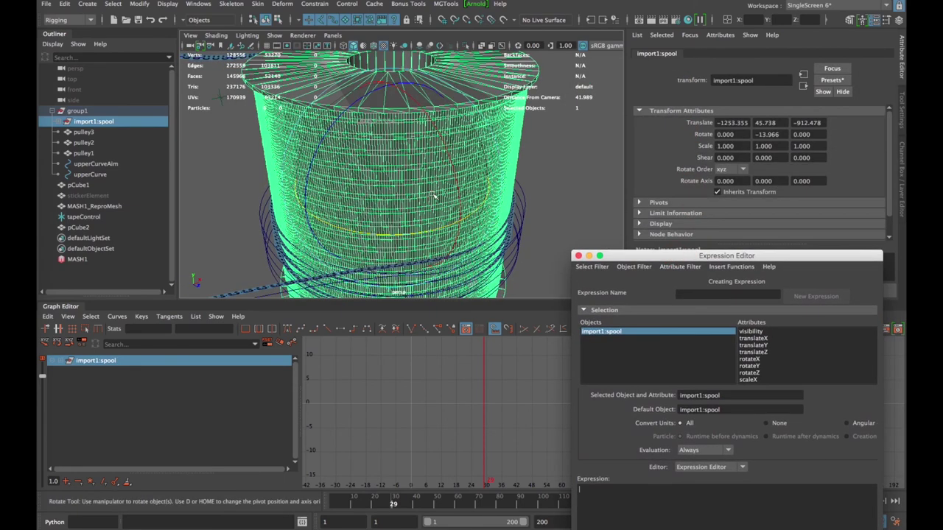
left_click_drag(383, 237, 324, 235)
key("super+z")
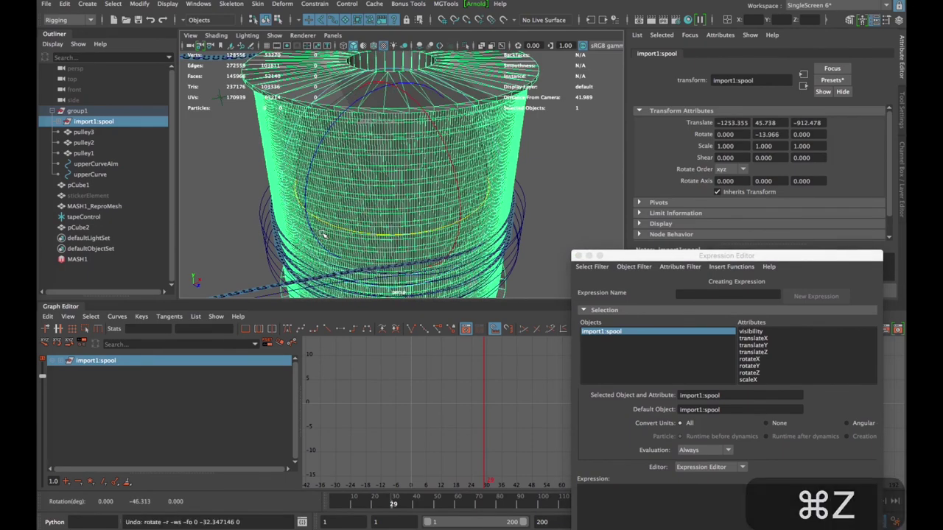
Set the spool's Y rotation to 0 and choose its rotateY attribute for a new expression
left_click(766, 134)
type("0")
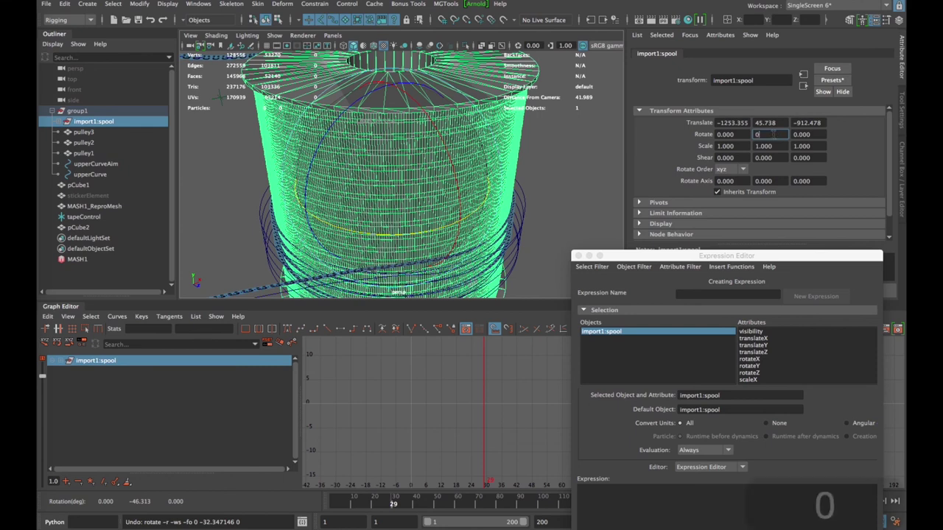
key("Return")
left_click_drag(644, 259, 627, 142)
left_click(739, 251)
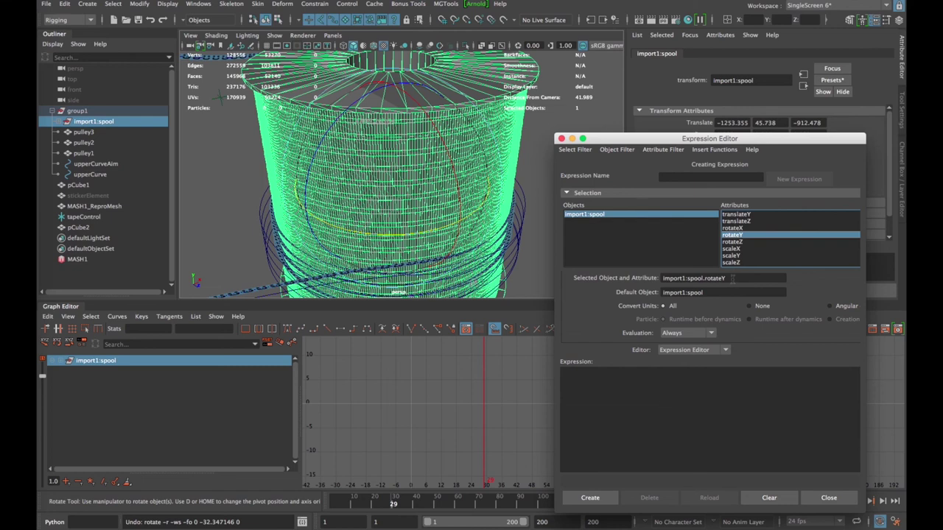
left_click_drag(733, 277, 633, 273)
key("super+c")
left_click(650, 396)
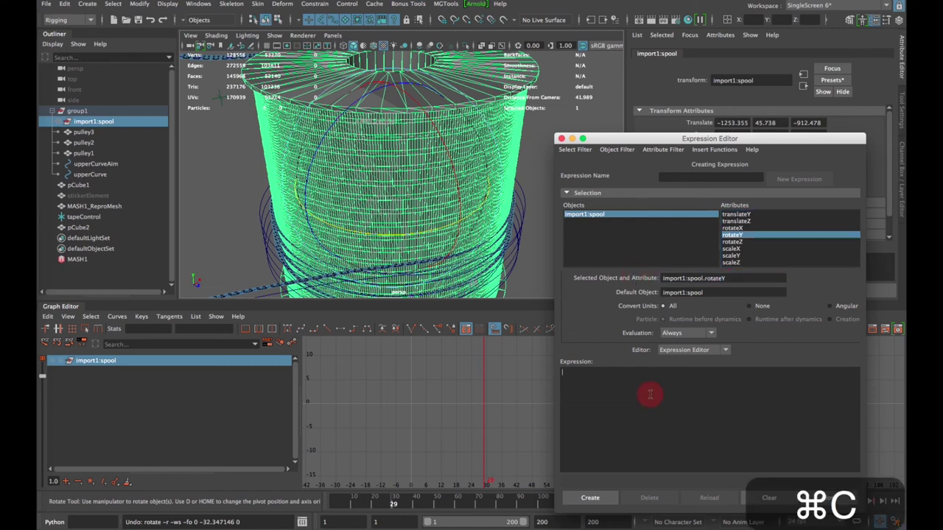
key("super+v")
left_click_drag(564, 372, 652, 375)
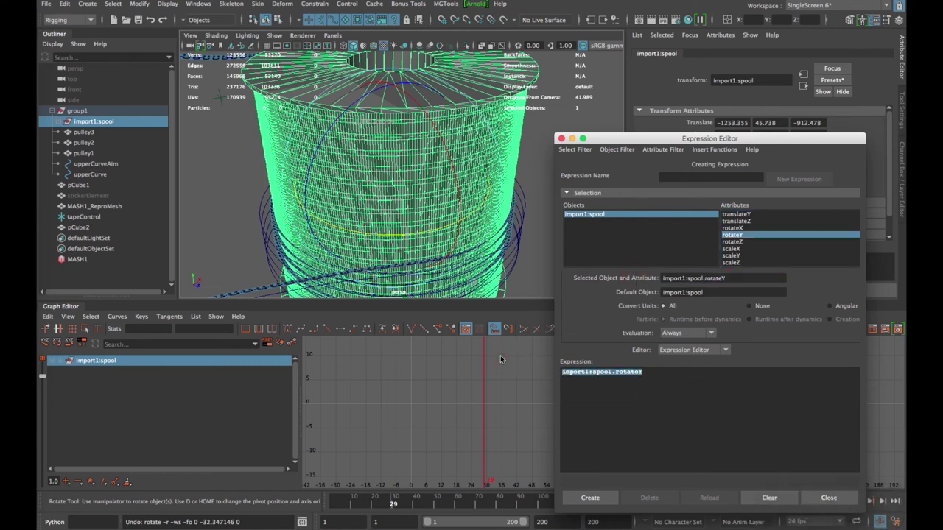
key("BackSpace")
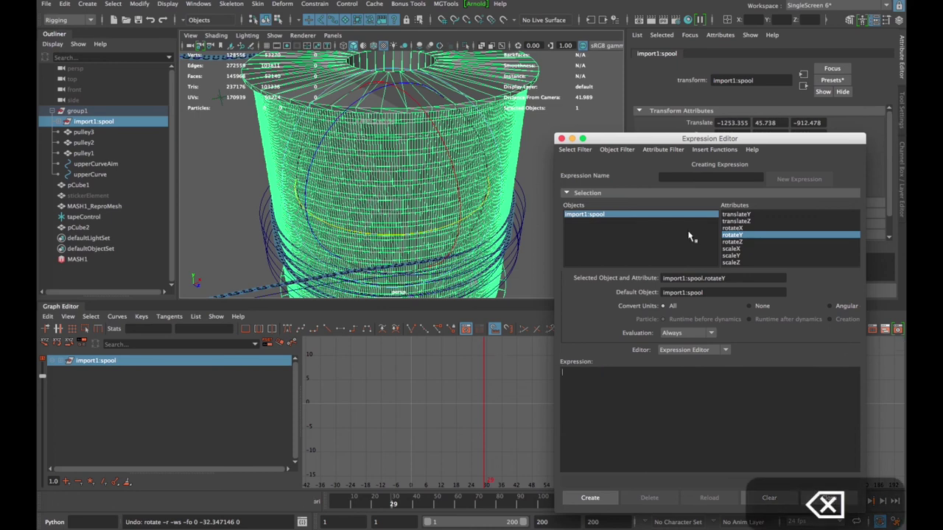
Delete the import1 namespace in the Namespace Editor, merging its contents with the root
left_click(198, 4)
mouse_move(250, 48)
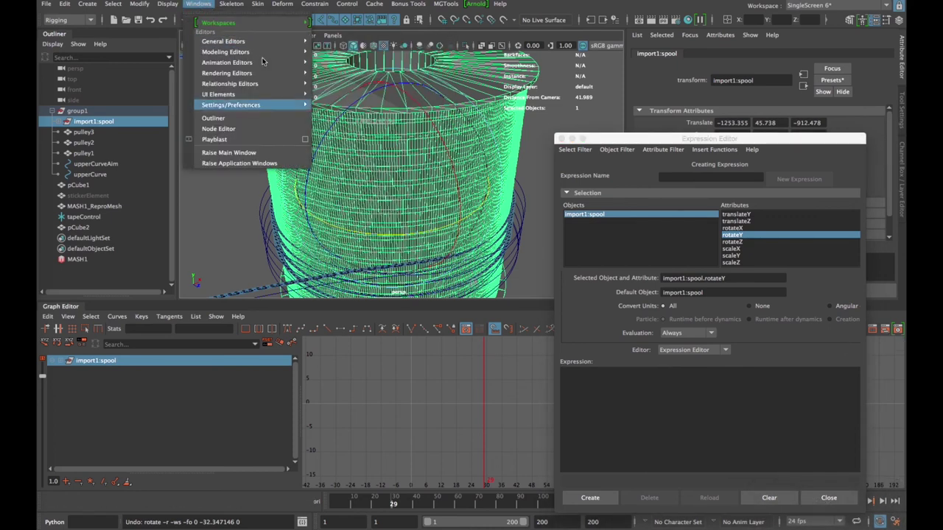
left_click(341, 213)
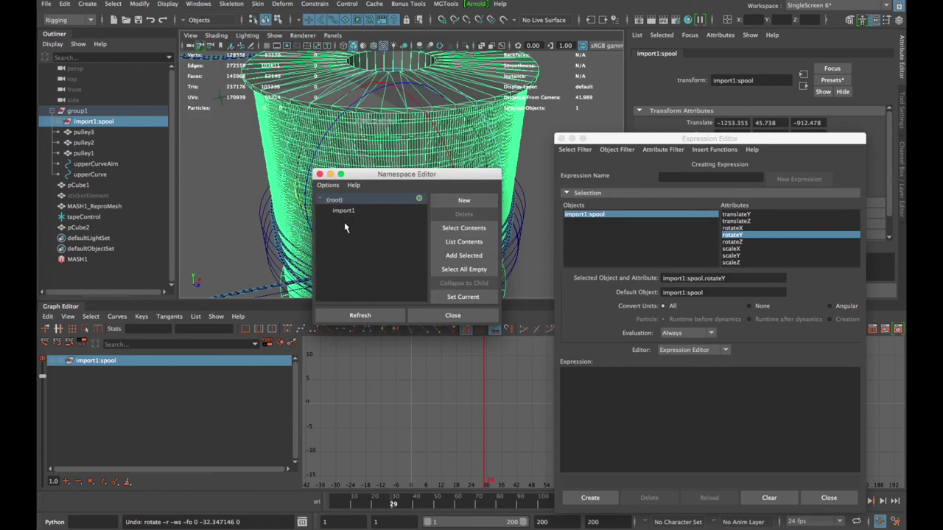
left_click(349, 213)
left_click(463, 214)
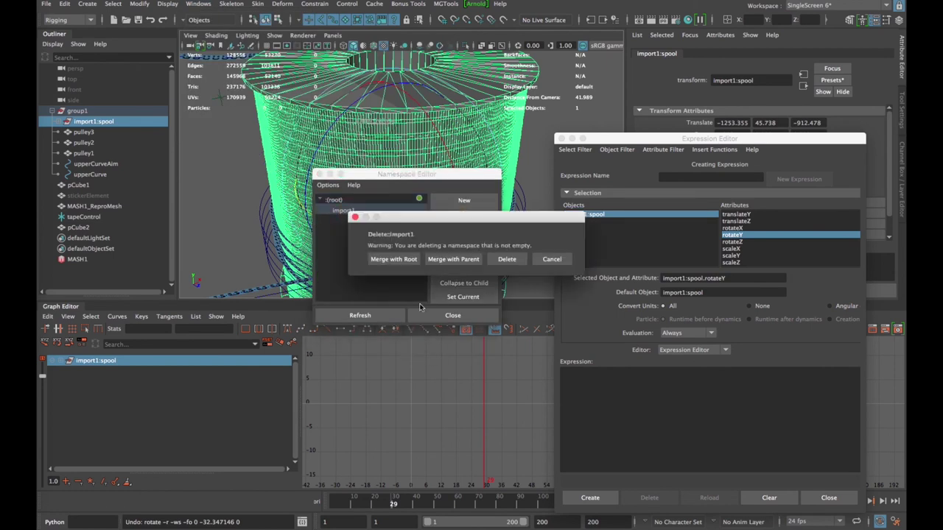
left_click(414, 265)
left_click(452, 315)
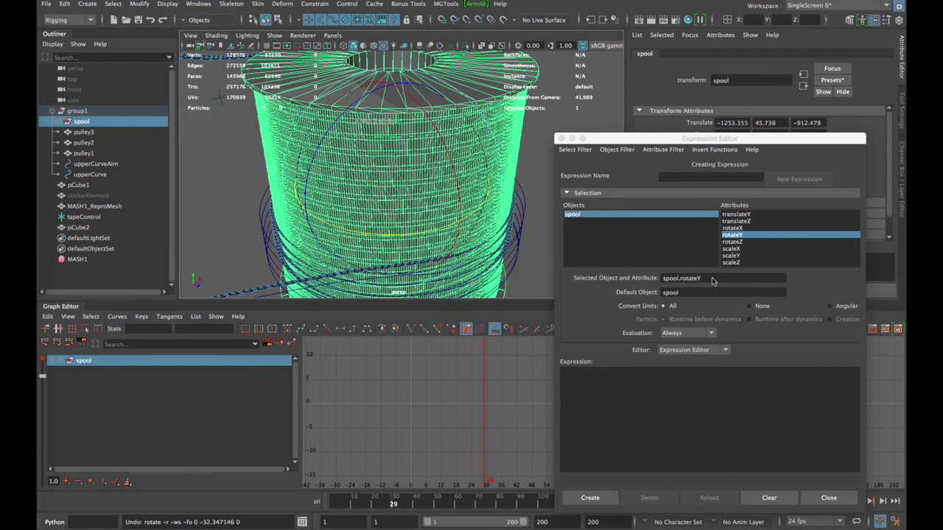
Start the spool's expression with "spool.rotateY = (" using the copied attribute name
left_click_drag(712, 281, 661, 278)
key("super+c")
left_click(672, 410)
key("super+v")
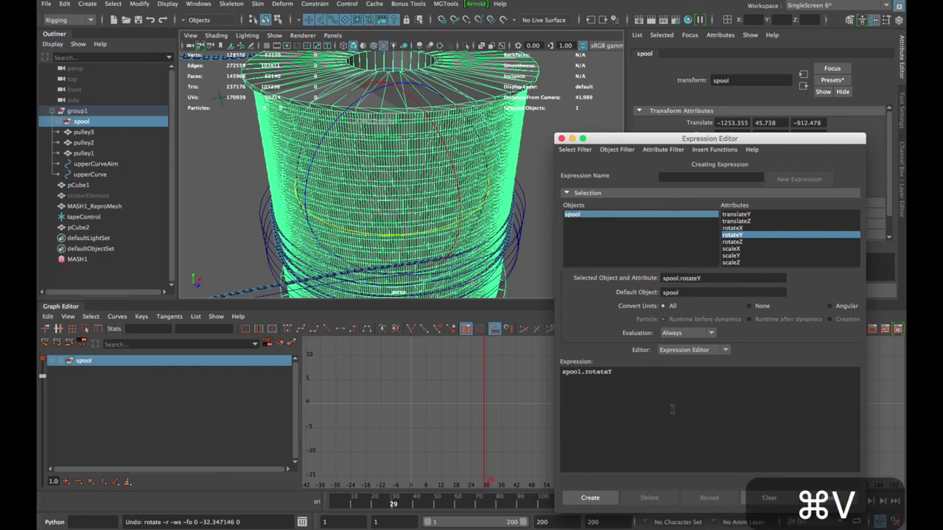
type("= (")
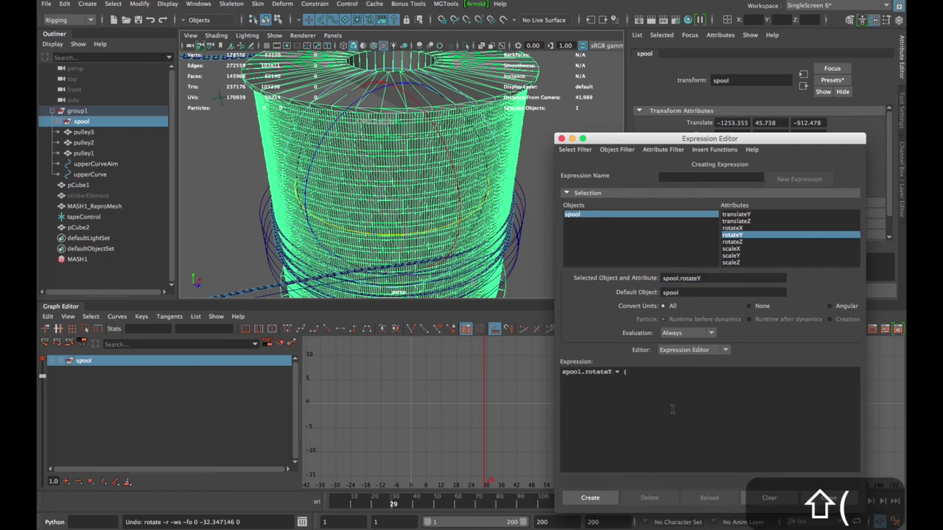
Add the driver locator's name, "tapeControl", after the opening parenthesis in the spool expression
type("tap")
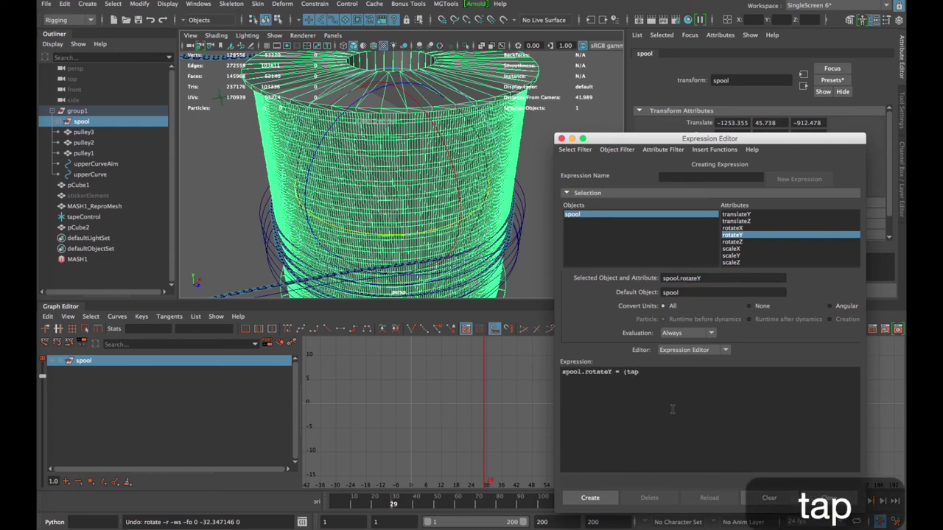
type("eCtron")
key("BackSpace")
key("BackSpace")
key("BackSpace")
key("BackSpace")
type("on")
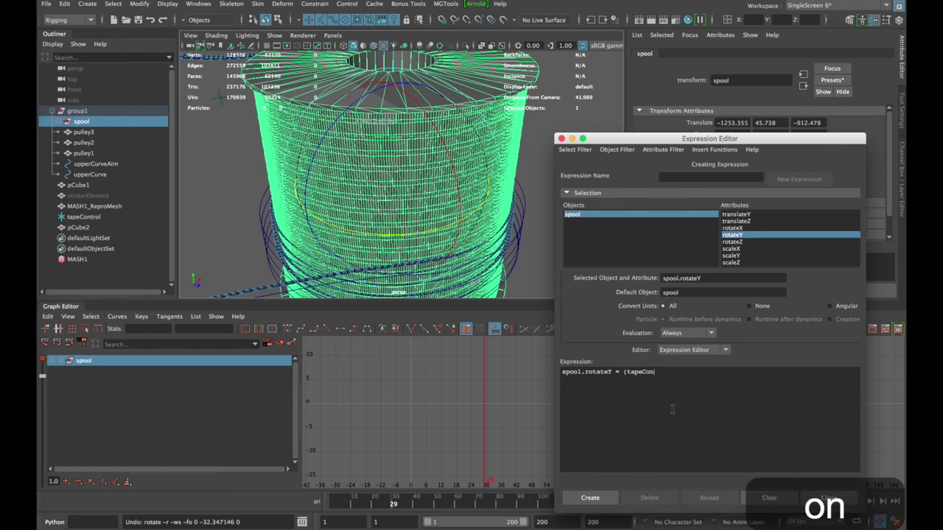
type("trol/")
key("BackSpace")
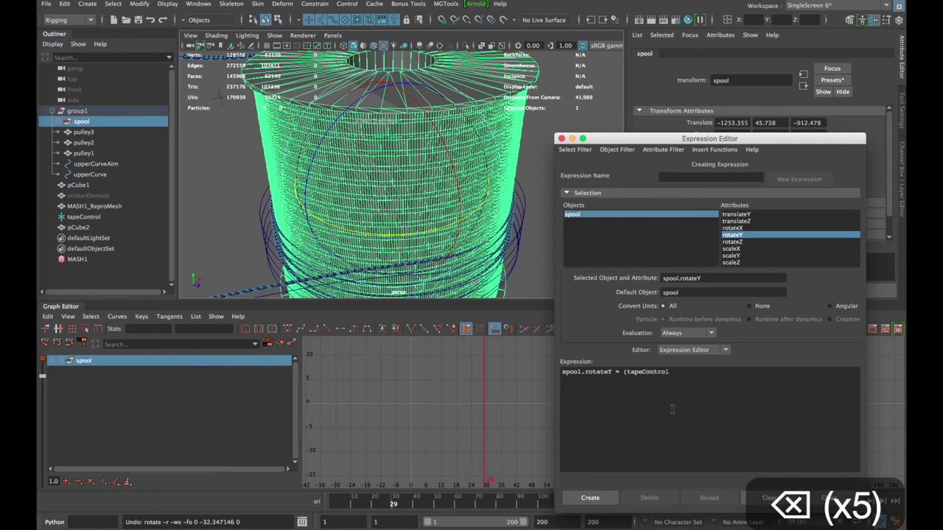
Continue the spool expression with the driver attribute and multiplier, ".tapeControl * 360) / "
type(".tapeCtron")
key("BackSpace")
key("BackSpace")
key("BackSpace")
key("BackSpace")
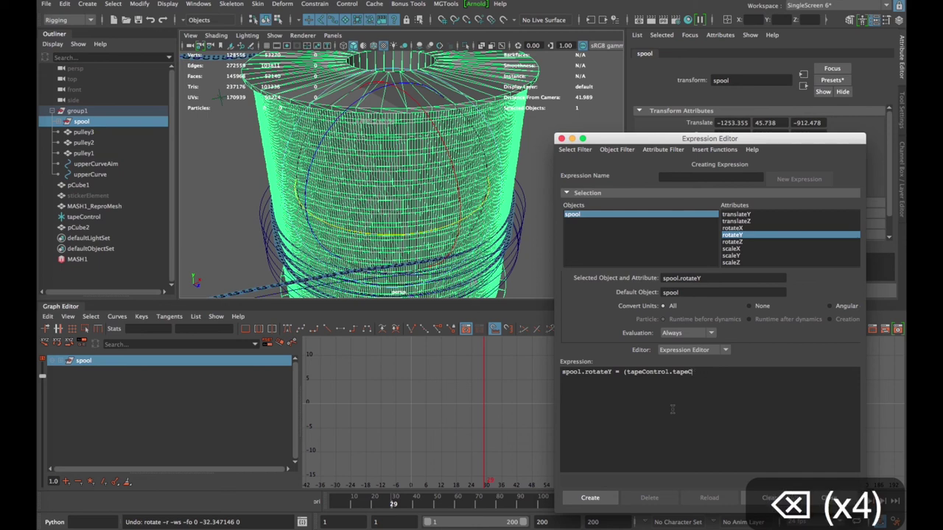
type("ontrol *")
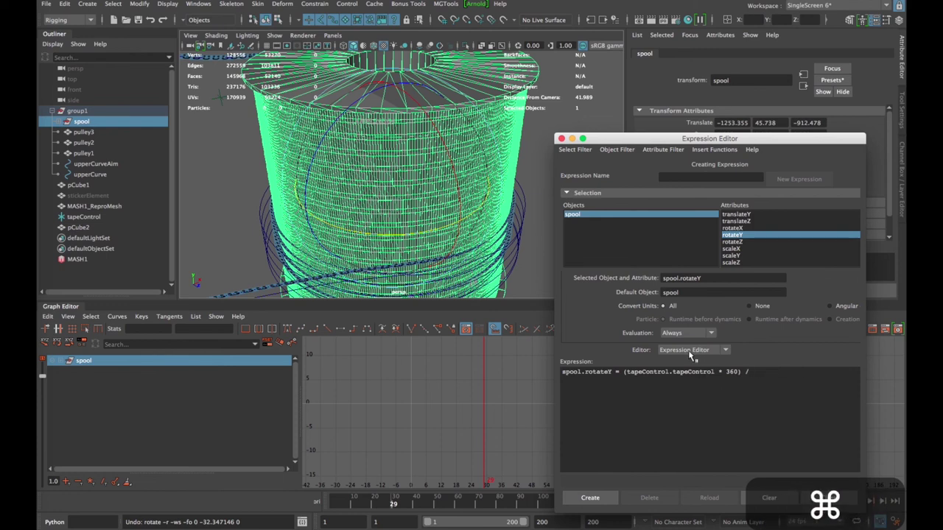
Recheck the circumference in the notes, finish the spool expression with the divisor 71.592, and create it
key("super+Tab")
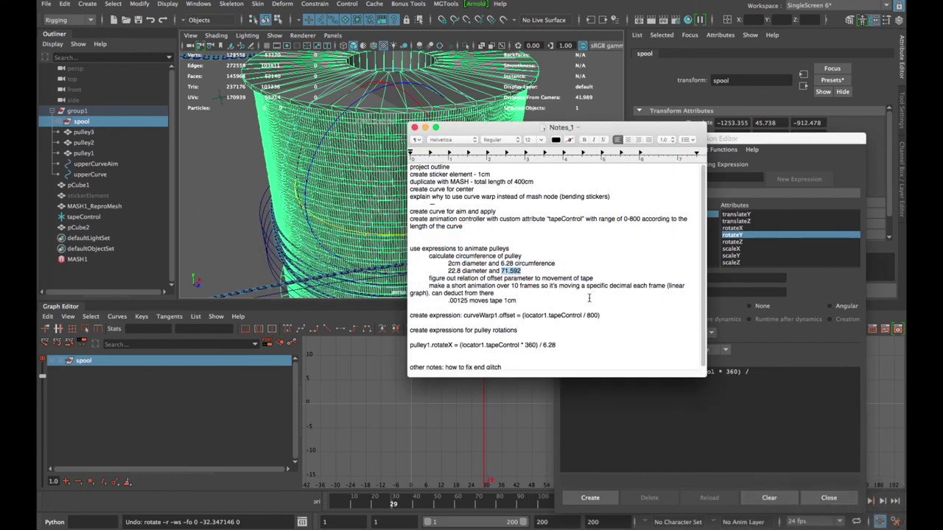
key("super+Tab")
left_click(798, 378)
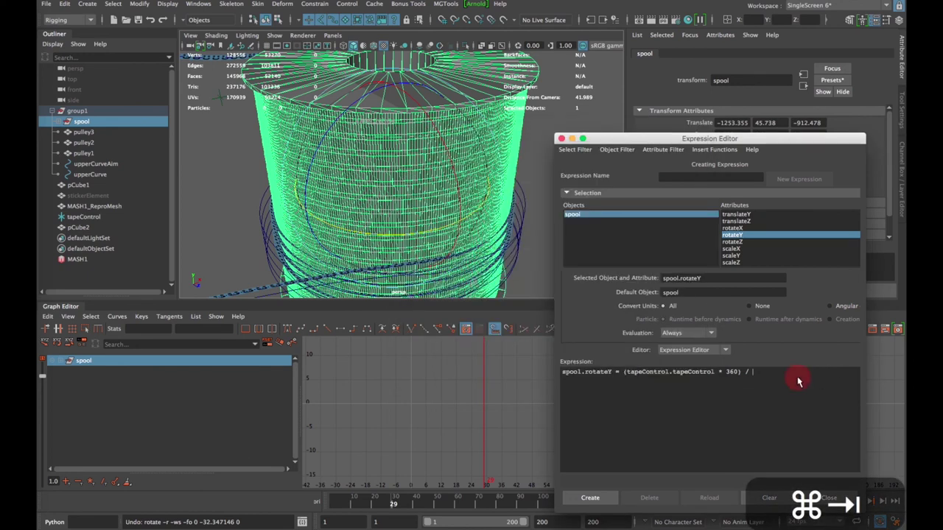
type("71.592")
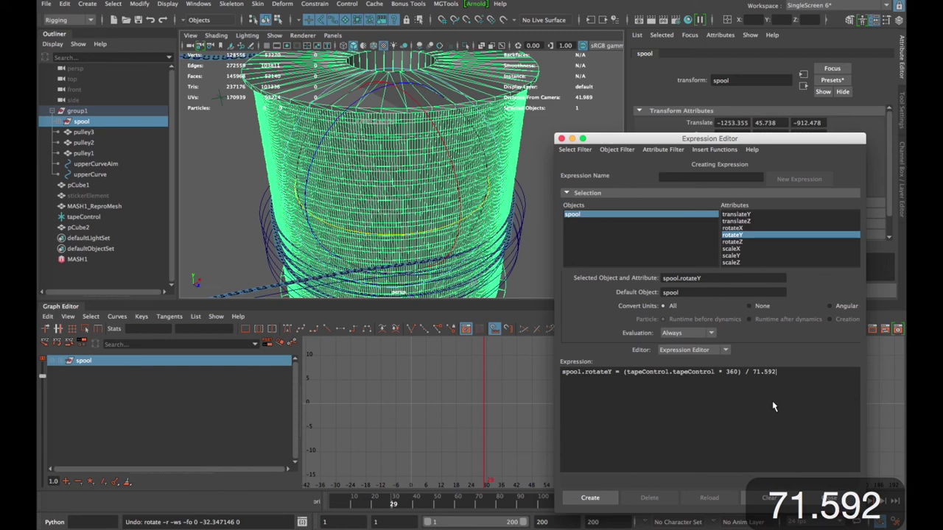
left_click(594, 497)
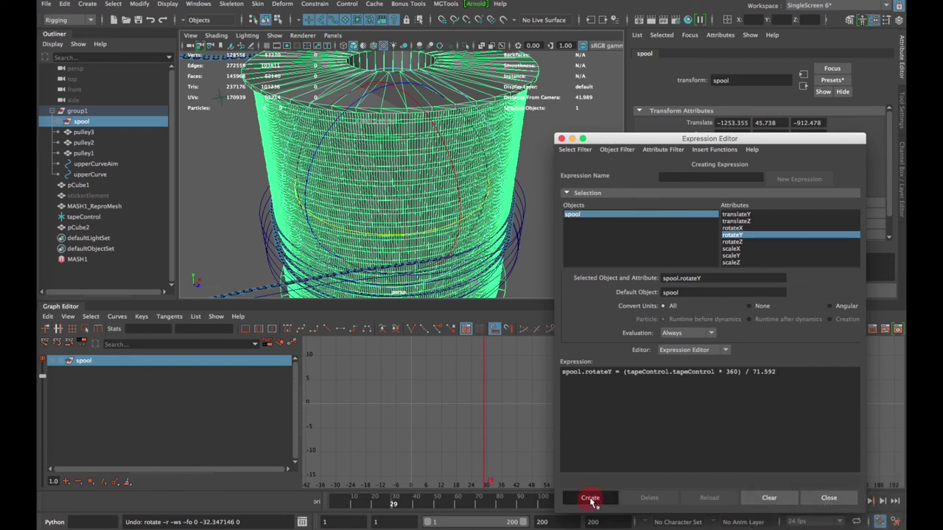
Deselect the spool and play the animation from frame 1 to check its rotation against the tape
middle_click_drag(492, 215, 492, 136, "alt")
key("w")
right_click_drag(509, 216, 546, 216, "alt")
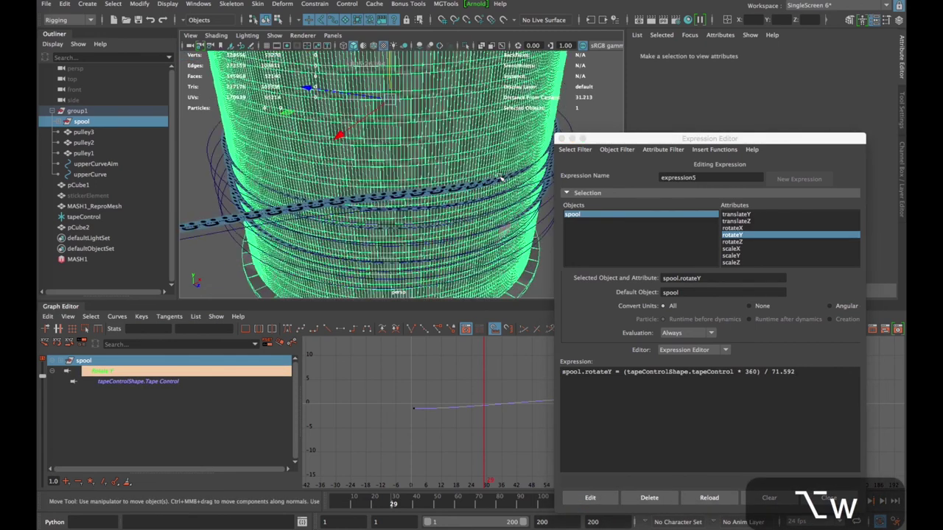
middle_click_drag(546, 216, 535, 210, "alt")
left_click_drag(518, 202, 518, 170, "alt")
left_click_drag(615, 139, 666, 107)
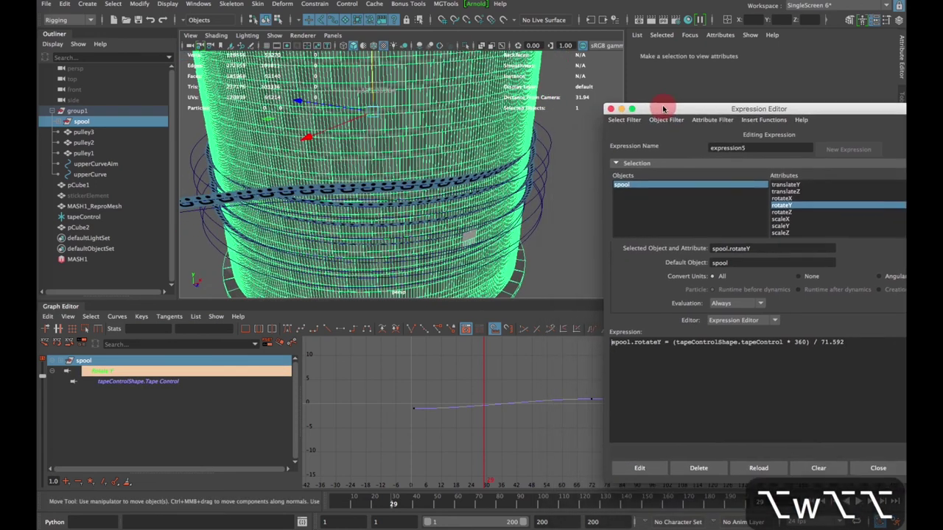
left_click(573, 131)
left_click(810, 501)
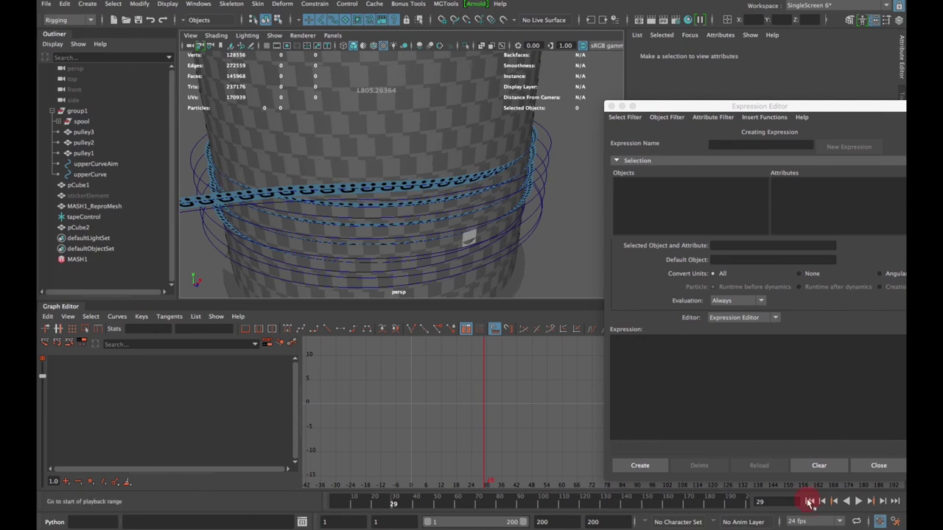
left_click(859, 501)
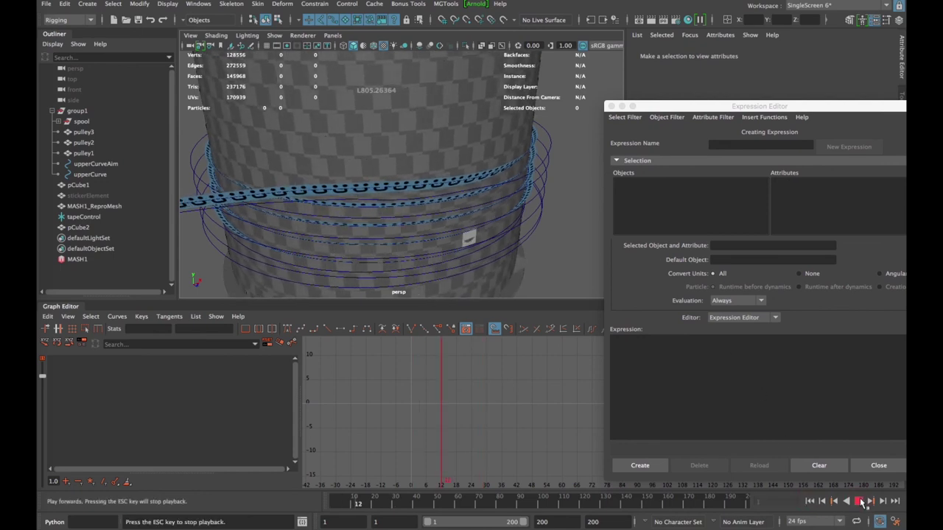
left_click(858, 500)
Reverse the spool's rotation direction by setting the multiplier in its rotateY expression to -360 and applying the edit
left_click(435, 140)
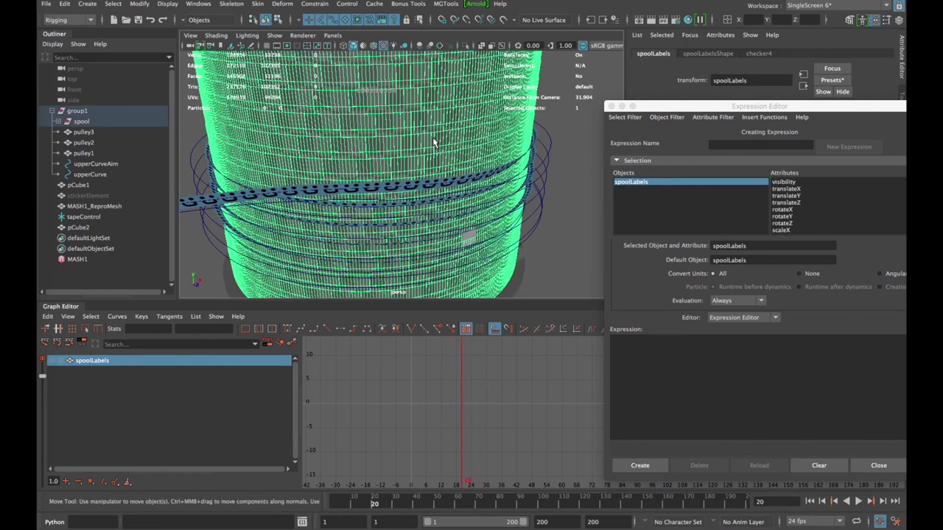
left_click(795, 217)
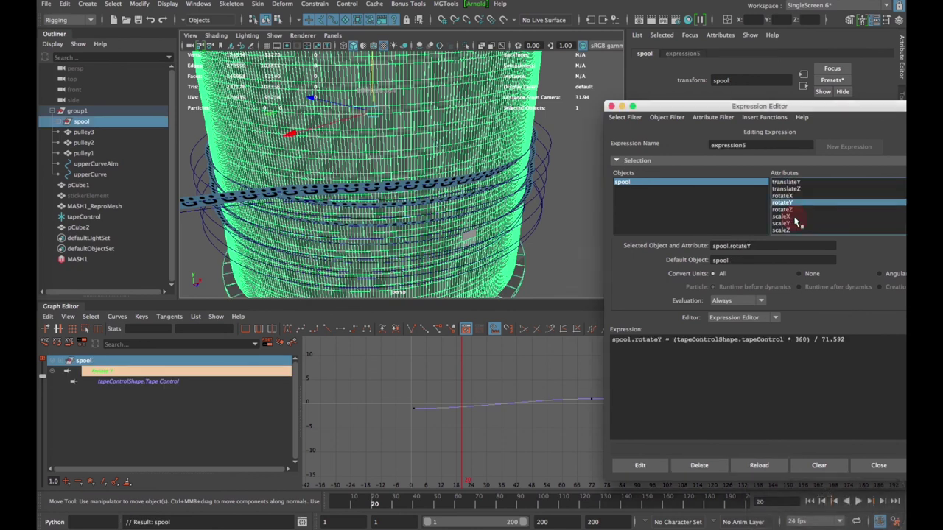
left_click(792, 339)
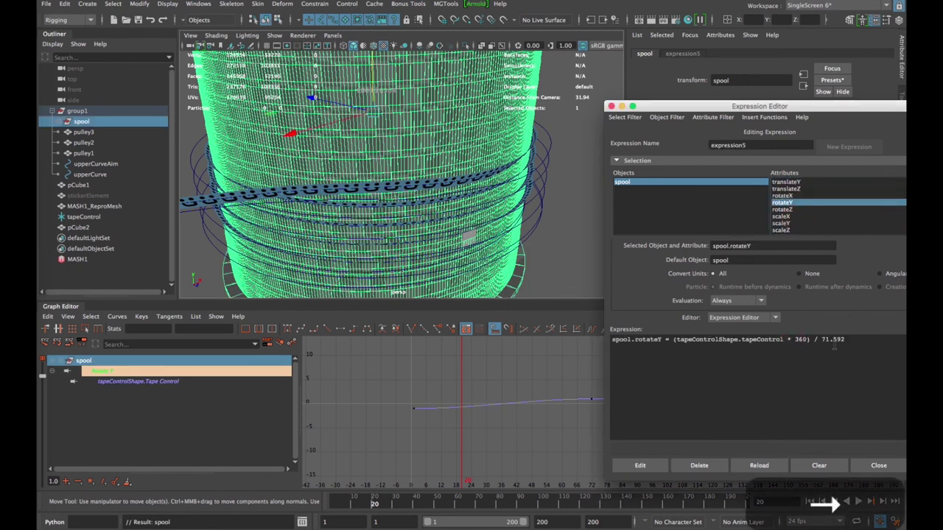
type("-")
left_click(641, 466)
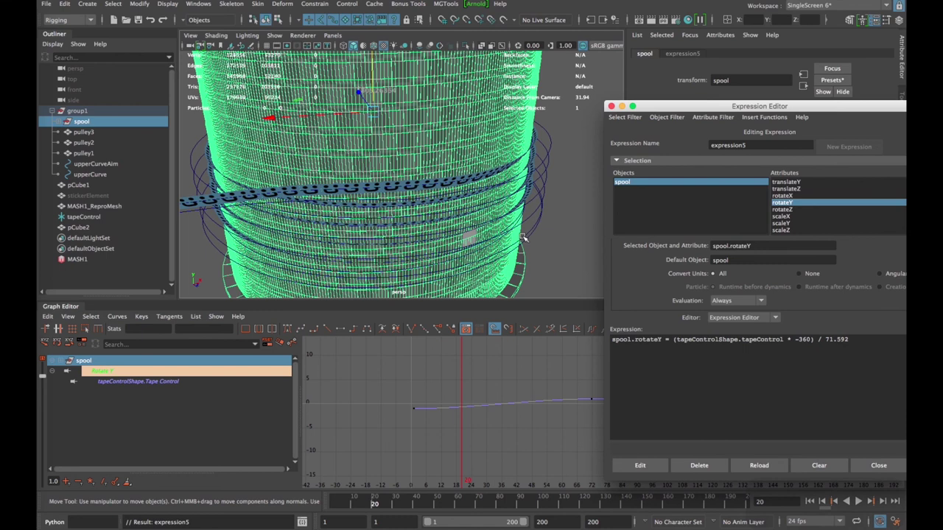
Deselect the spool and play the animation from frame 1 to check the reversed rotation against the tape
left_click(568, 236)
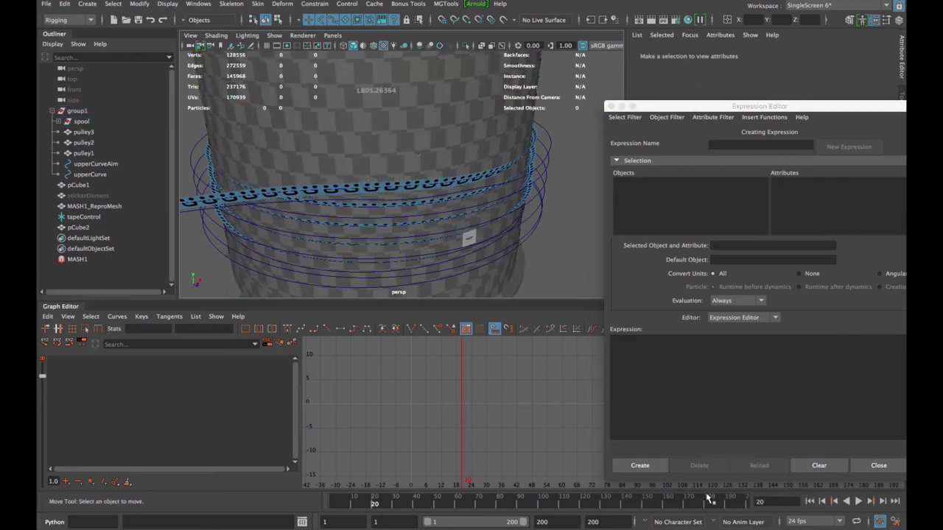
left_click(810, 501)
left_click(858, 501)
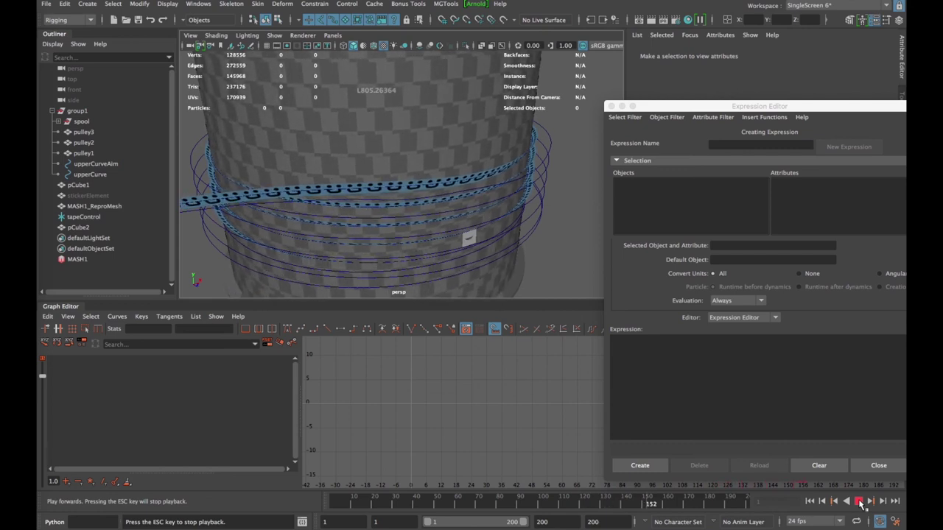
left_click(861, 503)
Put away the Expression Editor and collapse the Graph Editor to give the viewport more room for the tape rig
key("super+Tab")
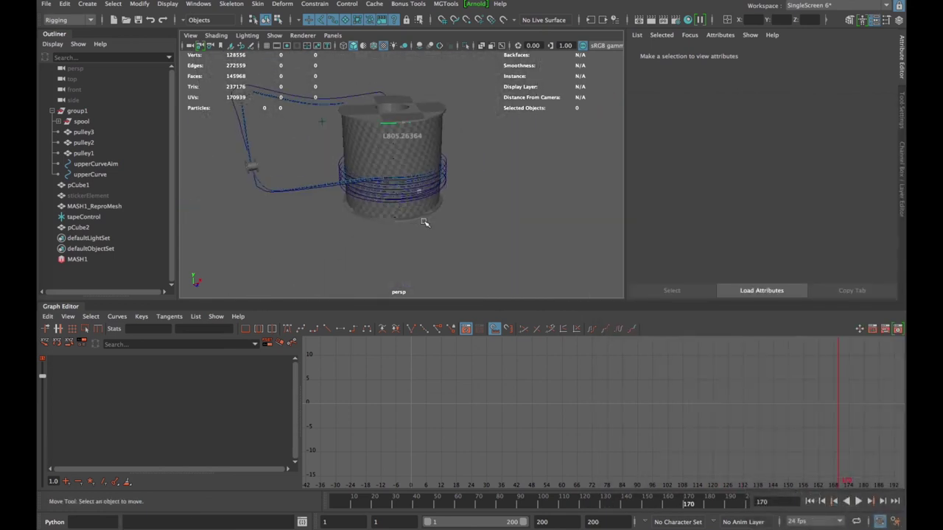
left_click(66, 307)
left_click_drag(354, 241, 479, 251, "alt")
scroll(449, 255, "up", 3)
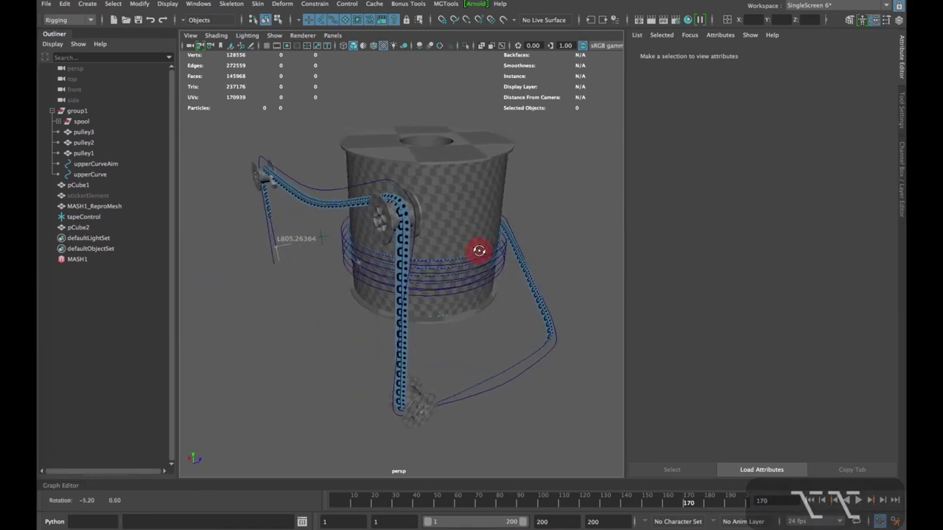
right_click_drag(439, 257, 451, 269, "alt")
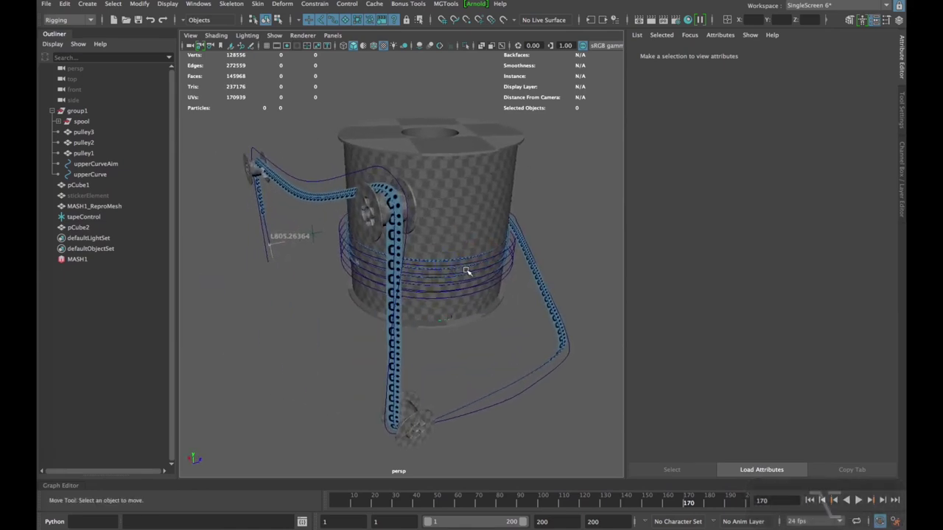
middle_click_drag(375, 195, 362, 190, "alt")
Assign upperCurveAim as the Aim Curve of the curveWarp2 deformer on the MASH1_ReproMesh tape and deselect the mesh
left_click(334, 194)
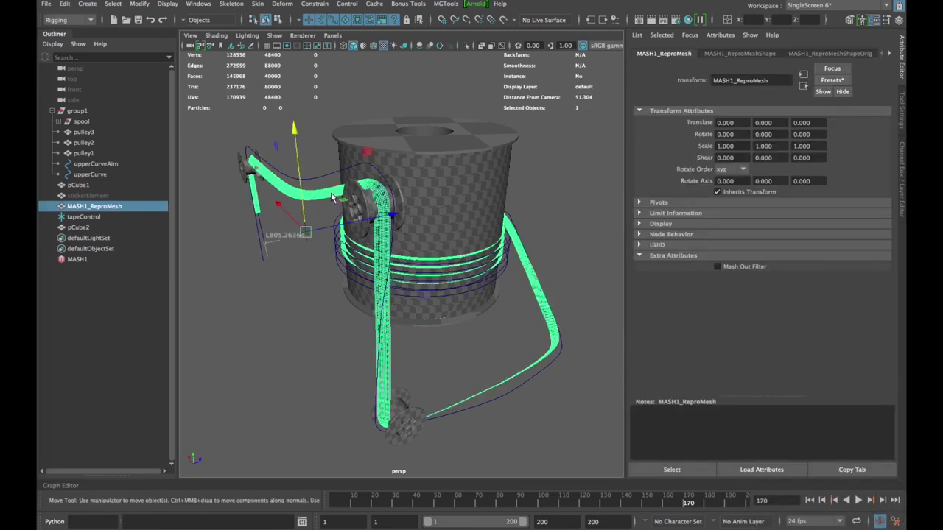
scroll(769, 53, "down", 3)
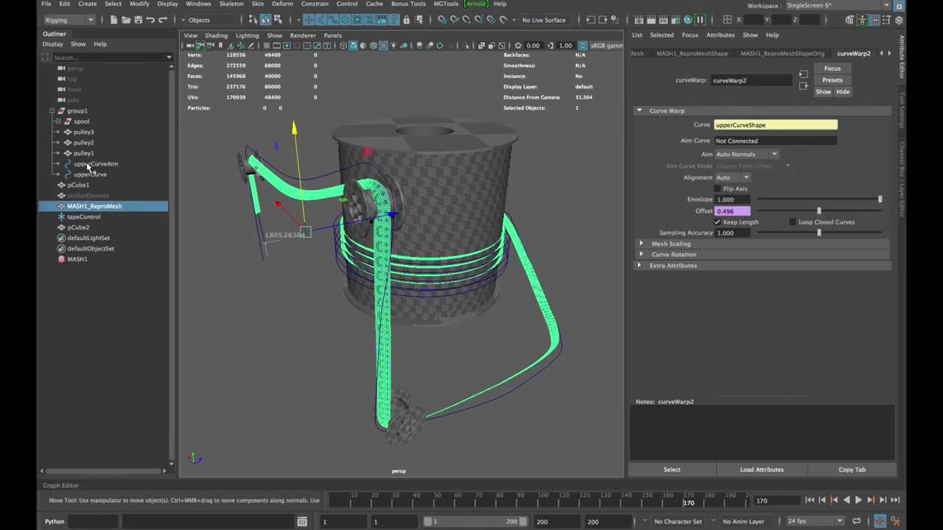
middle_click_drag(86, 168, 766, 141)
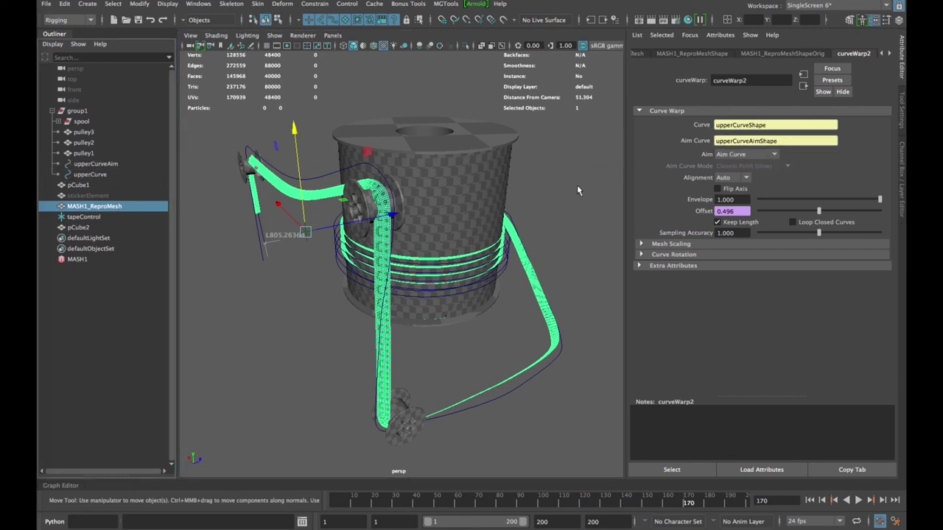
left_click(539, 242)
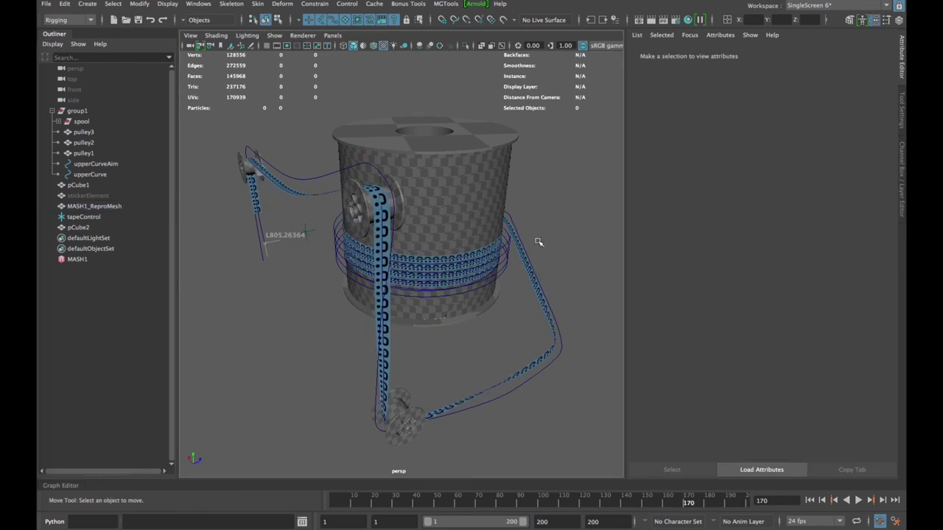
Collapse the Outliner and Attribute Editor, turn on the resolution gate, and frame the spool, pulleys and tape inside it
left_click_drag(538, 241, 424, 269, "alt")
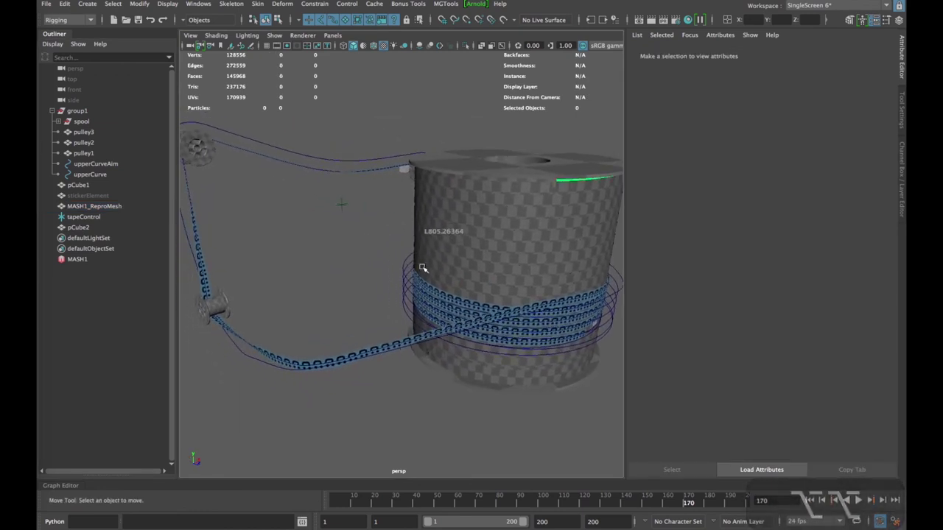
left_click(900, 68)
left_click(58, 35)
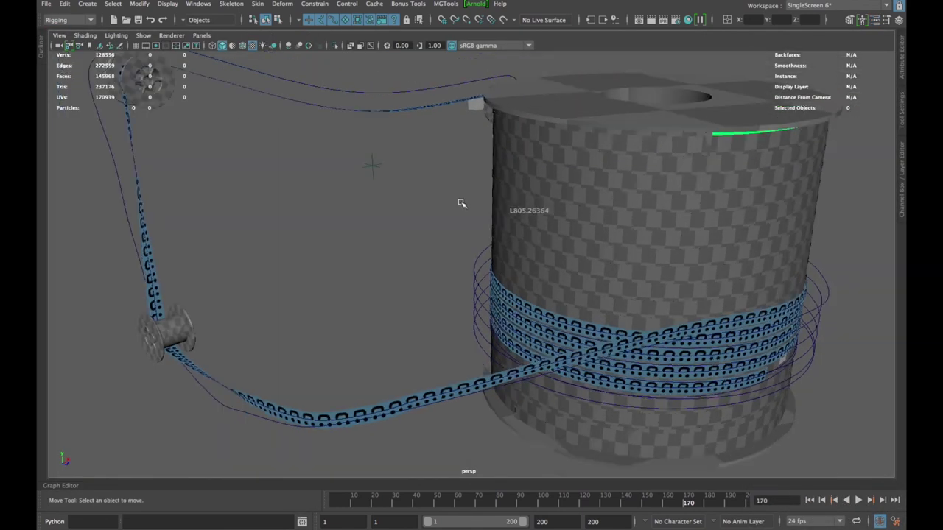
left_click_drag(461, 203, 535, 232, "alt")
left_click(166, 45)
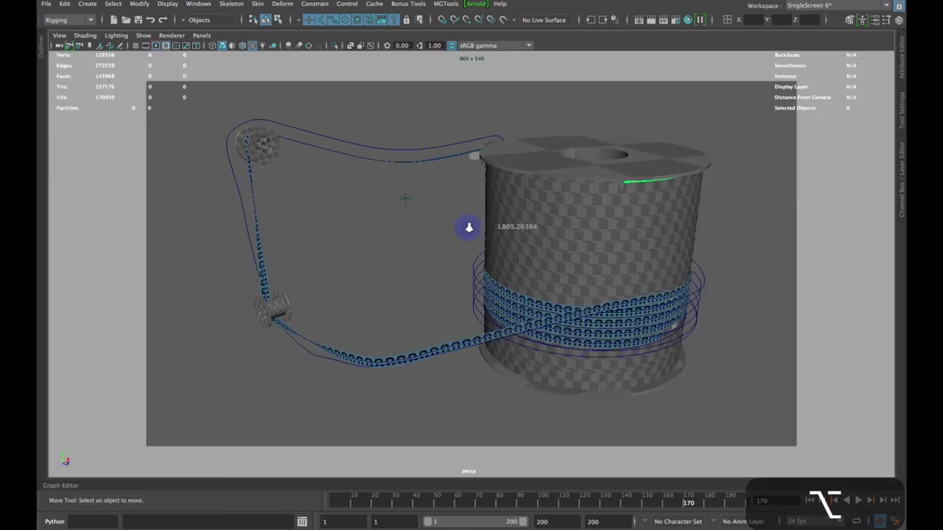
left_click_drag(459, 231, 489, 234, "alt")
right_click_drag(549, 239, 524, 232, "alt")
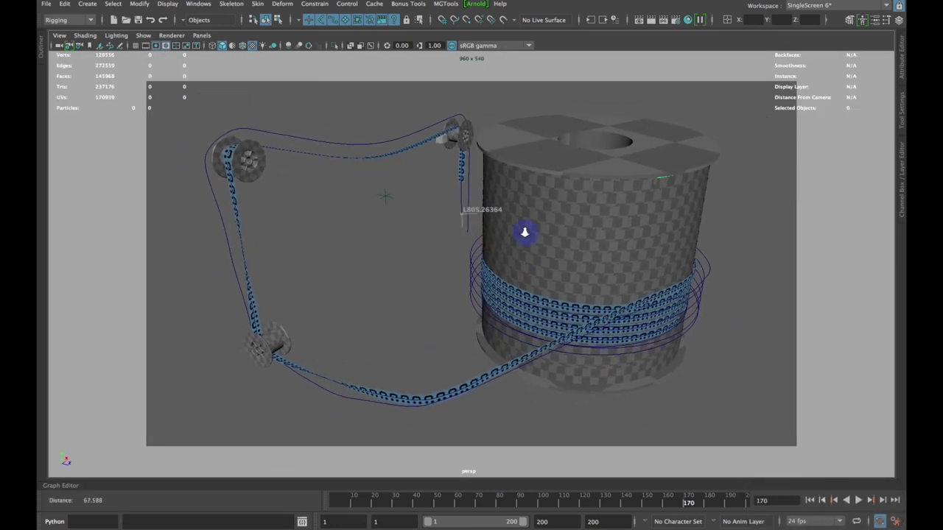
left_click_drag(524, 234, 524, 229, "alt")
middle_click_drag(498, 230, 500, 240, "alt")
scroll(501, 239, "up", 2)
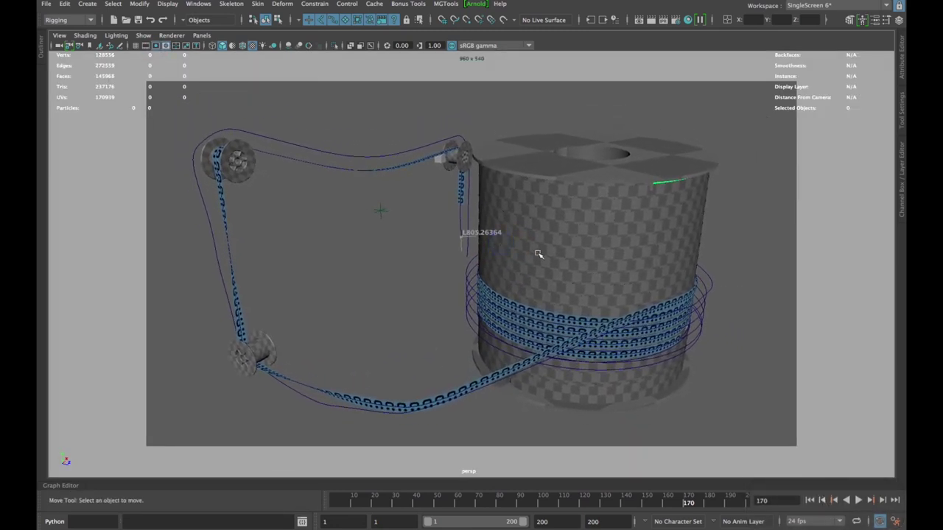
Create a playblast of the framed perspective view through the Playblast Options
key("super")
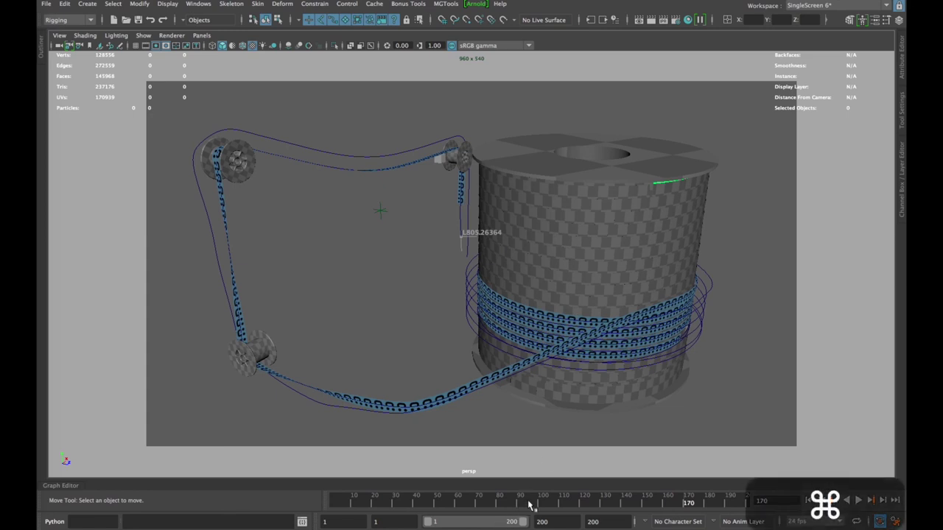
right_click(552, 501)
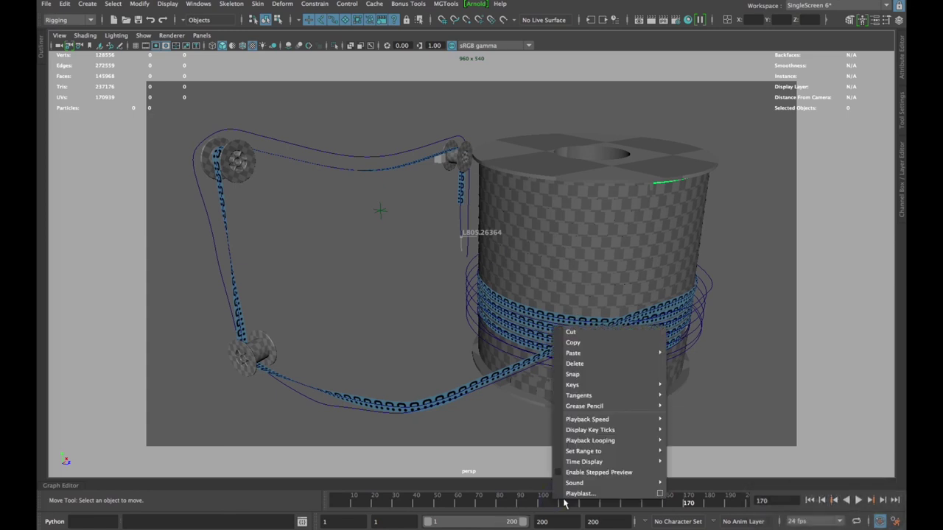
left_click(660, 494)
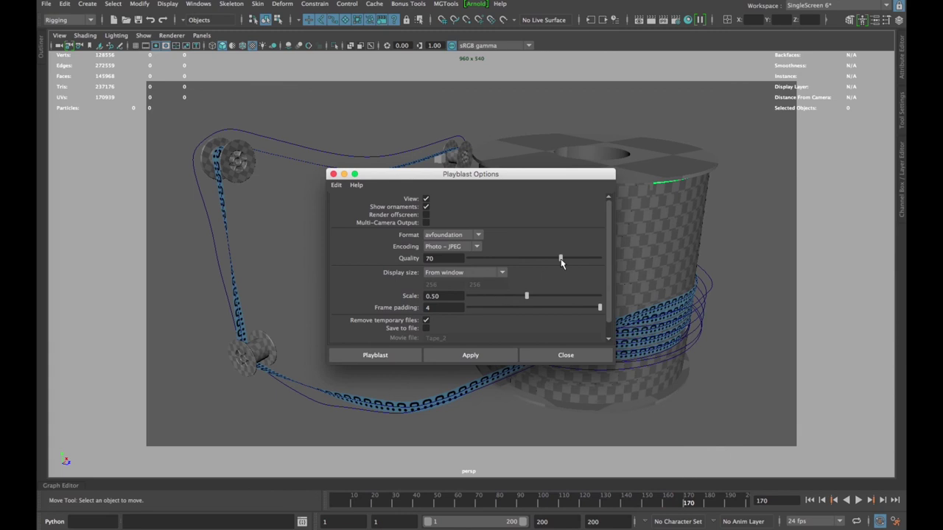
left_click_drag(506, 178, 630, 126)
left_click(595, 304)
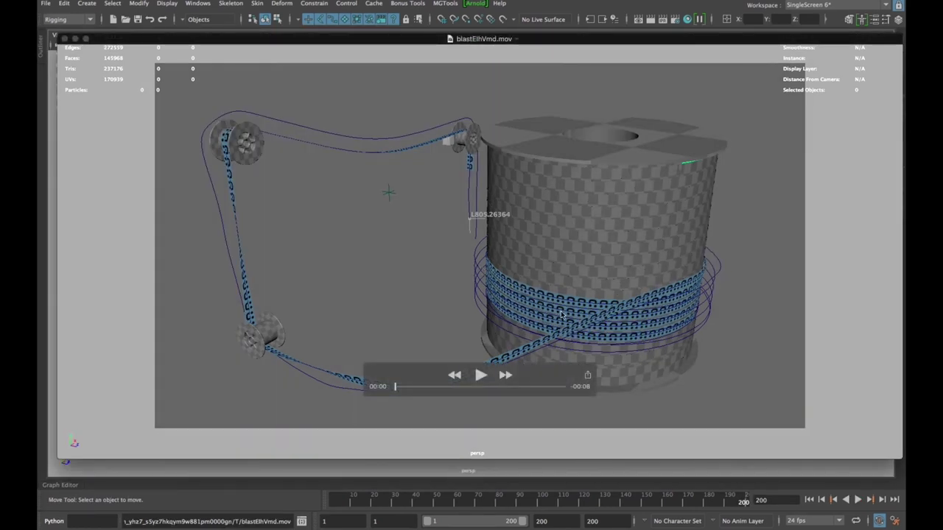
Play and scrub through the playblast movie to examine how the tape, pulleys and spool move together
left_click_drag(558, 40, 537, 37)
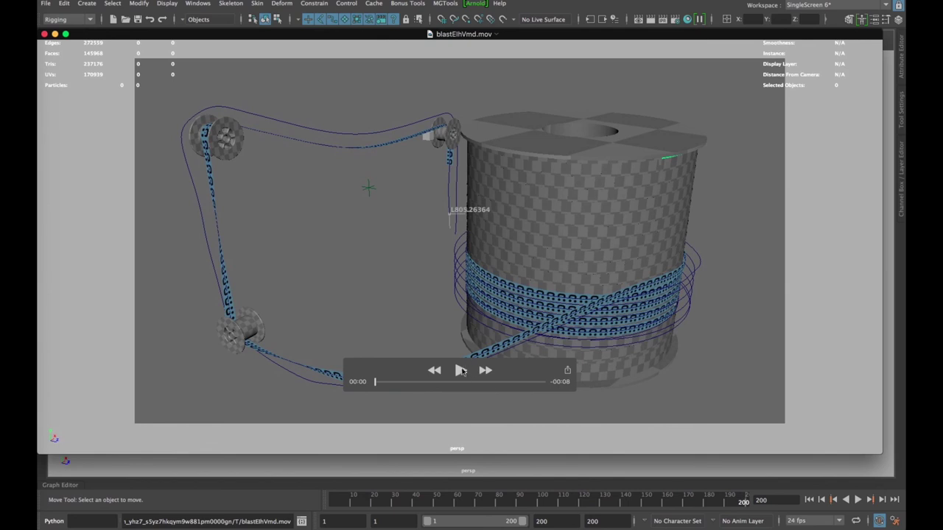
left_click(461, 372)
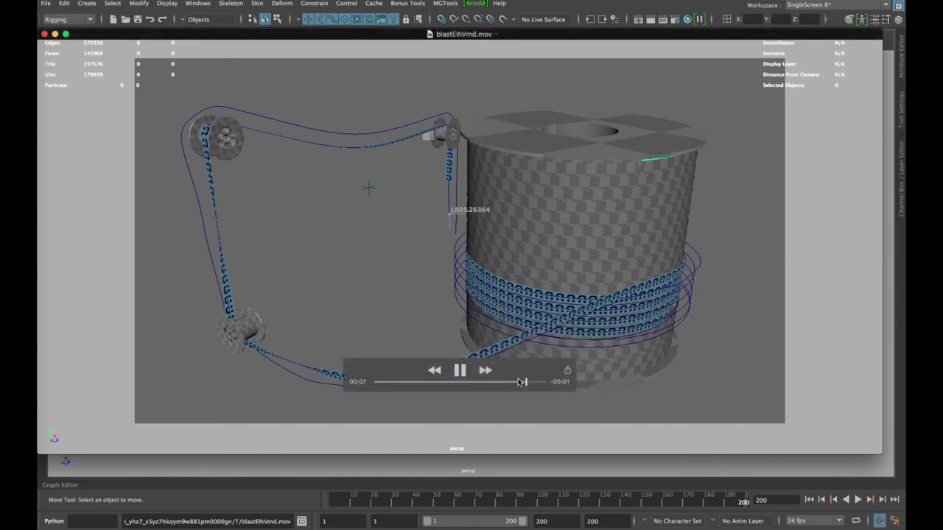
left_click_drag(490, 382, 409, 391)
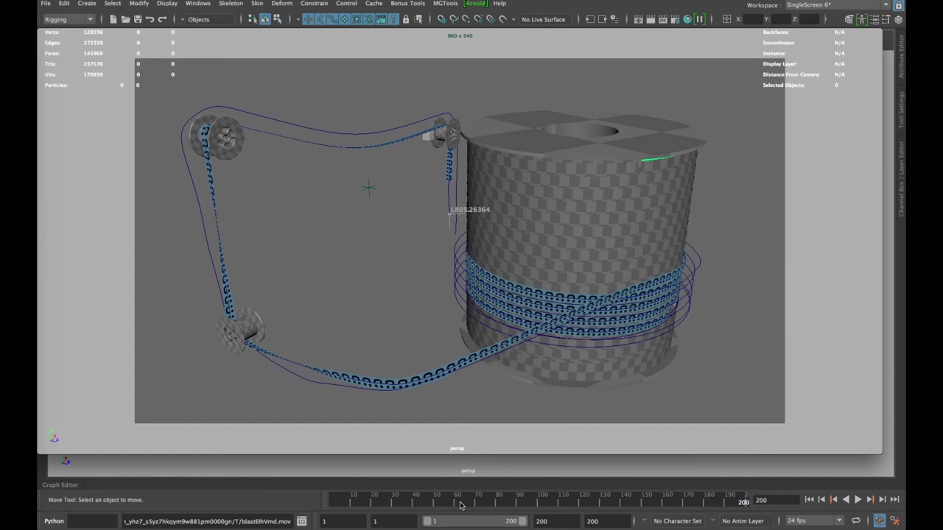
left_click(460, 370)
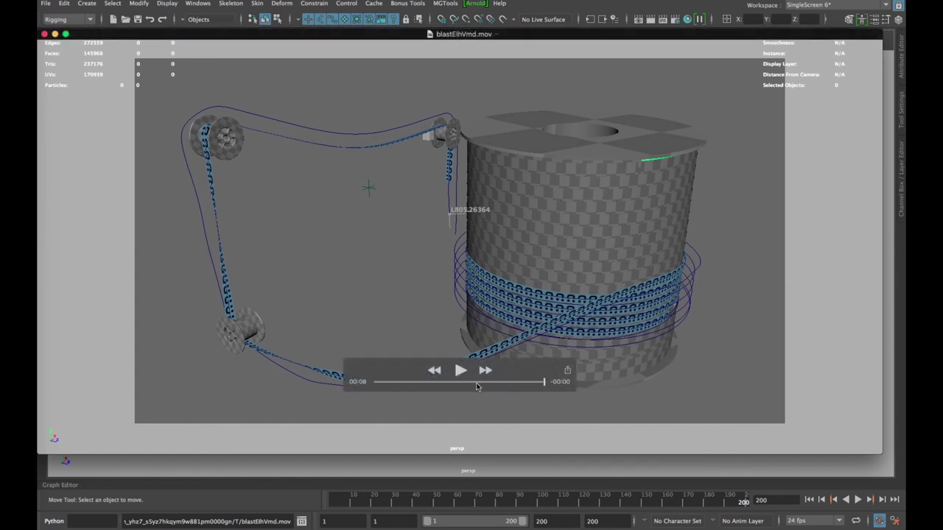
left_click_drag(476, 382, 450, 383)
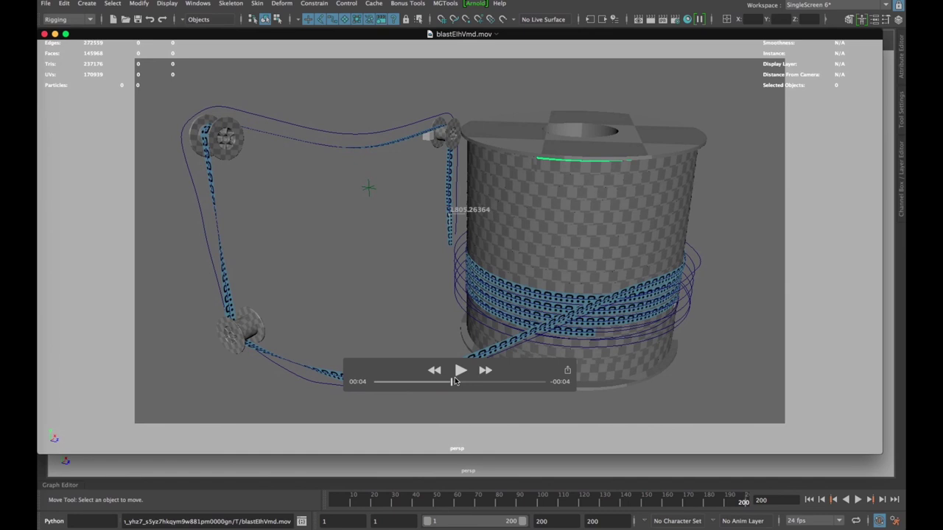
mouse_move(455, 381)
left_mouse_down()
mouse_move(361, 400)
mouse_move(444, 382)
left_mouse_up()
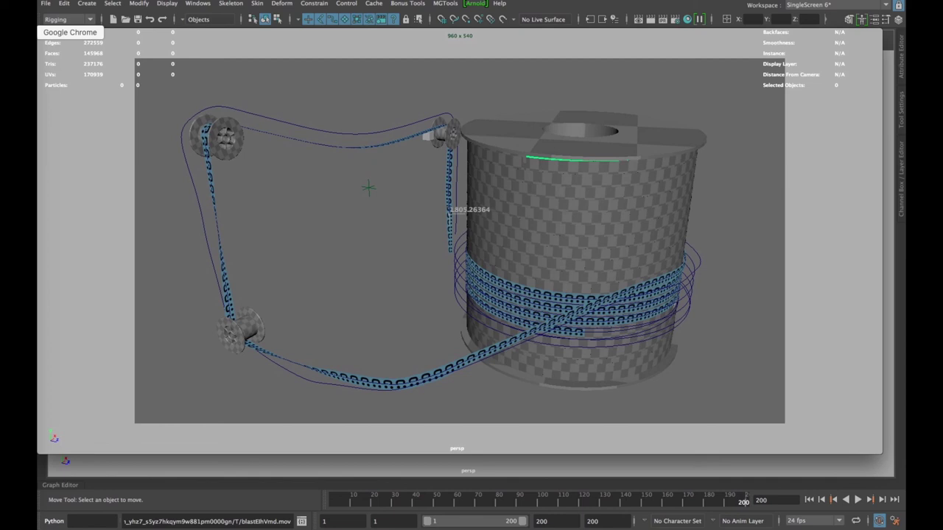
Switch to Google Chrome and open the Clients page of the Raconteur Animation site to browse its portfolio projects
left_click(18, 32)
left_click(533, 80)
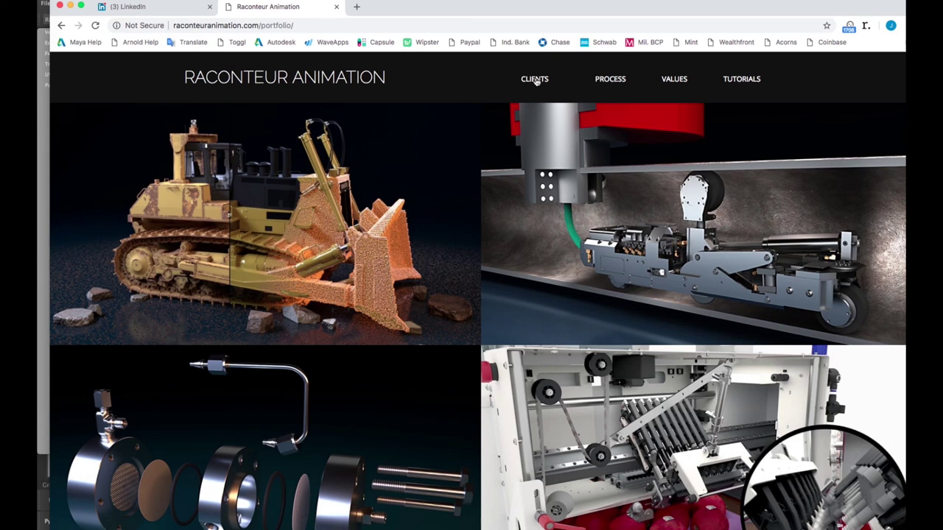
scroll(331, 282, "down", 5)
scroll(330, 282, "up", 1)
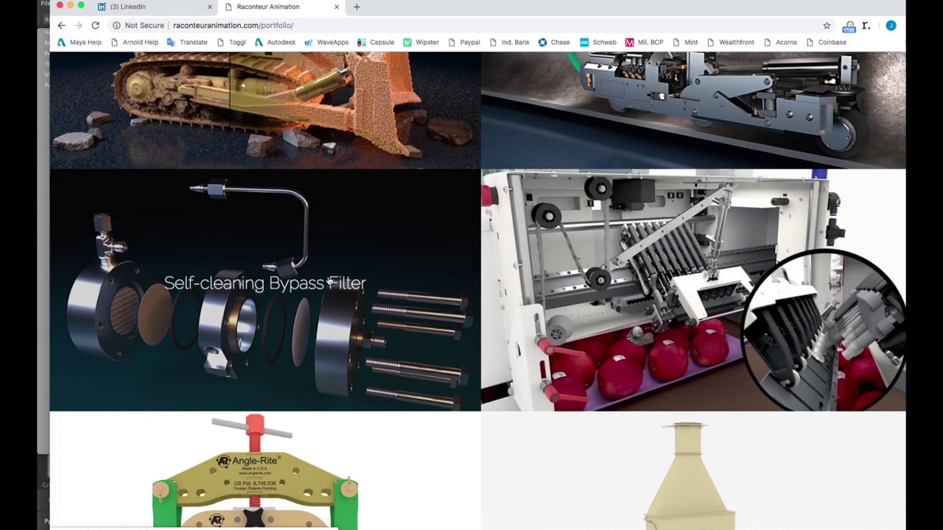
scroll(656, 165, "up", 4)
scroll(589, 278, "down", 5)
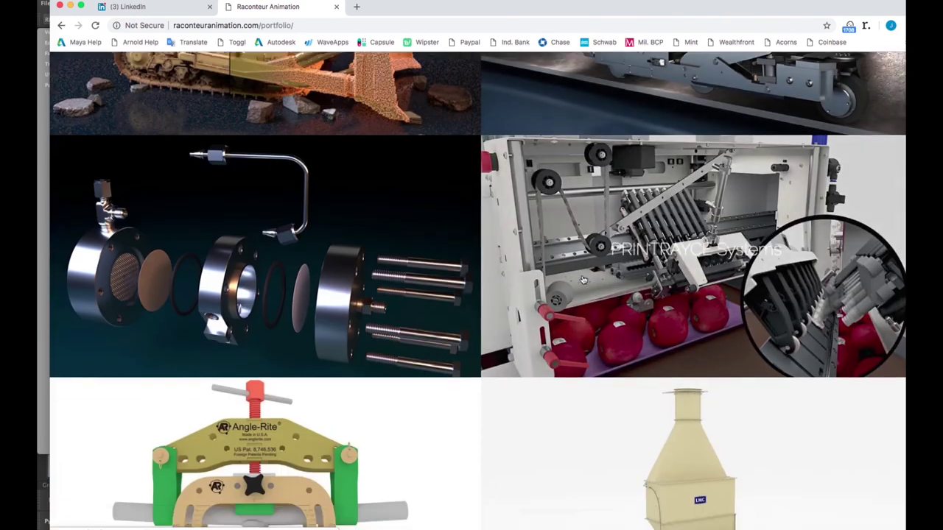
scroll(586, 277, "down", 6)
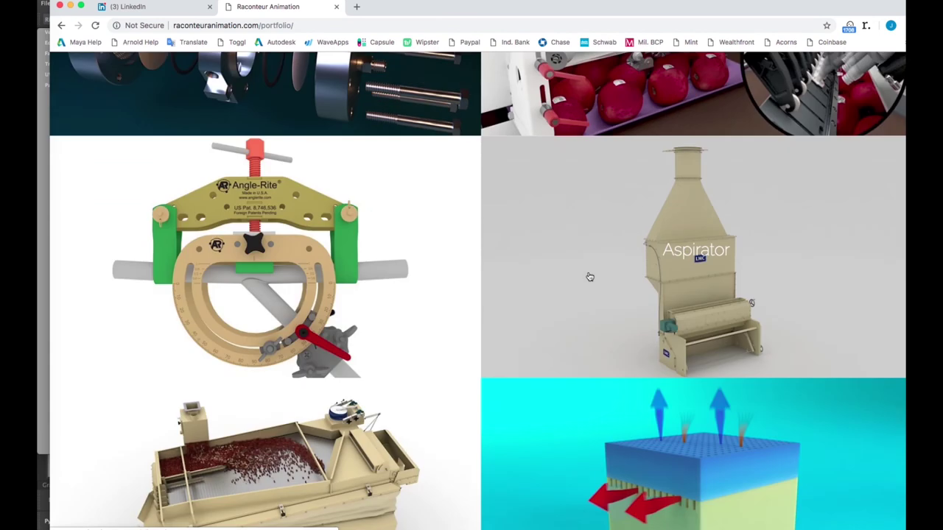
scroll(587, 274, "down", 1)
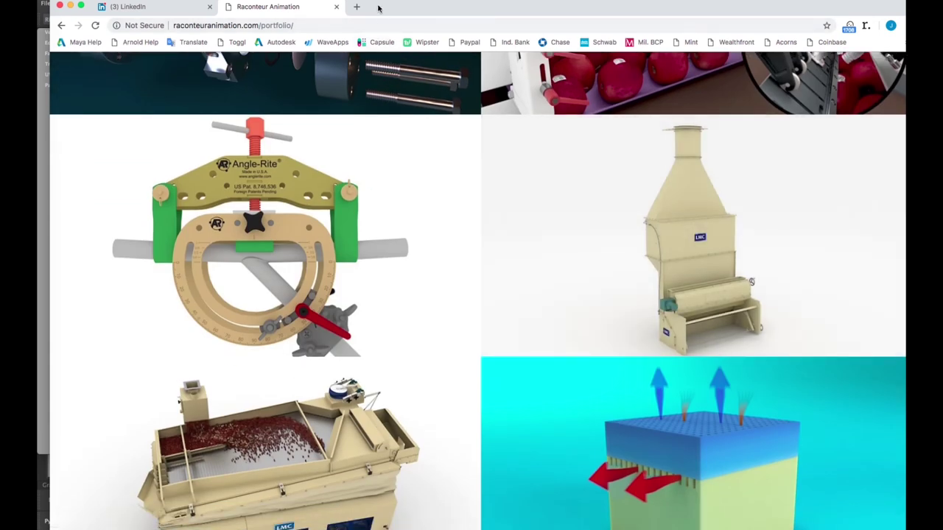